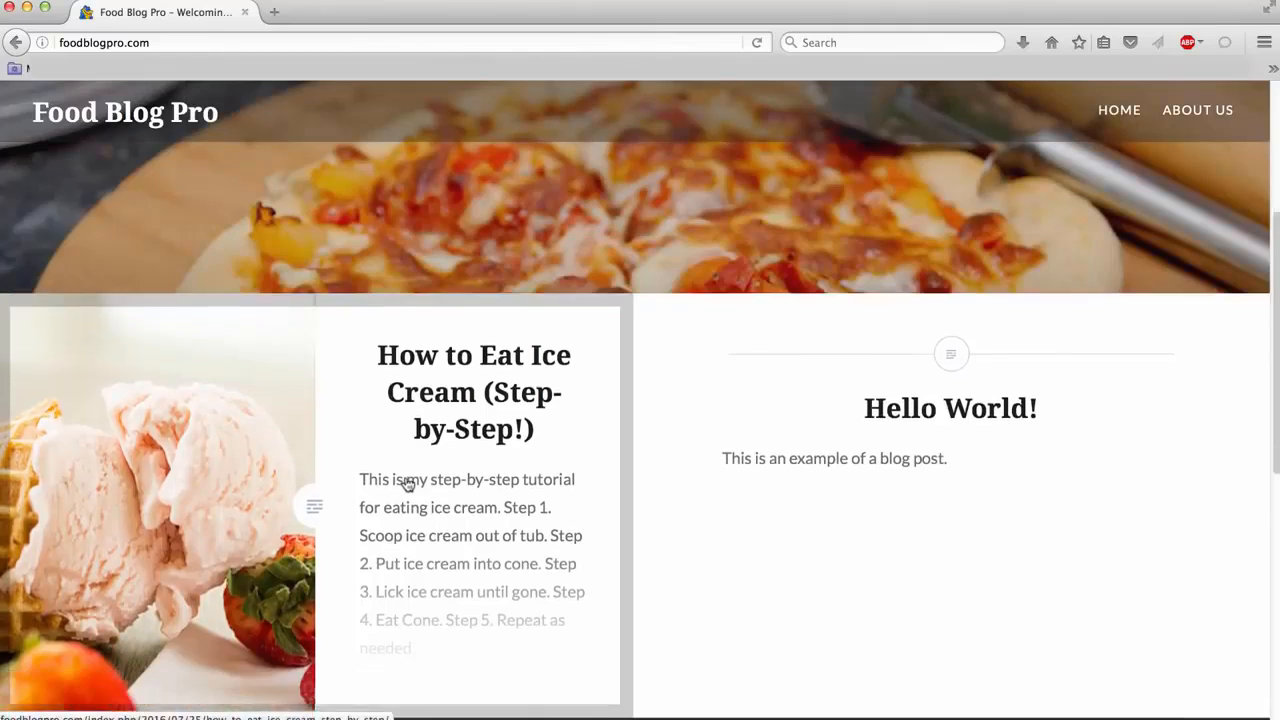
Open the How to Eat Ice Cream post, then return to the blog's home page
{"action": "left_click", "coordinate": [410, 484]}
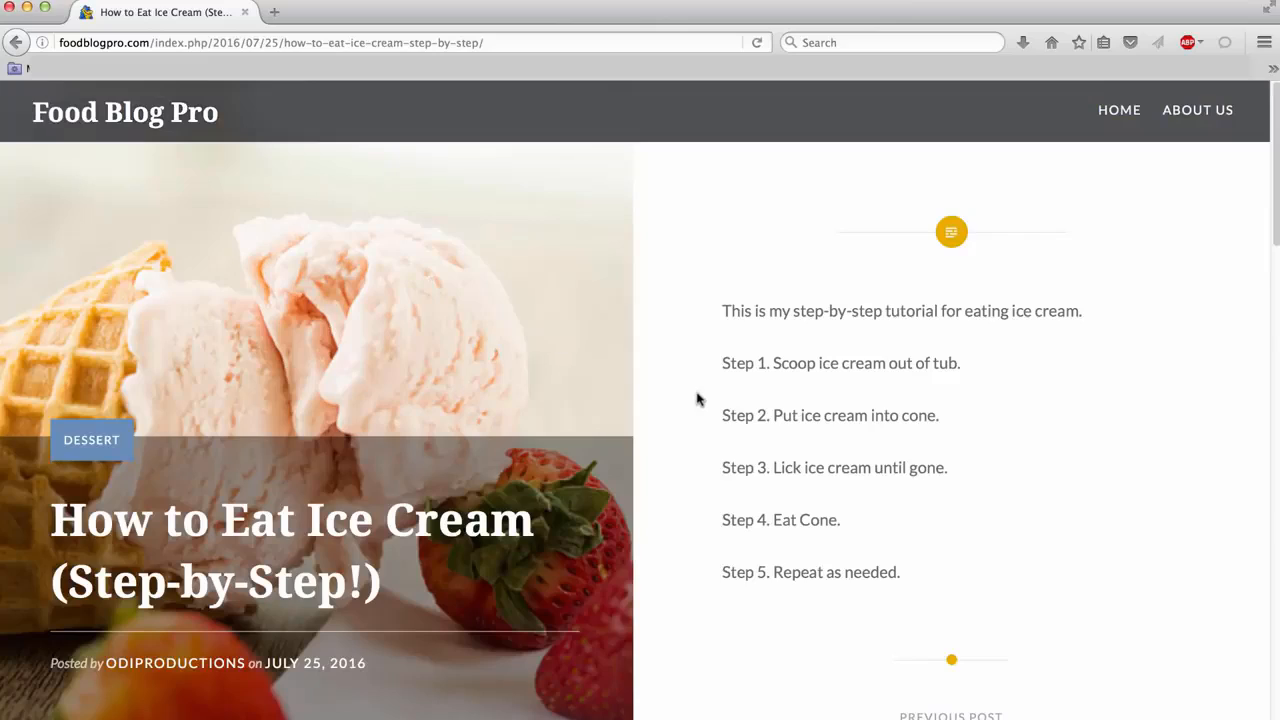
{"action": "scroll", "coordinate": [697, 398], "scroll_direction": "down", "scroll_amount": 1}
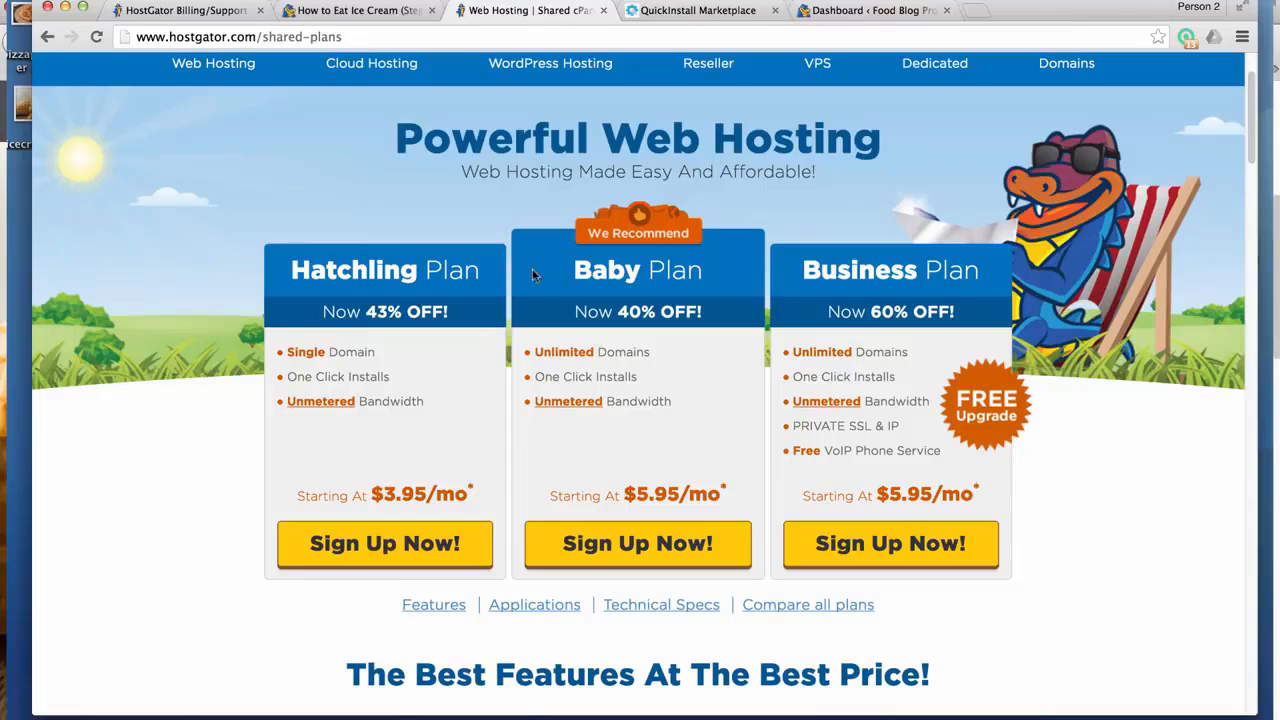
{"action": "left_click", "coordinate": [668, 12]}
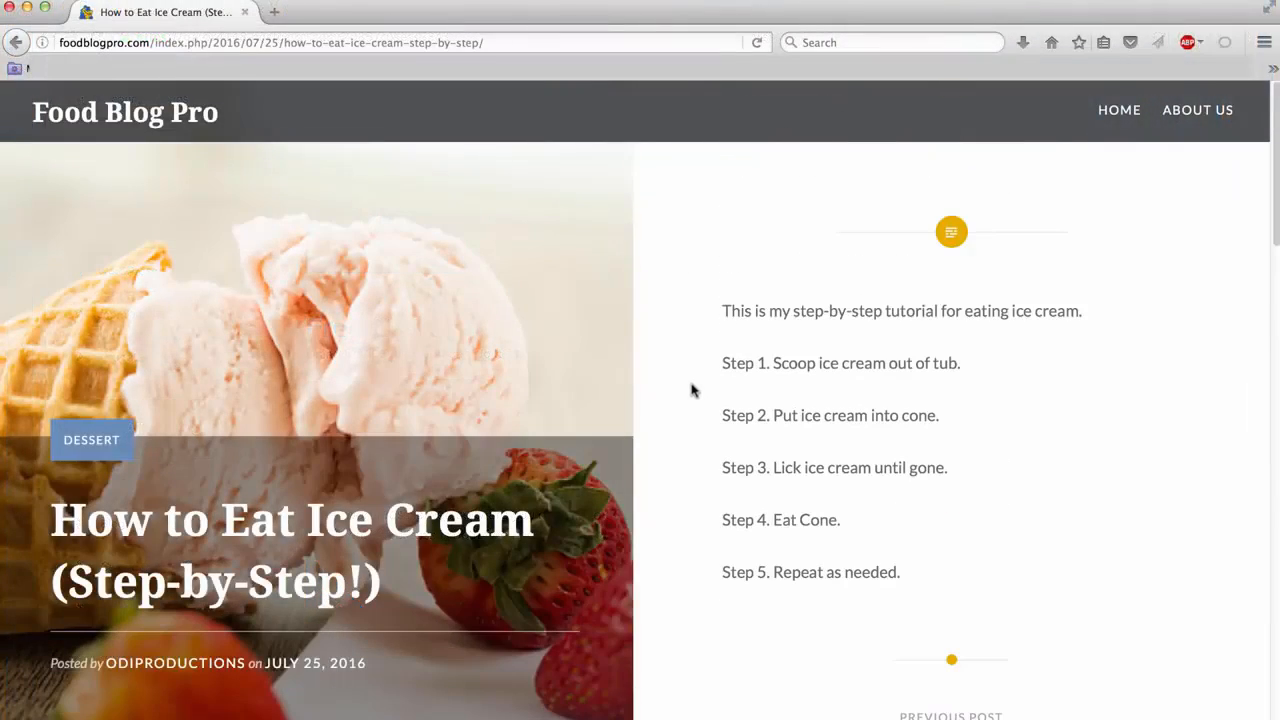
{"action": "left_click", "coordinate": [178, 113]}
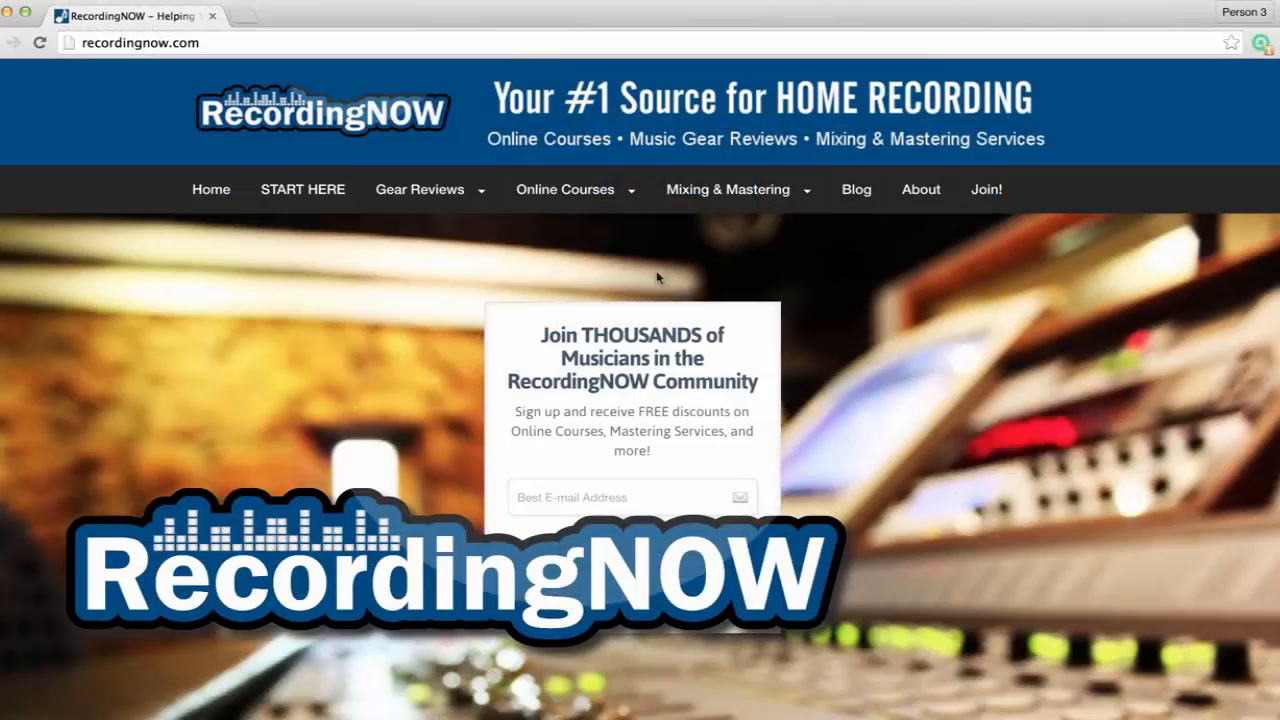
Open the Headphones category under Gear Reviews and scroll through its reviews
{"action": "mouse_move", "coordinate": [447, 193]}
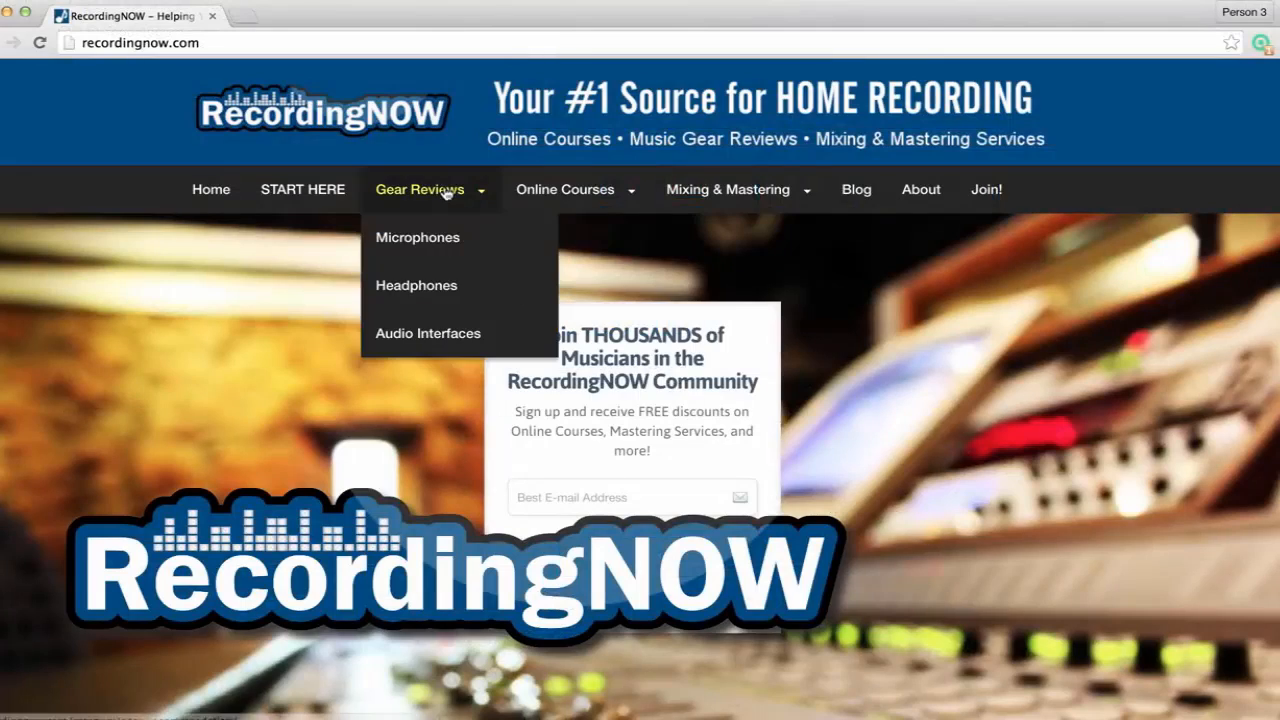
{"action": "left_click", "coordinate": [455, 288]}
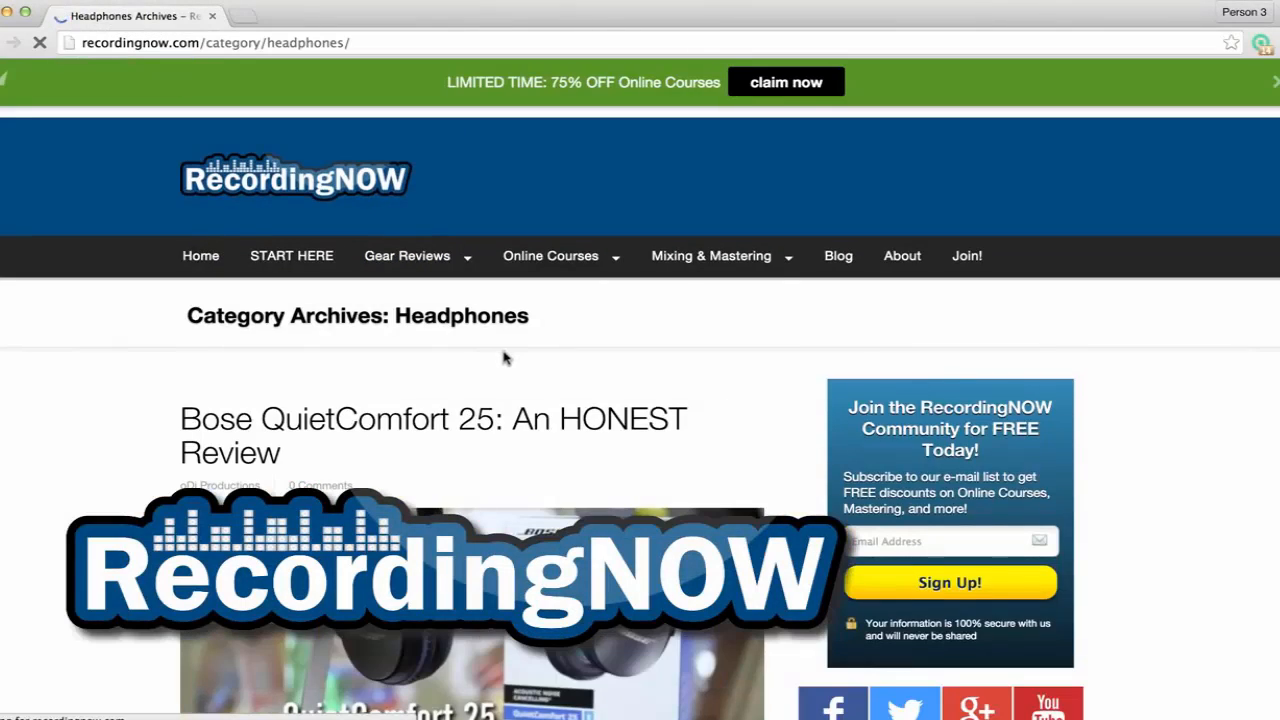
{"action": "scroll", "coordinate": [505, 358], "scroll_direction": "down", "scroll_amount": 3}
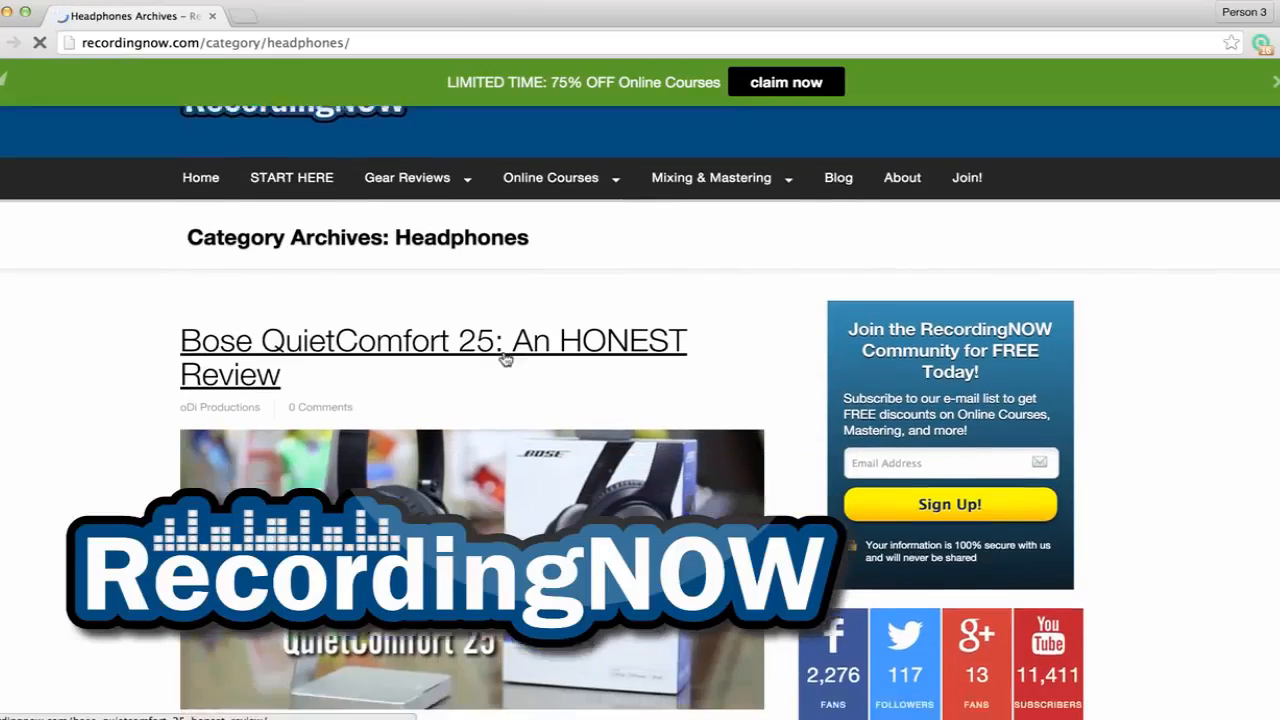
{"action": "scroll", "coordinate": [505, 358], "scroll_direction": "down", "scroll_amount": 10}
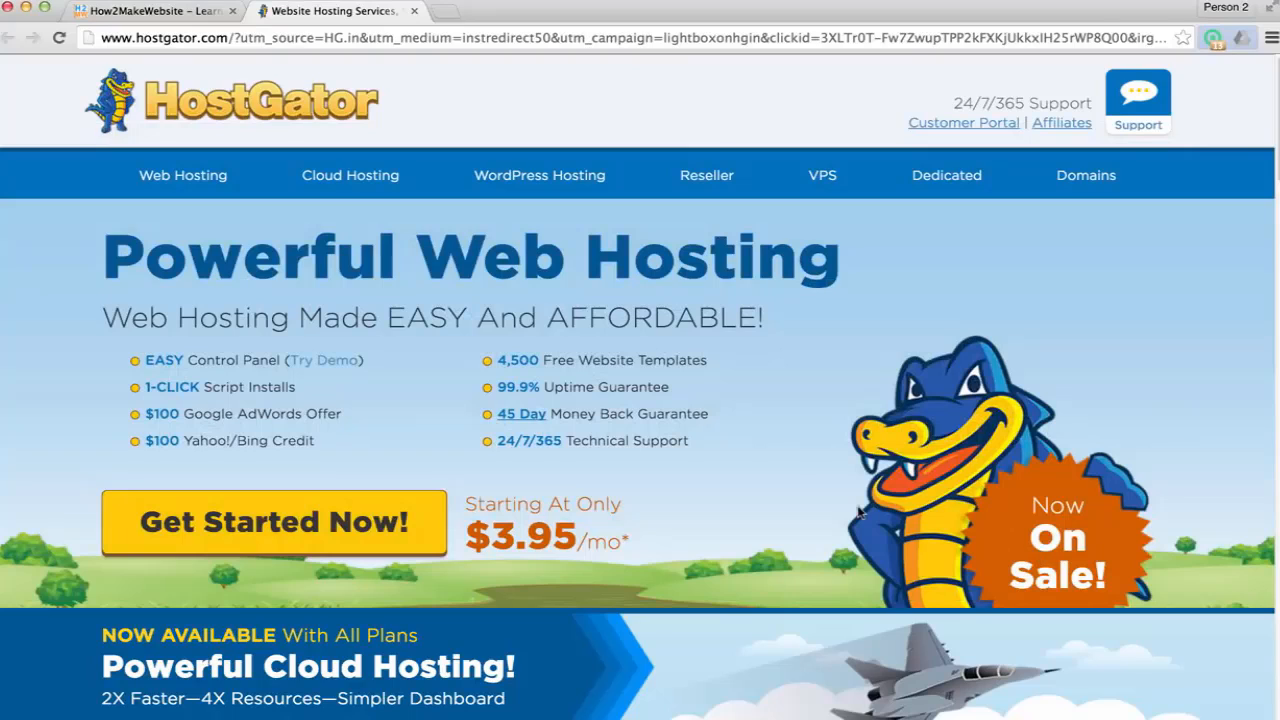
Start the HostGator sign-up and choose Sign Up Now for the Hatchling plan
{"action": "left_click", "coordinate": [400, 530]}
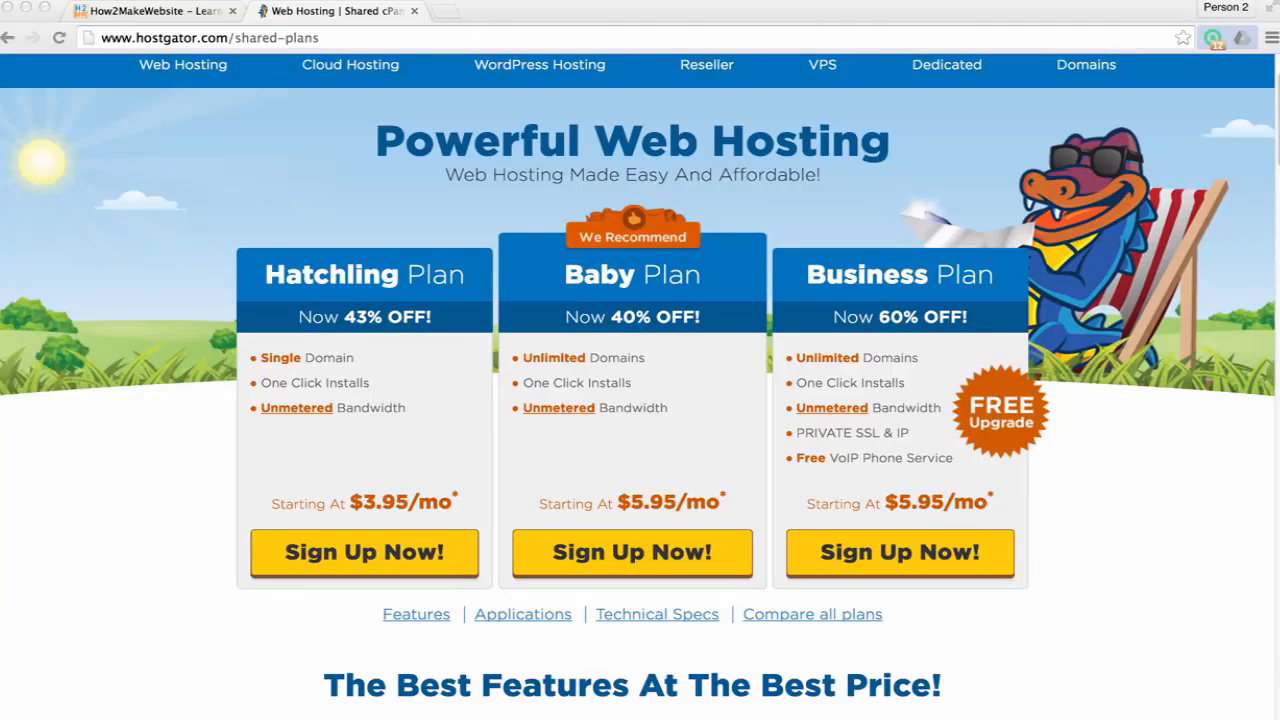
{"action": "left_click", "coordinate": [393, 551]}
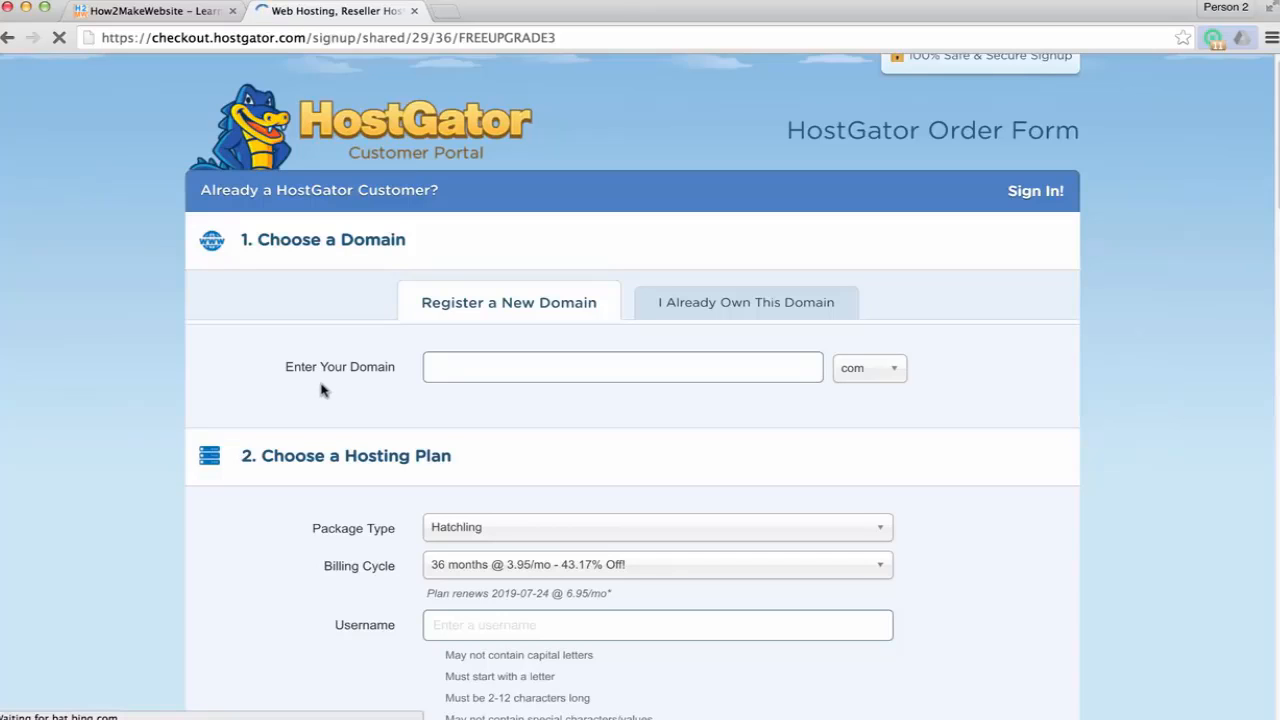
Enter foodblogpro in the domain field so foodblogpro.com becomes the primary domain
{"action": "left_click", "coordinate": [554, 366]}
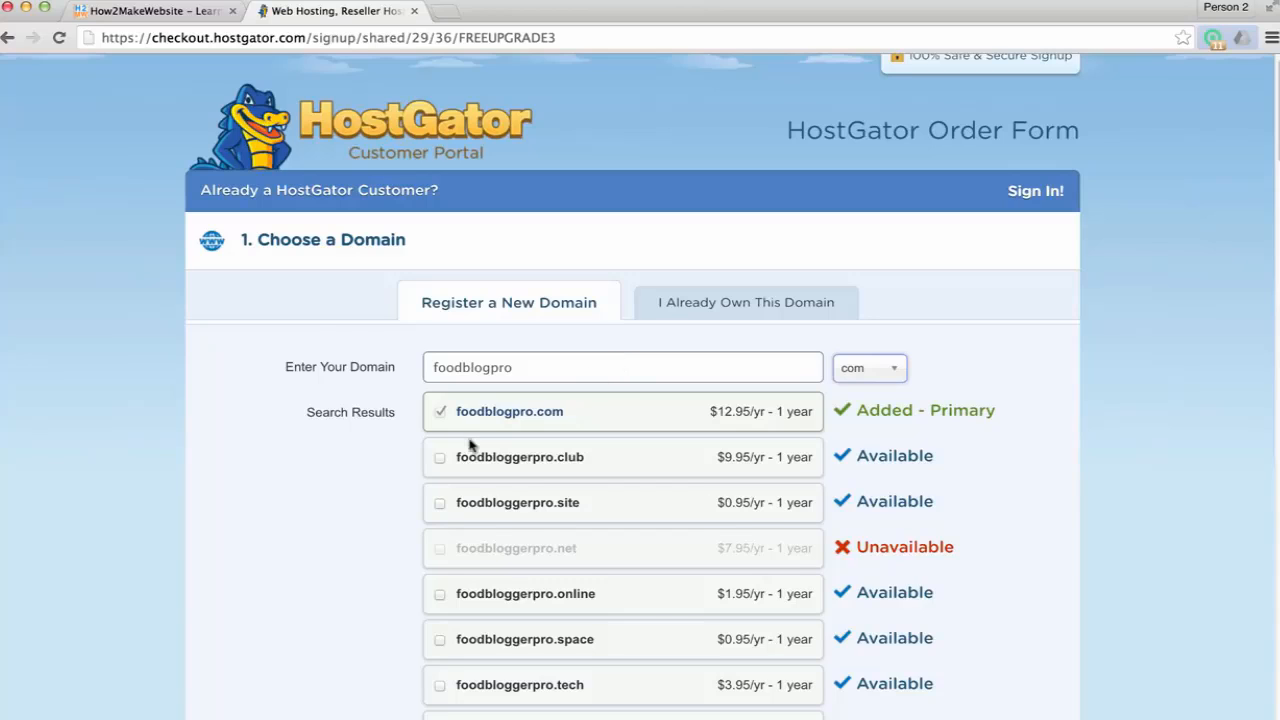
{"action": "scroll", "coordinate": [306, 340], "scroll_direction": "down", "scroll_amount": 2}
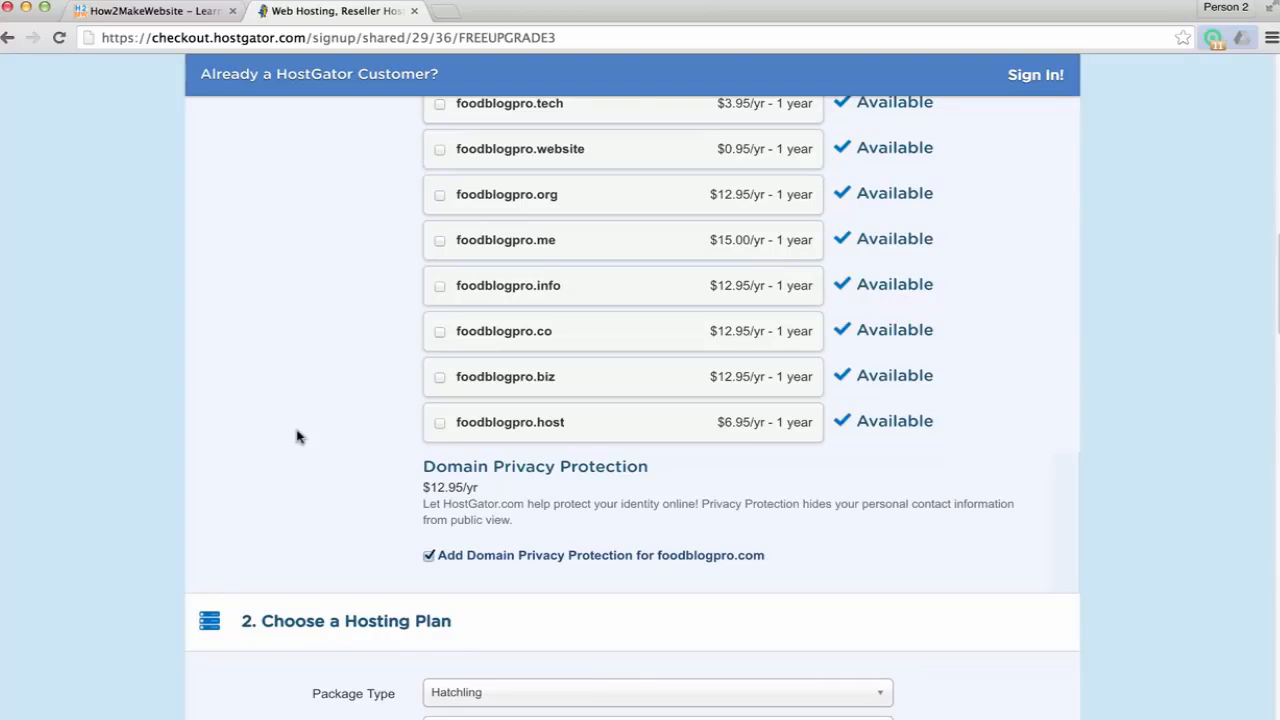
Untick Add Domain Privacy Protection for foodblogpro.com on the order form
{"action": "left_click", "coordinate": [429, 555]}
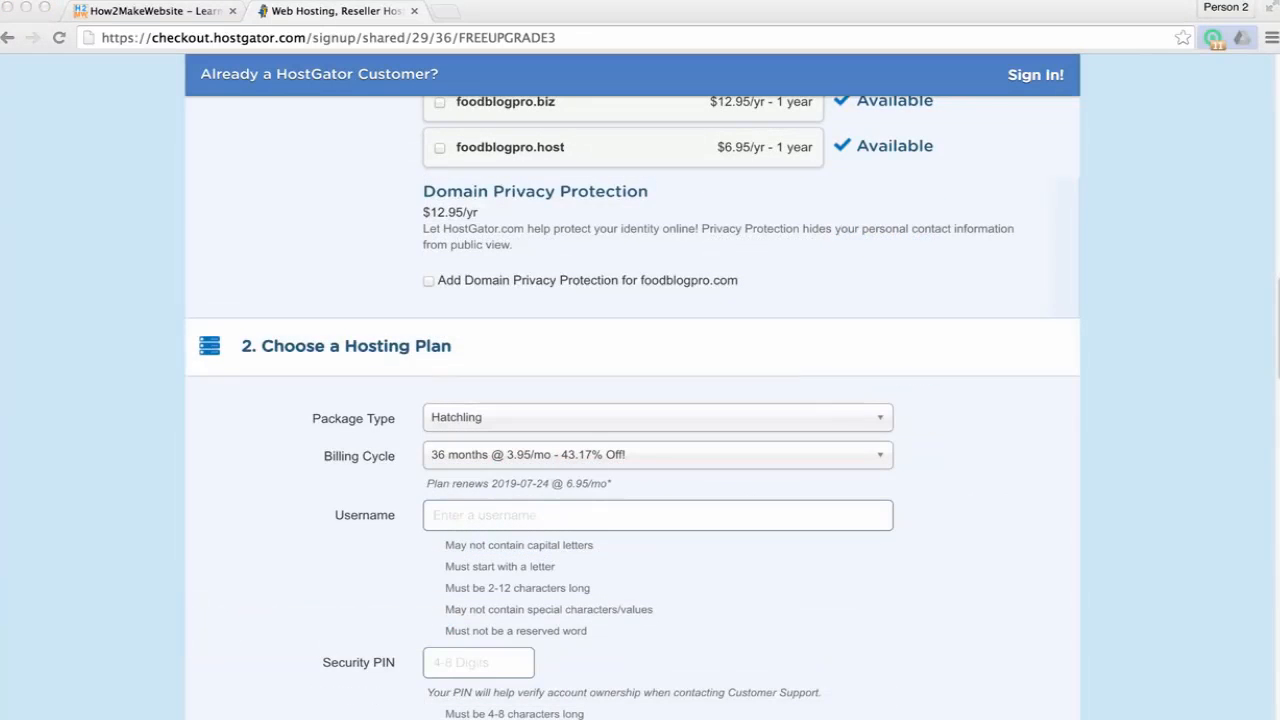
{"action": "scroll", "coordinate": [122, 444], "scroll_direction": "down", "scroll_amount": 2}
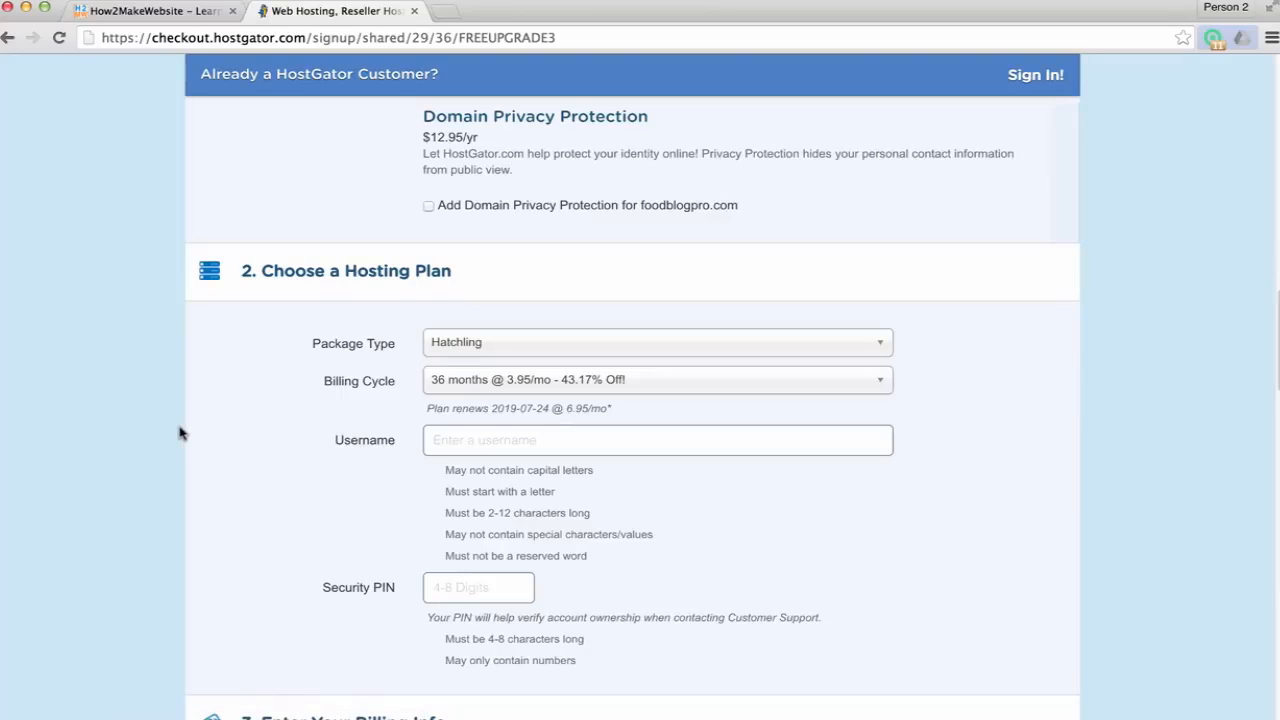
{"action": "left_click", "coordinate": [530, 382]}
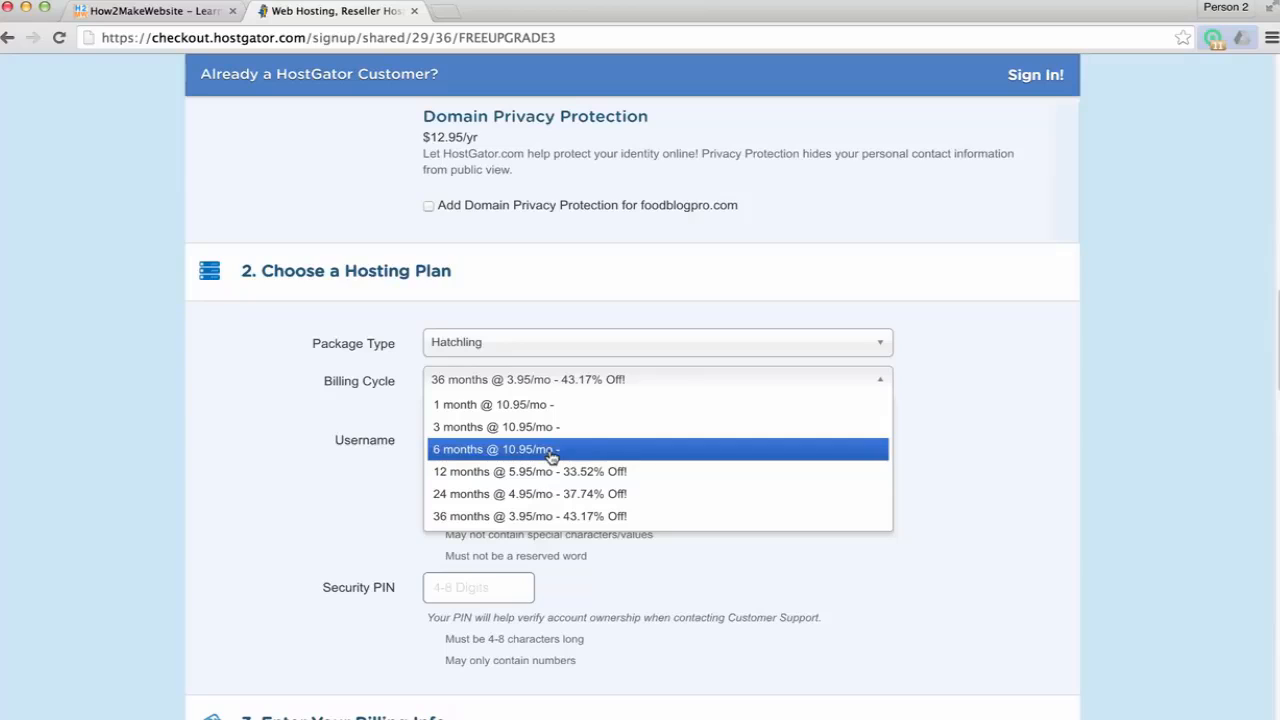
Change the Hatchling plan's billing cycle to 1 month at $10.95/mo
{"action": "left_click", "coordinate": [490, 473]}
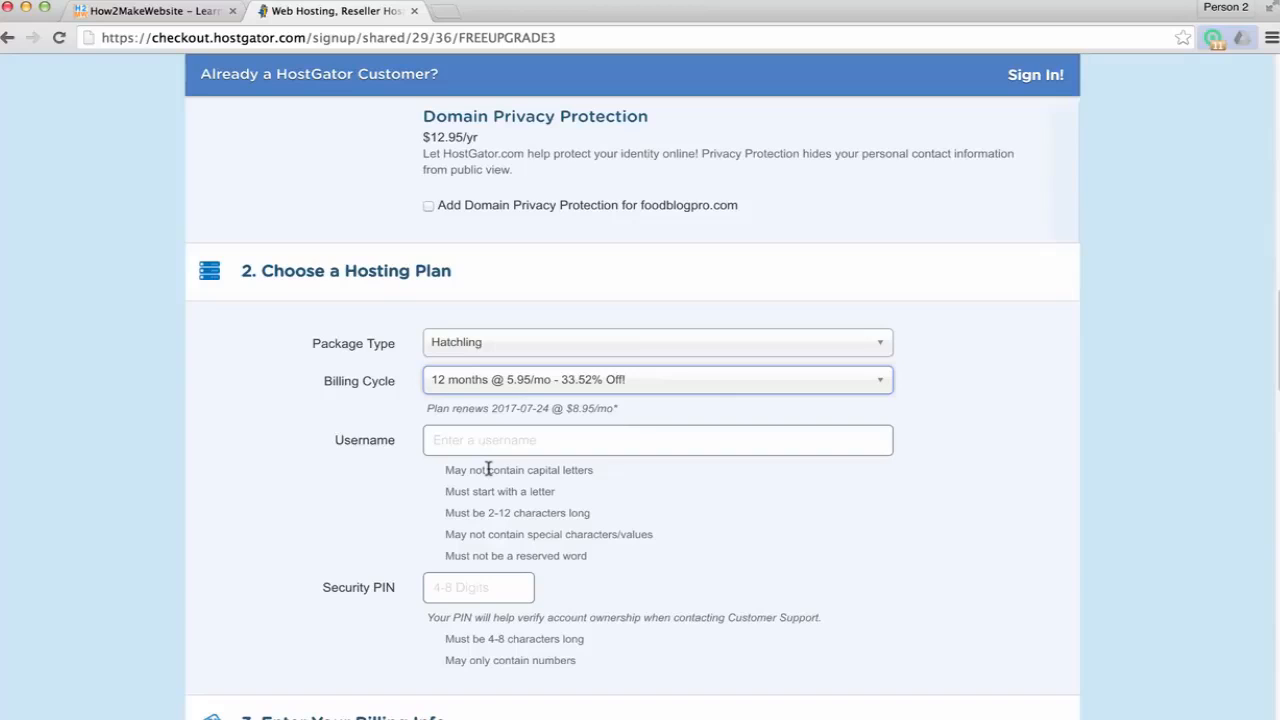
{"action": "left_click", "coordinate": [637, 388]}
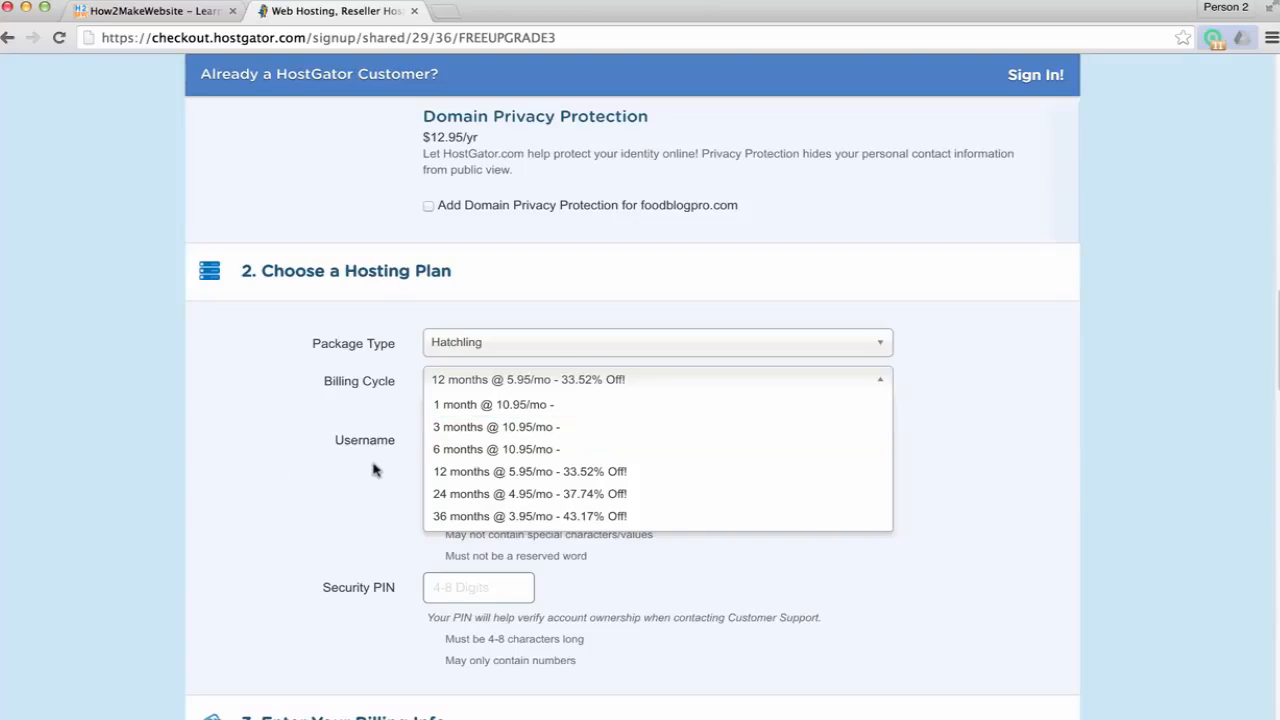
{"action": "left_click", "coordinate": [538, 427]}
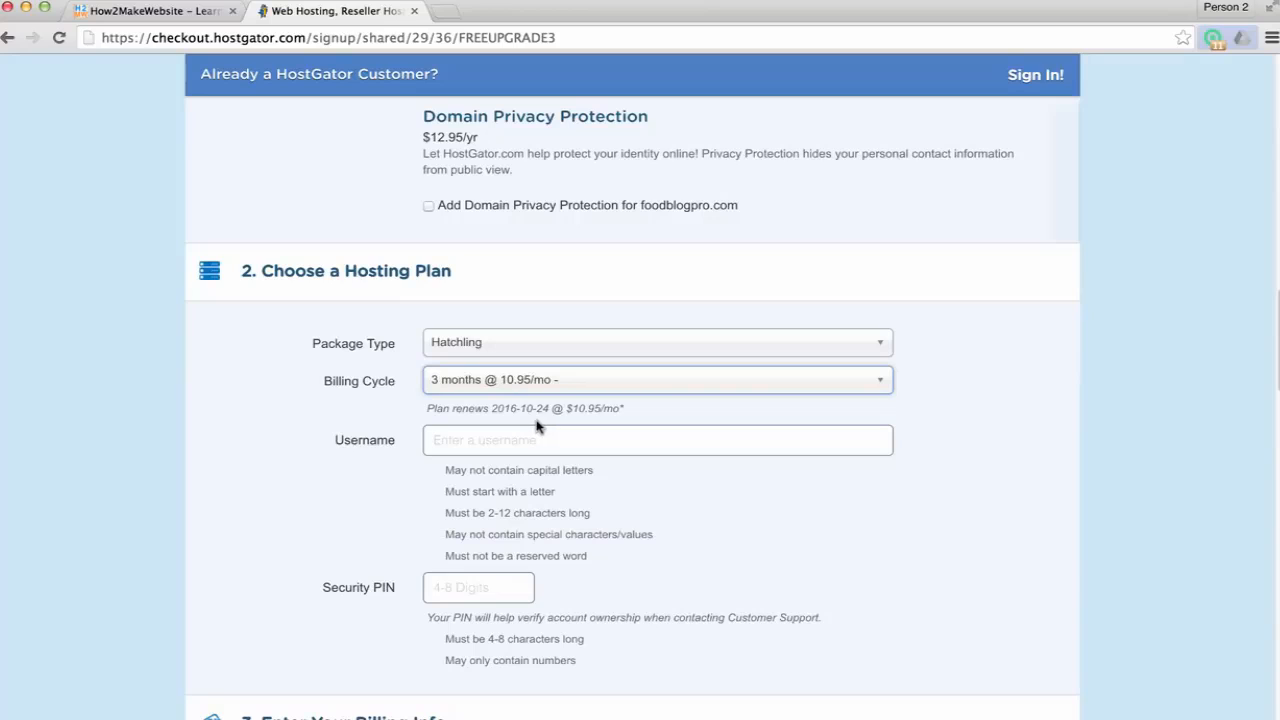
{"action": "key", "text": "Up"}
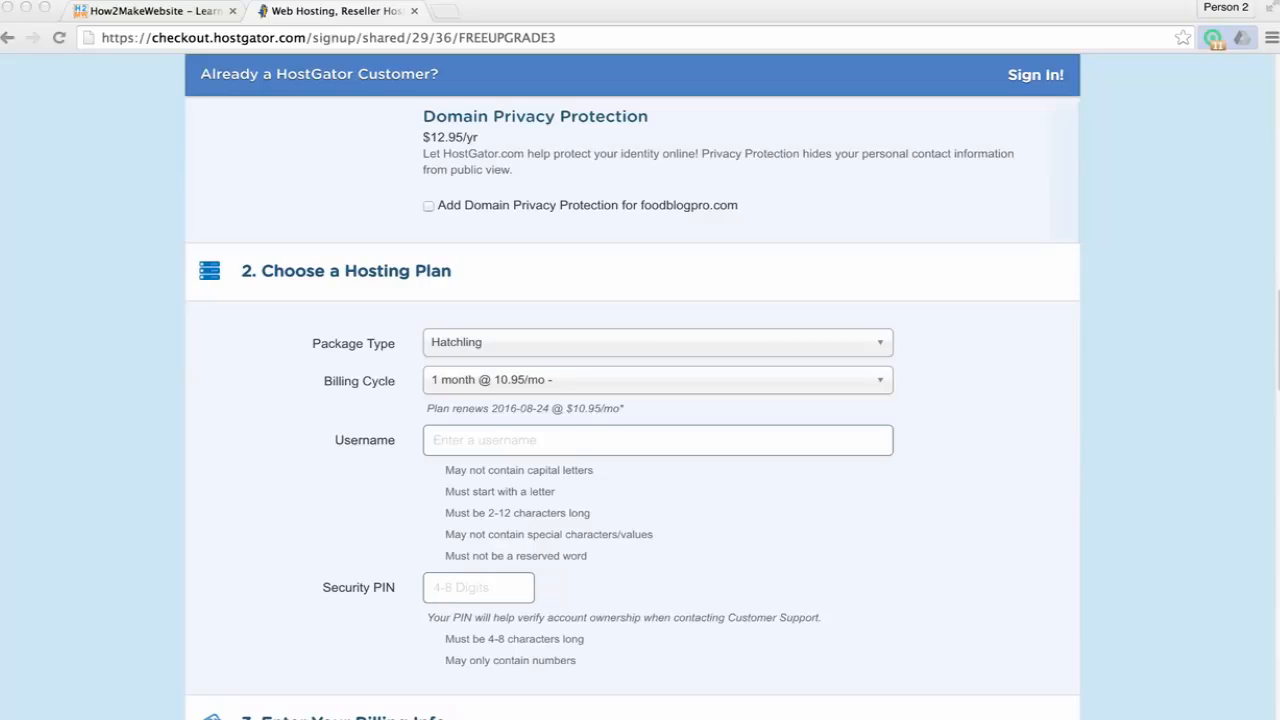
{"action": "scroll", "coordinate": [916, 200], "scroll_direction": "down", "scroll_amount": 6}
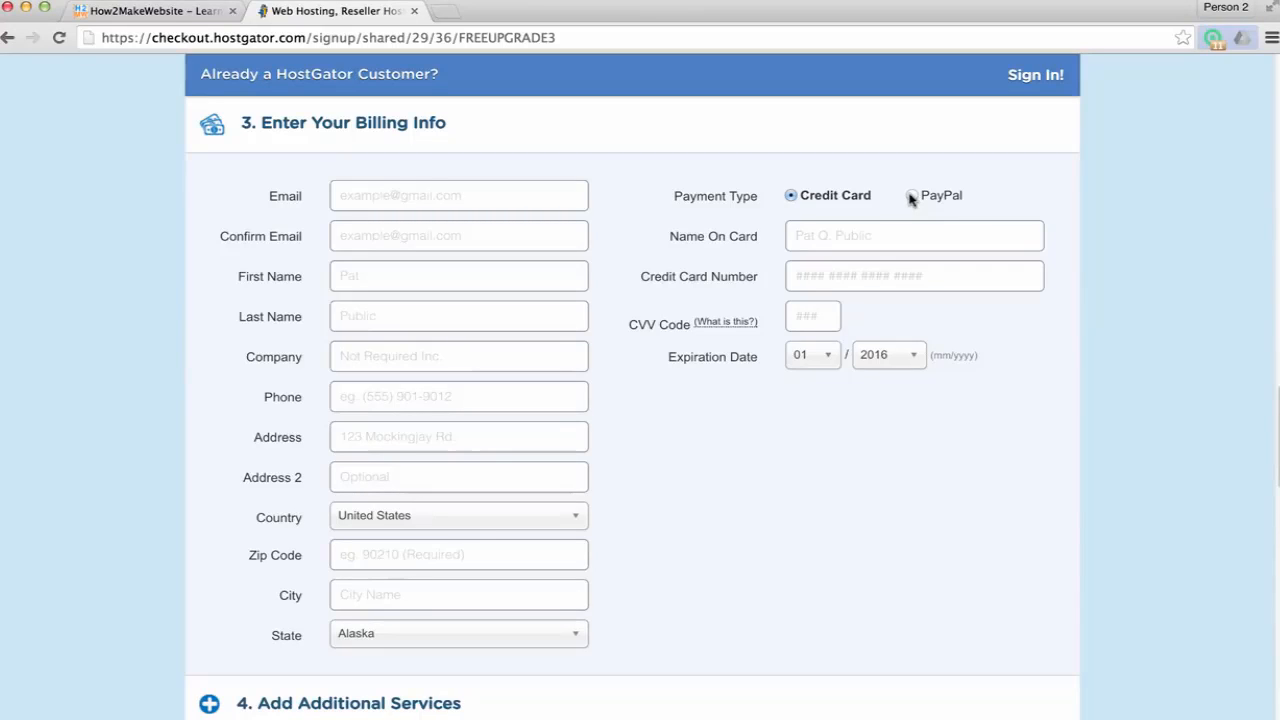
Decline the HackAlert monitoring and Site Backup add-ons
{"action": "scroll", "coordinate": [911, 199], "scroll_direction": "down", "scroll_amount": 6}
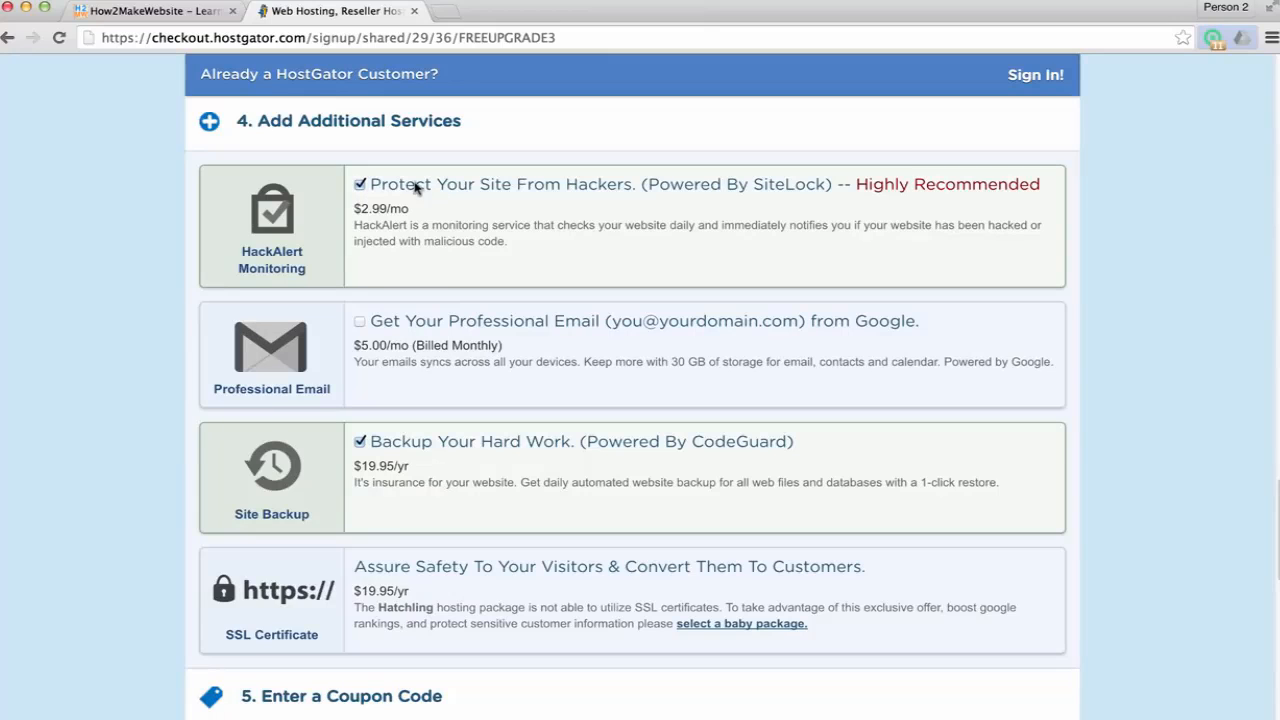
{"action": "left_click", "coordinate": [360, 184]}
{"action": "left_click", "coordinate": [360, 437]}
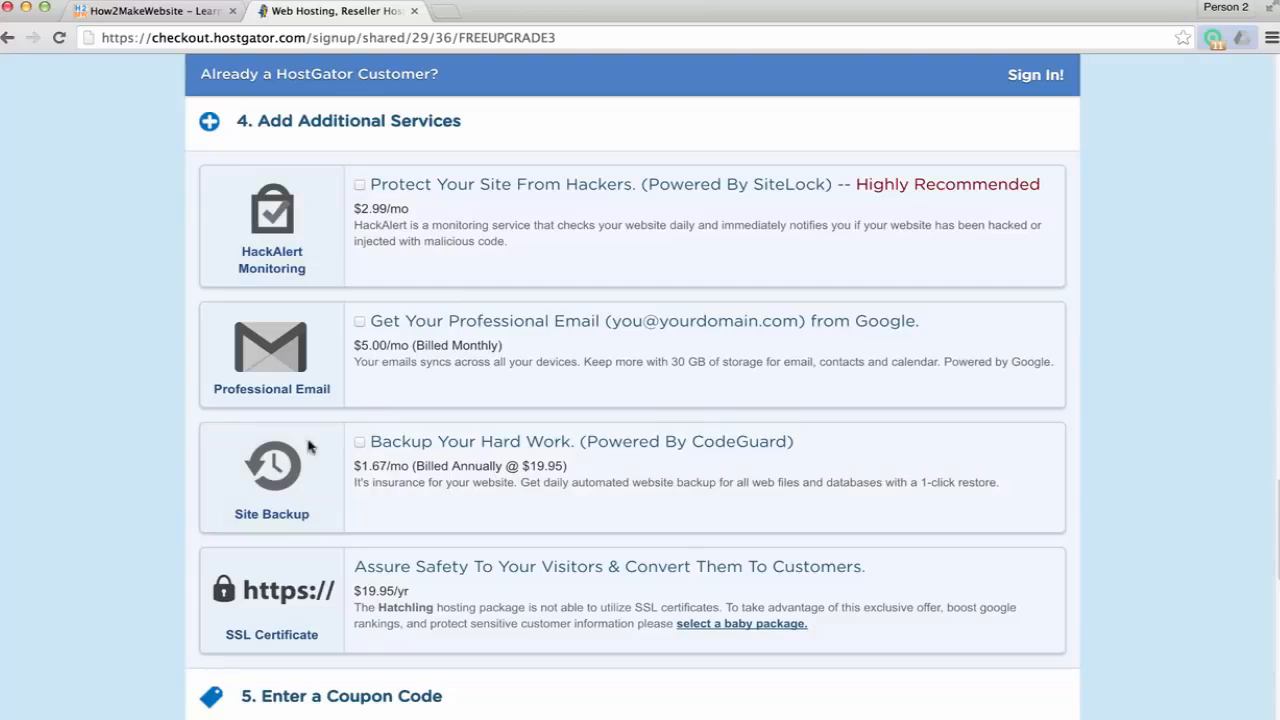
Agree to the Terms of Service and check out the $43.85 order
{"action": "scroll", "coordinate": [146, 437], "scroll_direction": "down", "scroll_amount": 4}
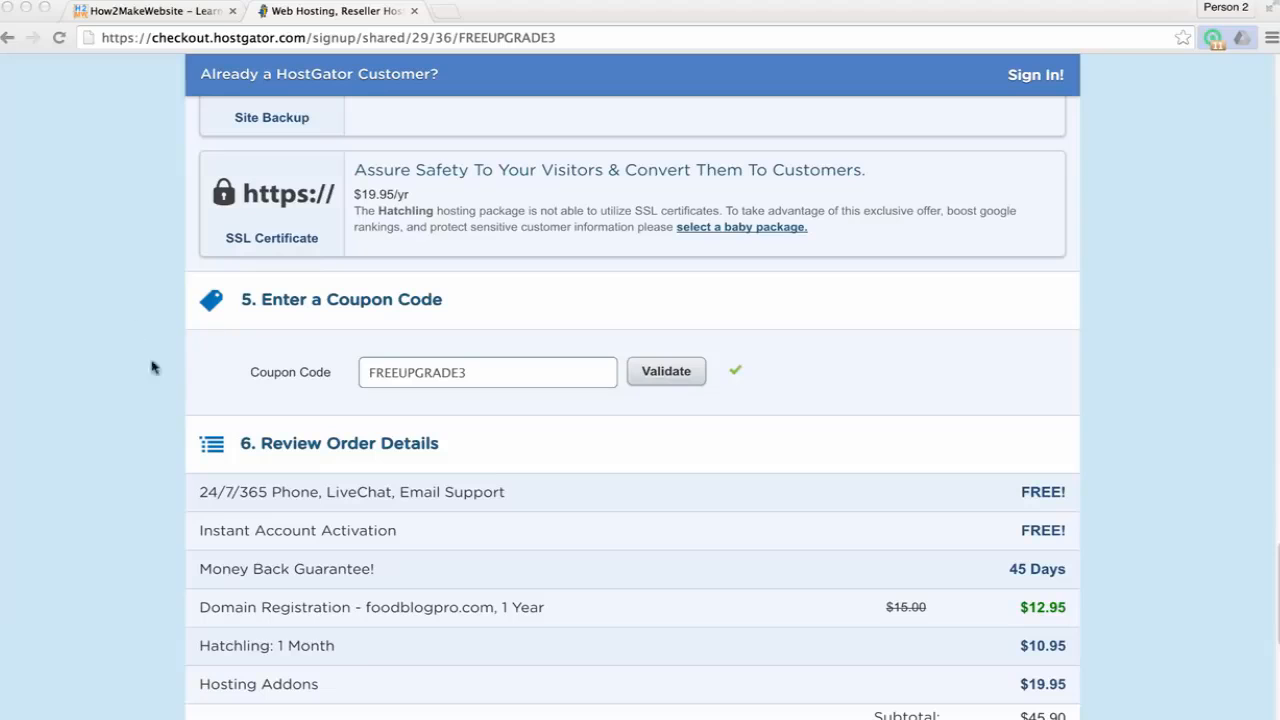
{"action": "scroll", "coordinate": [385, 588], "scroll_direction": "down", "scroll_amount": 3}
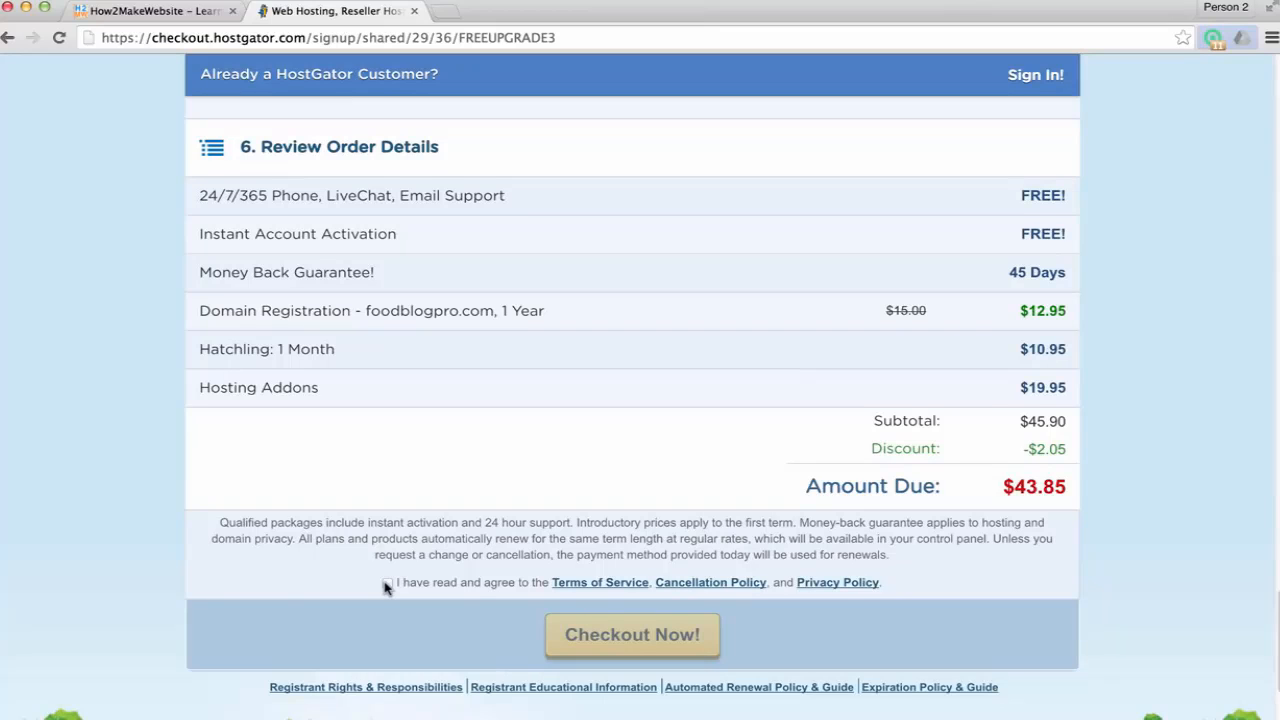
{"action": "left_click", "coordinate": [387, 583]}
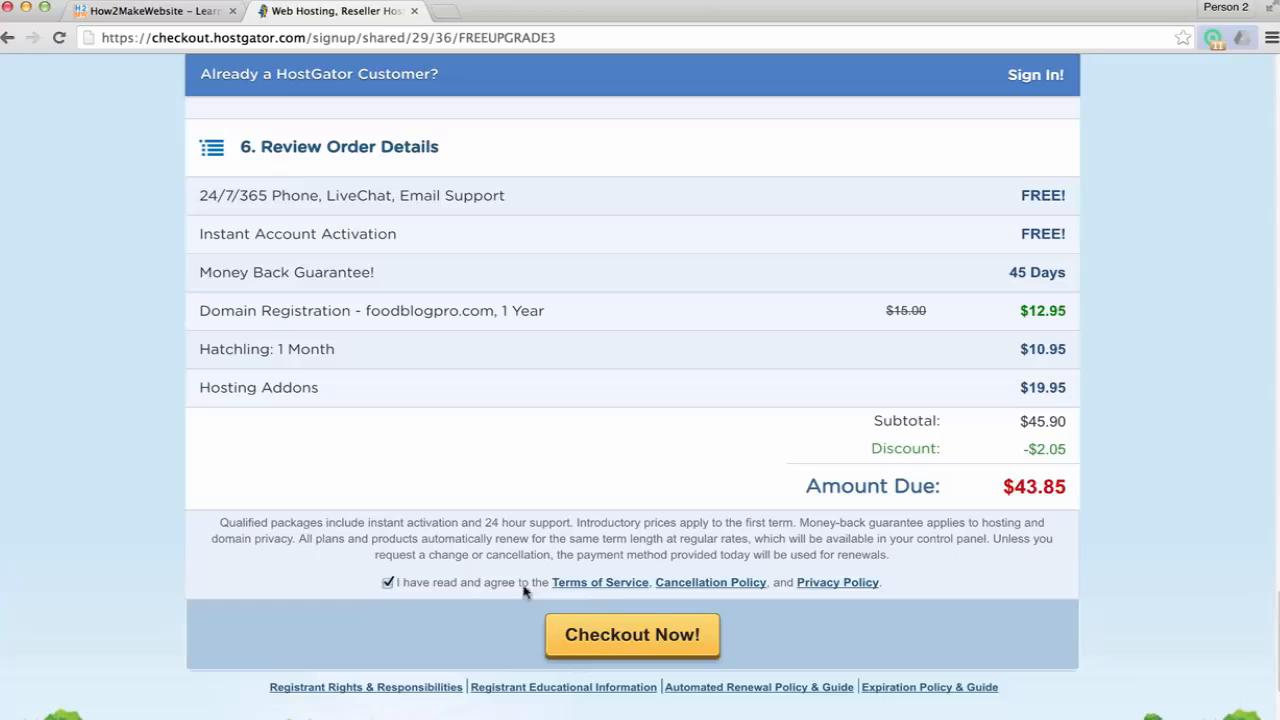
{"action": "left_click", "coordinate": [612, 638]}
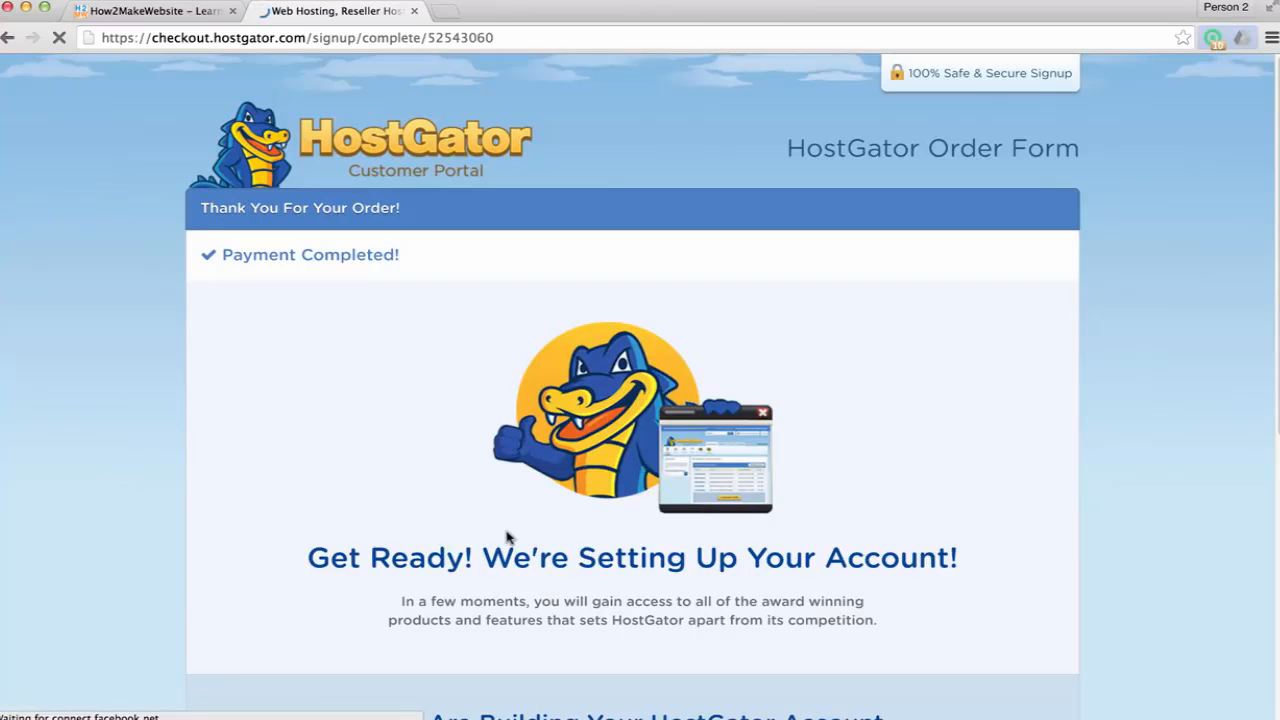
Wait on Setting Up Your Account until the Customer Portal shows Order Completed
{"action": "scroll", "coordinate": [470, 545], "scroll_direction": "down", "scroll_amount": 2}
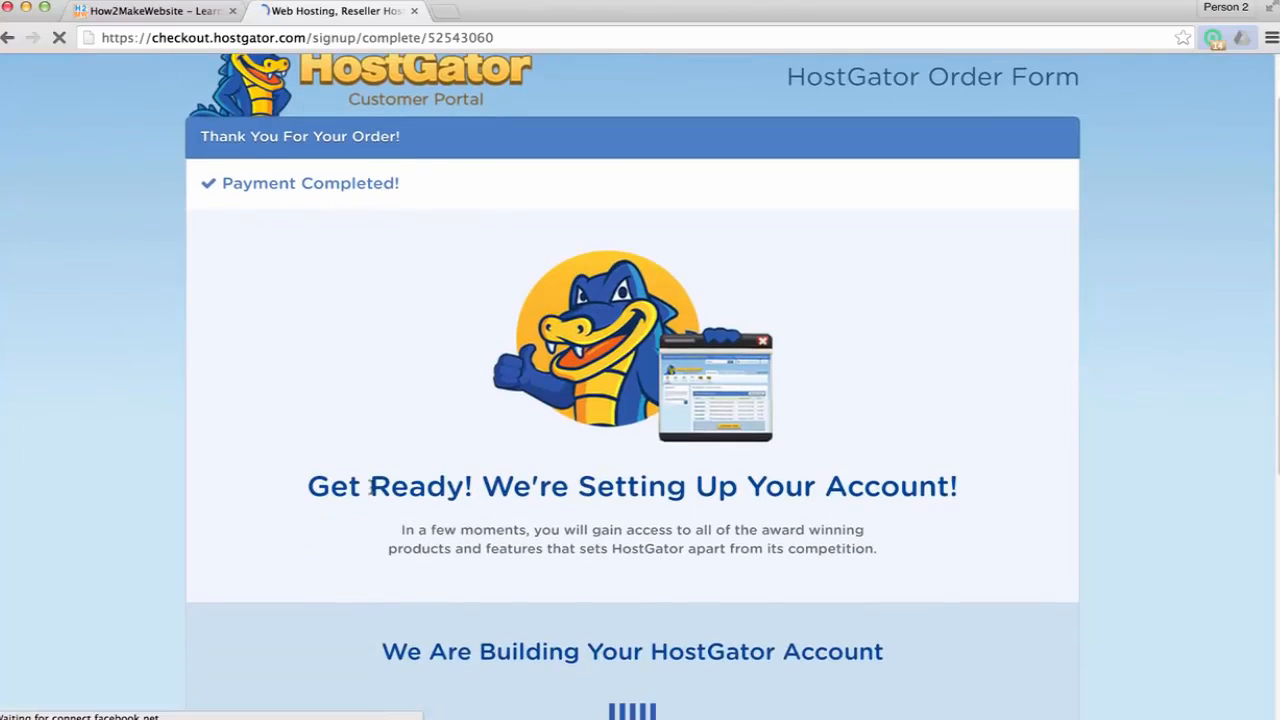
{"action": "scroll", "coordinate": [403, 500], "scroll_direction": "down", "scroll_amount": 2}
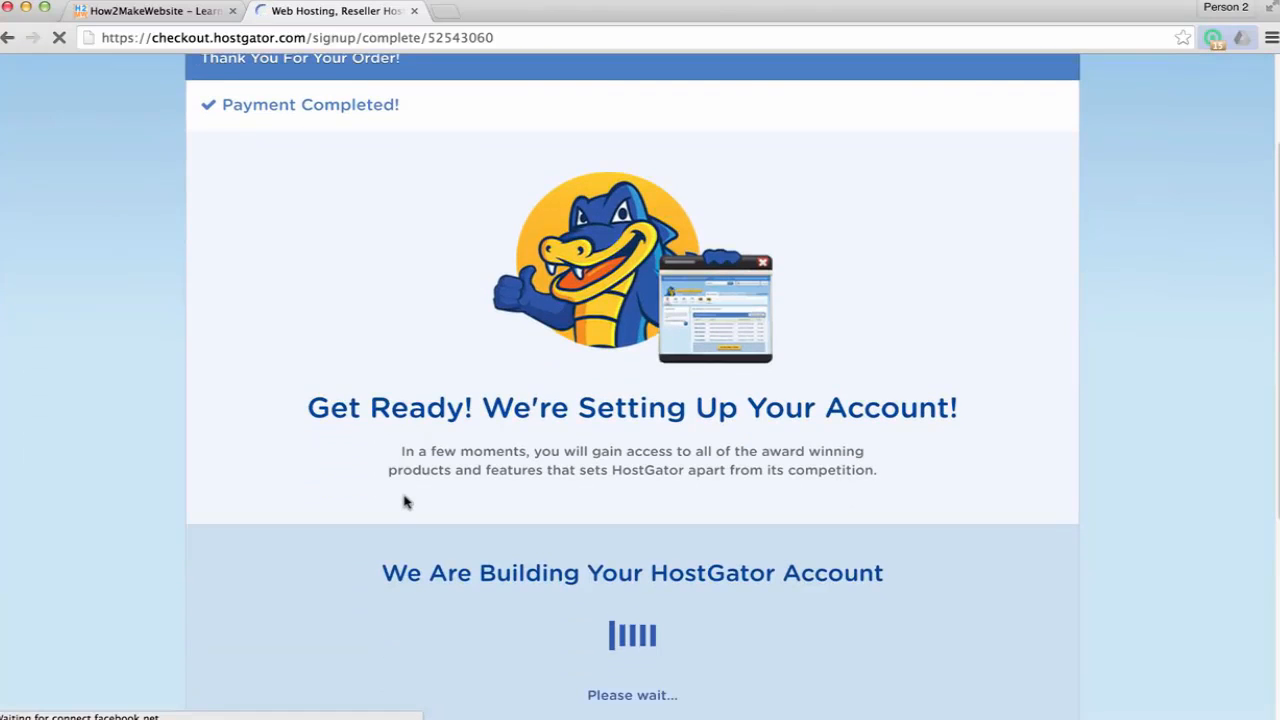
{"action": "scroll", "coordinate": [405, 500], "scroll_direction": "down", "scroll_amount": 2}
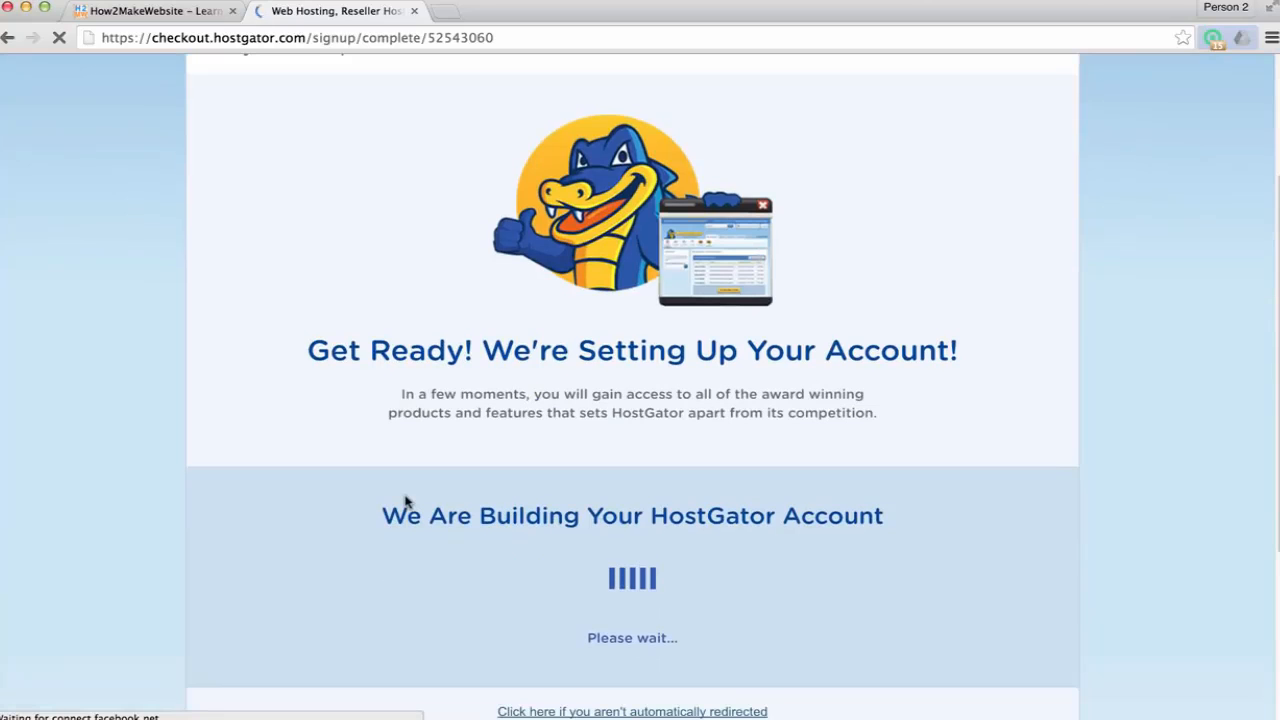
{"action": "scroll", "coordinate": [409, 503], "scroll_direction": "down", "scroll_amount": 2}
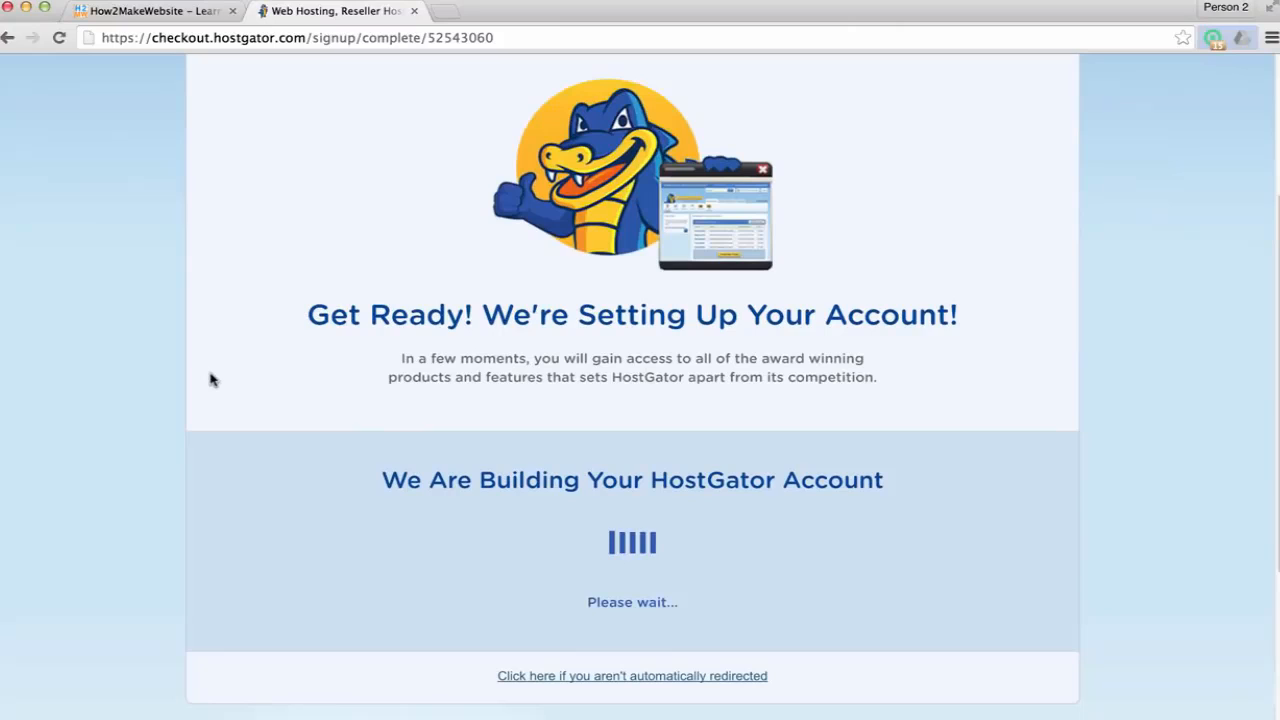
{"action": "scroll", "coordinate": [530, 540], "scroll_direction": "down", "scroll_amount": 1}
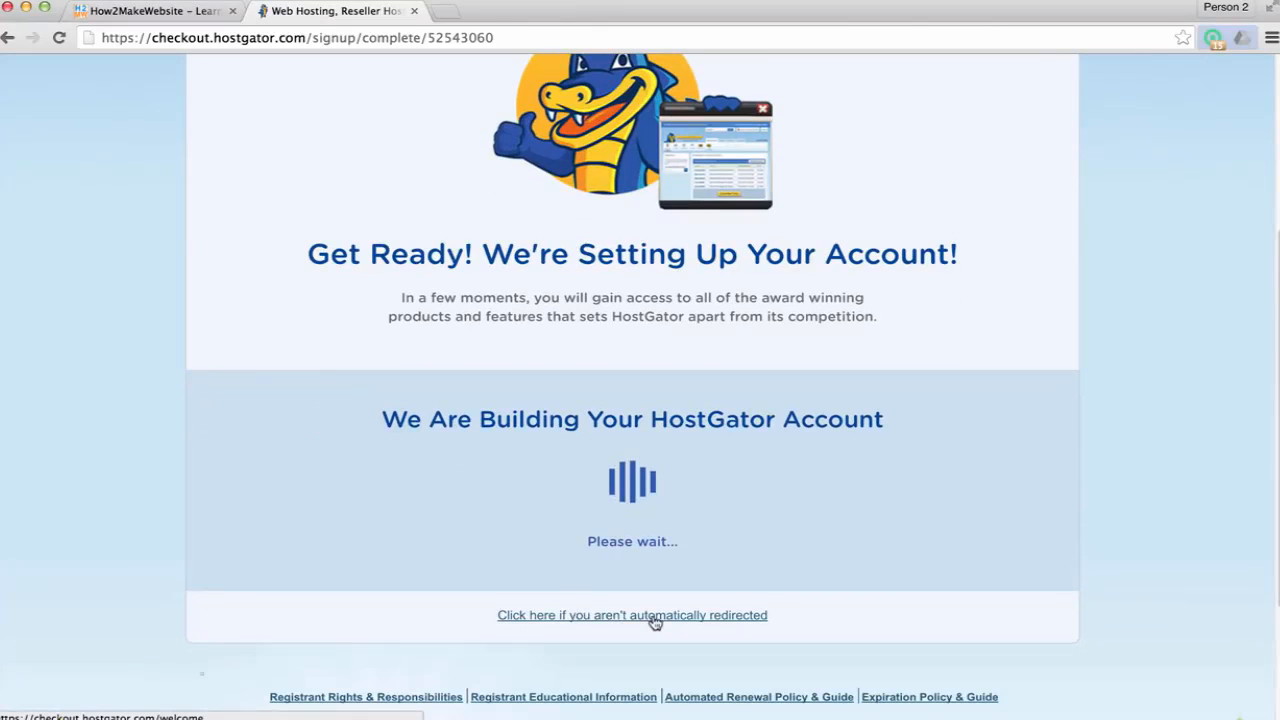
{"action": "scroll", "coordinate": [482, 515], "scroll_direction": "up", "scroll_amount": 3}
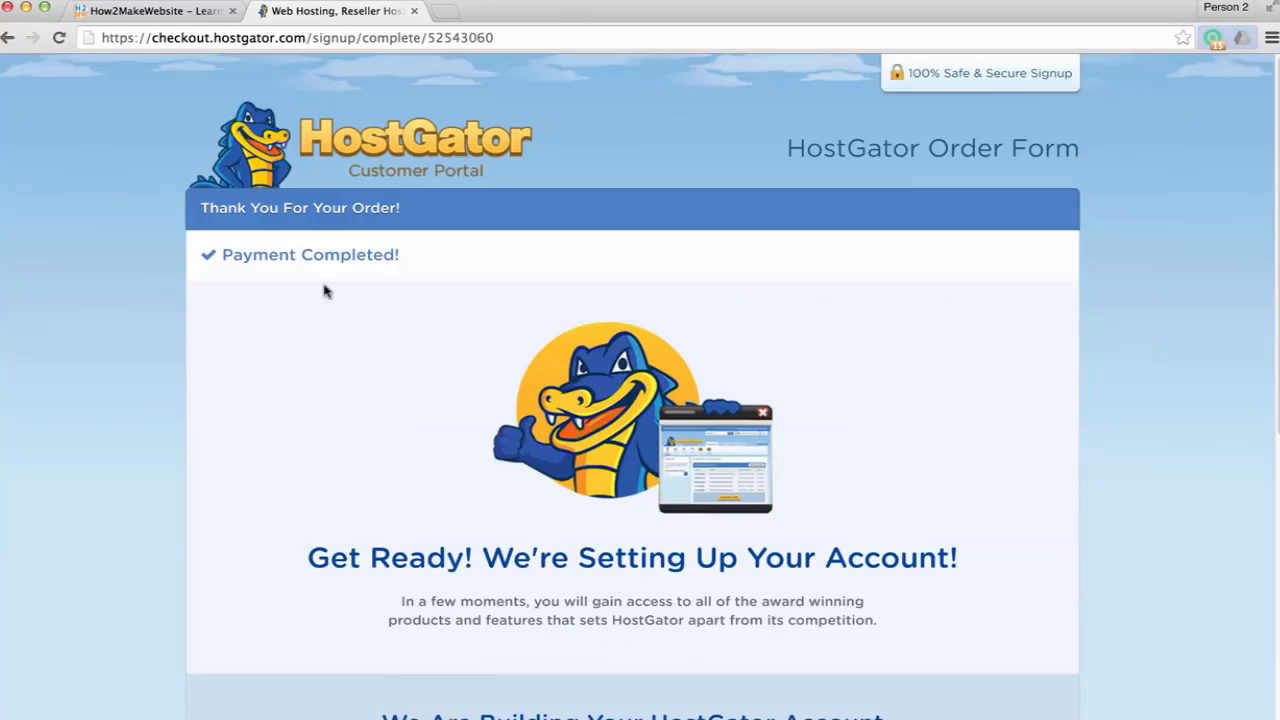
{"action": "scroll", "coordinate": [440, 460], "scroll_direction": "down", "scroll_amount": 3}
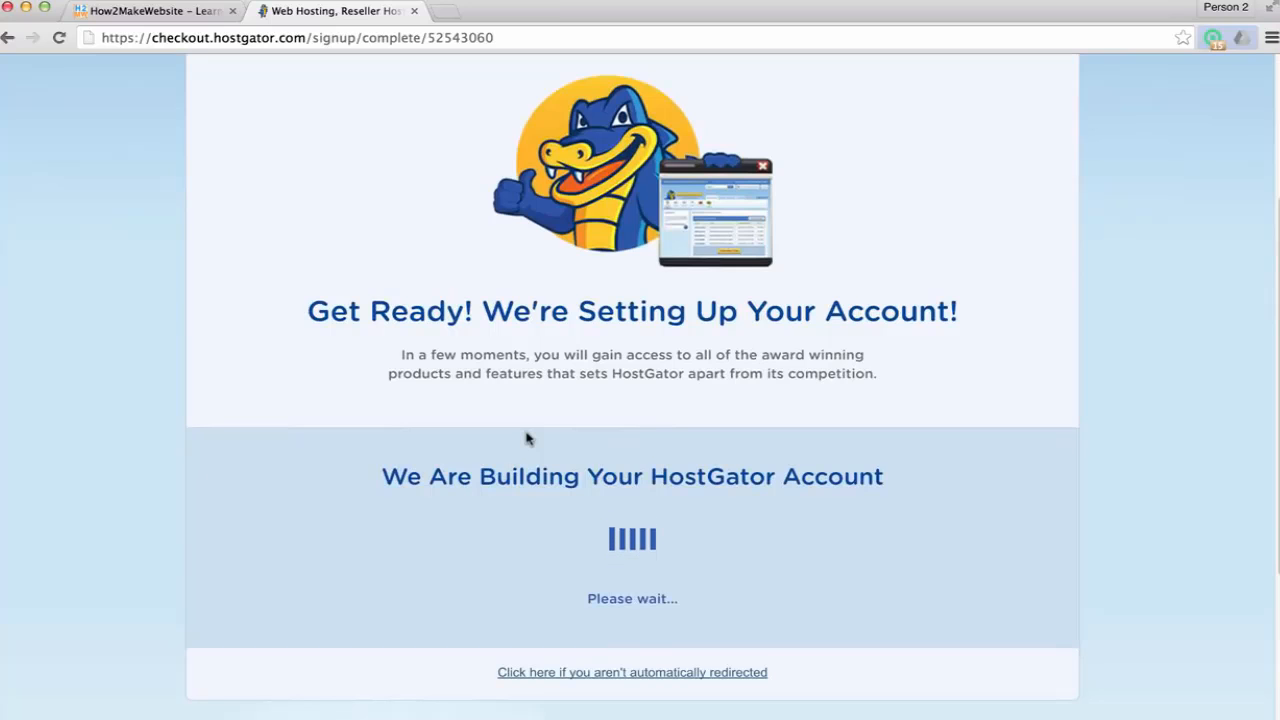
{"action": "scroll", "coordinate": [527, 437], "scroll_direction": "up", "scroll_amount": 3}
{"action": "scroll", "coordinate": [453, 380], "scroll_direction": "down", "scroll_amount": 3}
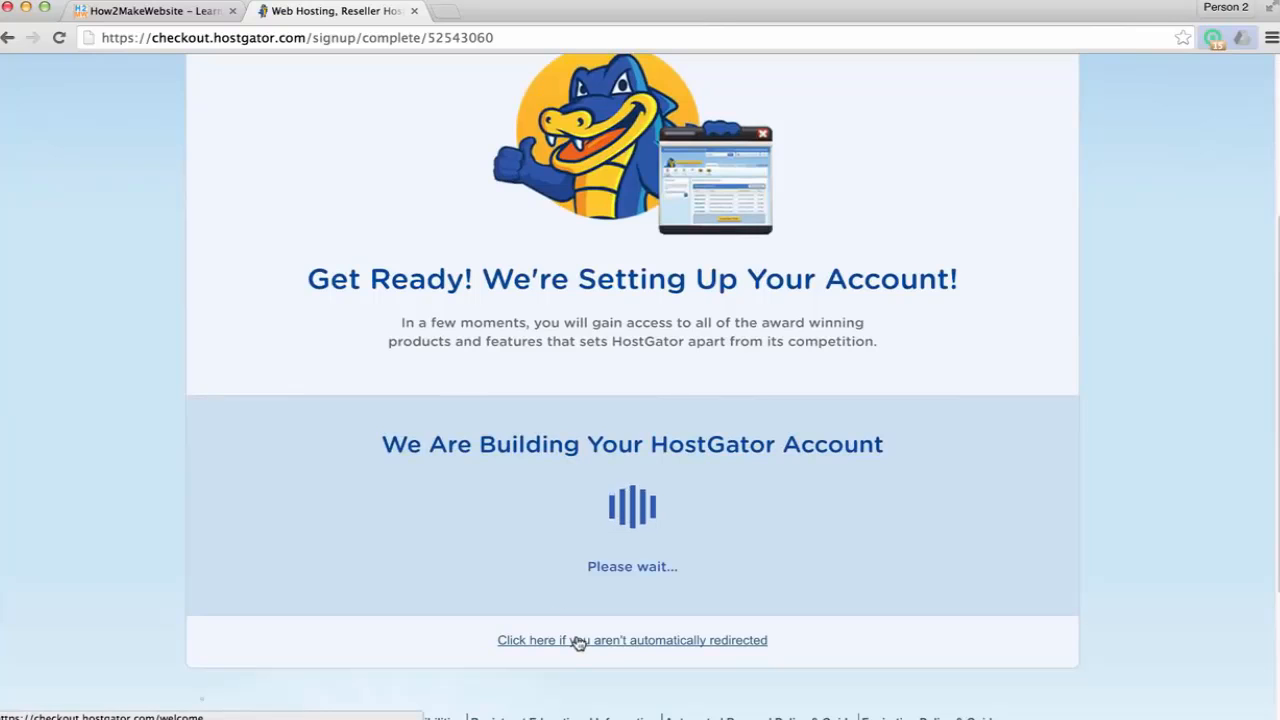
{"action": "scroll", "coordinate": [190, 550], "scroll_direction": "up", "scroll_amount": 3}
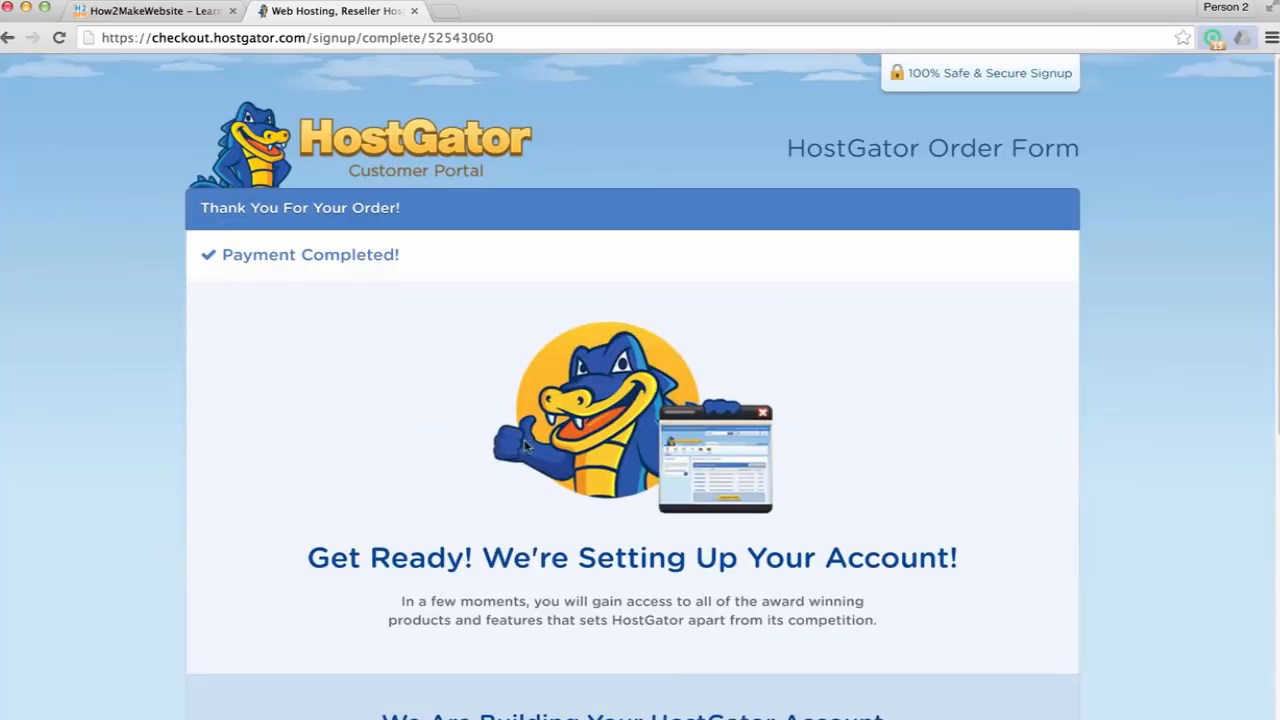
{"action": "scroll", "coordinate": [497, 455], "scroll_direction": "down", "scroll_amount": 3}
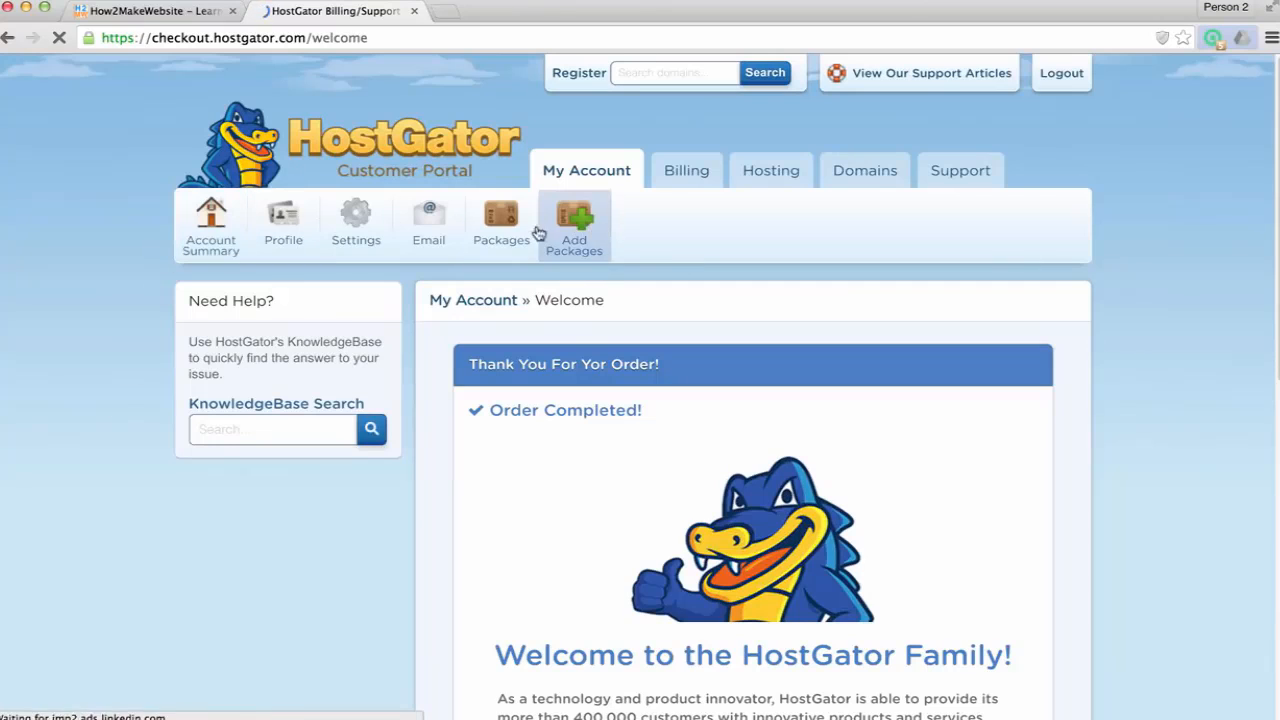
{"action": "scroll", "coordinate": [224, 386], "scroll_direction": "down", "scroll_amount": 5}
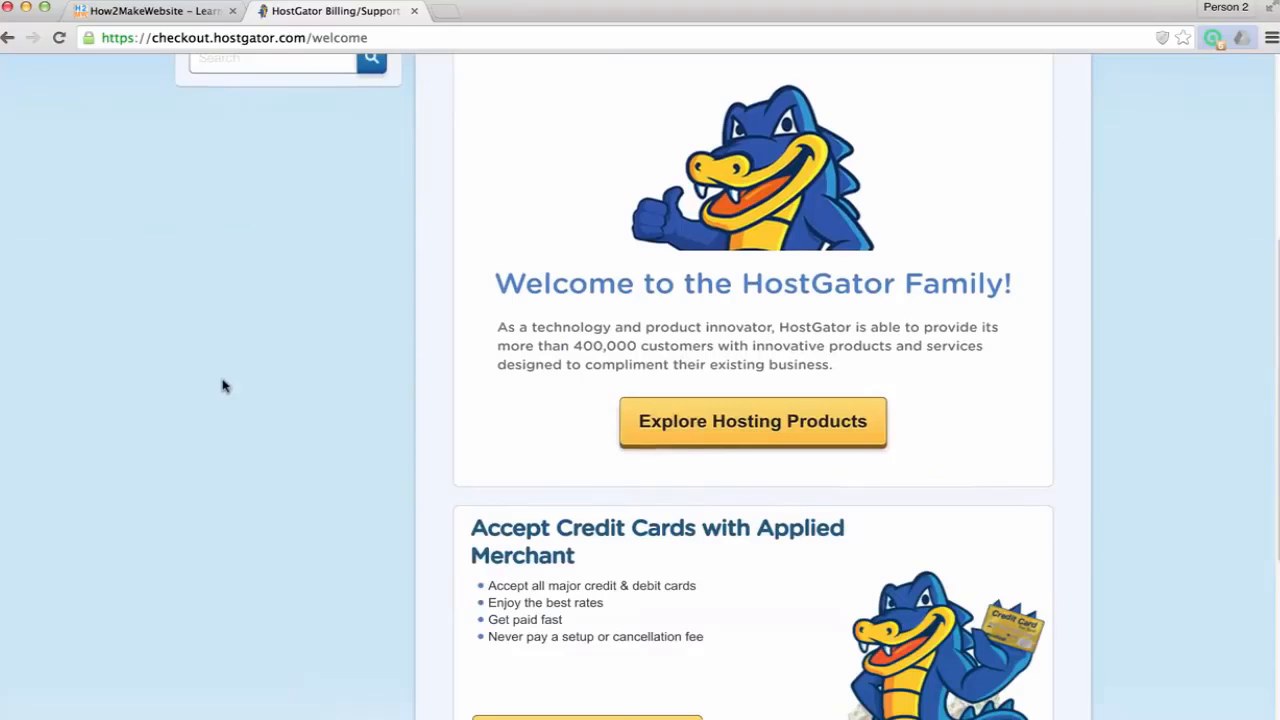
{"action": "scroll", "coordinate": [227, 375], "scroll_direction": "down", "scroll_amount": 4}
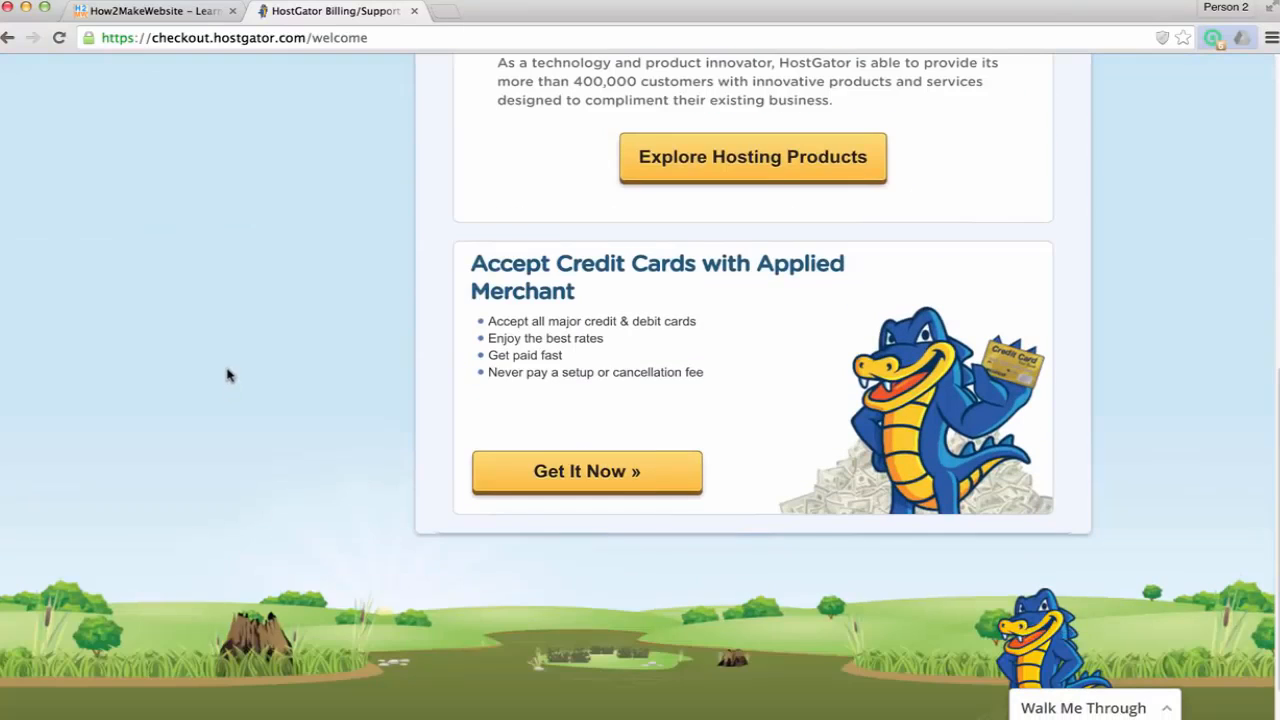
{"action": "scroll", "coordinate": [782, 176], "scroll_direction": "up", "scroll_amount": 10}
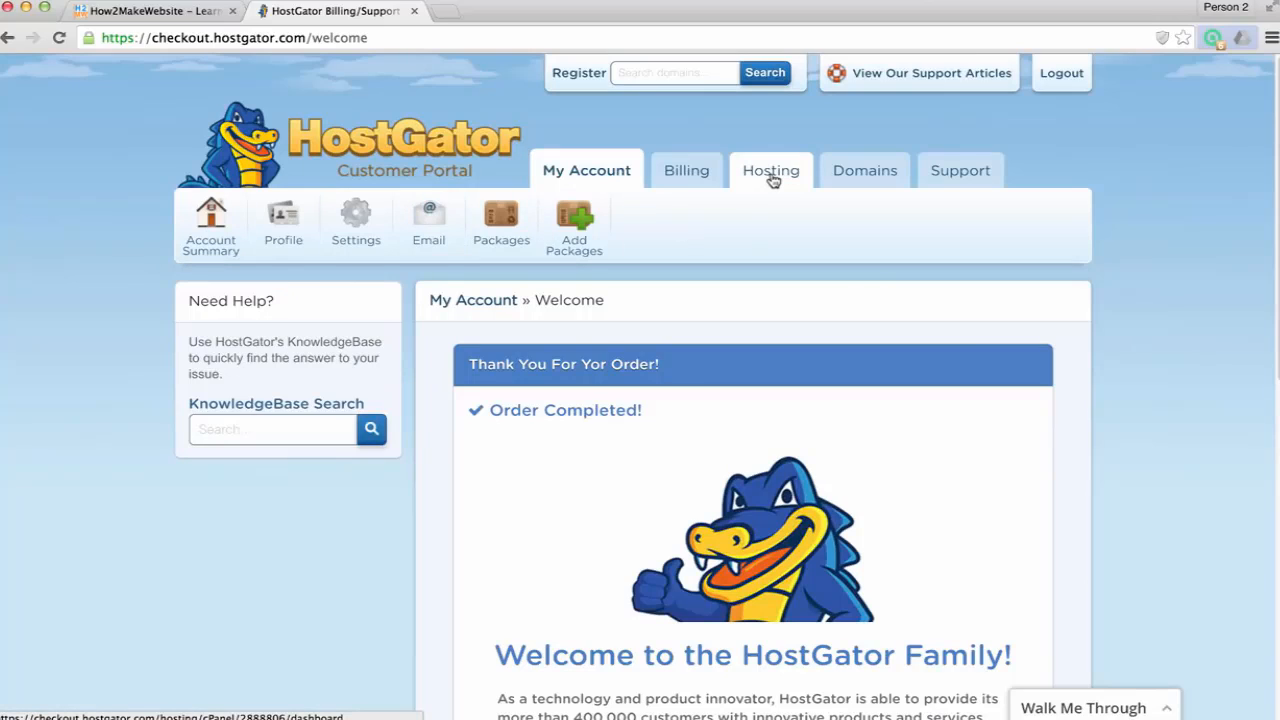
Load the foodblogpro.com hosting dashboard and launch 'Get Started with WordPress Today'
{"action": "left_click", "coordinate": [712, 175]}
{"action": "left_click", "coordinate": [766, 172]}
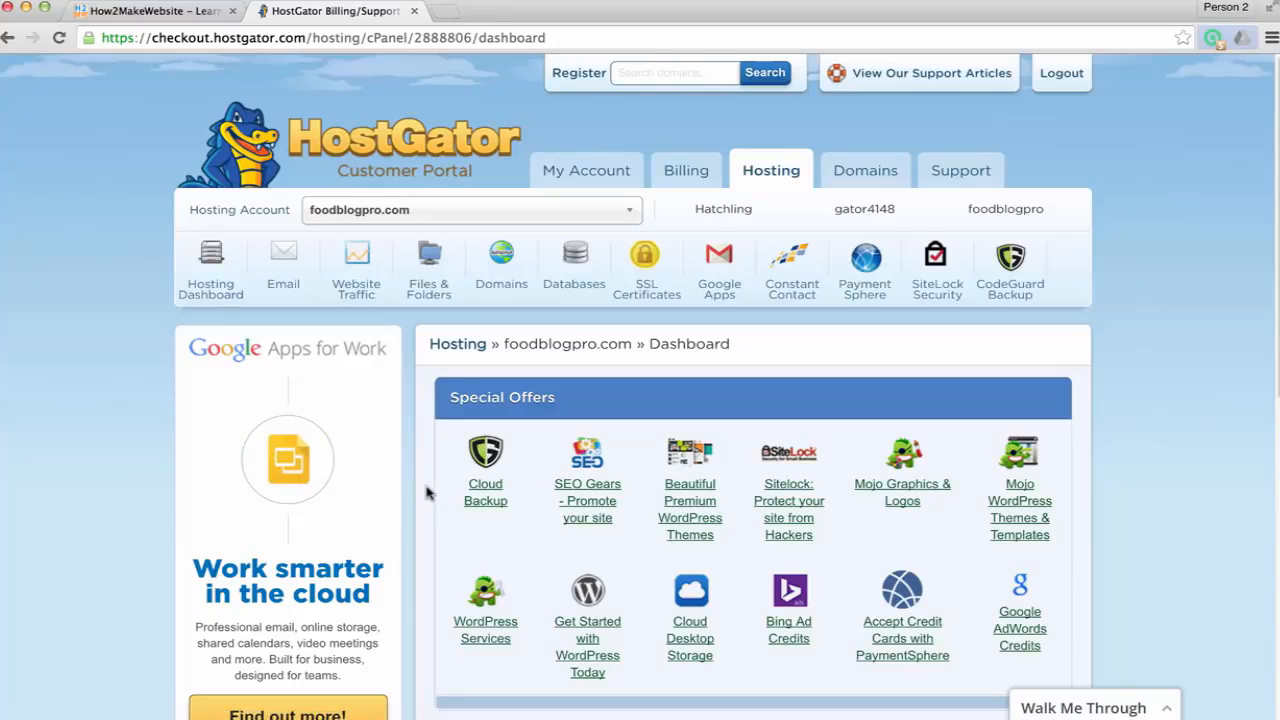
{"action": "scroll", "coordinate": [425, 490], "scroll_direction": "down", "scroll_amount": 5}
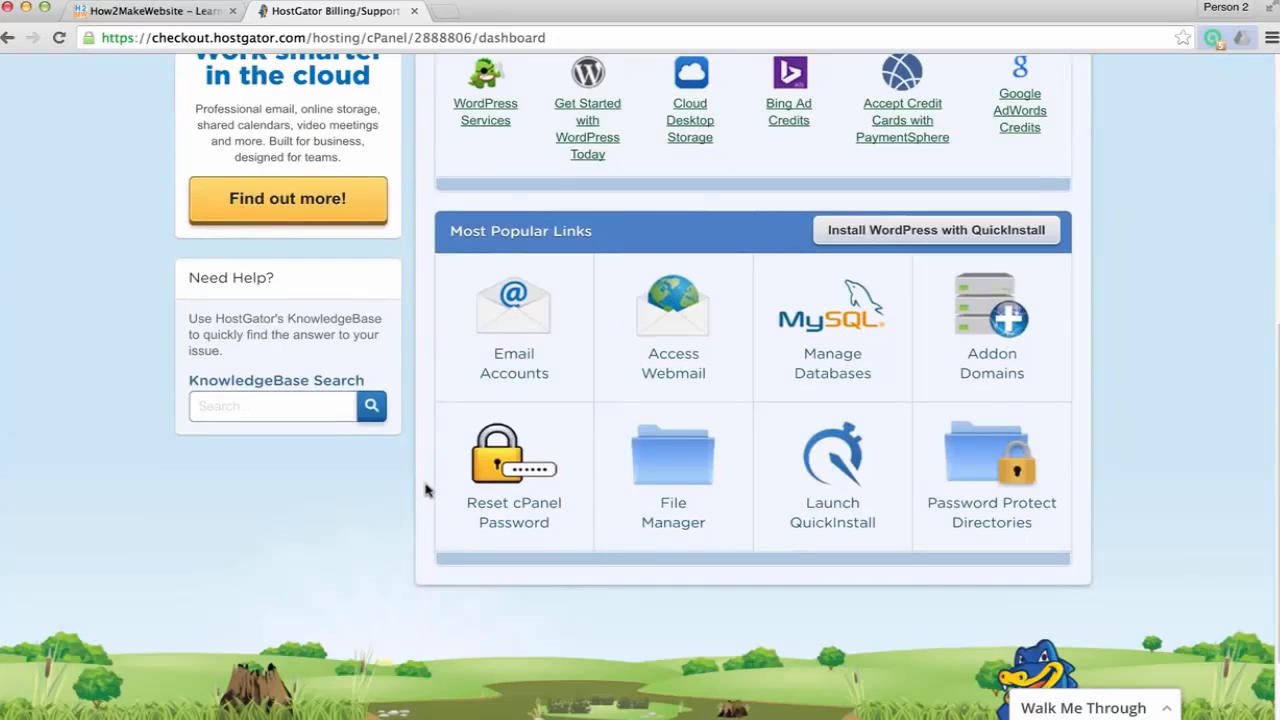
{"action": "scroll", "coordinate": [424, 486], "scroll_direction": "up", "scroll_amount": 5}
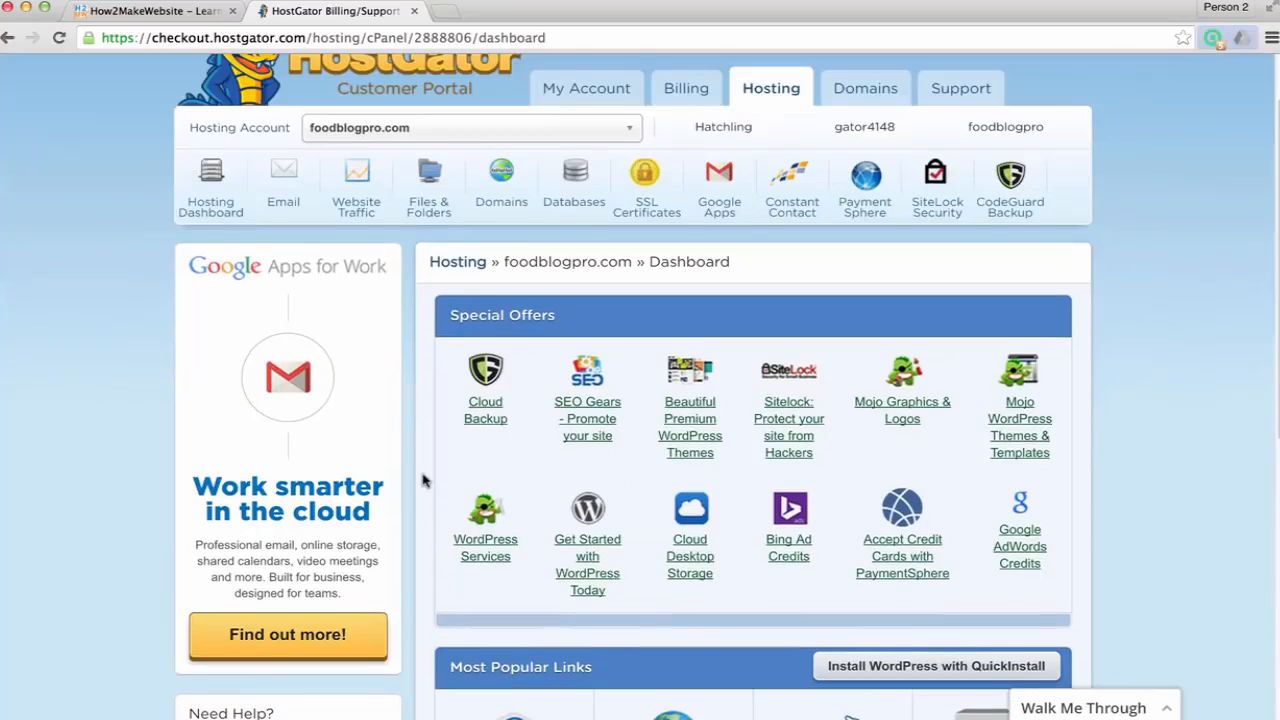
{"action": "scroll", "coordinate": [422, 481], "scroll_direction": "up", "scroll_amount": 2}
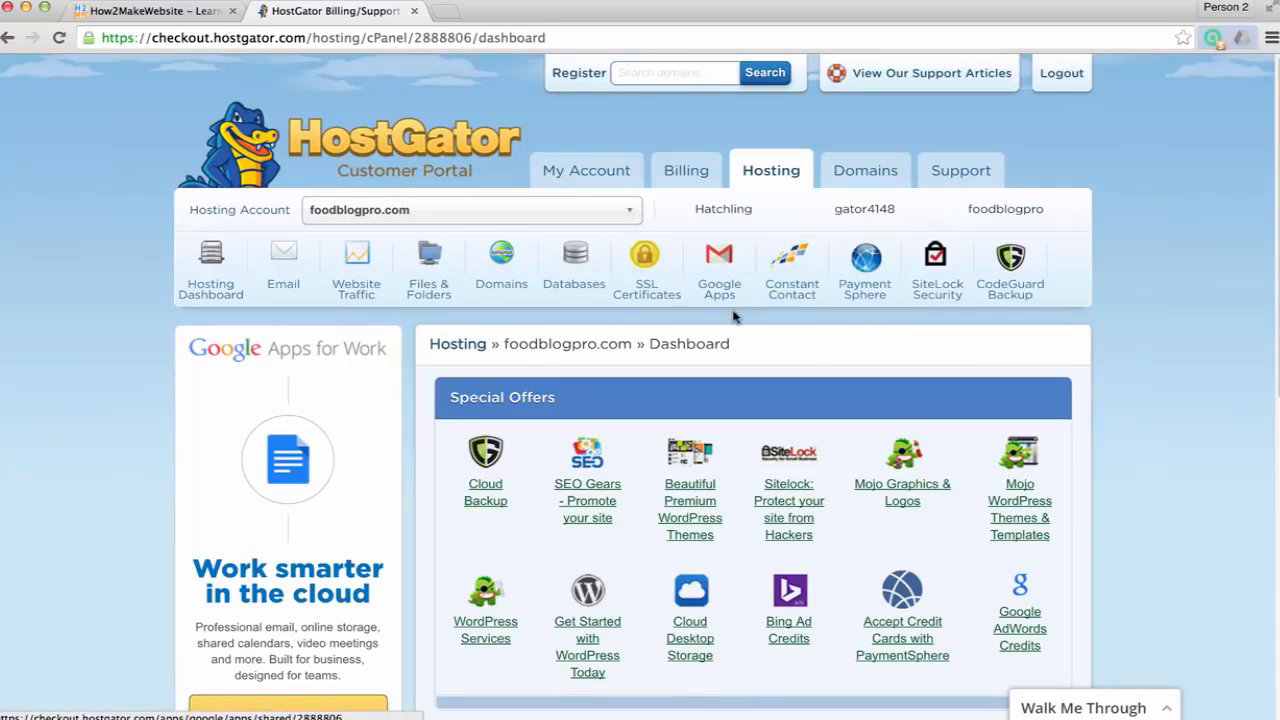
{"action": "scroll", "coordinate": [569, 482], "scroll_direction": "down", "scroll_amount": 1}
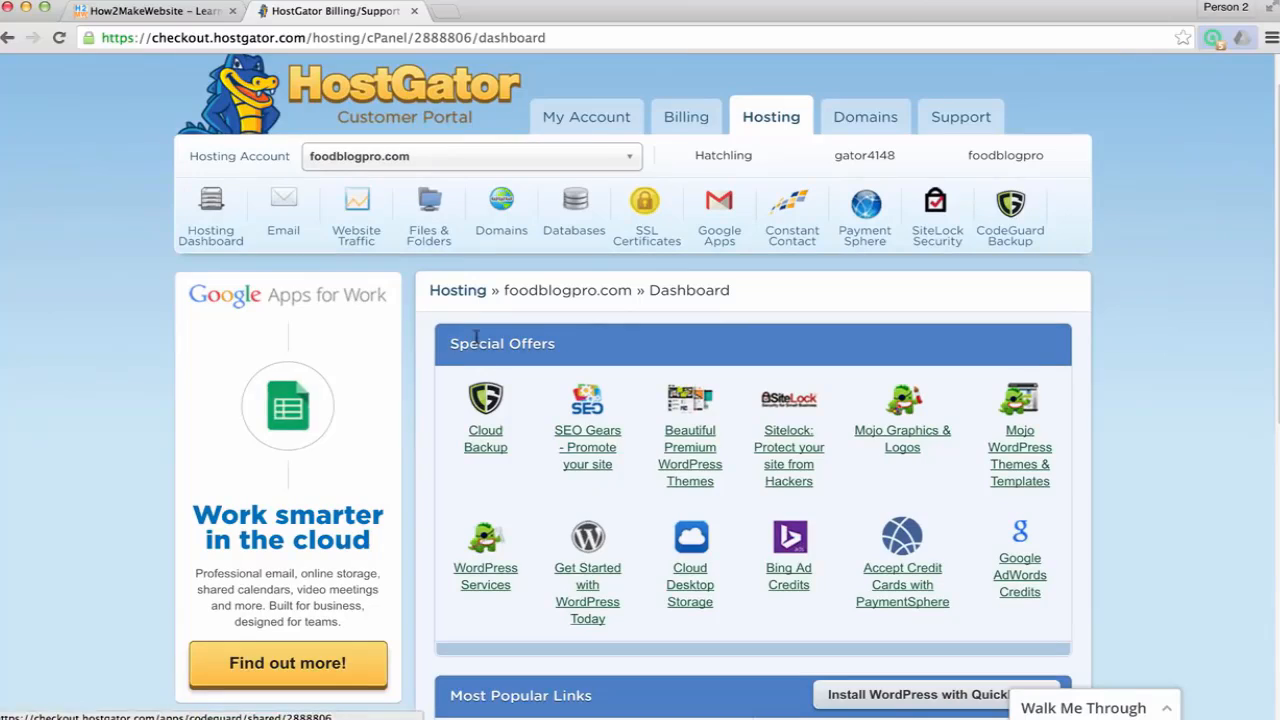
{"action": "left_click", "coordinate": [588, 611]}
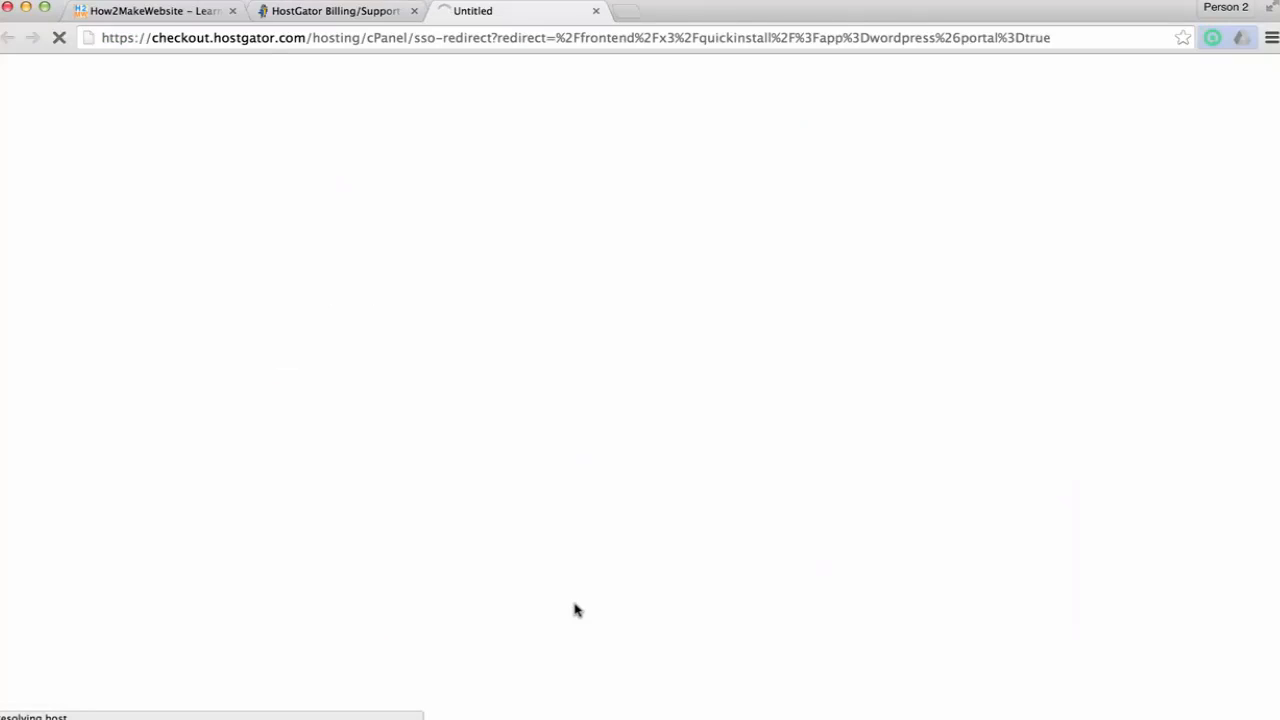
On the QuickInstall Marketplace page, dismiss the MOJO welcome message and view the Premium Options
{"action": "left_click", "coordinate": [322, 12]}
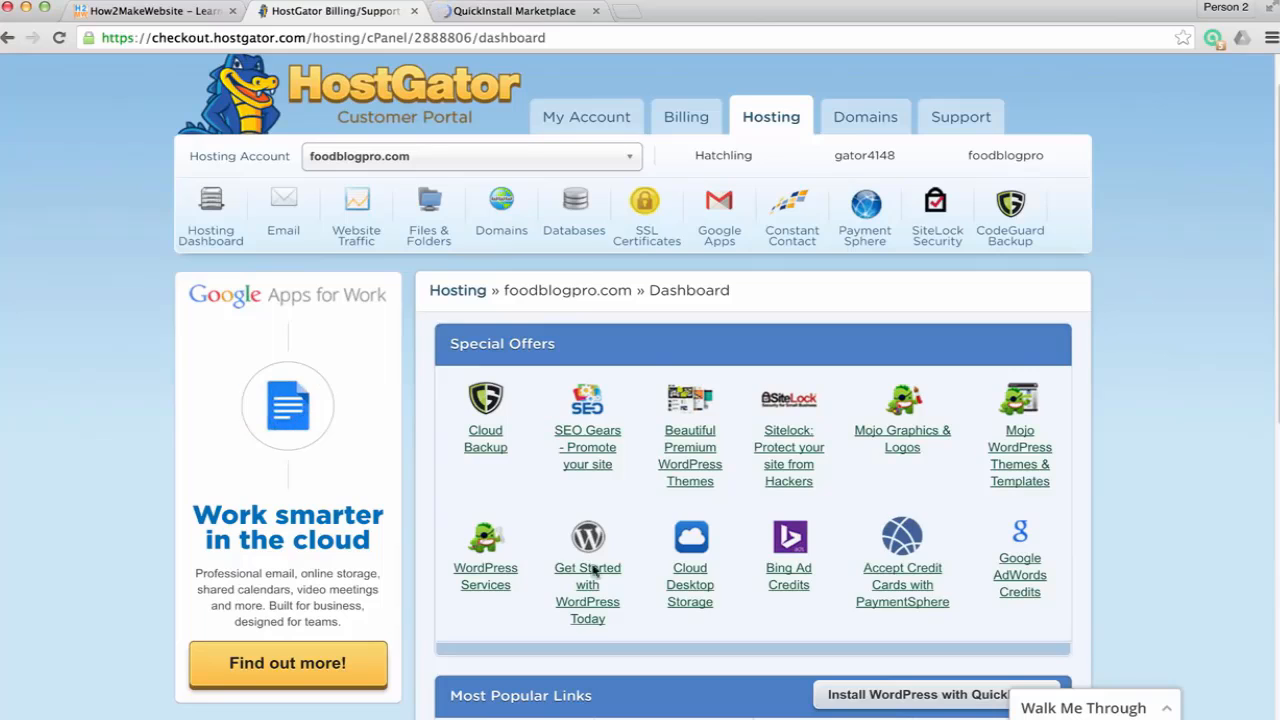
{"action": "left_click", "coordinate": [512, 11]}
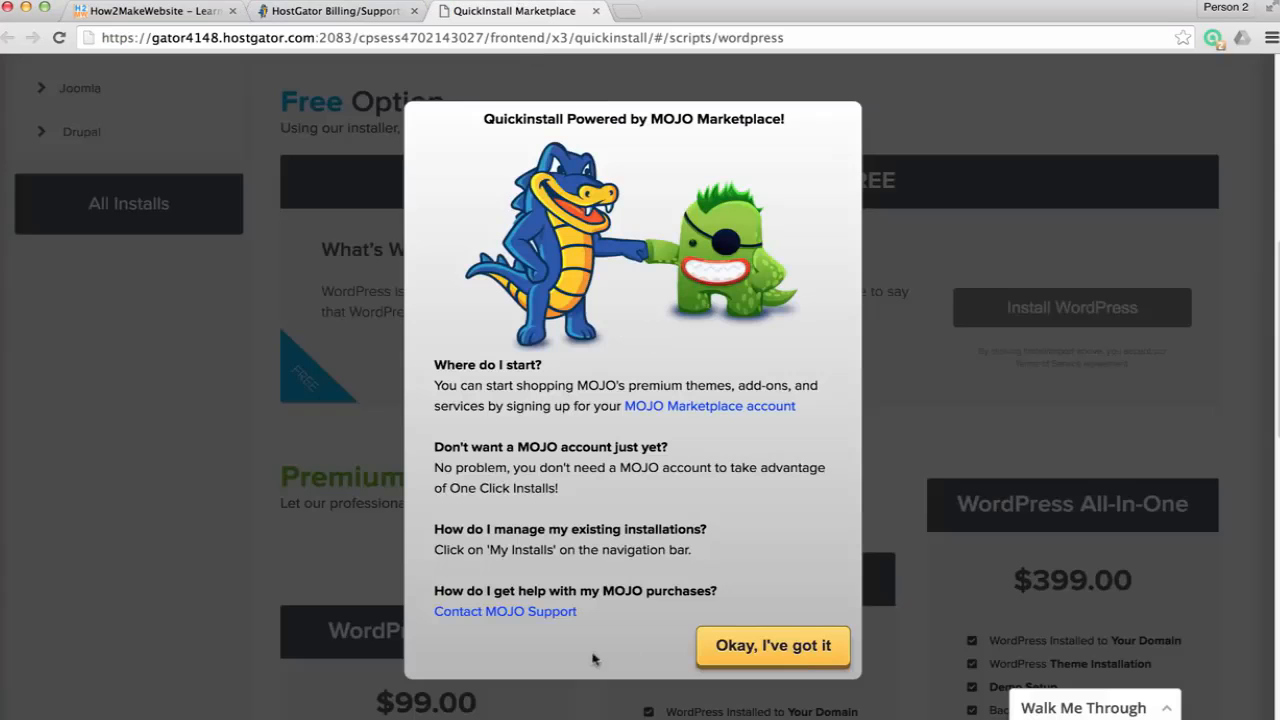
{"action": "left_click", "coordinate": [756, 648]}
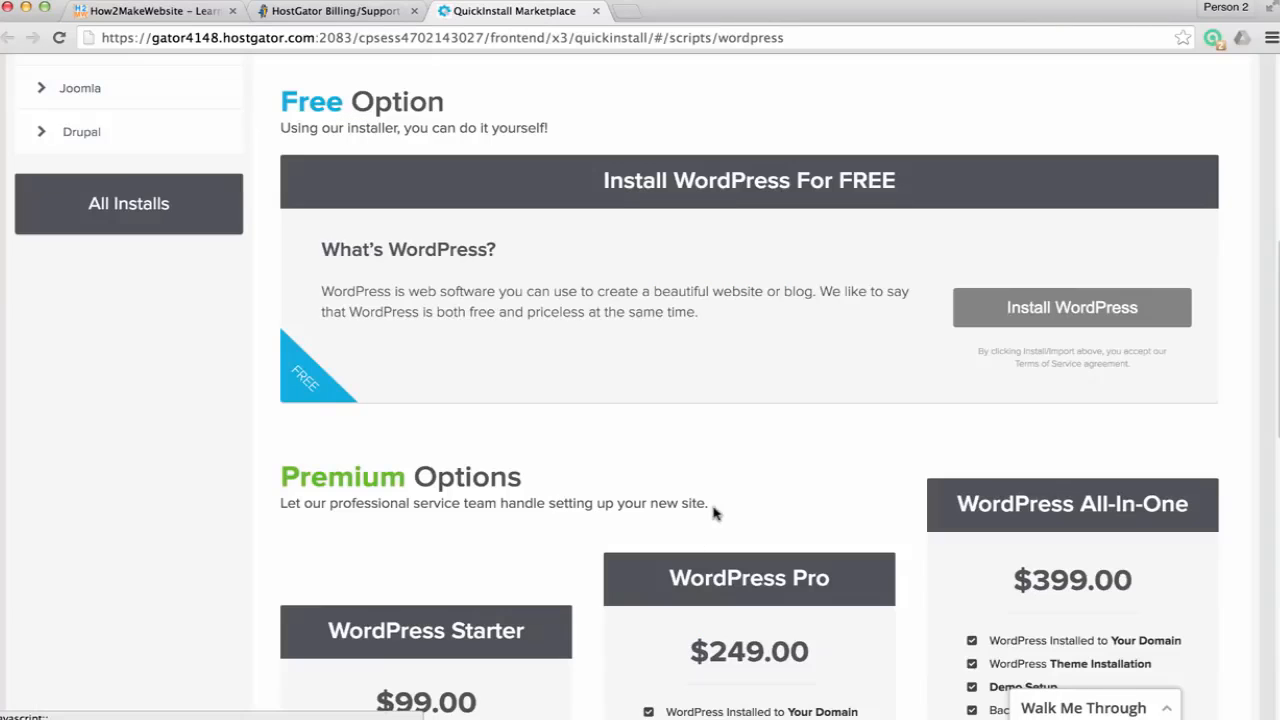
{"action": "scroll", "coordinate": [622, 369], "scroll_direction": "up", "scroll_amount": 1}
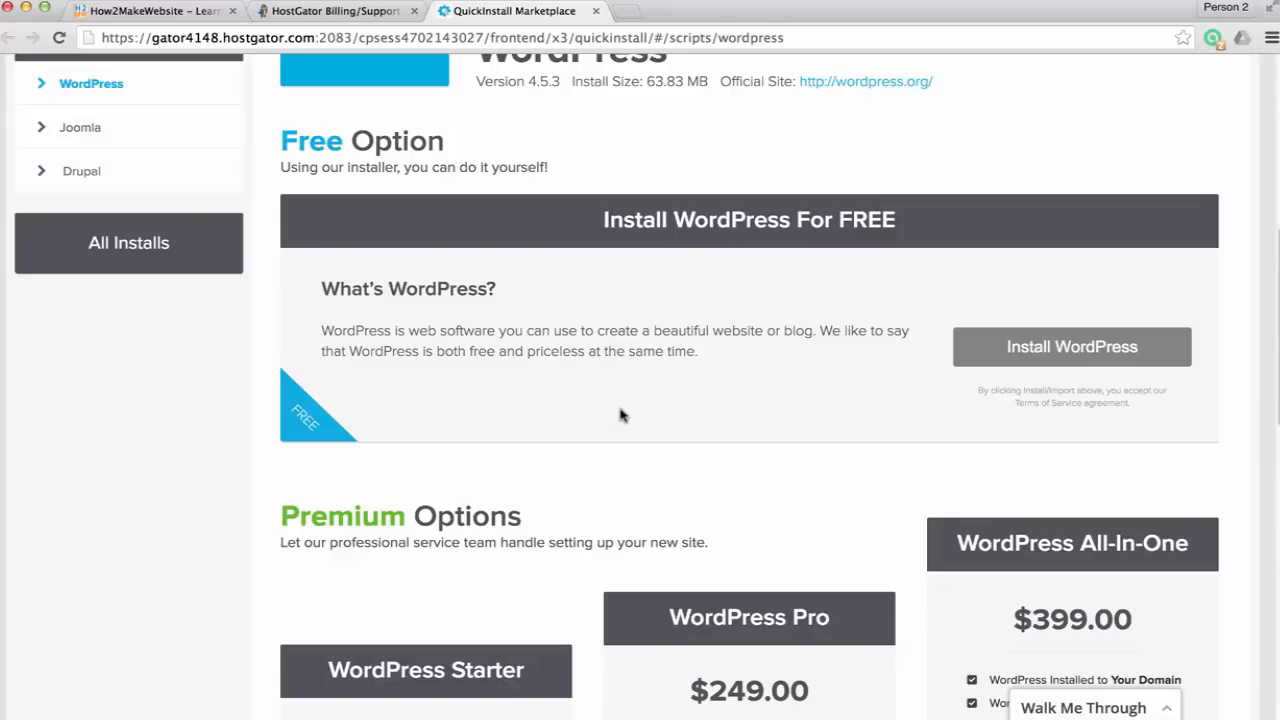
{"action": "scroll", "coordinate": [586, 377], "scroll_direction": "down", "scroll_amount": 3}
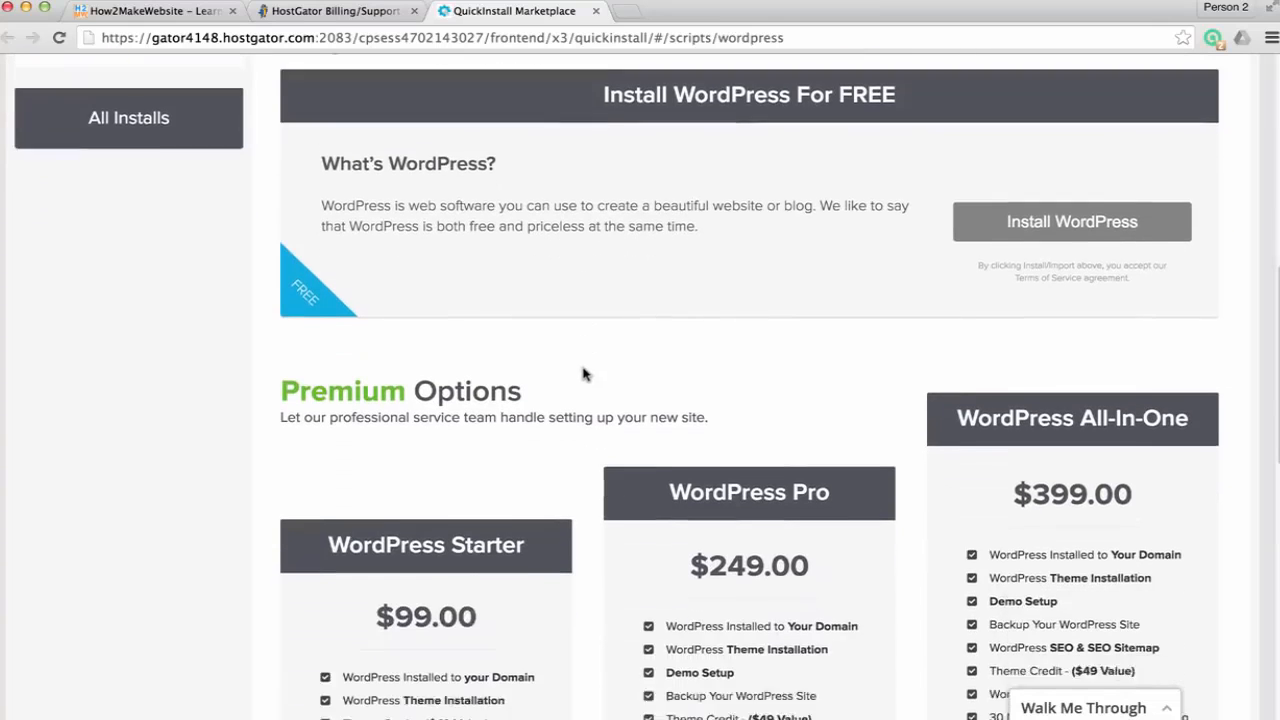
{"action": "scroll", "coordinate": [586, 375], "scroll_direction": "down", "scroll_amount": 3}
{"action": "scroll", "coordinate": [556, 307], "scroll_direction": "down", "scroll_amount": 2}
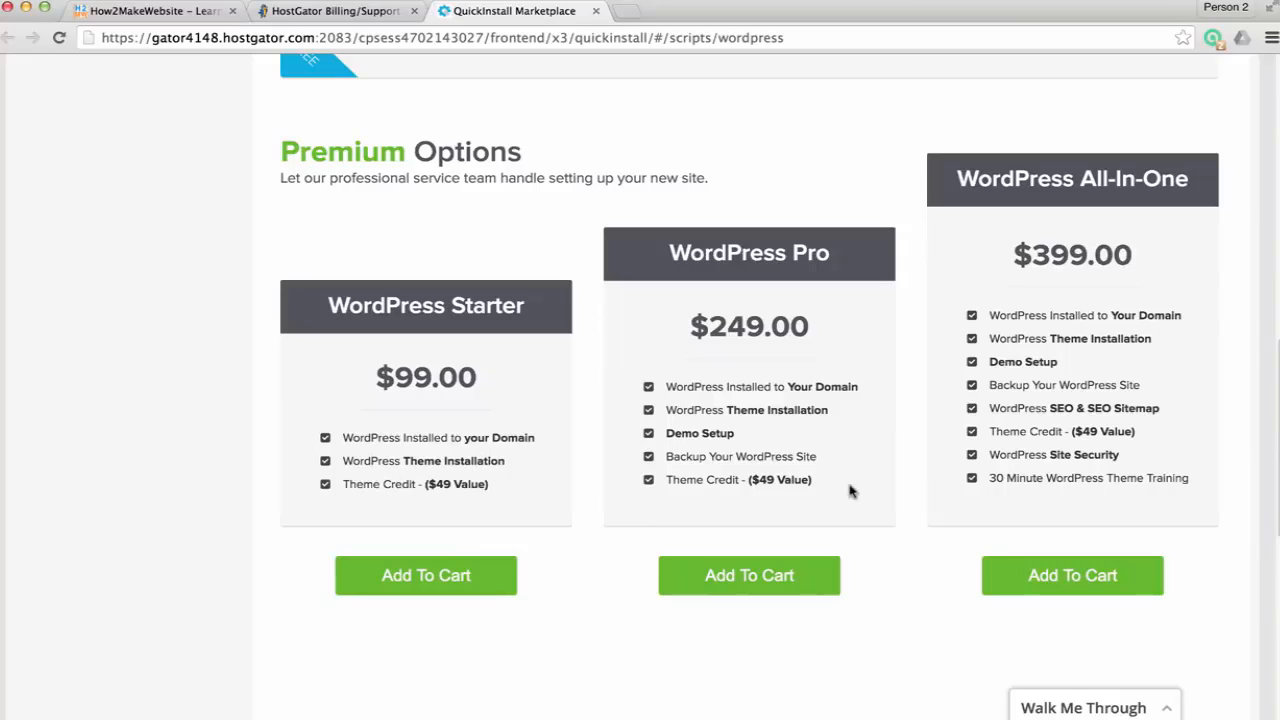
Review the Starter plan's Theme Credit line and its $99.00 price
{"action": "mouse_move", "coordinate": [343, 485]}
{"action": "left_mouse_down"}
{"action": "mouse_move", "coordinate": [457, 484]}
{"action": "mouse_move", "coordinate": [343, 485]}
{"action": "left_mouse_up"}
{"action": "left_click", "coordinate": [457, 484]}
{"action": "left_click", "coordinate": [399, 482]}
{"action": "left_click_drag", "start_coordinate": [394, 376], "coordinate": [503, 386]}
{"action": "left_click", "coordinate": [503, 386]}
Compare the other premium prices such as $249.00, then bring up the free Install WordPress form
{"action": "scroll", "coordinate": [503, 394], "scroll_direction": "up", "scroll_amount": 3}
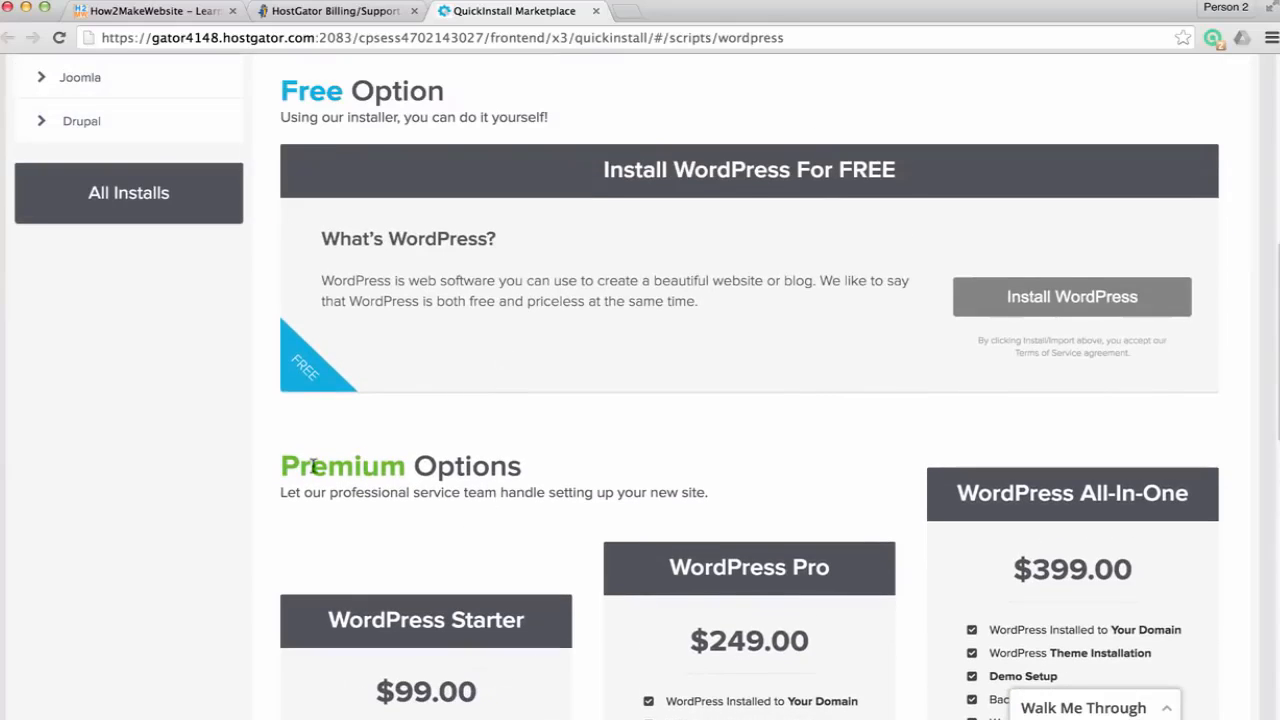
{"action": "left_click_drag", "start_coordinate": [282, 473], "coordinate": [875, 470]}
{"action": "left_click", "coordinate": [620, 469]}
{"action": "scroll", "coordinate": [614, 506], "scroll_direction": "down", "scroll_amount": 2}
{"action": "left_click", "coordinate": [860, 474]}
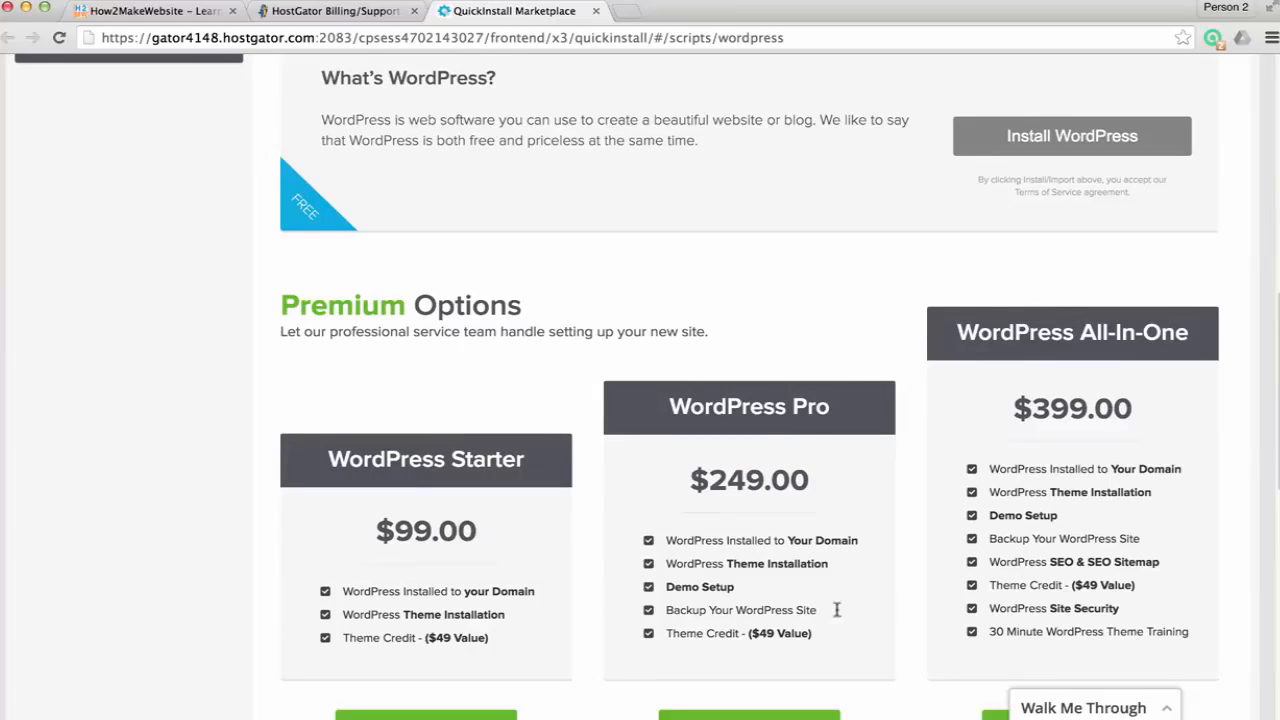
{"action": "scroll", "coordinate": [640, 531], "scroll_direction": "up", "scroll_amount": 5}
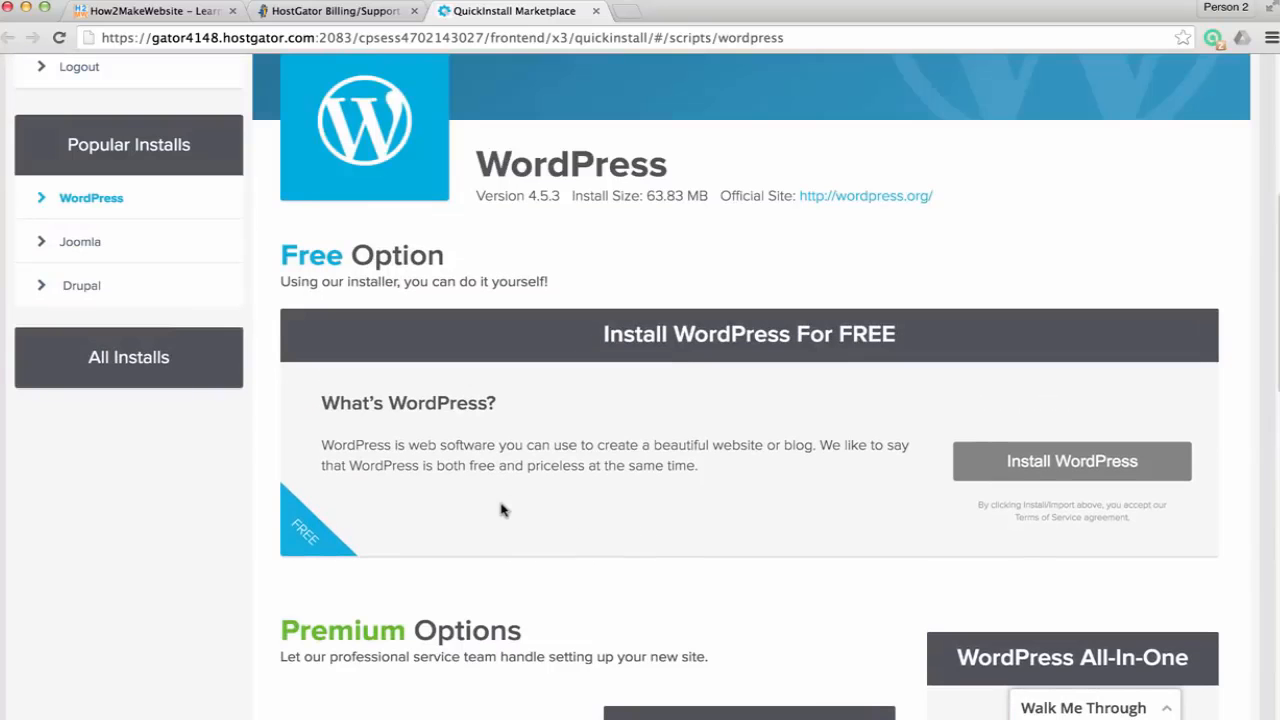
{"action": "scroll", "coordinate": [507, 513], "scroll_direction": "down", "scroll_amount": 5}
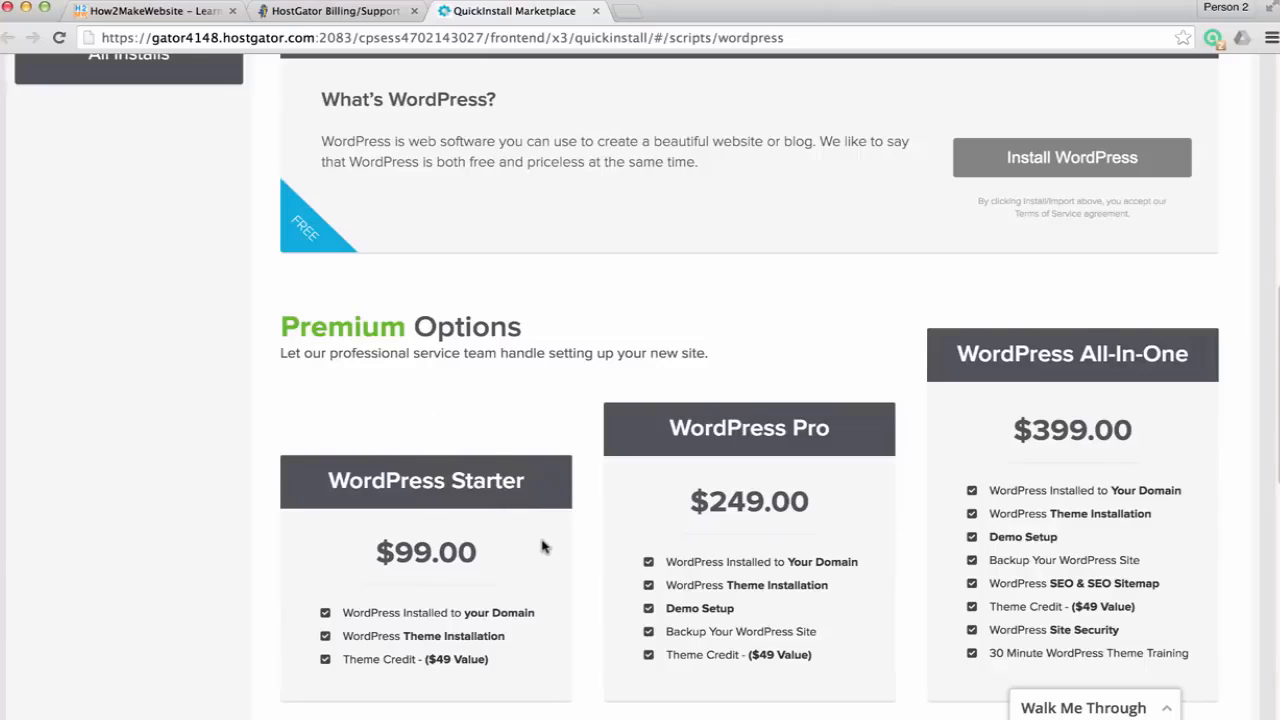
{"action": "scroll", "coordinate": [542, 546], "scroll_direction": "up", "scroll_amount": 2}
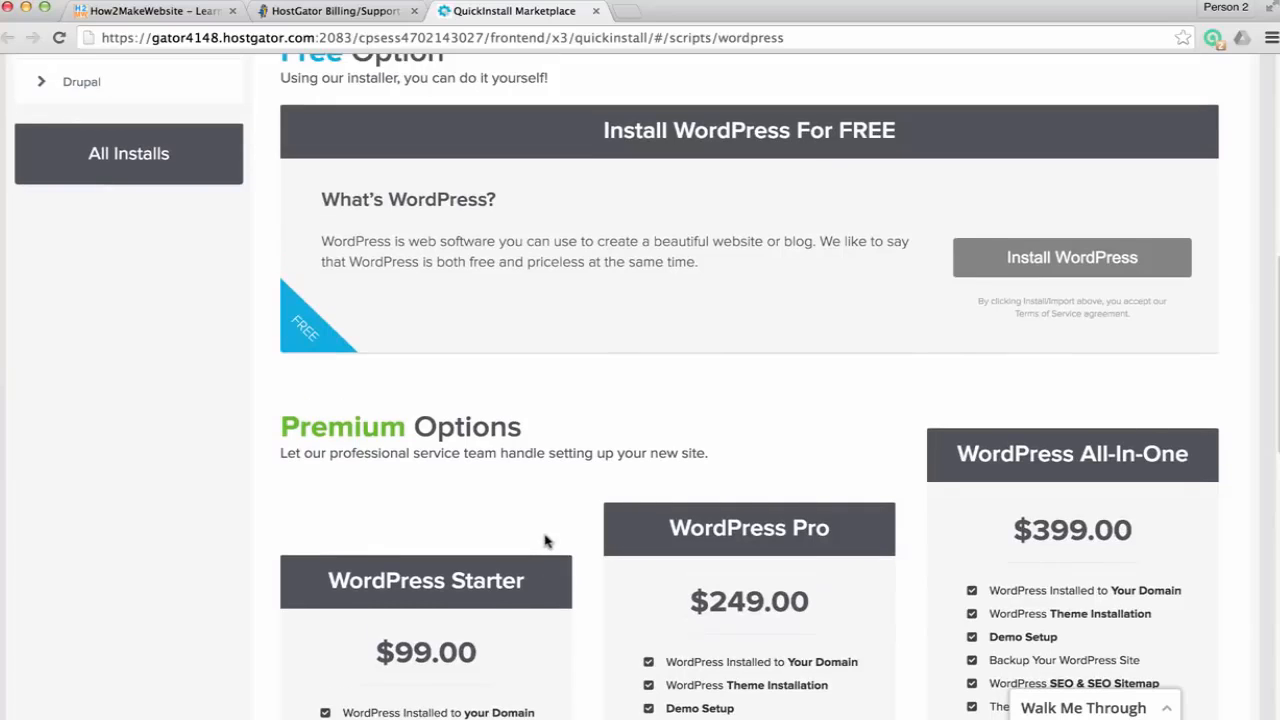
{"action": "scroll", "coordinate": [546, 538], "scroll_direction": "up", "scroll_amount": 3}
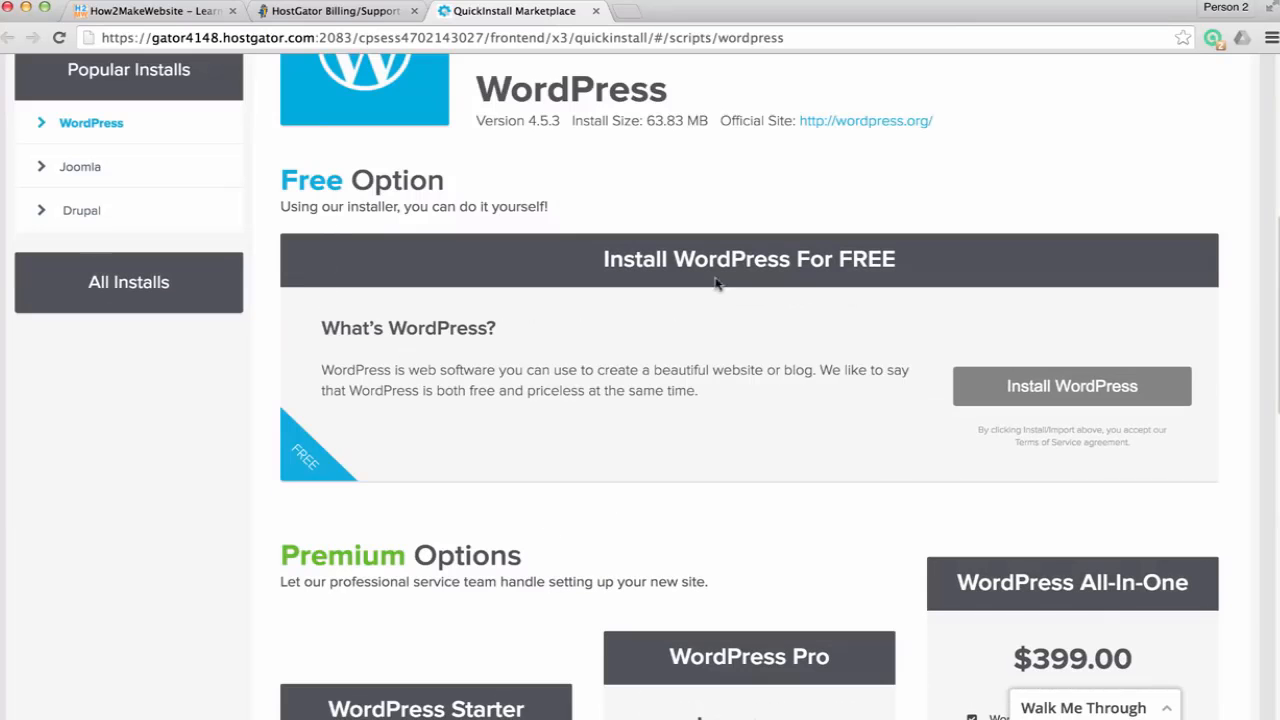
{"action": "left_click", "coordinate": [1066, 398]}
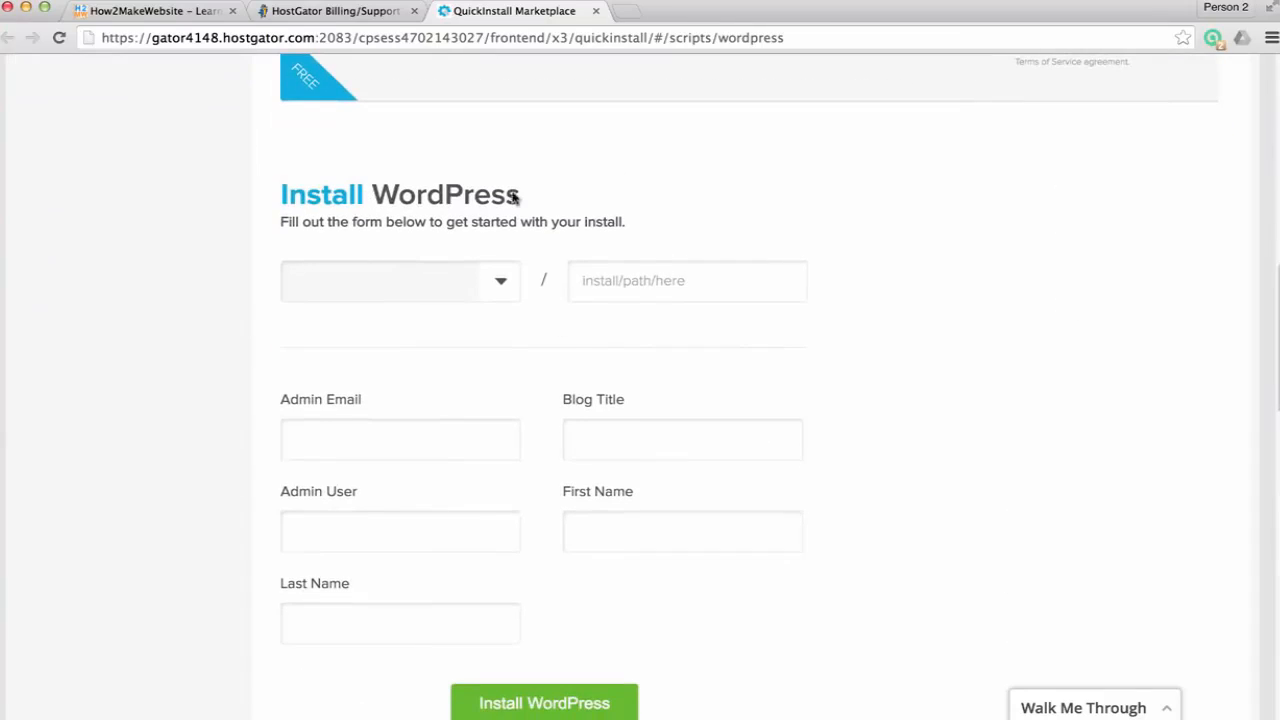
Choose foodblogpro.com as the install domain and leave the install path blank
{"action": "left_click", "coordinate": [500, 297]}
{"action": "left_click", "coordinate": [424, 299]}
{"action": "left_click", "coordinate": [641, 280]}
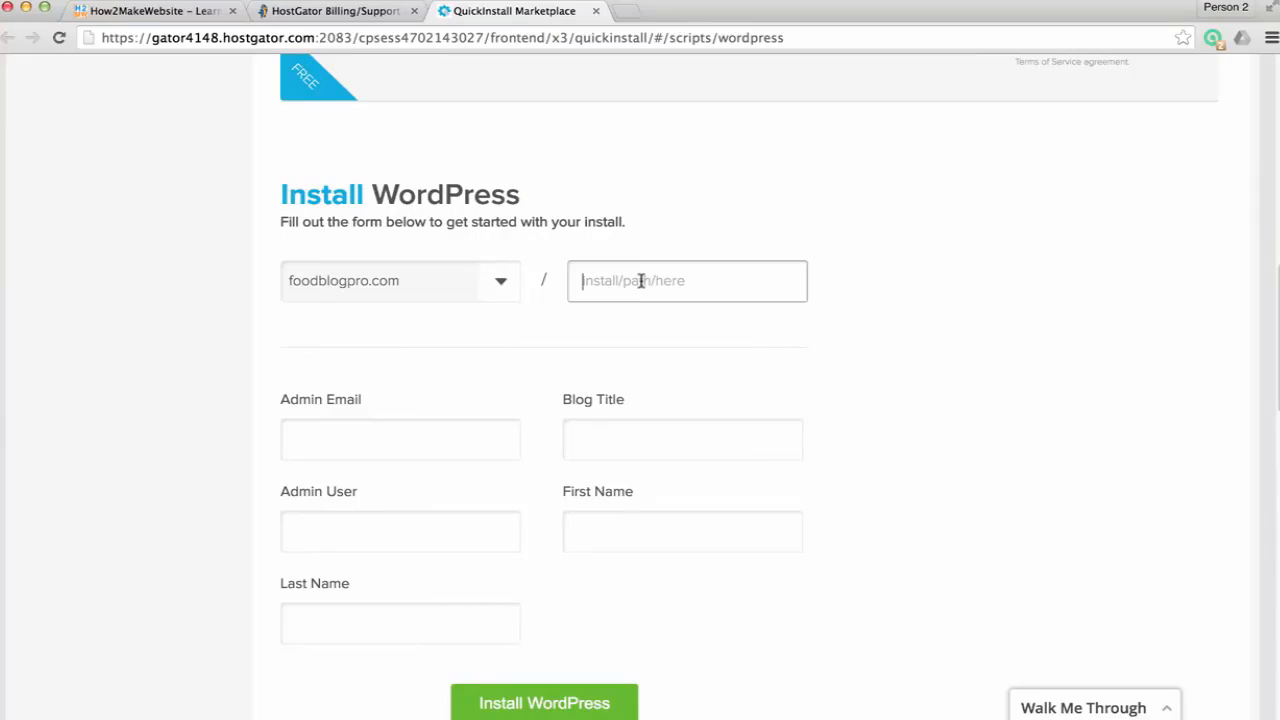
{"action": "left_click", "coordinate": [588, 324]}
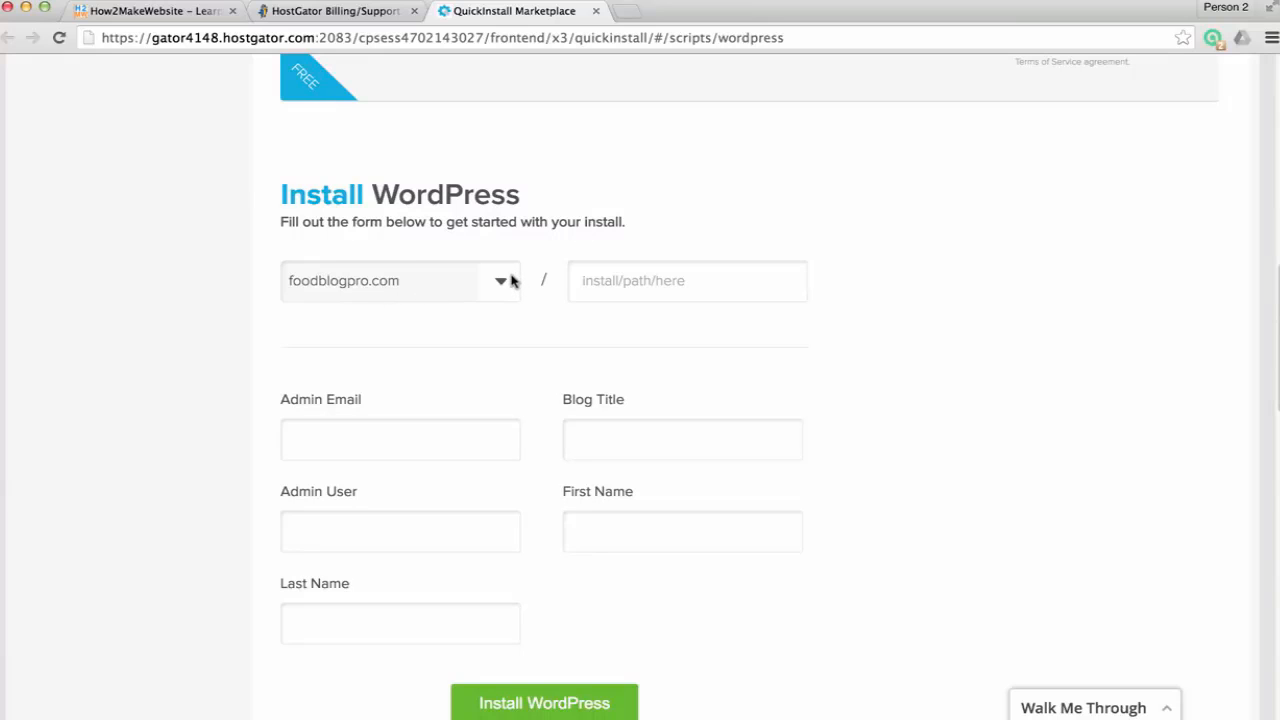
Enter the admin email, blog title, admin username and name fields, then install WordPress
{"action": "scroll", "coordinate": [423, 406], "scroll_direction": "down", "scroll_amount": 2}
{"action": "left_click", "coordinate": [386, 424]}
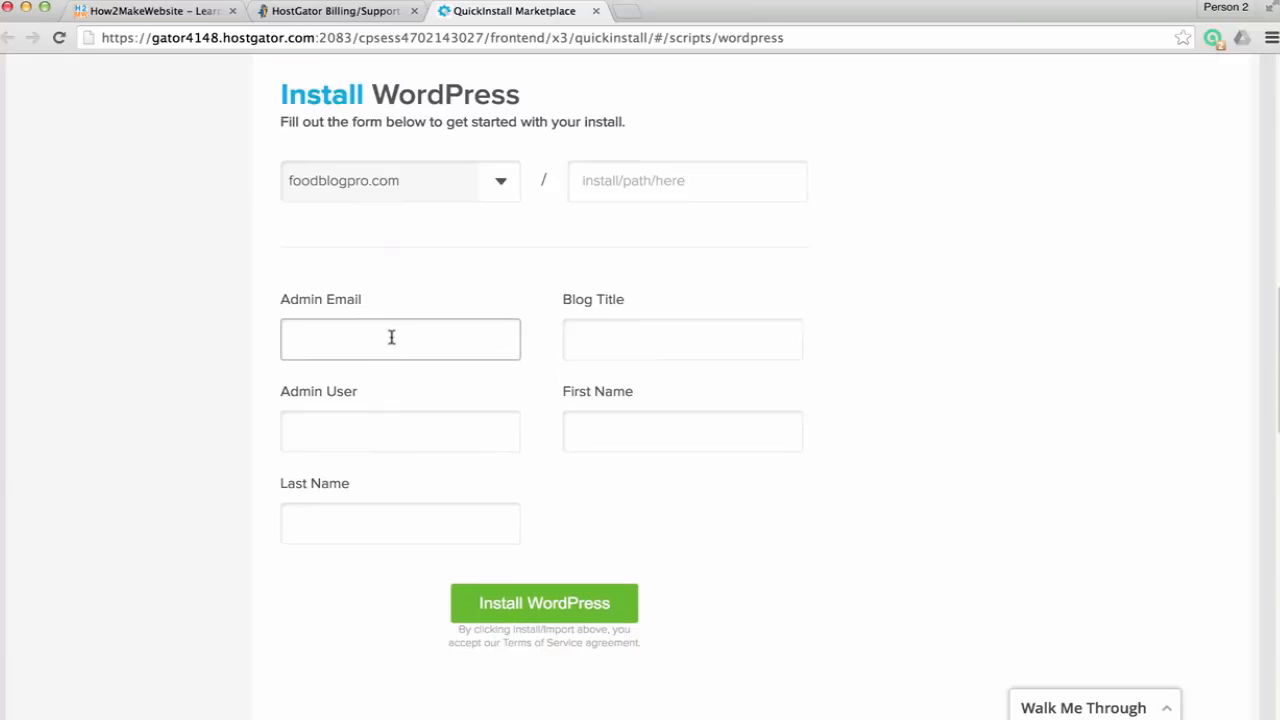
{"action": "key", "text": "Tab"}
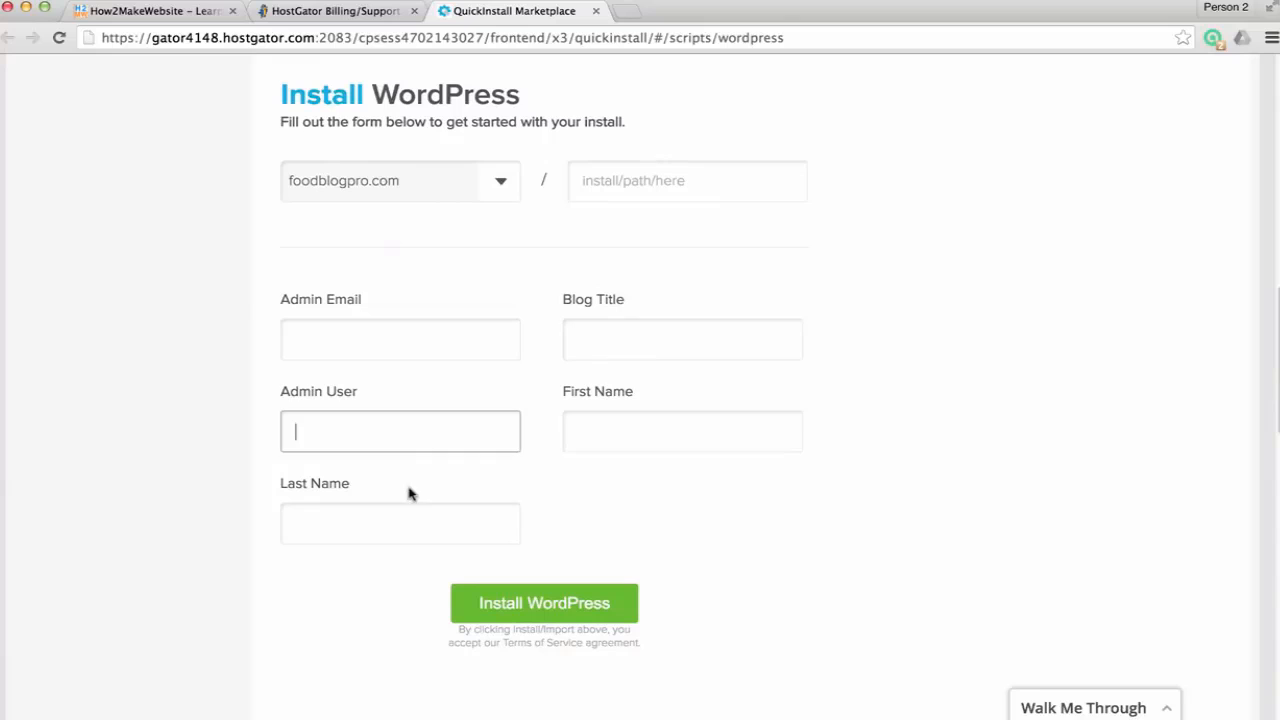
{"action": "left_click", "coordinate": [406, 514]}
{"action": "left_click", "coordinate": [410, 333]}
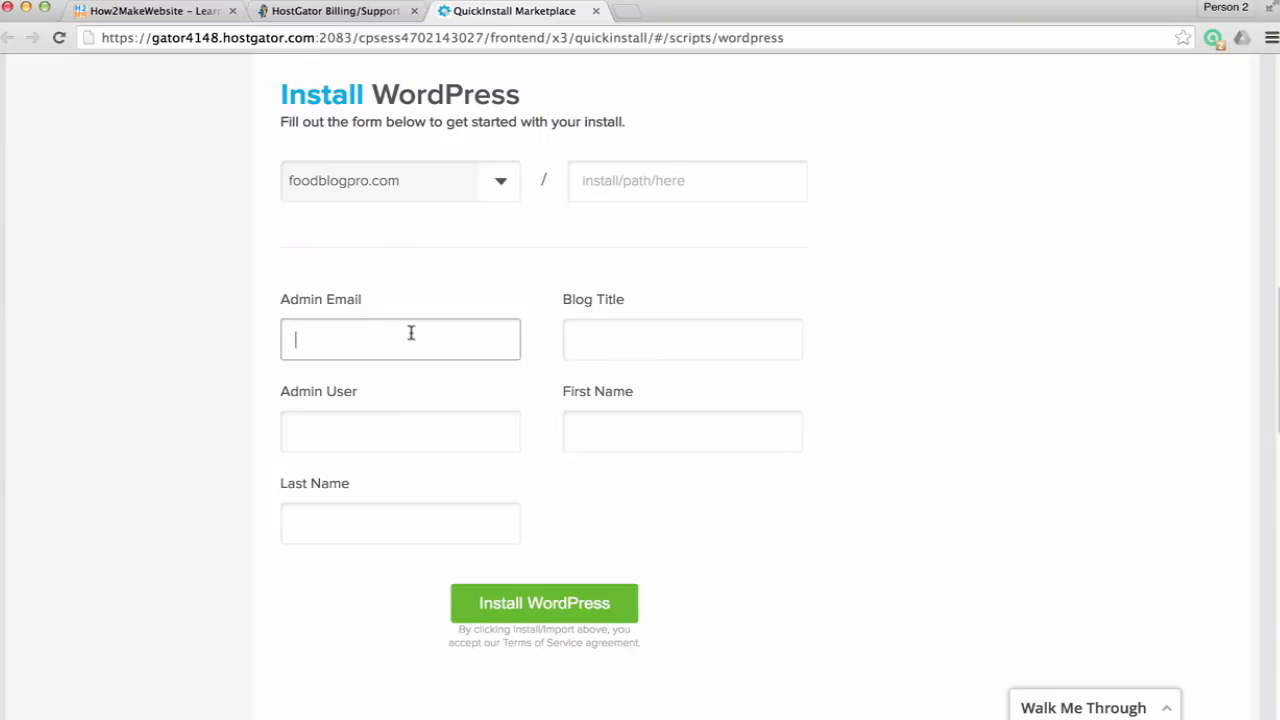
{"action": "type", "text": "recordingnow.com"}
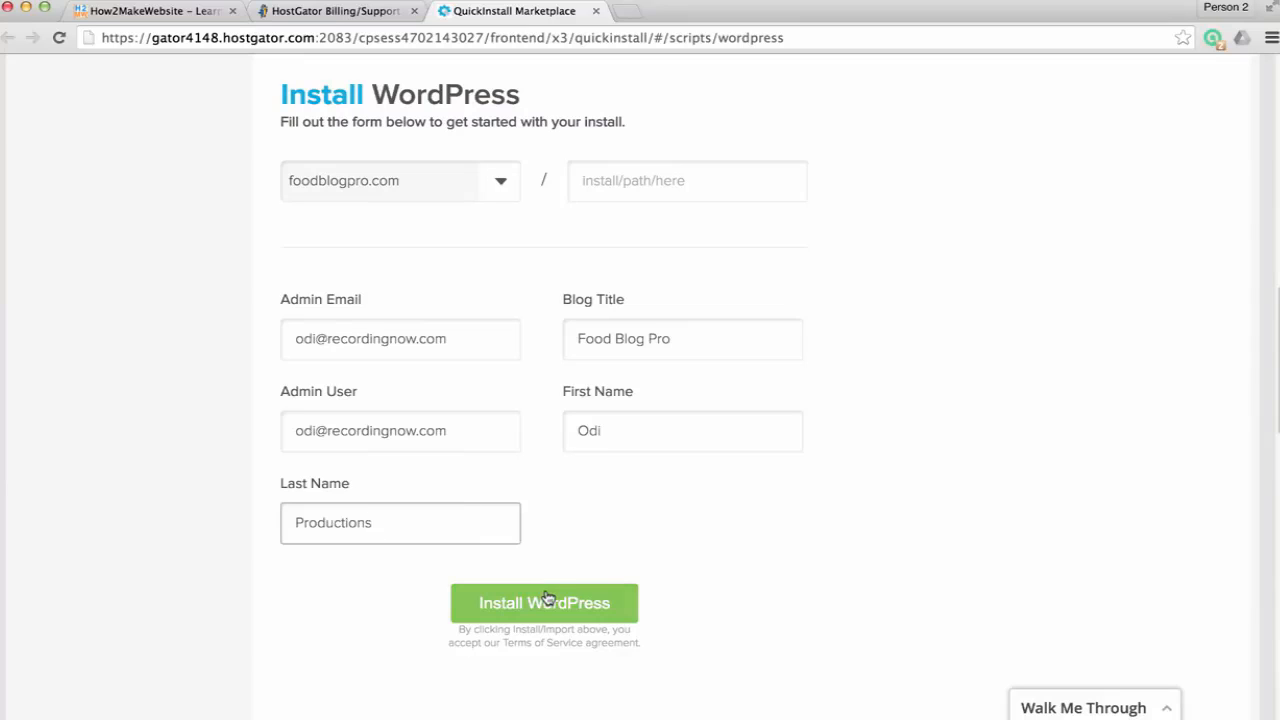
{"action": "left_click", "coordinate": [573, 607]}
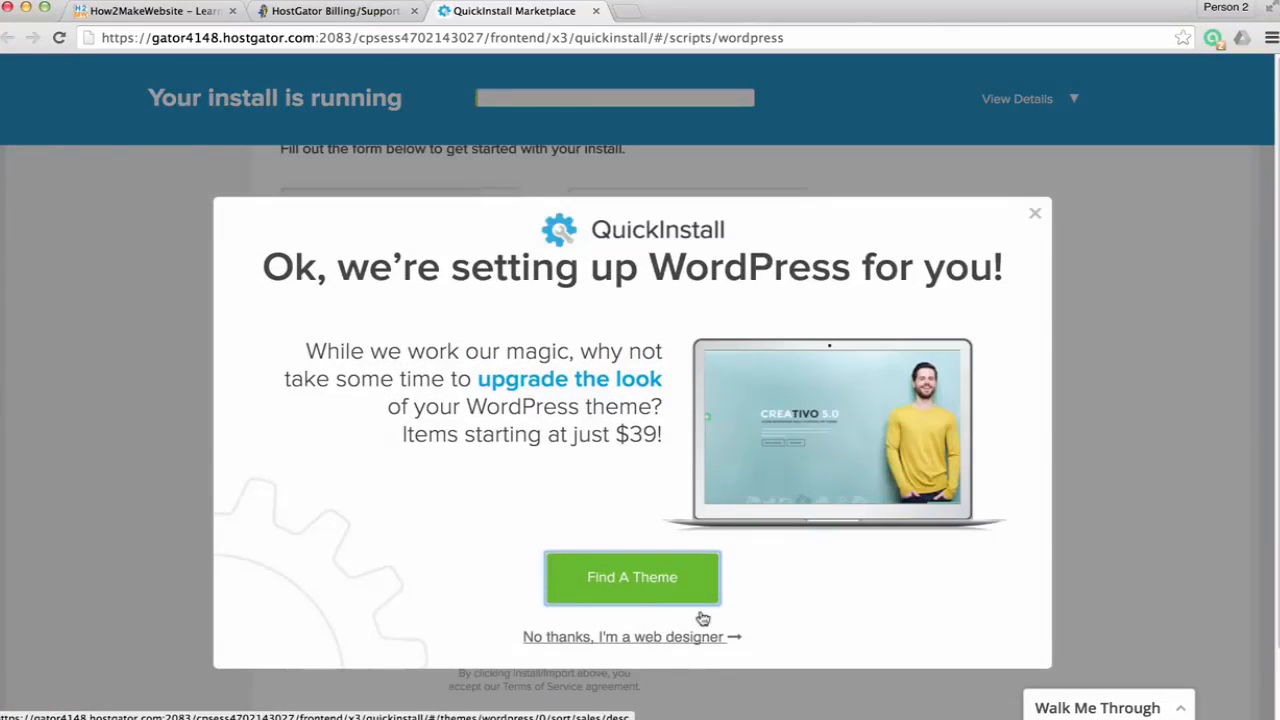
Decline the theme offer, reveal the login credentials, and open foodblogpro.com/wp-admin in a new tab
{"action": "left_click", "coordinate": [647, 637]}
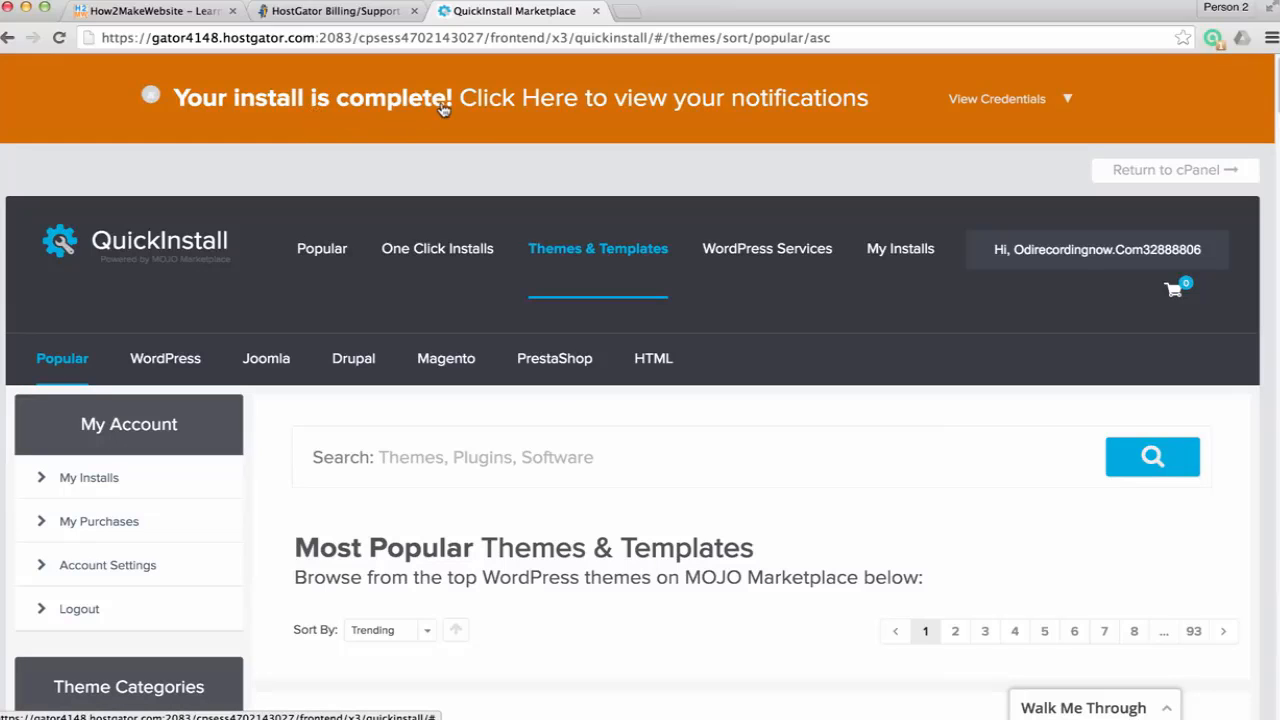
{"action": "left_click", "coordinate": [1020, 102]}
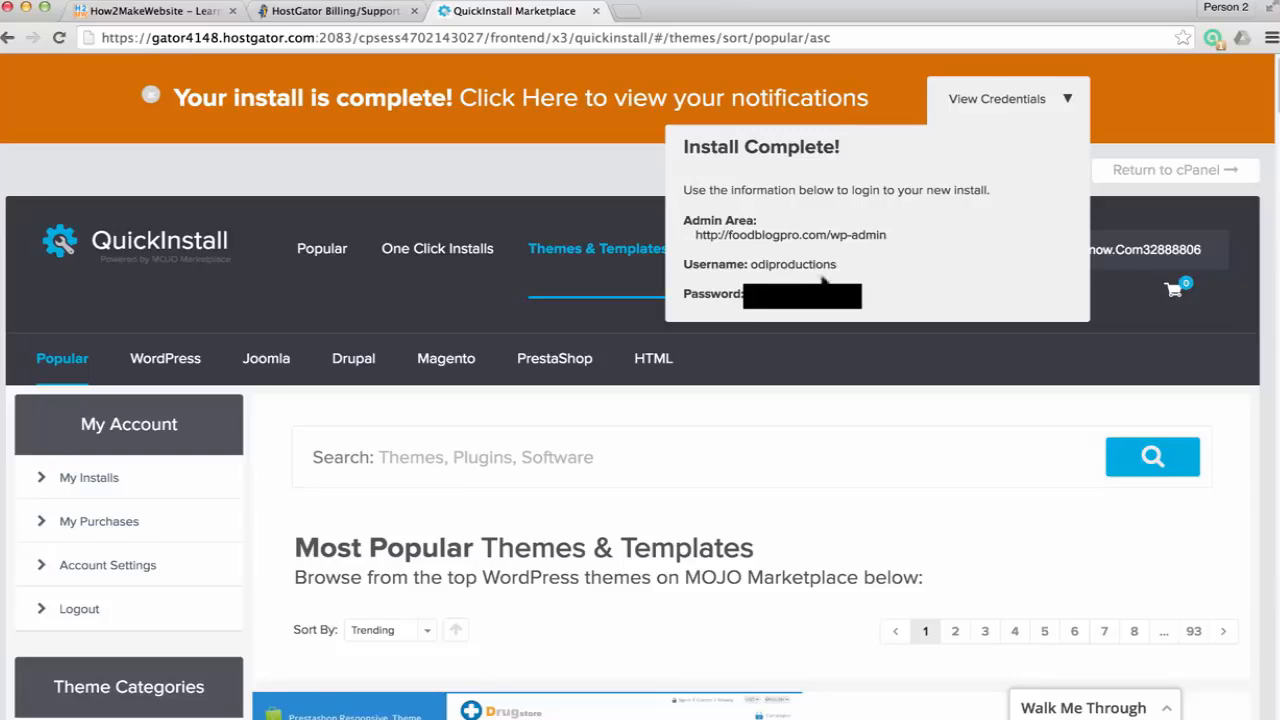
{"action": "left_click", "coordinate": [786, 248]}
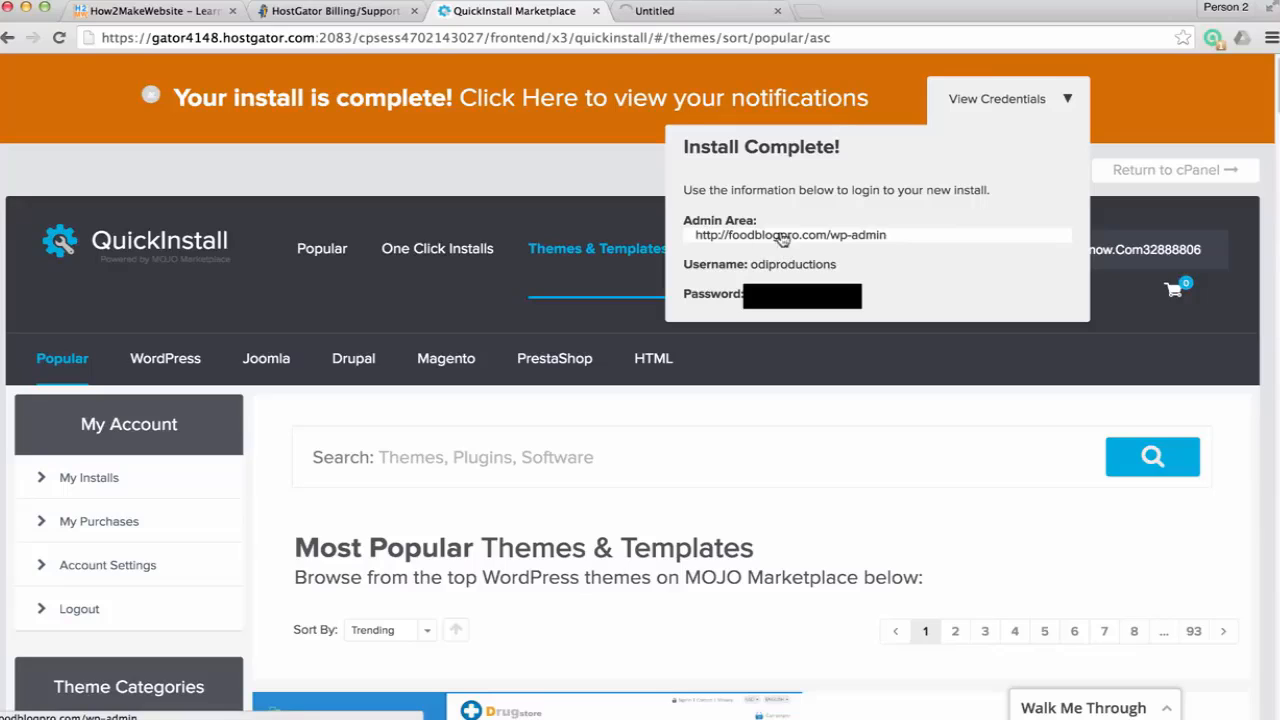
Log in at foodblogpro.com/wp-admin with the admin username and the pasted account password
{"action": "left_click", "coordinate": [688, 10]}
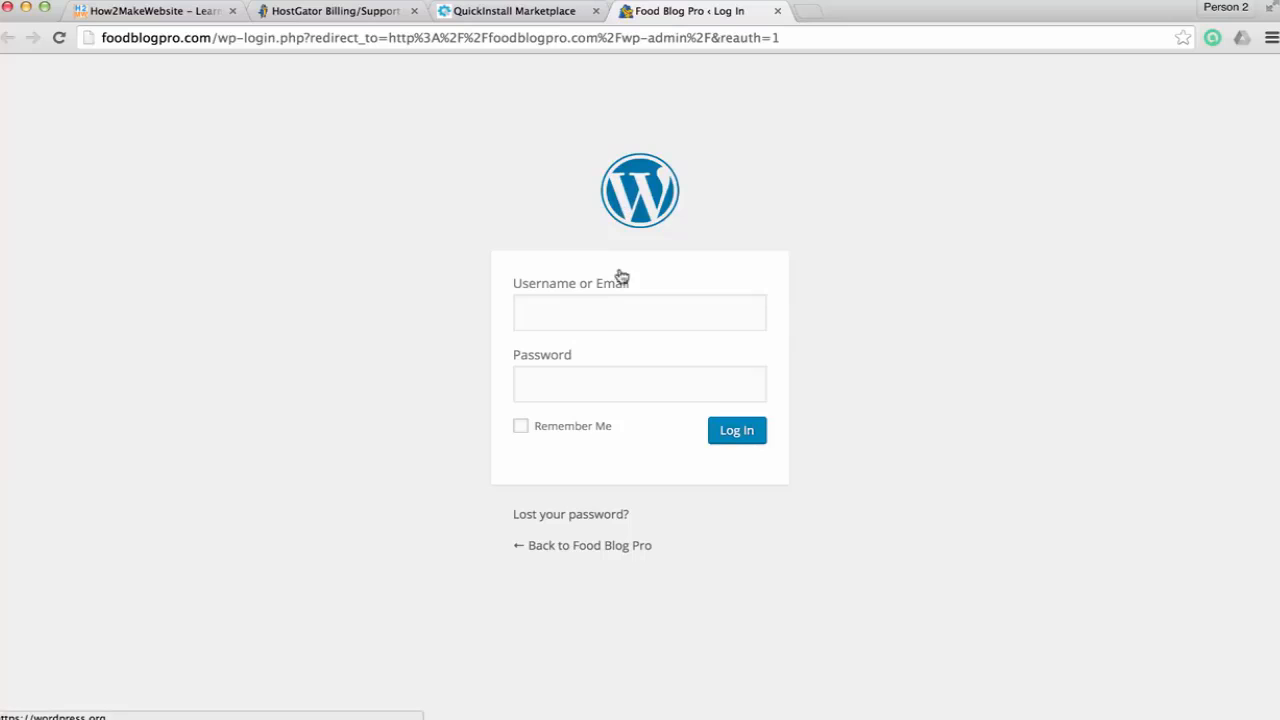
{"action": "left_click", "coordinate": [603, 313]}
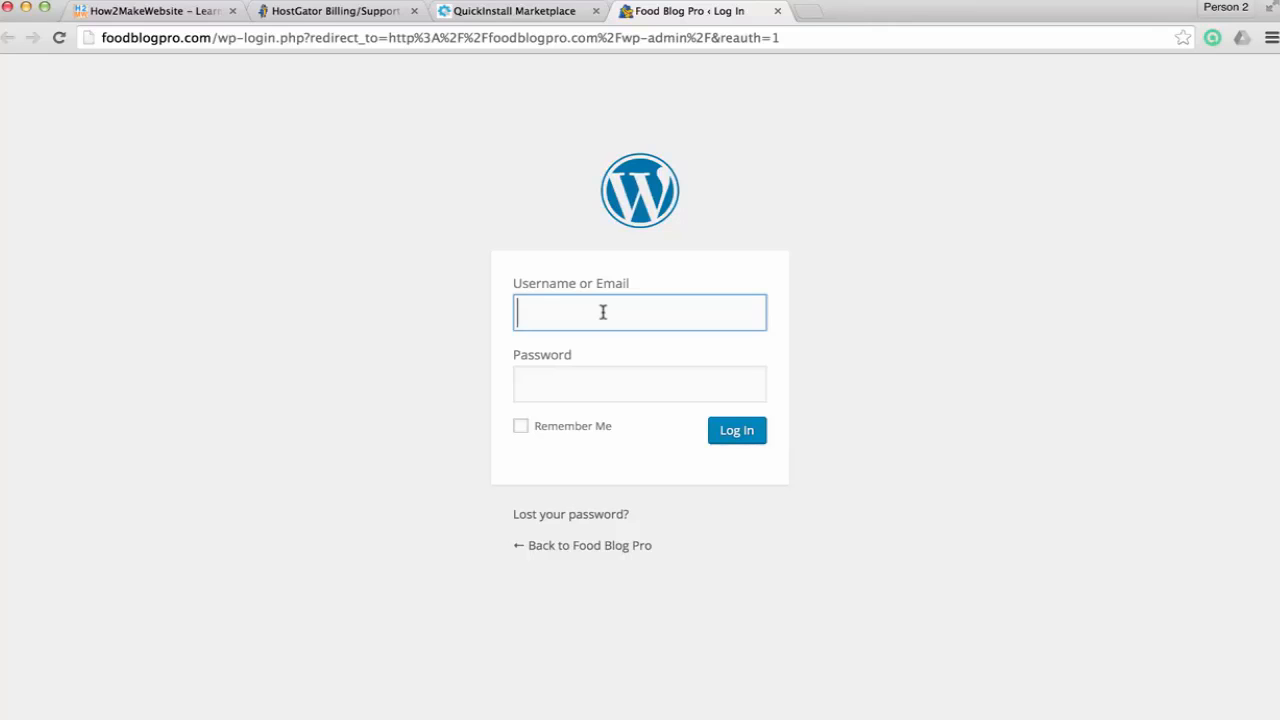
{"action": "type", "text": "odiproductions"}
{"action": "left_click", "coordinate": [593, 382]}
{"action": "key", "text": "super+v"}
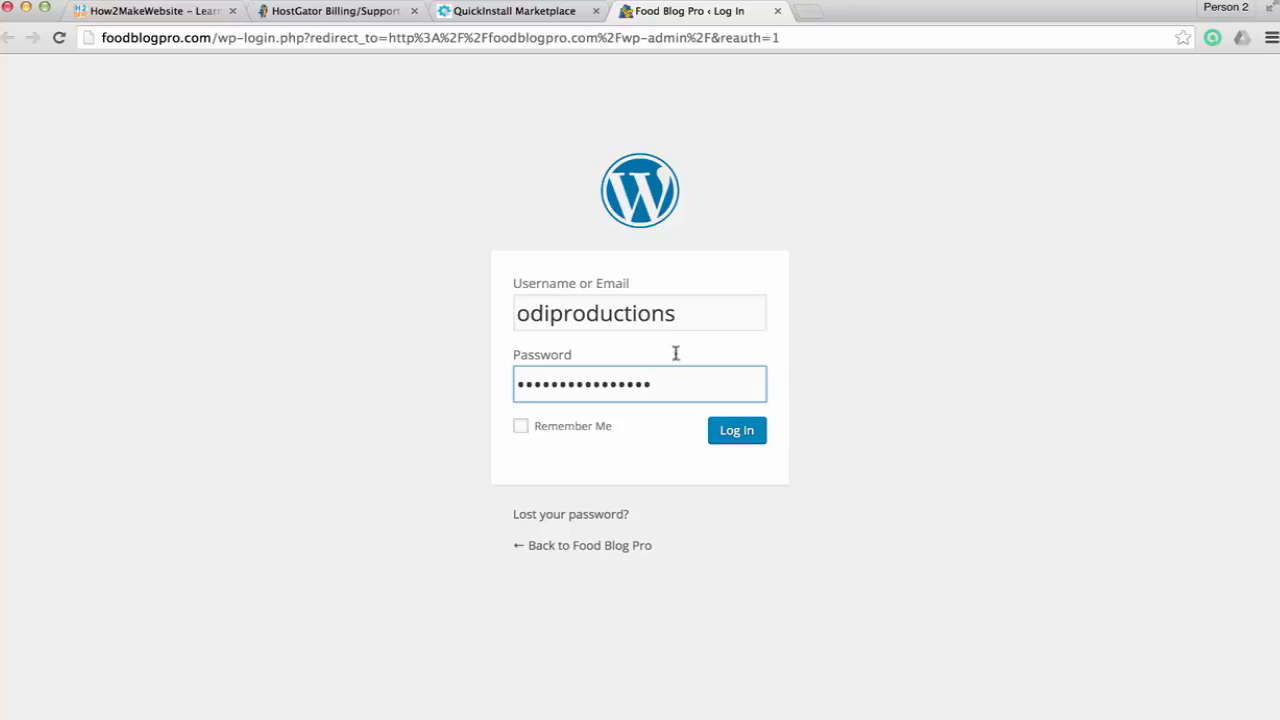
{"action": "left_click", "coordinate": [723, 432]}
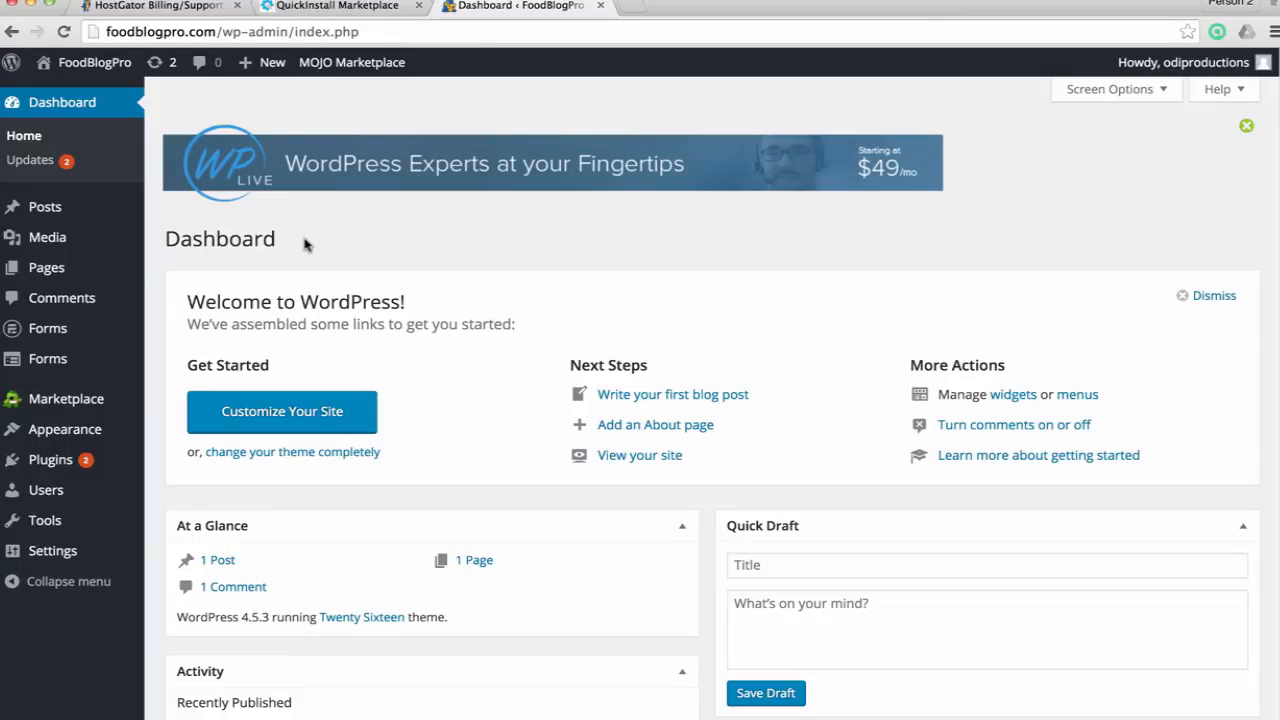
{"action": "mouse_move", "coordinate": [80, 62]}
{"action": "left_click", "coordinate": [84, 95]}
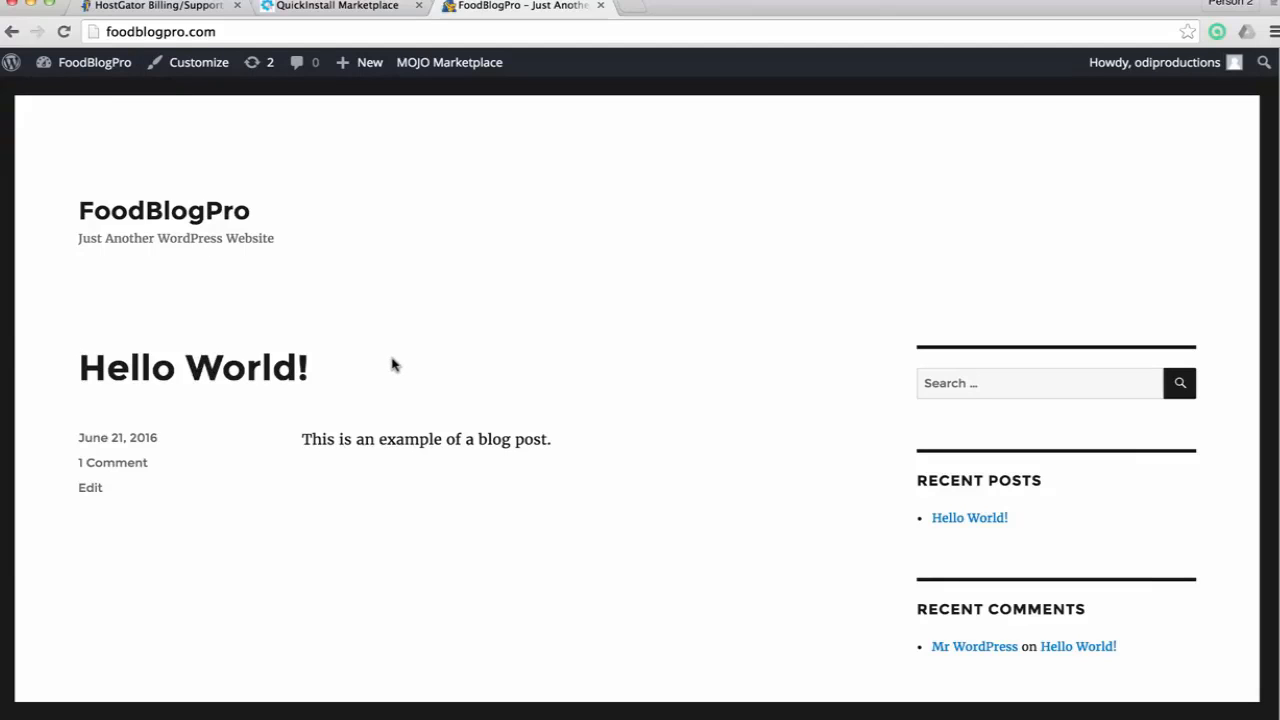
{"action": "scroll", "coordinate": [508, 423], "scroll_direction": "down", "scroll_amount": 1}
{"action": "scroll", "coordinate": [378, 296], "scroll_direction": "up", "scroll_amount": 1}
{"action": "scroll", "coordinate": [632, 460], "scroll_direction": "down", "scroll_amount": 1}
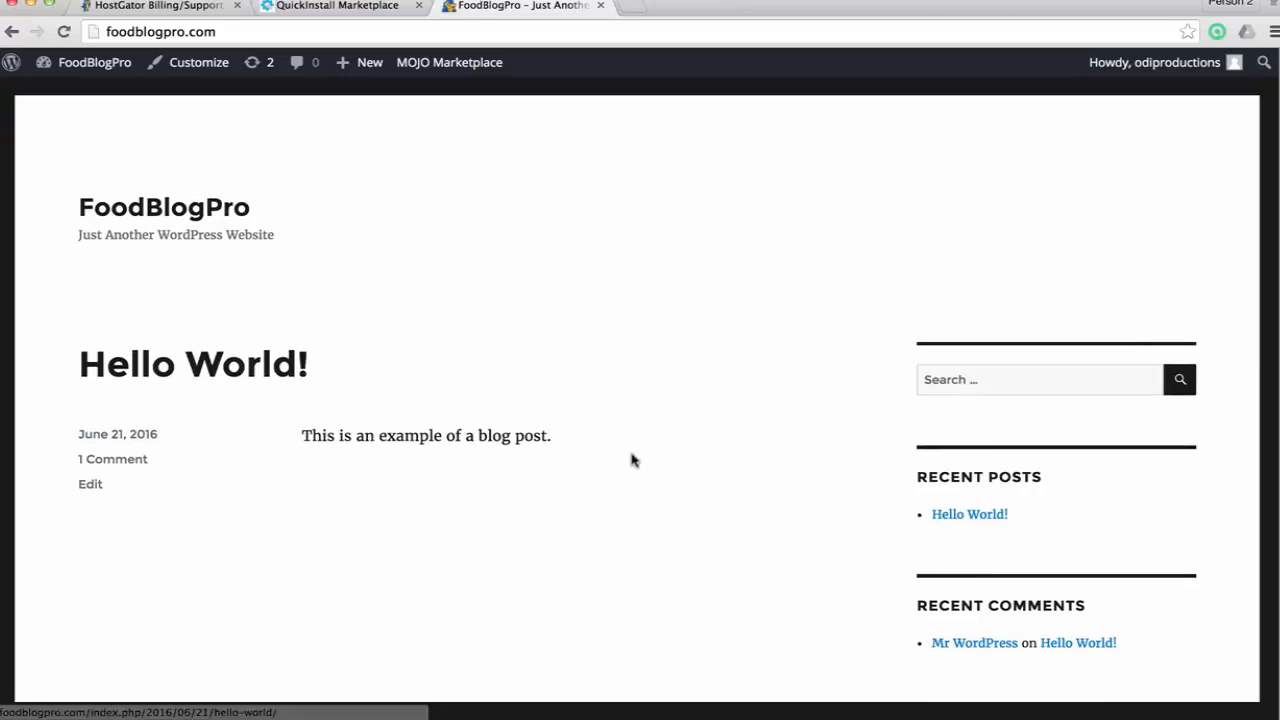
{"action": "scroll", "coordinate": [632, 460], "scroll_direction": "down", "scroll_amount": 1}
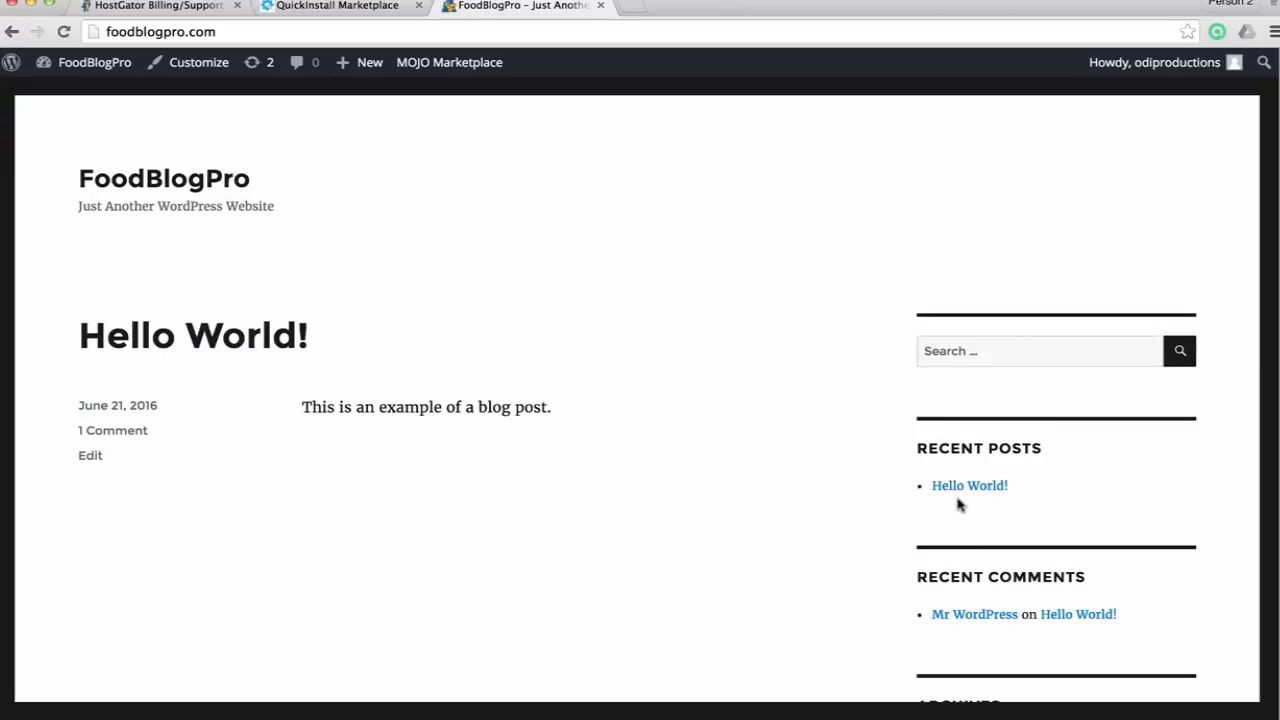
{"action": "scroll", "coordinate": [957, 505], "scroll_direction": "down", "scroll_amount": 3}
{"action": "scroll", "coordinate": [972, 503], "scroll_direction": "down", "scroll_amount": 3}
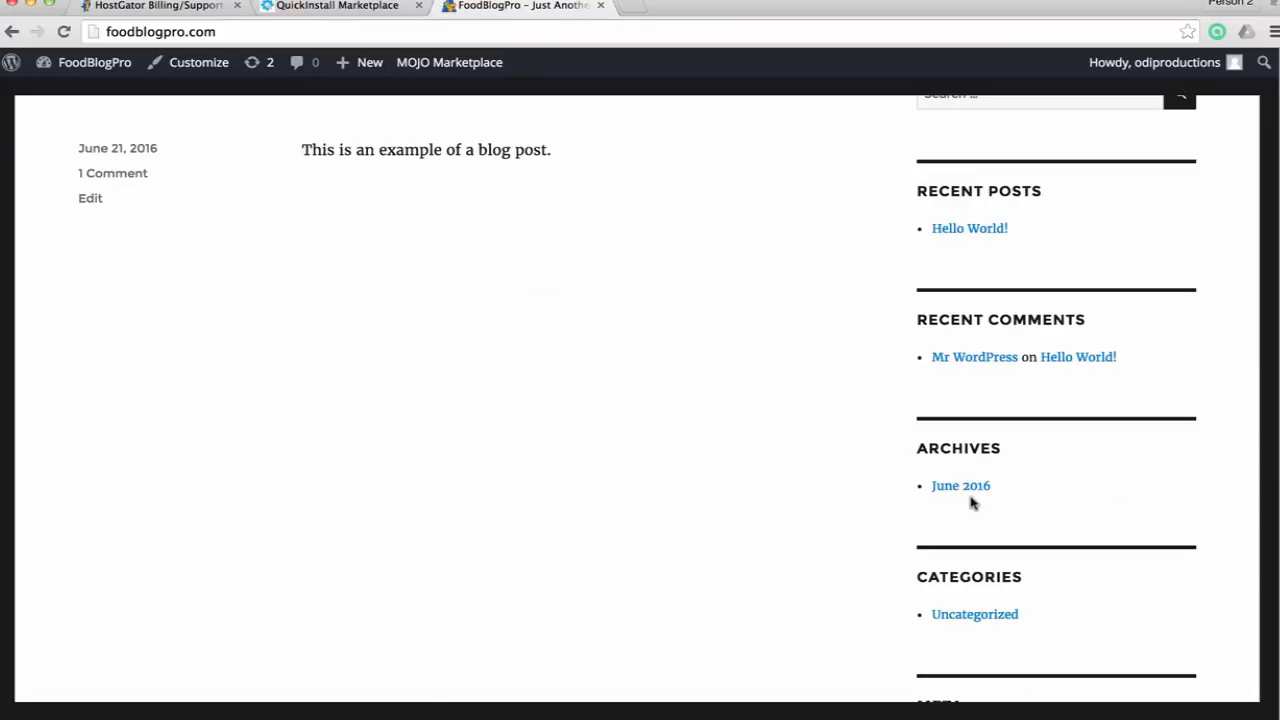
{"action": "scroll", "coordinate": [968, 498], "scroll_direction": "down", "scroll_amount": 4}
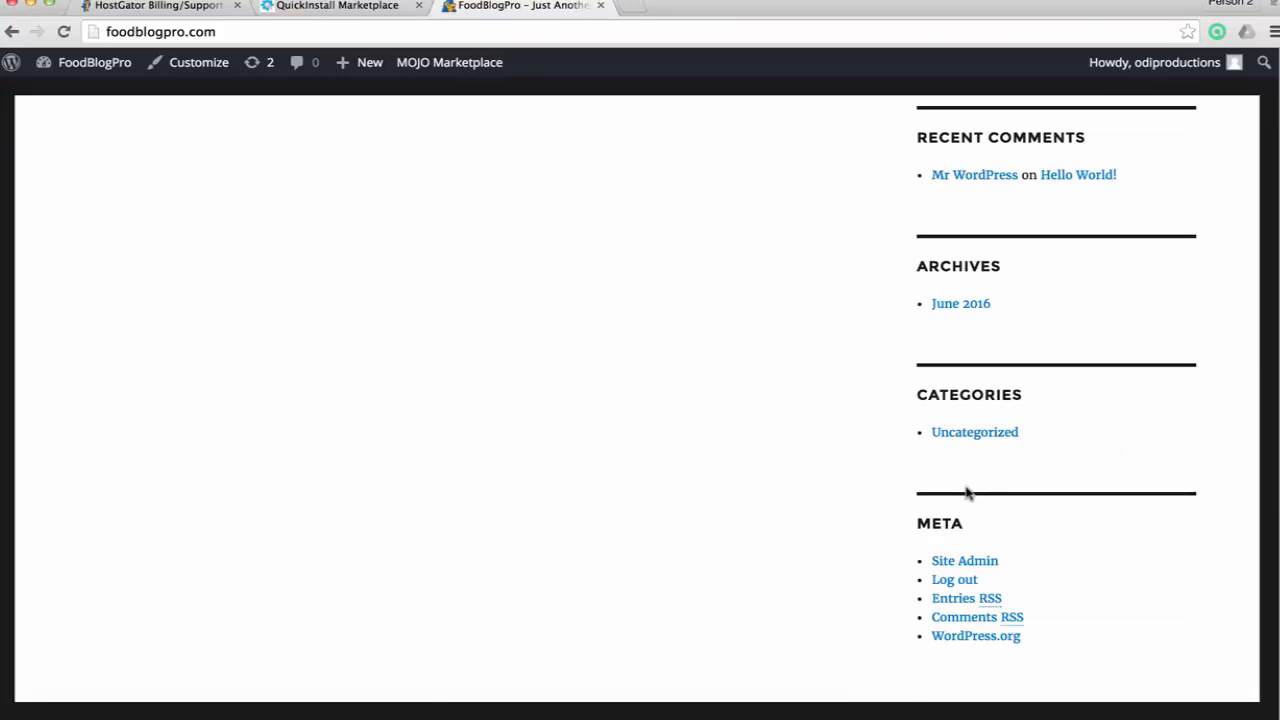
{"action": "scroll", "coordinate": [970, 491], "scroll_direction": "up", "scroll_amount": 8}
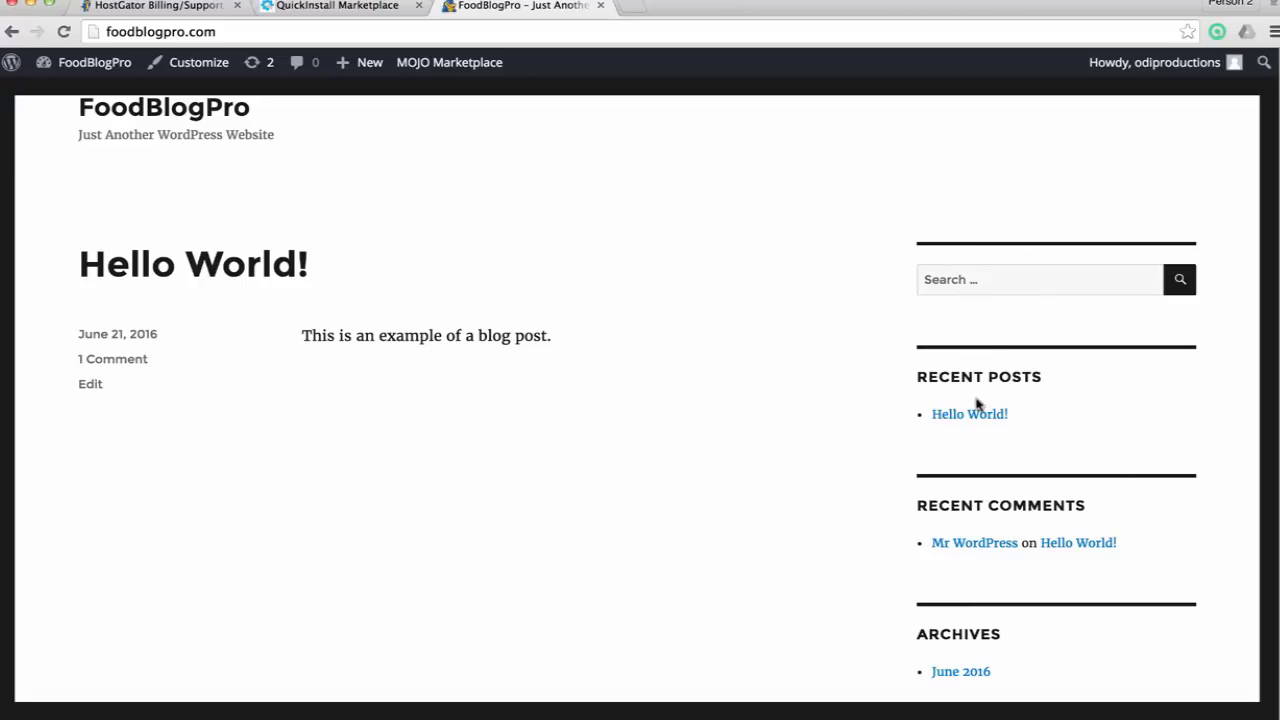
{"action": "scroll", "coordinate": [751, 414], "scroll_direction": "up", "scroll_amount": 2}
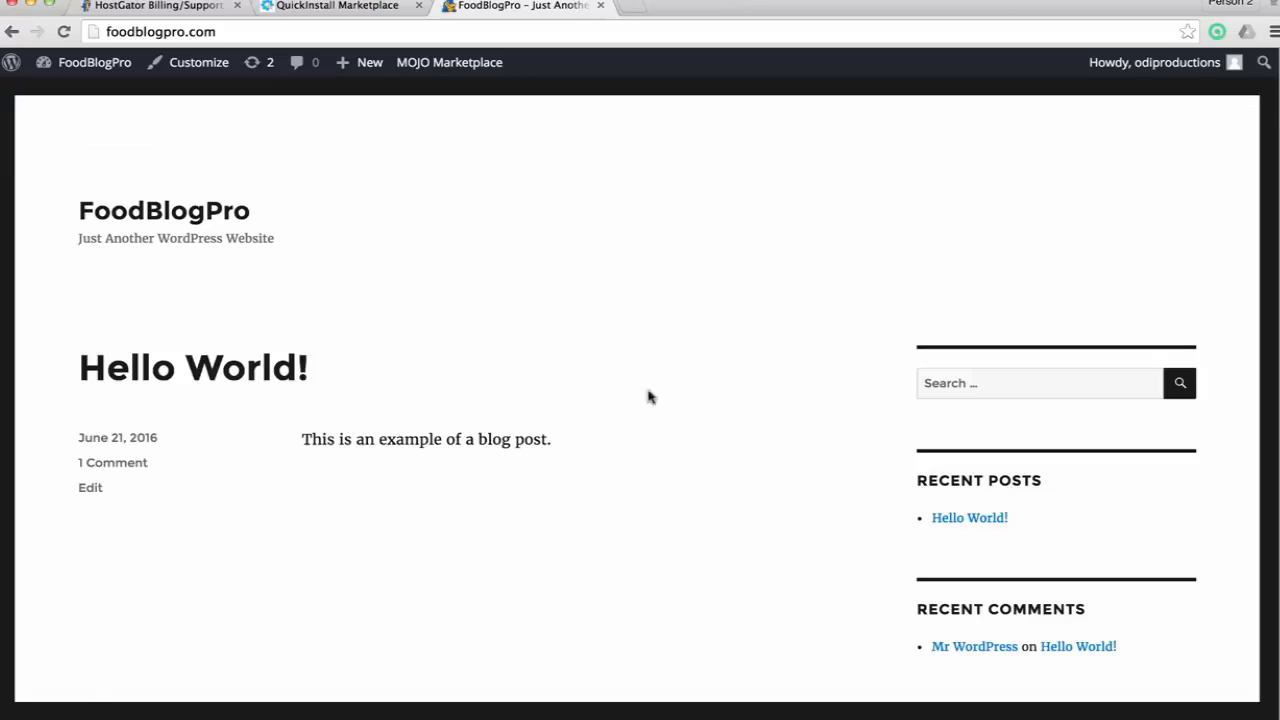
{"action": "mouse_move", "coordinate": [96, 54]}
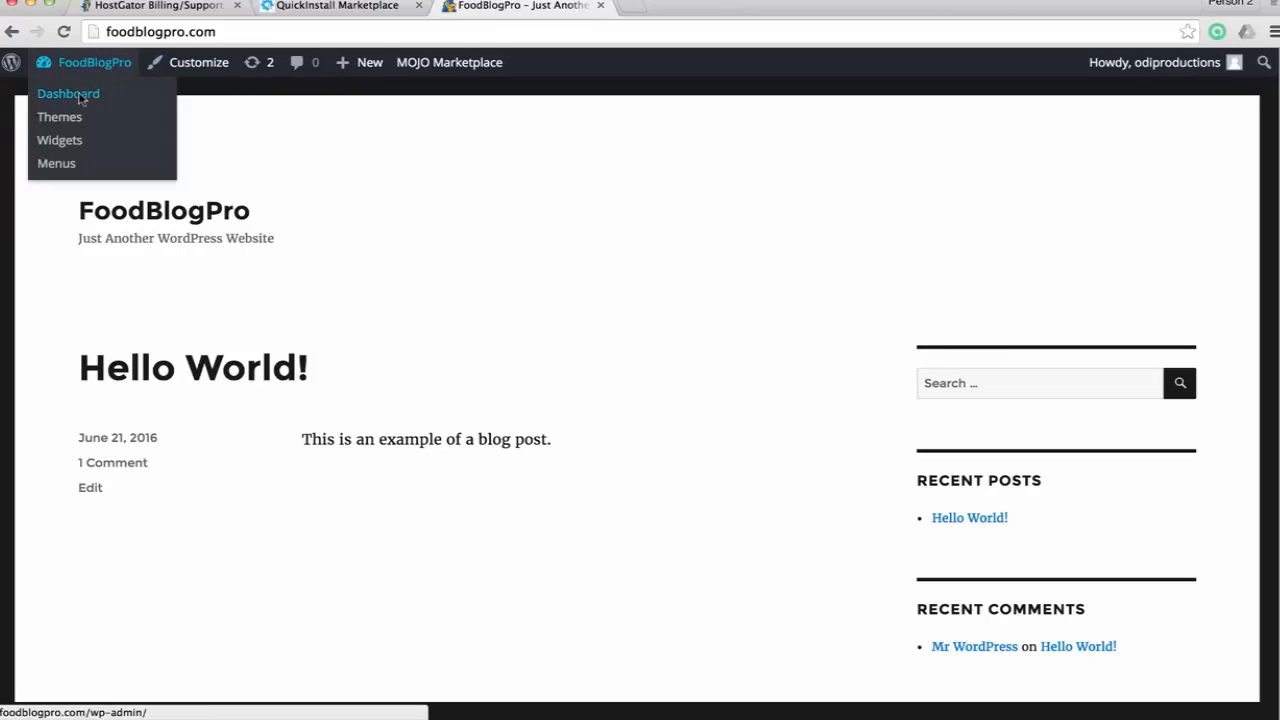
{"action": "left_click", "coordinate": [82, 93]}
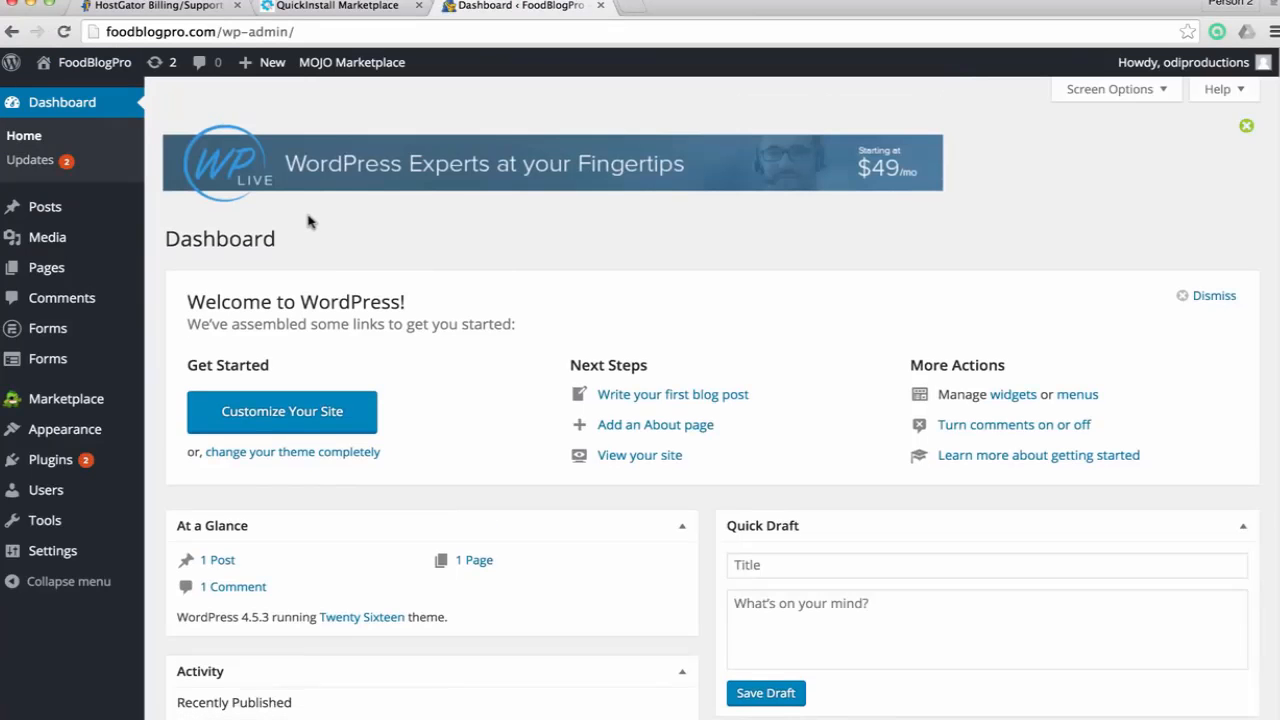
Go to Appearance > Themes > Add New and browse the 15 featured themes
{"action": "mouse_move", "coordinate": [83, 435]}
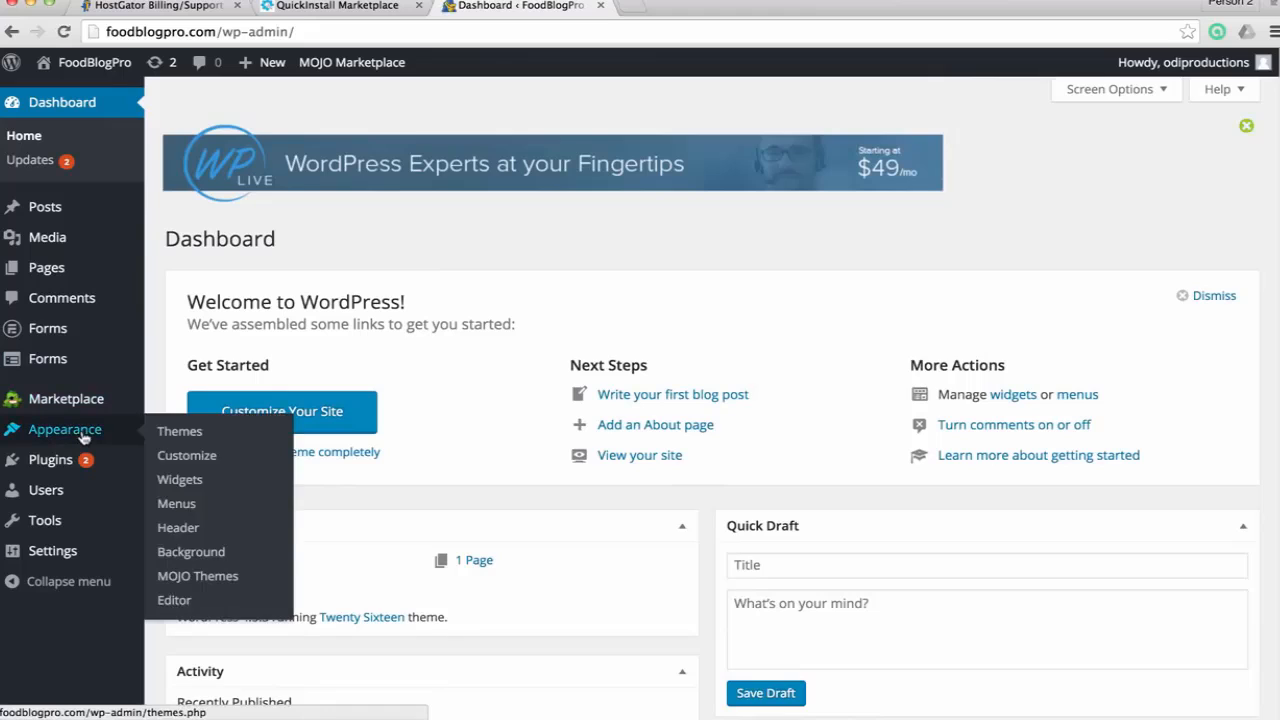
{"action": "left_click", "coordinate": [178, 431]}
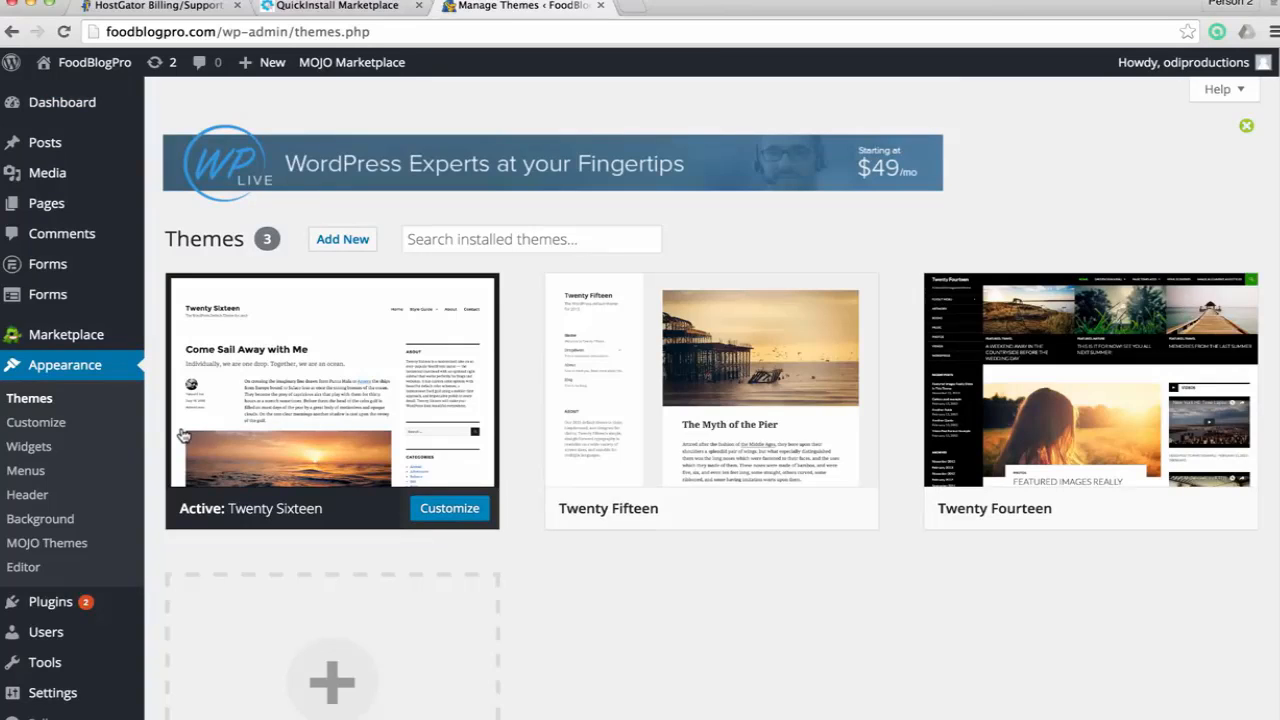
{"action": "left_click", "coordinate": [340, 239]}
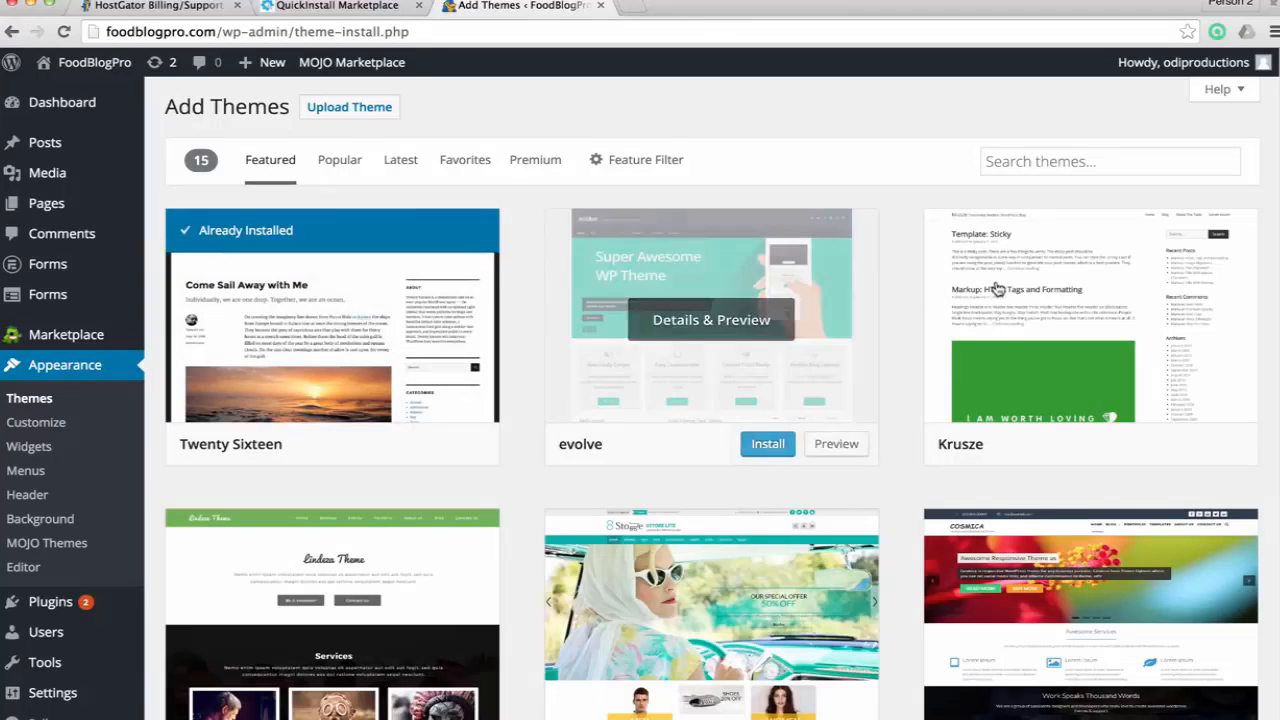
{"action": "scroll", "coordinate": [900, 455], "scroll_direction": "down", "scroll_amount": 1}
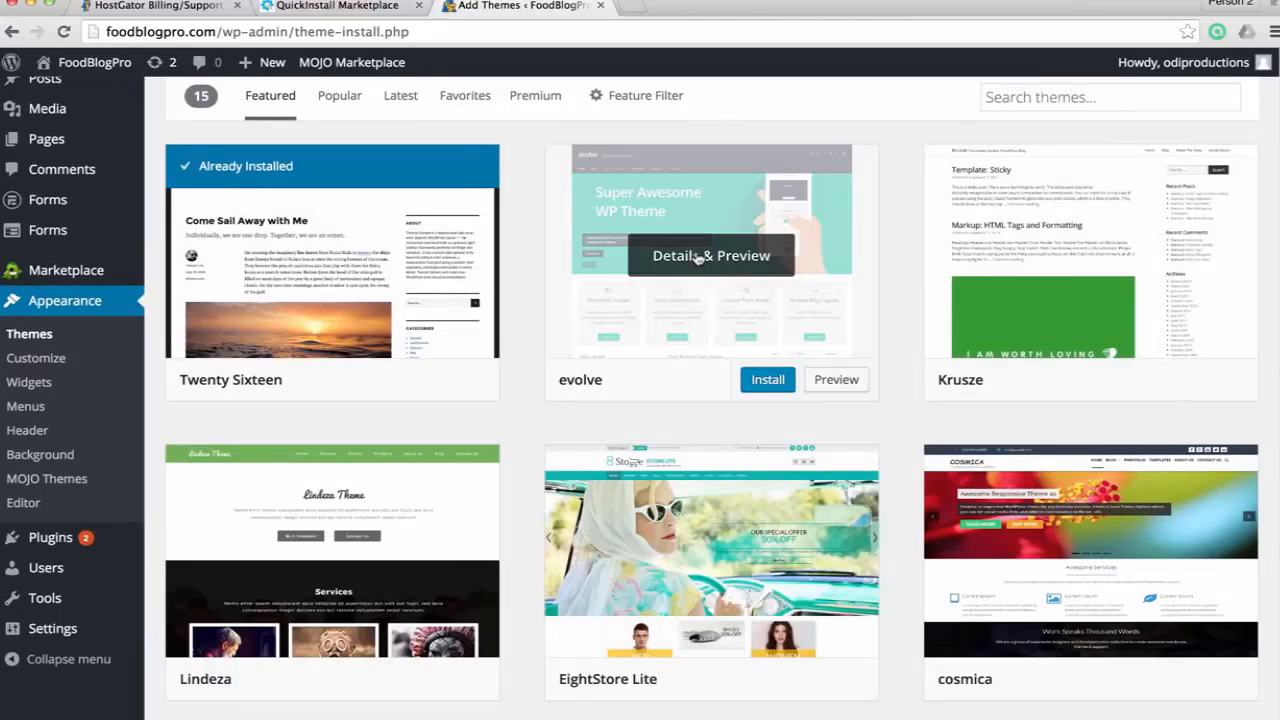
{"action": "scroll", "coordinate": [692, 262], "scroll_direction": "up", "scroll_amount": 1}
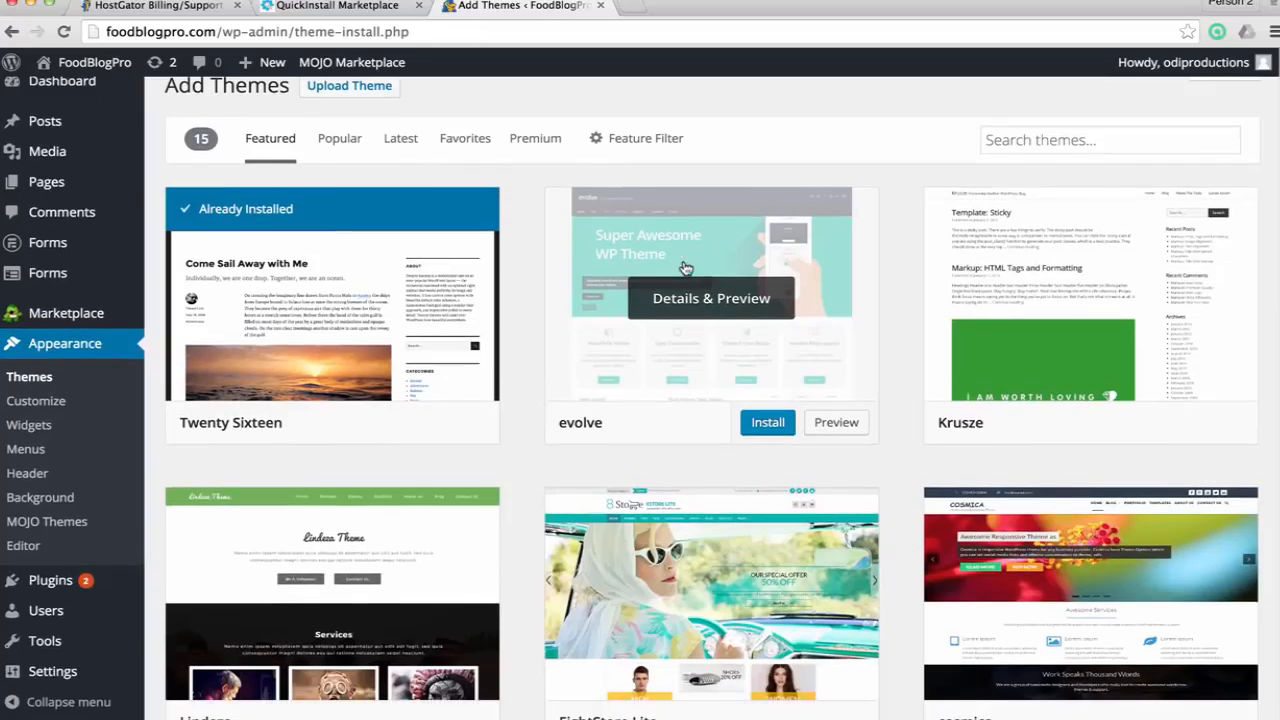
{"action": "scroll", "coordinate": [686, 268], "scroll_direction": "down", "scroll_amount": 1}
{"action": "mouse_move", "coordinate": [443, 466]}
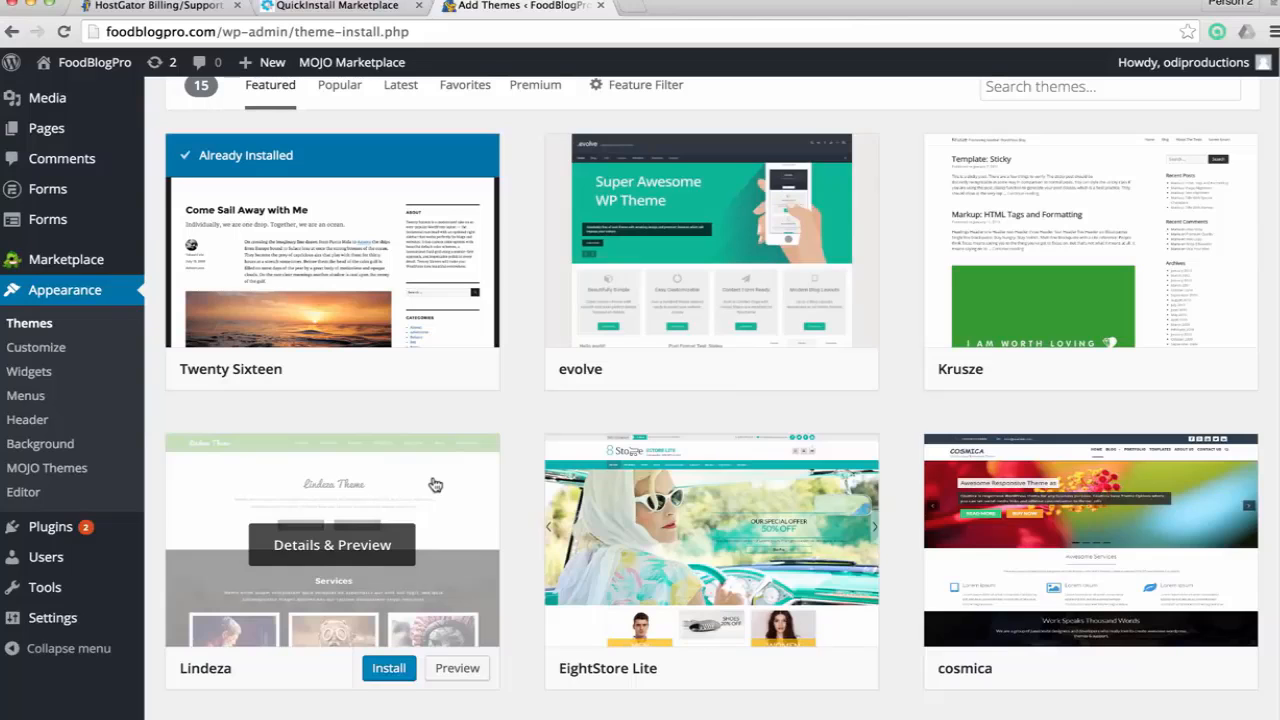
{"action": "scroll", "coordinate": [435, 485], "scroll_direction": "down", "scroll_amount": 4}
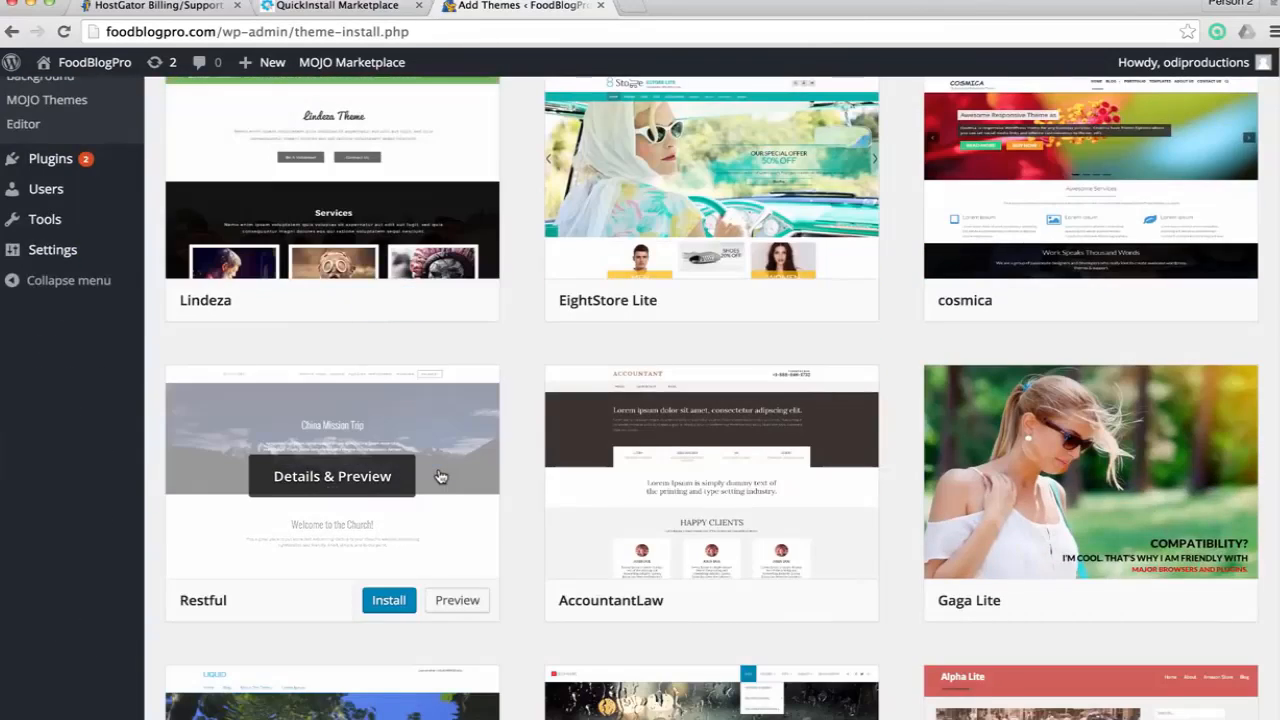
{"action": "mouse_move", "coordinate": [829, 418]}
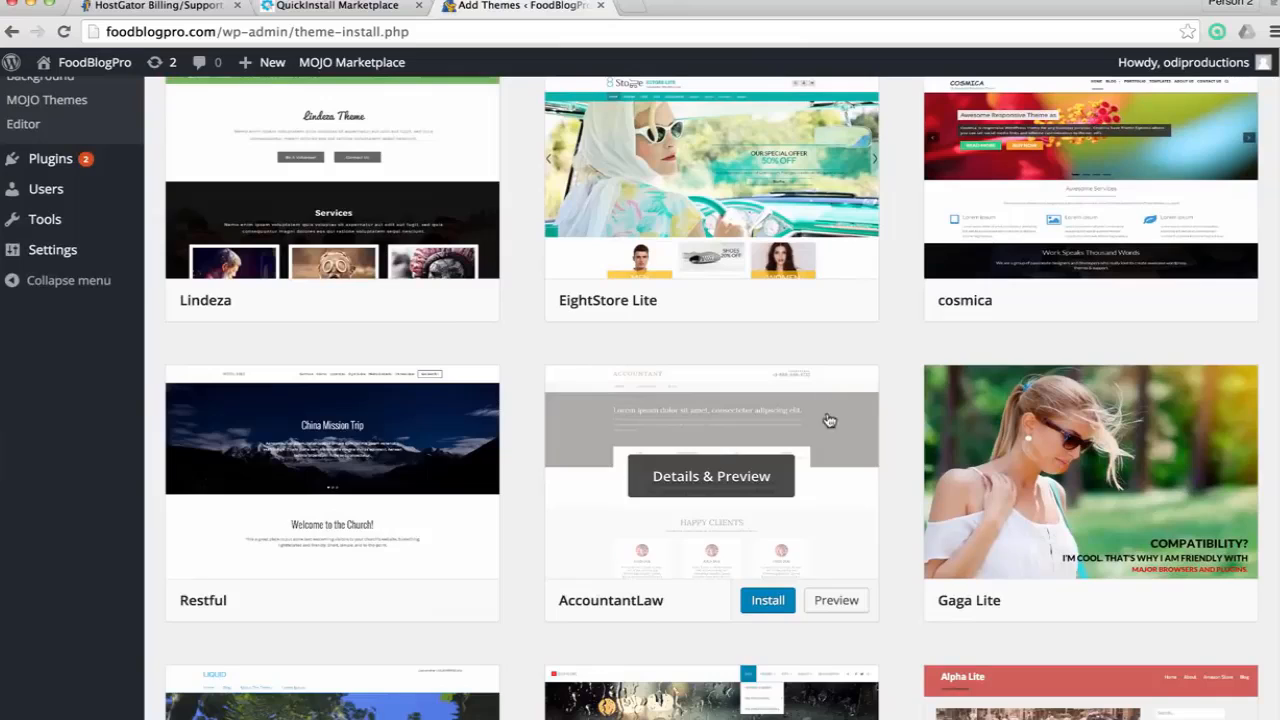
{"action": "scroll", "coordinate": [829, 420], "scroll_direction": "down", "scroll_amount": 2}
{"action": "scroll", "coordinate": [973, 503], "scroll_direction": "up", "scroll_amount": 3}
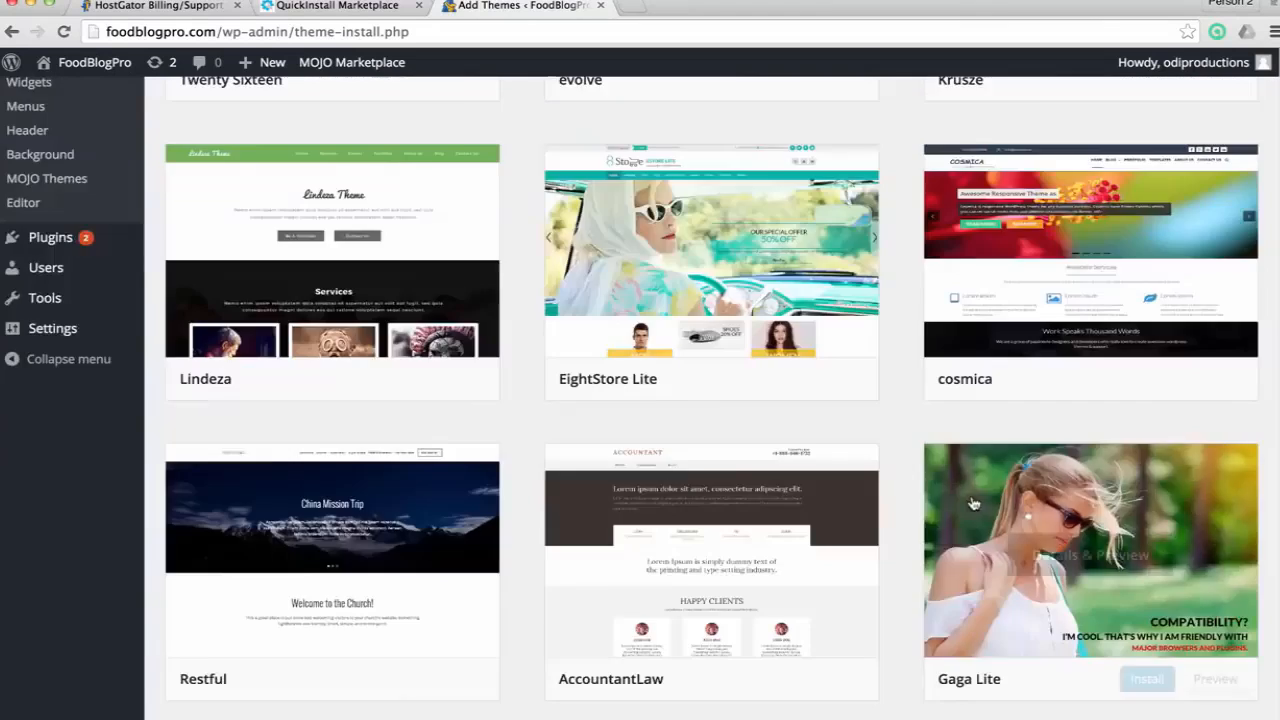
{"action": "scroll", "coordinate": [973, 503], "scroll_direction": "up", "scroll_amount": 4}
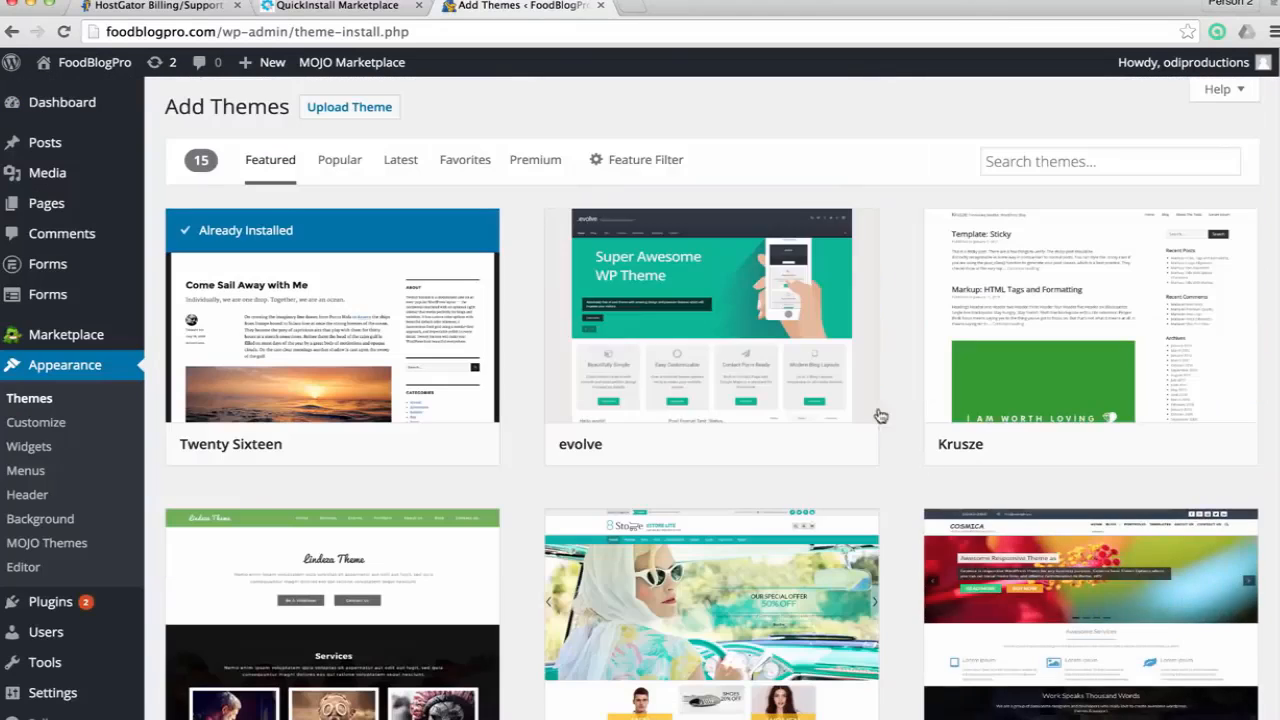
Search themes for 'food' and scroll the results down to the Dyad theme
{"action": "left_click", "coordinate": [1047, 163]}
{"action": "type", "text": "food"}
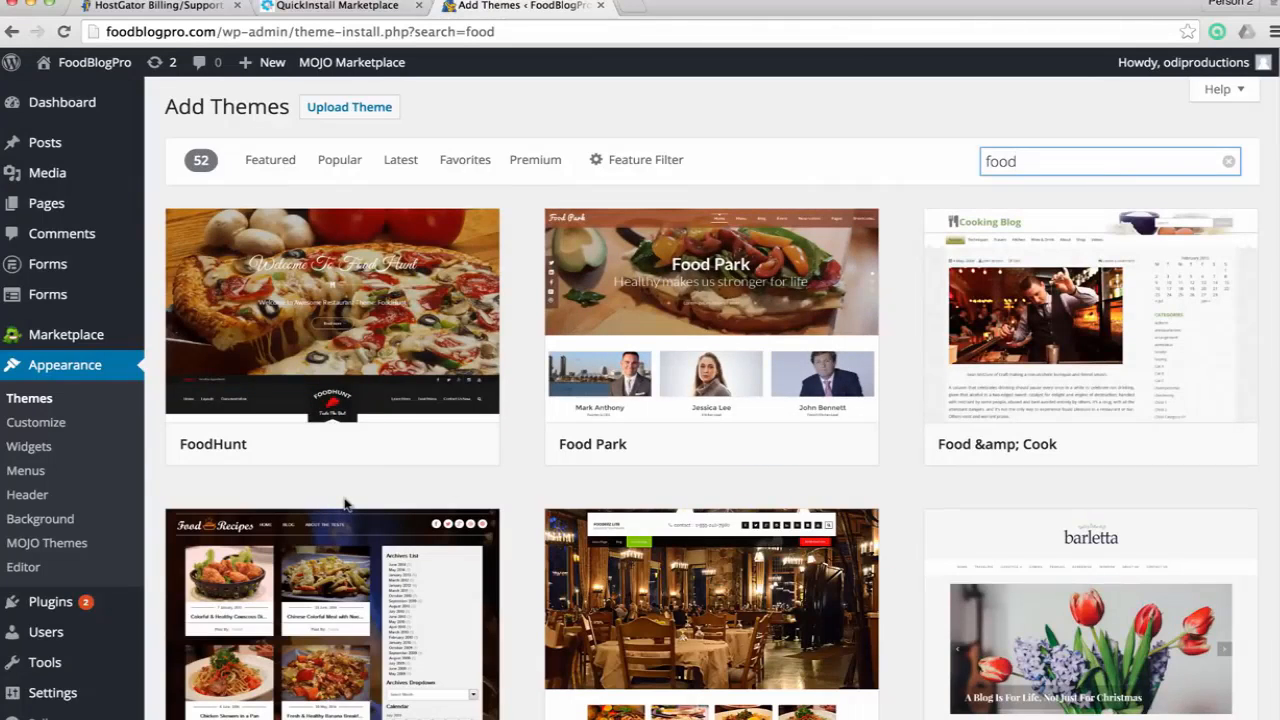
{"action": "scroll", "coordinate": [344, 503], "scroll_direction": "down", "scroll_amount": 6}
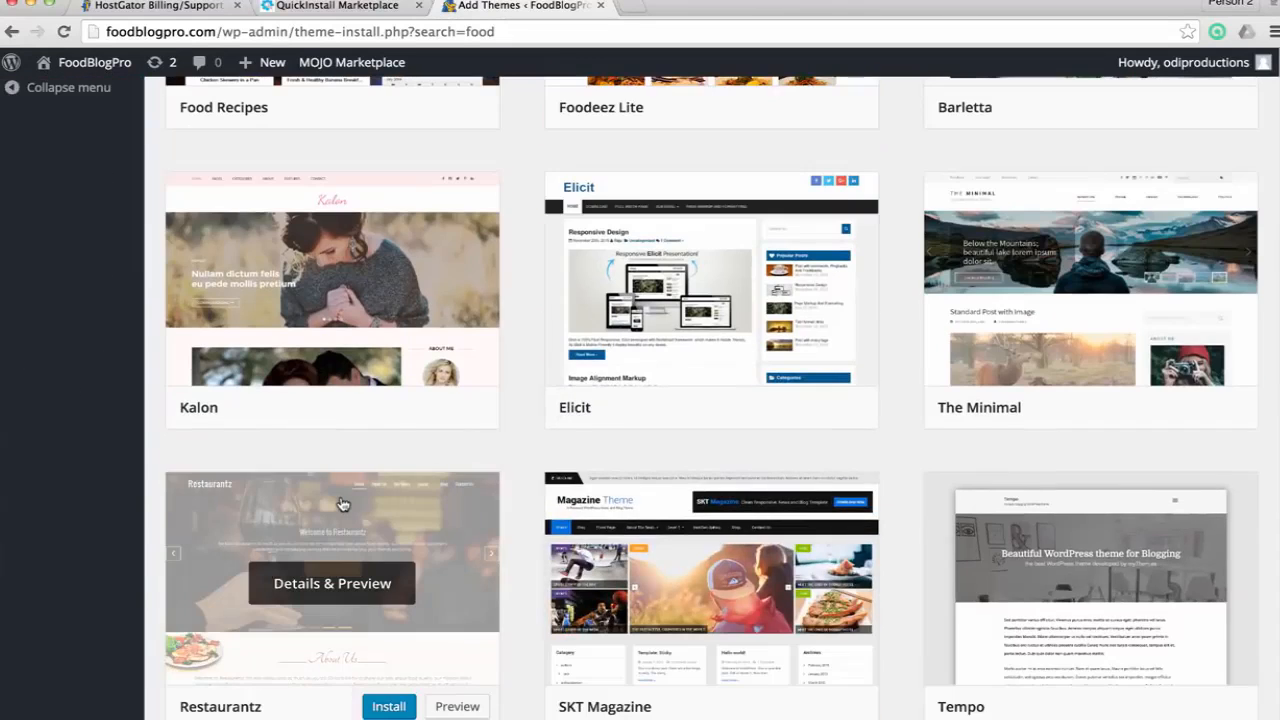
{"action": "scroll", "coordinate": [342, 503], "scroll_direction": "down", "scroll_amount": 12}
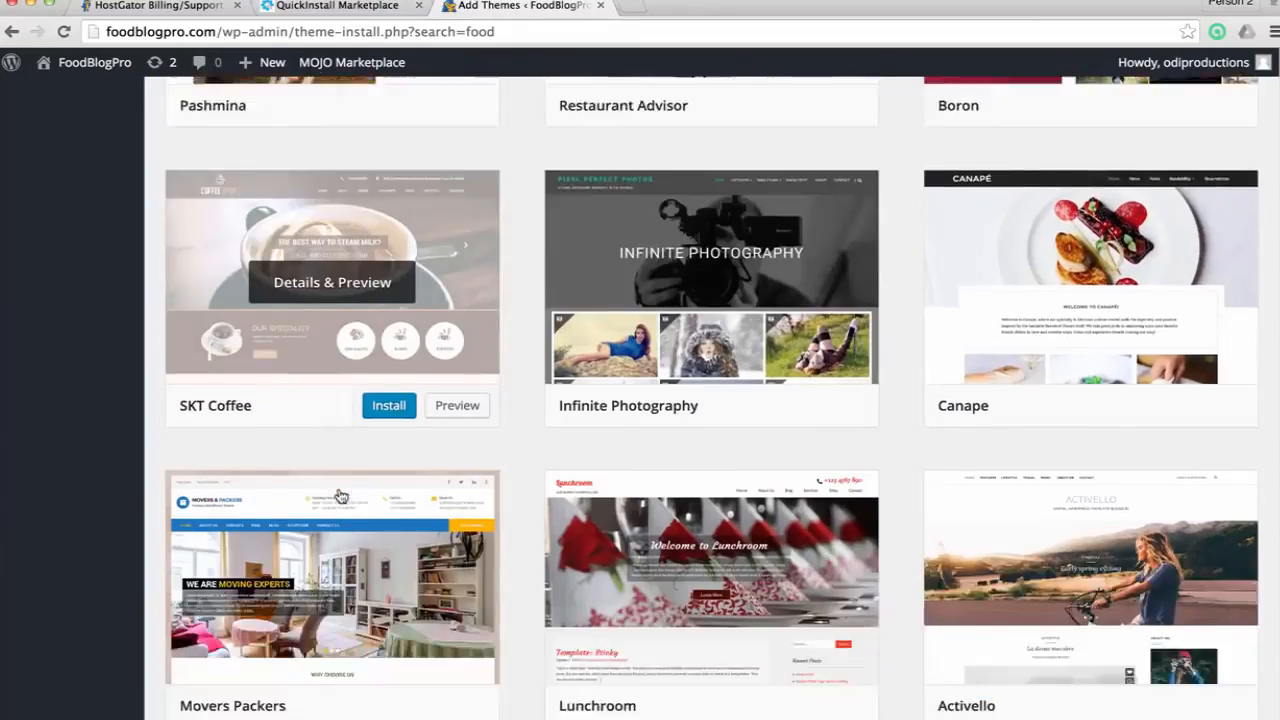
{"action": "scroll", "coordinate": [342, 497], "scroll_direction": "down", "scroll_amount": 5}
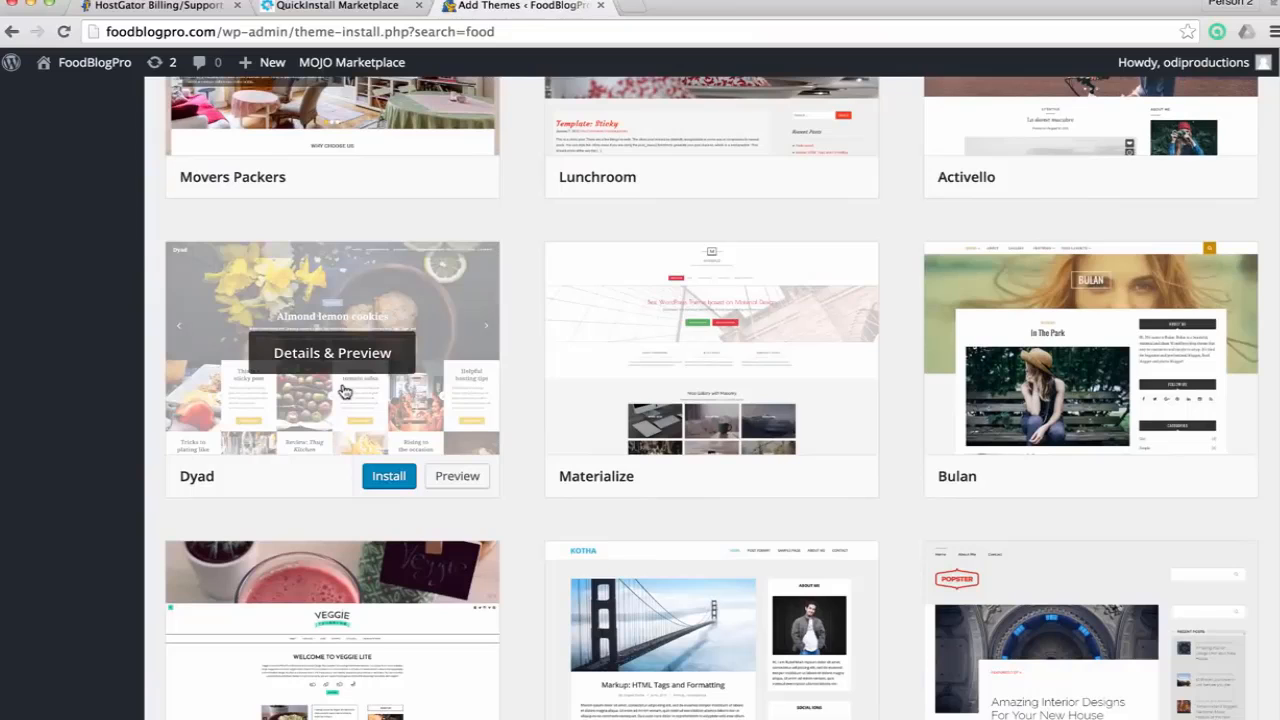
Preview the Dyad theme and scroll through its sample blog layout
{"action": "left_click", "coordinate": [466, 476]}
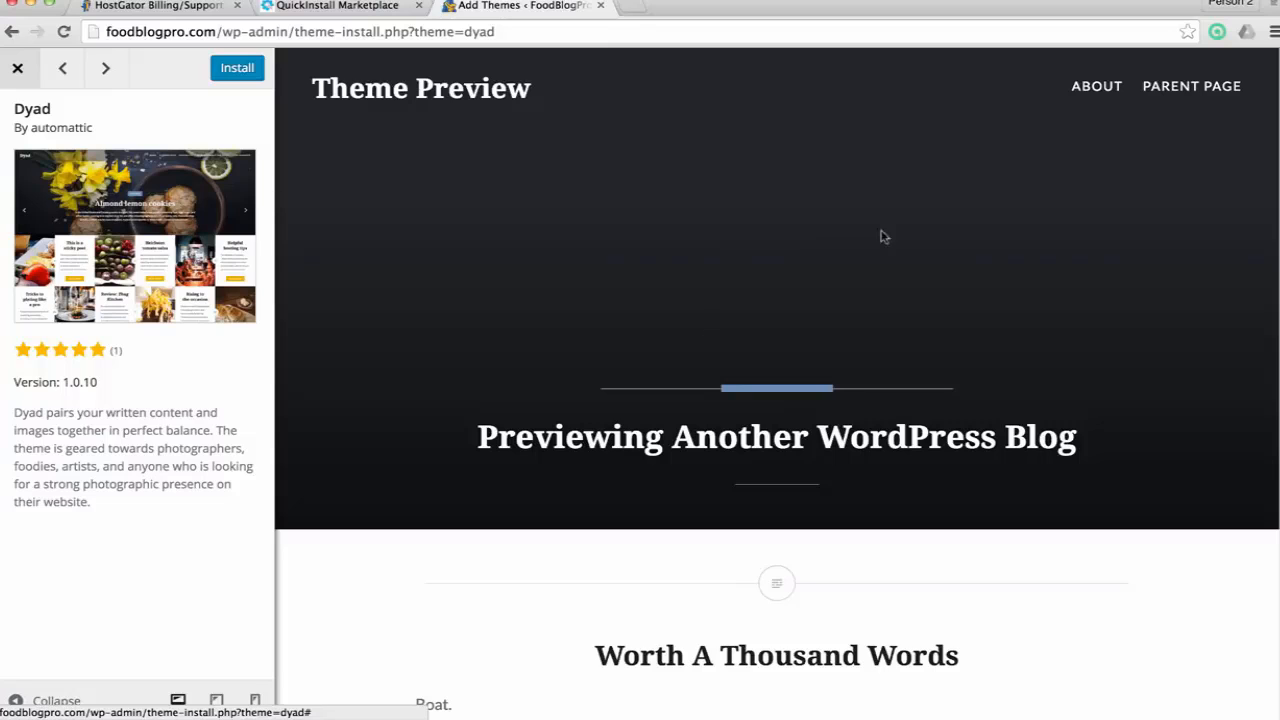
{"action": "scroll", "coordinate": [695, 420], "scroll_direction": "down", "scroll_amount": 7}
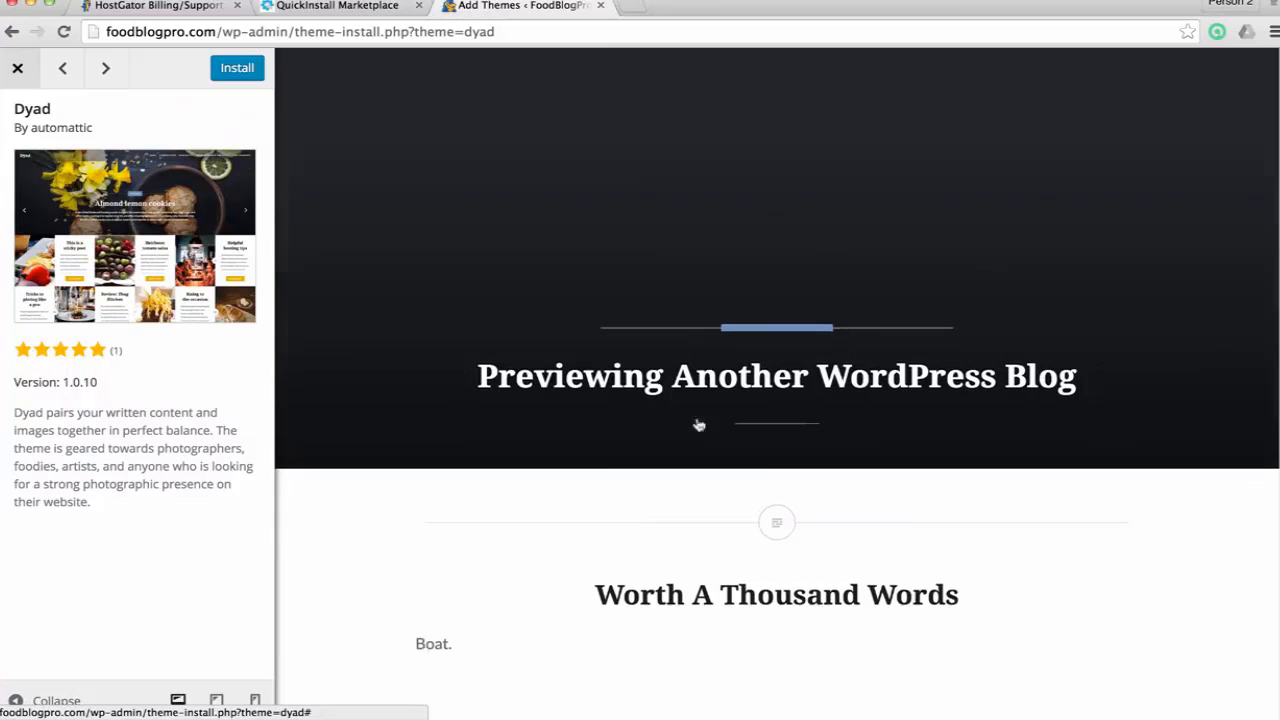
{"action": "scroll", "coordinate": [690, 410], "scroll_direction": "up", "scroll_amount": 3}
{"action": "scroll", "coordinate": [620, 330], "scroll_direction": "up", "scroll_amount": 5}
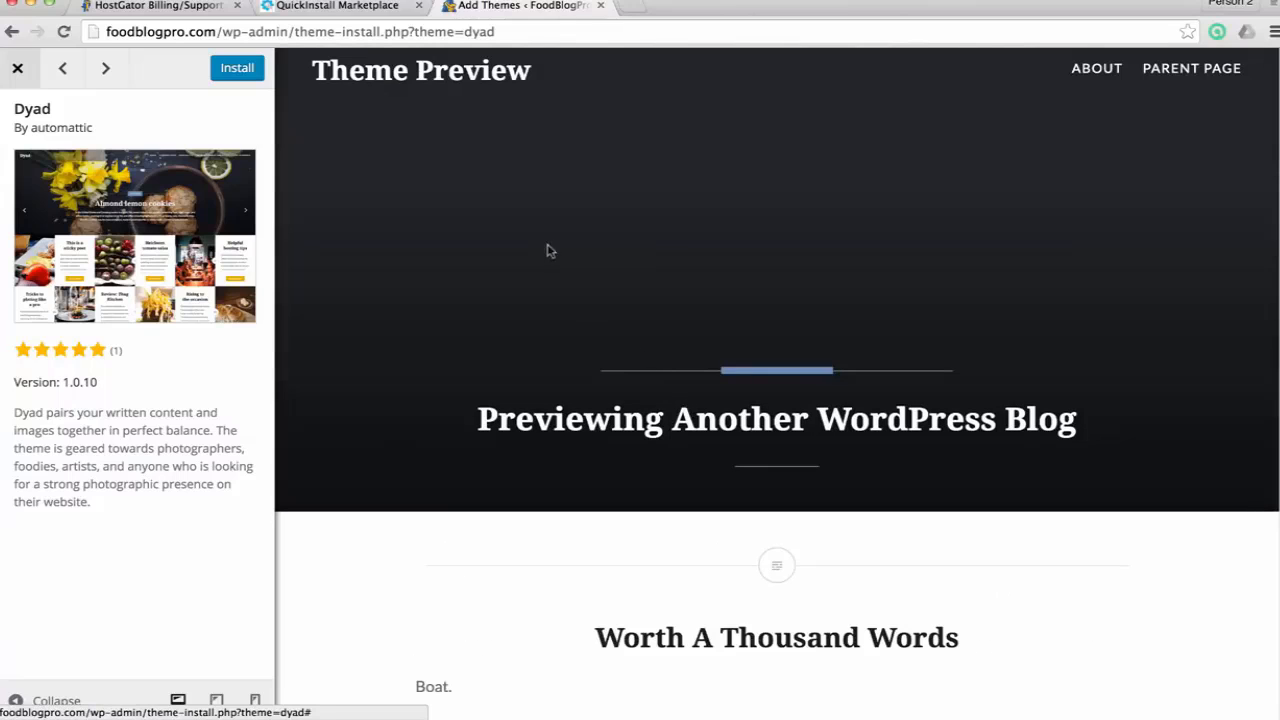
{"action": "scroll", "coordinate": [470, 150], "scroll_direction": "up", "scroll_amount": 1}
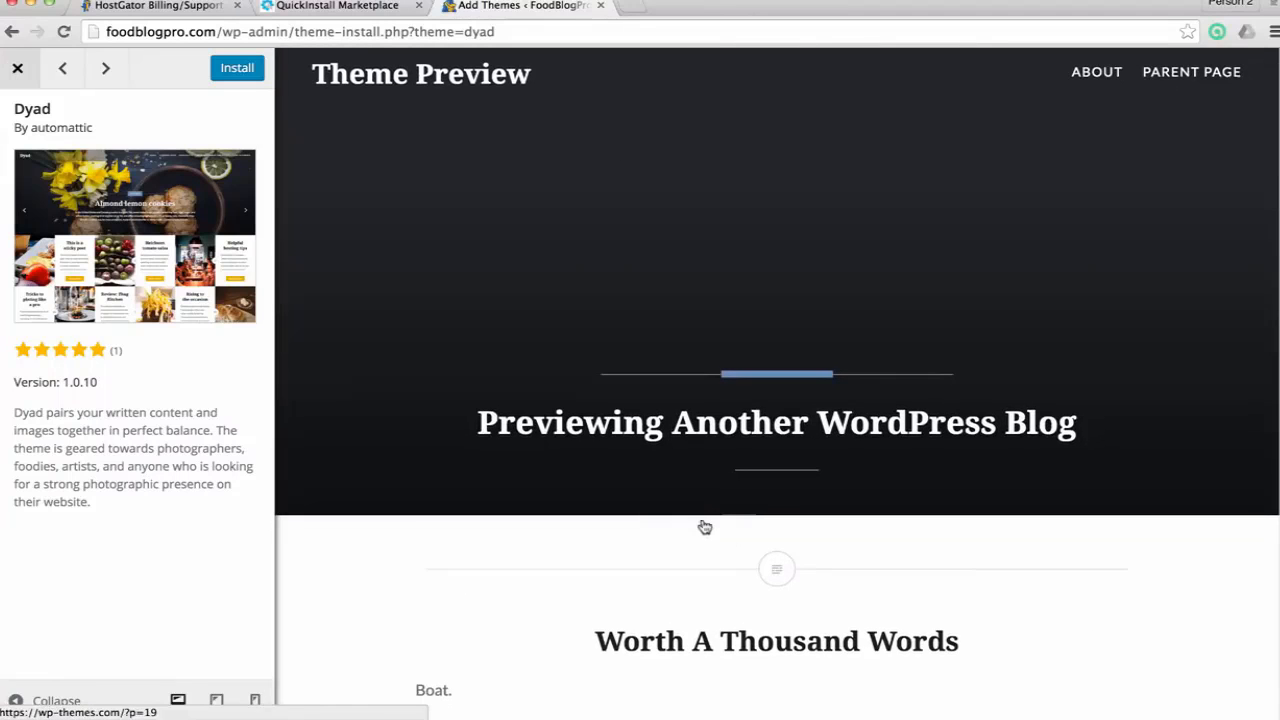
{"action": "scroll", "coordinate": [700, 526], "scroll_direction": "down", "scroll_amount": 3}
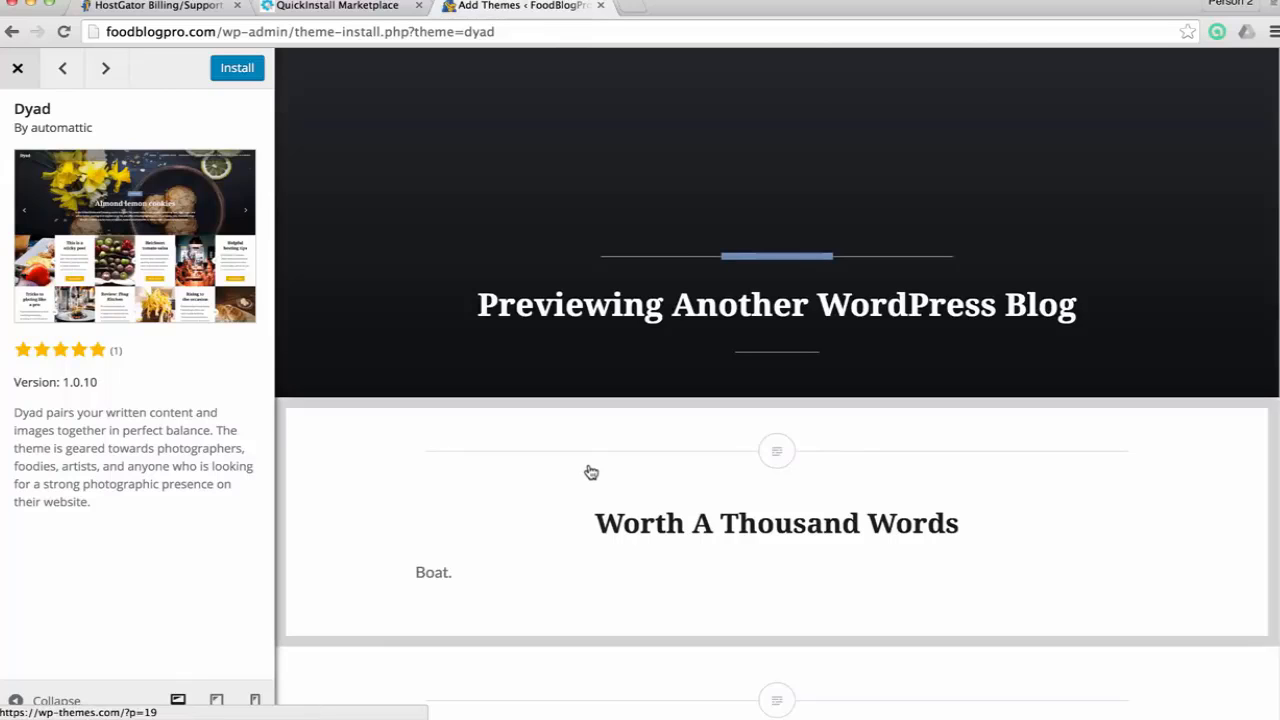
{"action": "scroll", "coordinate": [692, 449], "scroll_direction": "down", "scroll_amount": 3}
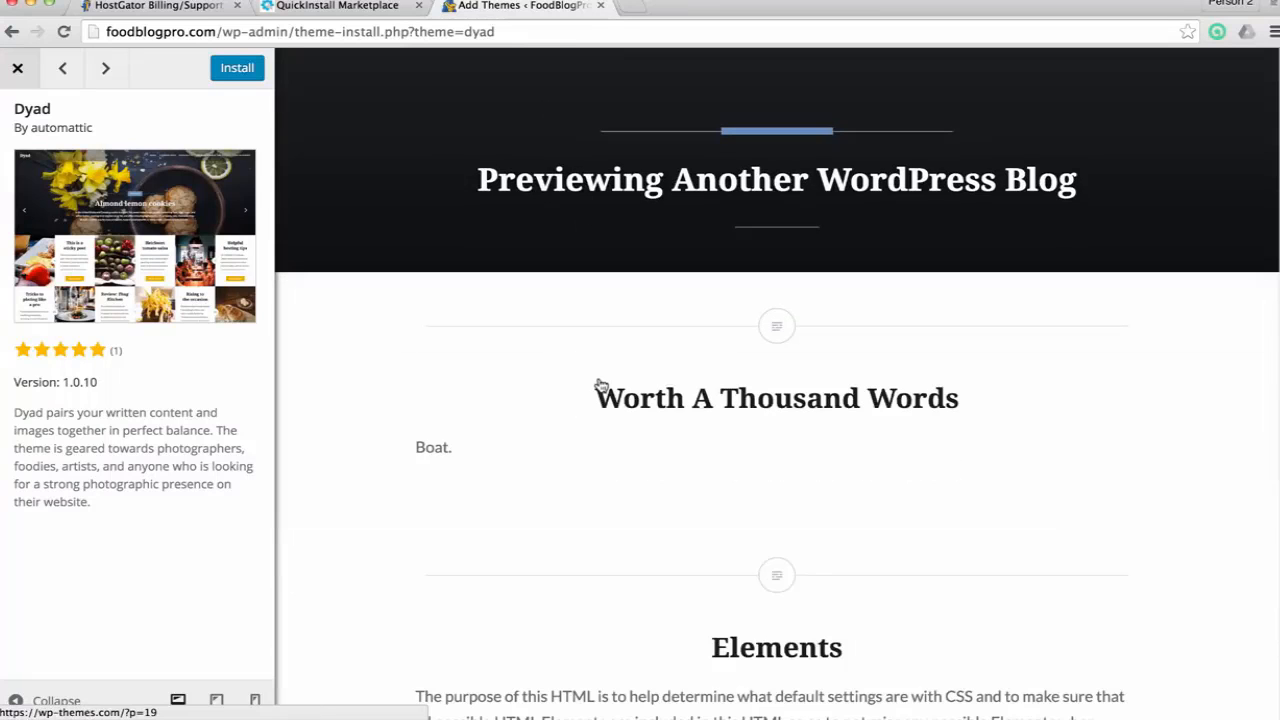
{"action": "scroll", "coordinate": [597, 386], "scroll_direction": "up", "scroll_amount": 5}
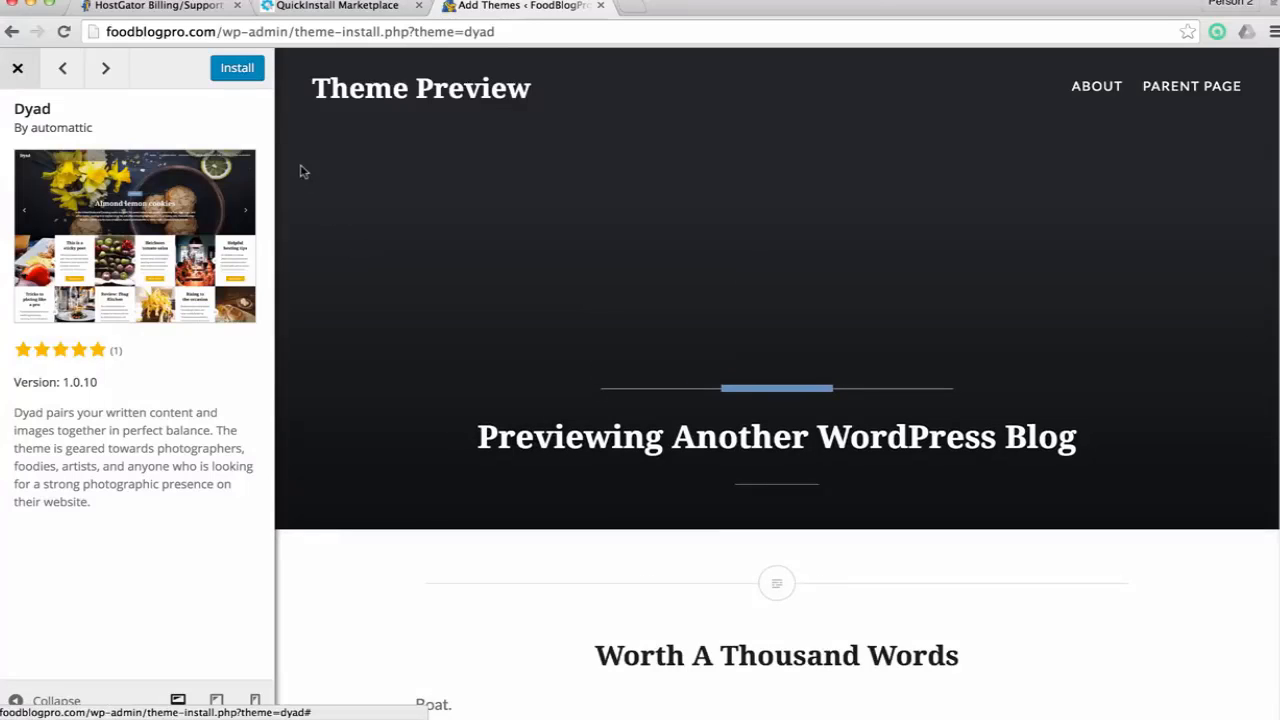
Install and activate Dyad 1.0.10, then check its Theme Details and close them
{"action": "left_click", "coordinate": [239, 77]}
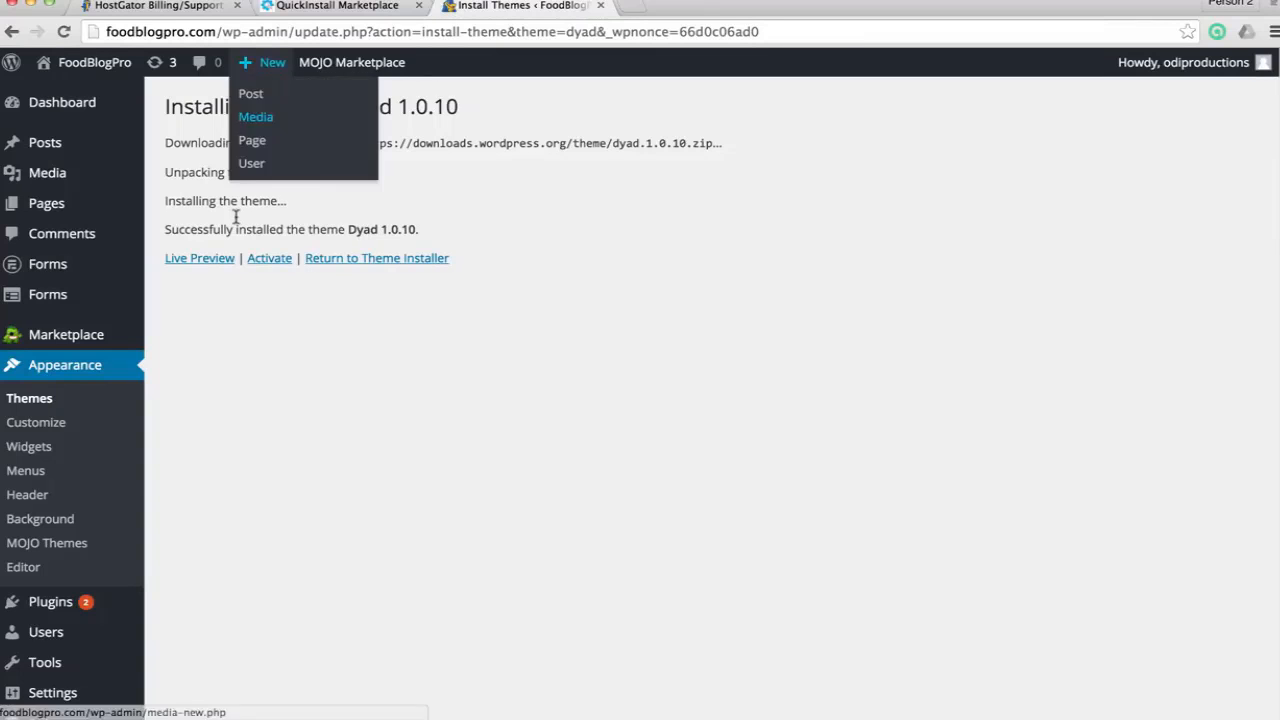
{"action": "left_click", "coordinate": [268, 261]}
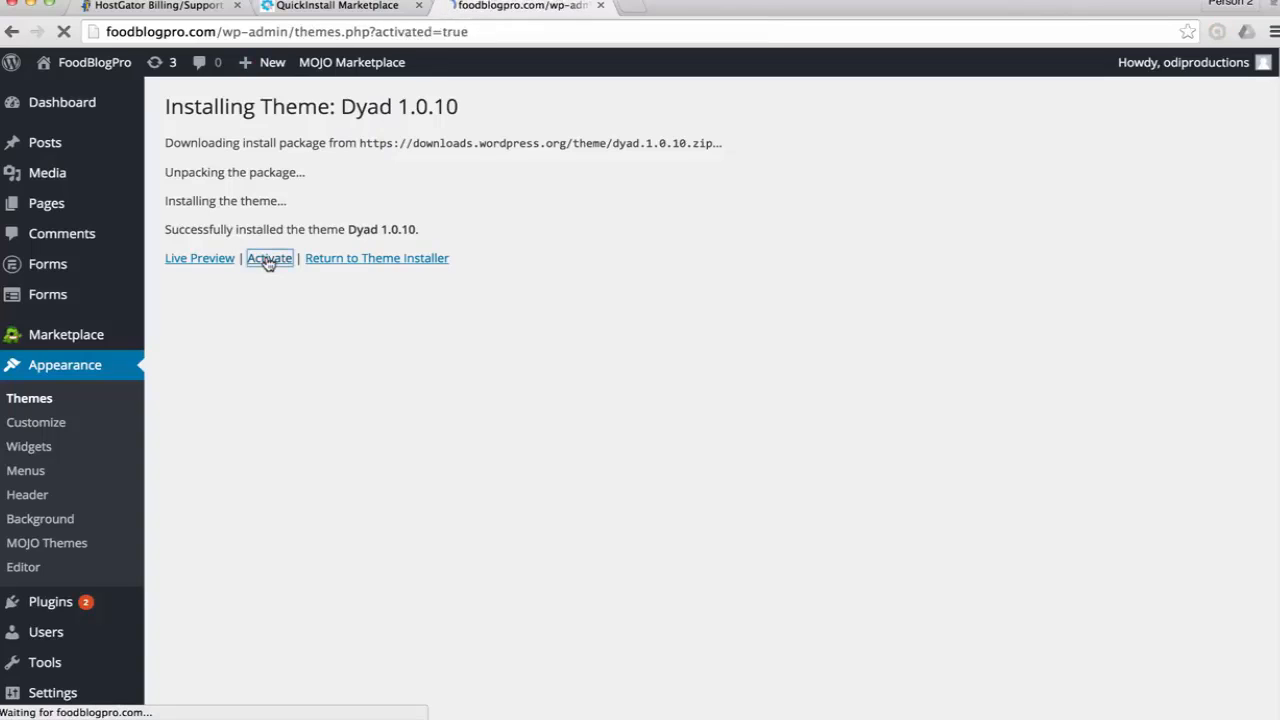
{"action": "scroll", "coordinate": [390, 335], "scroll_direction": "down", "scroll_amount": 4}
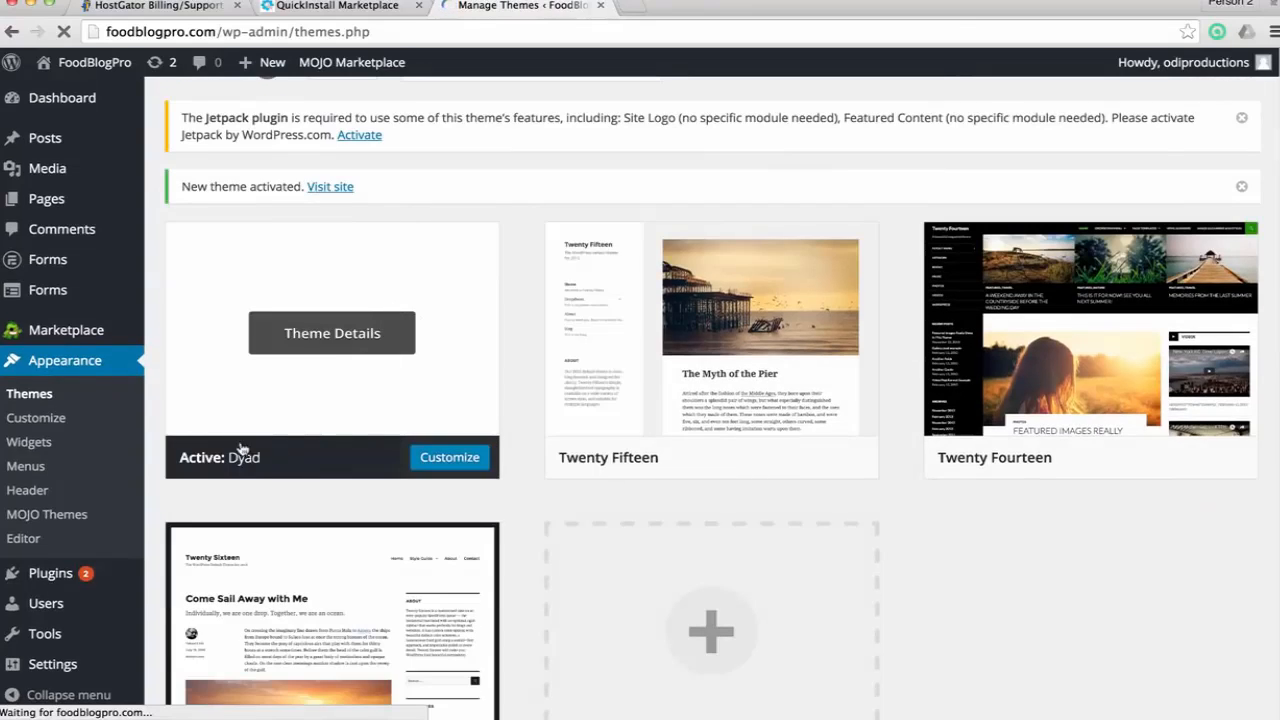
{"action": "left_click", "coordinate": [290, 348]}
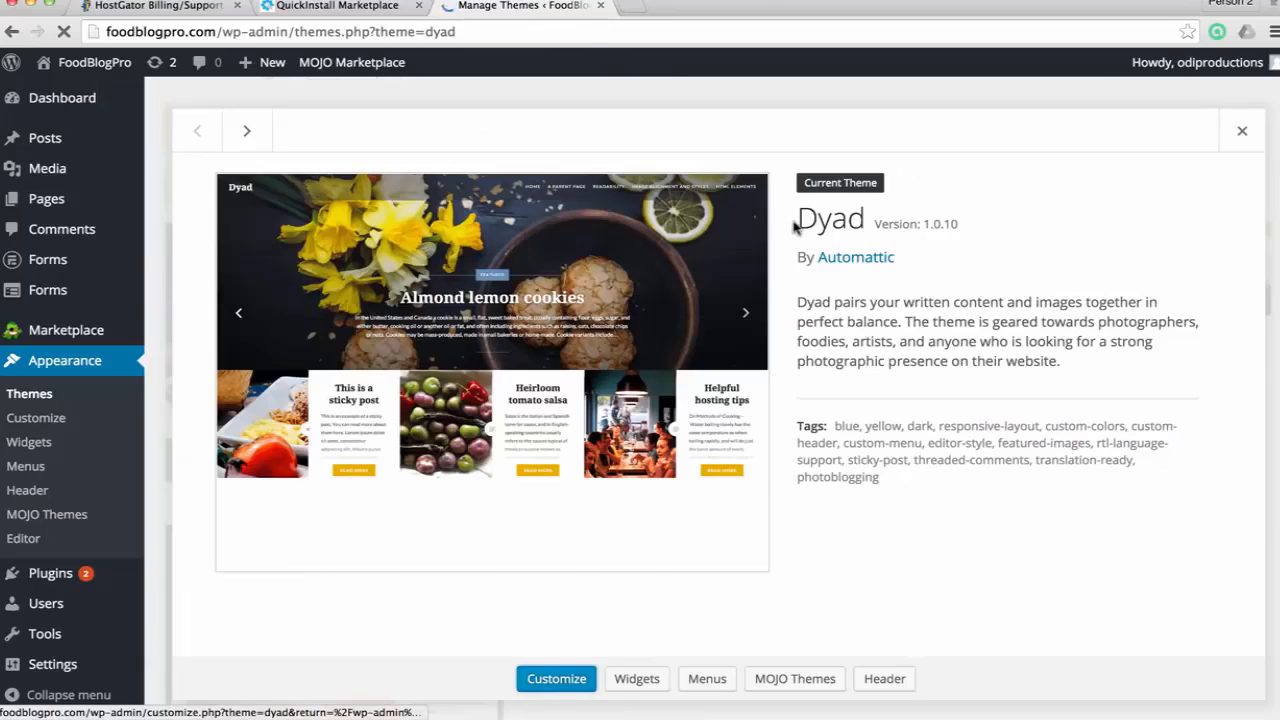
{"action": "left_click_drag", "start_coordinate": [794, 216], "coordinate": [870, 217]}
{"action": "left_click", "coordinate": [855, 248]}
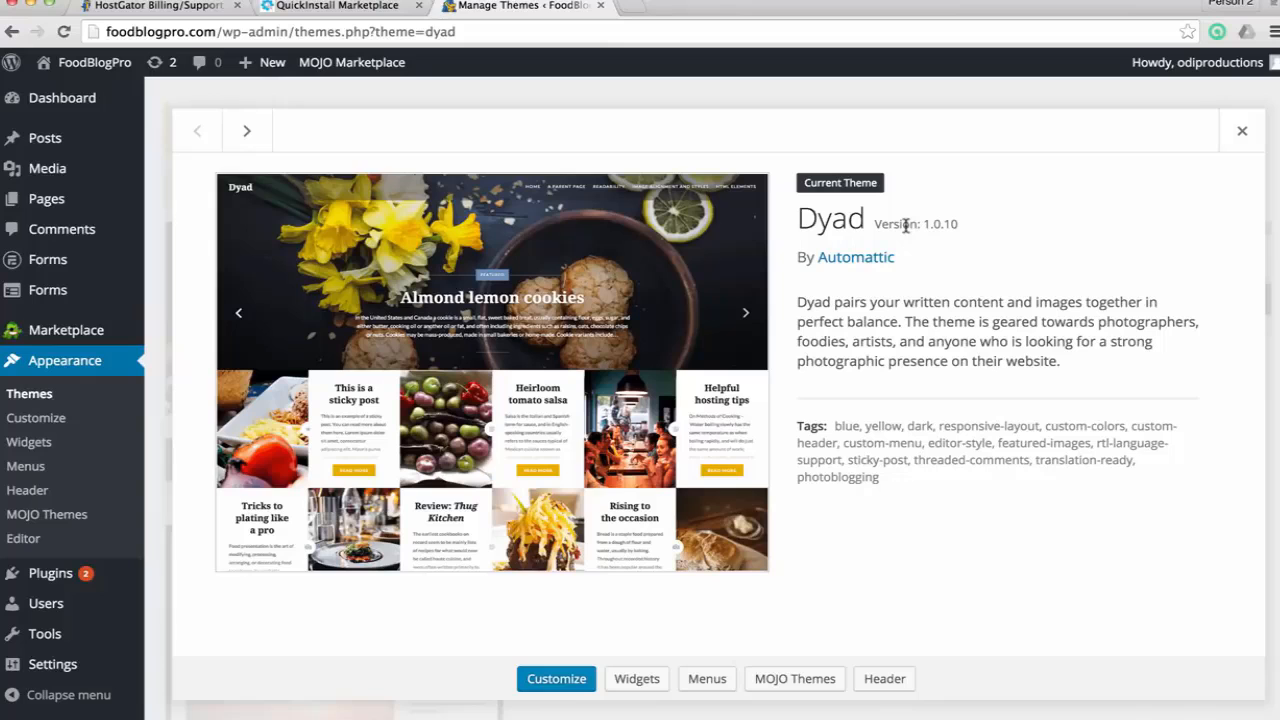
{"action": "left_click", "coordinate": [1240, 131]}
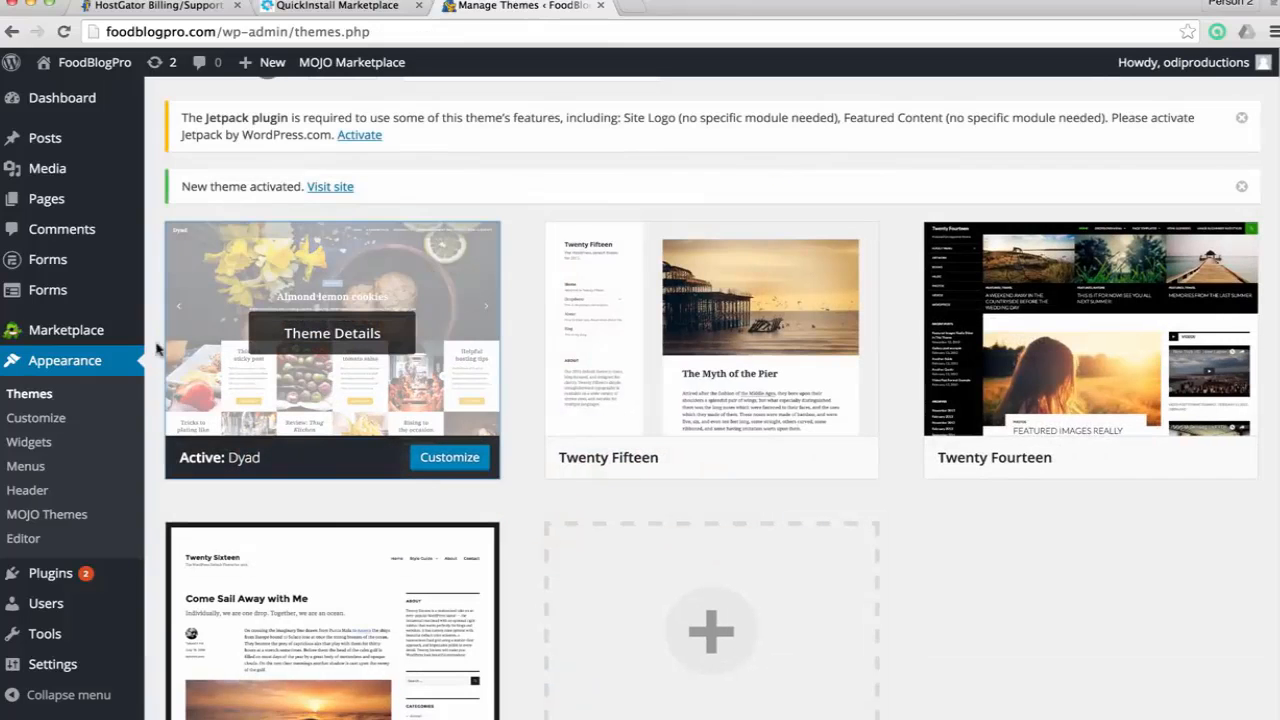
View the live homepage in the Dyad theme, then return to the admin Dashboard
{"action": "mouse_move", "coordinate": [77, 64]}
{"action": "left_click", "coordinate": [74, 93]}
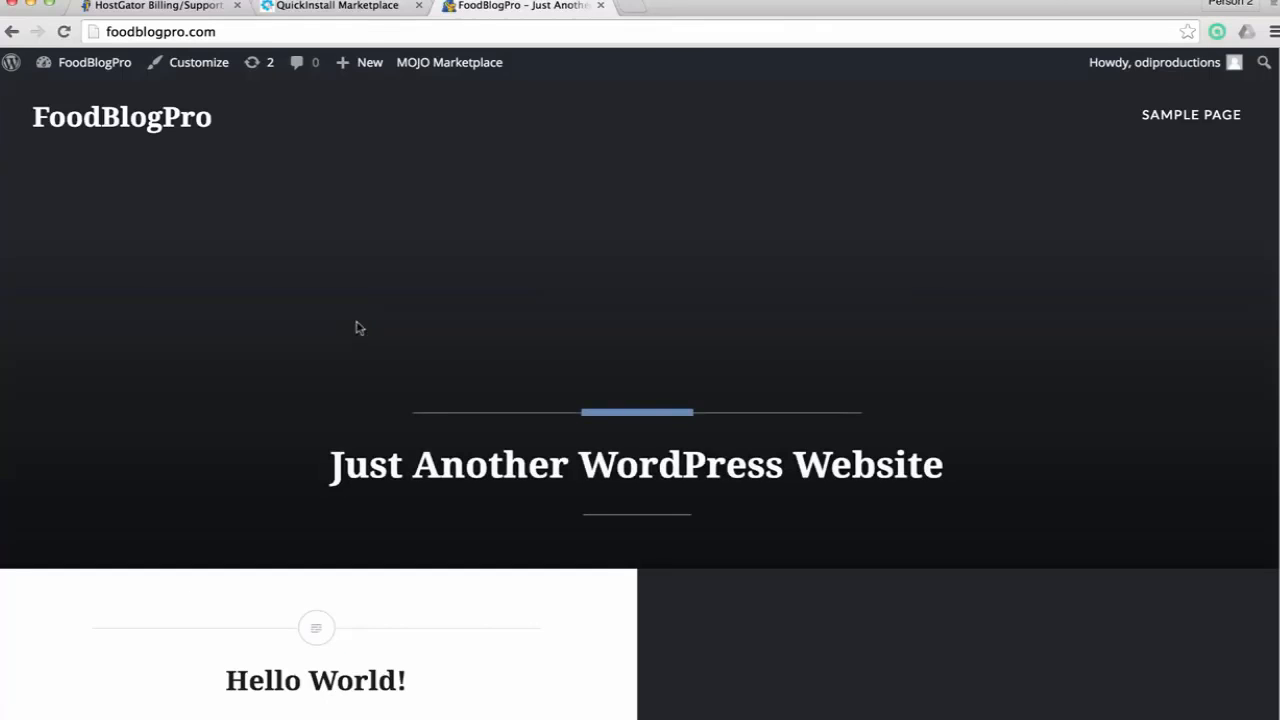
{"action": "scroll", "coordinate": [566, 357], "scroll_direction": "down", "scroll_amount": 3}
{"action": "scroll", "coordinate": [594, 437], "scroll_direction": "up", "scroll_amount": 3}
{"action": "scroll", "coordinate": [538, 291], "scroll_direction": "down", "scroll_amount": 2}
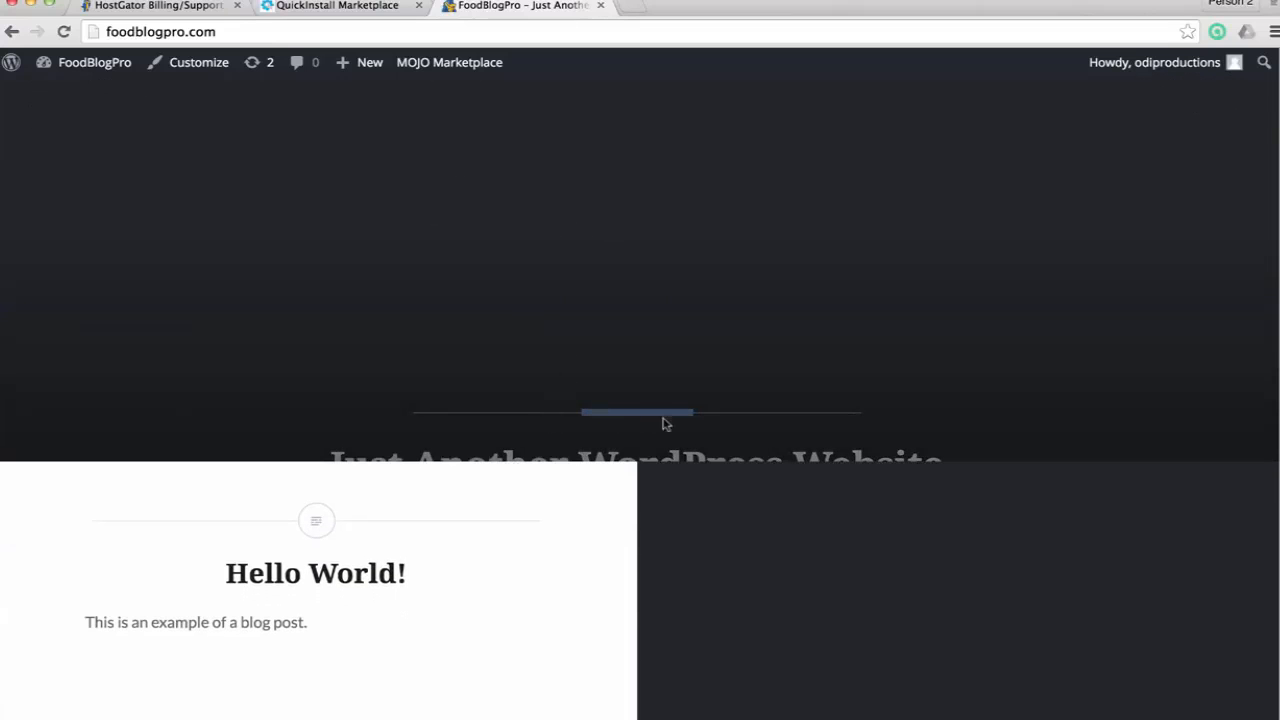
{"action": "scroll", "coordinate": [571, 423], "scroll_direction": "down", "scroll_amount": 3}
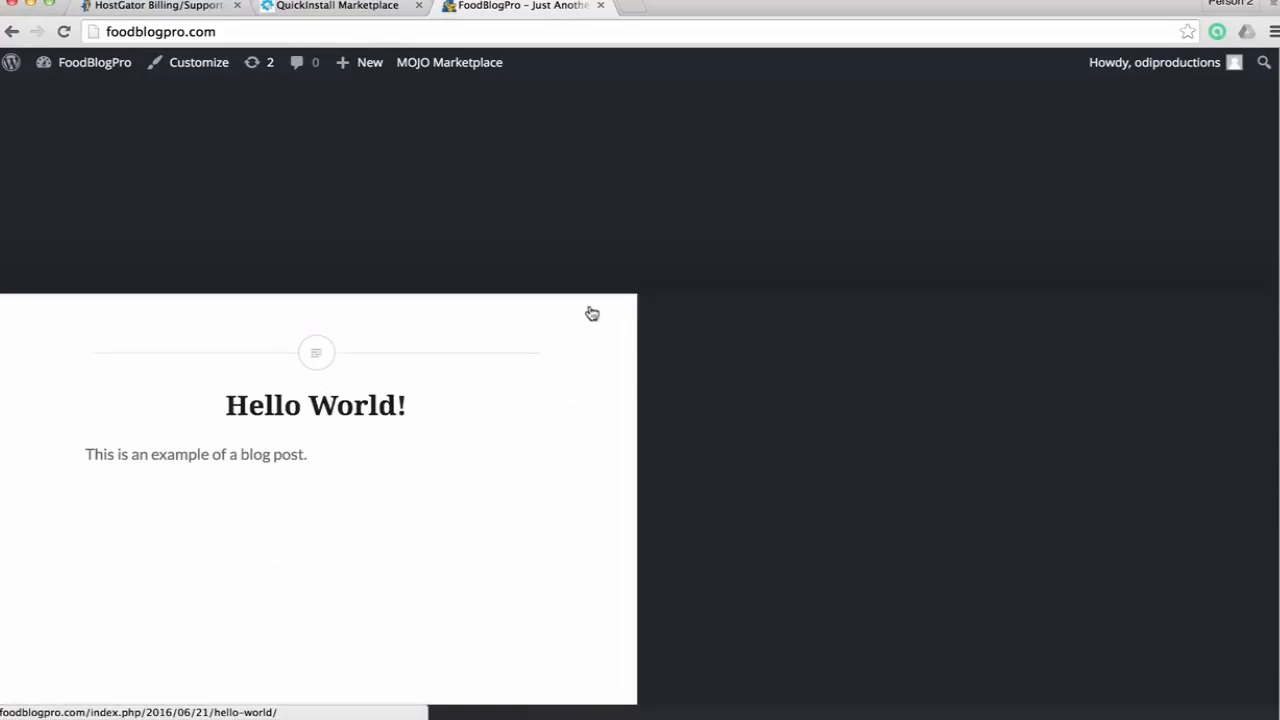
{"action": "scroll", "coordinate": [314, 434], "scroll_direction": "up", "scroll_amount": 5}
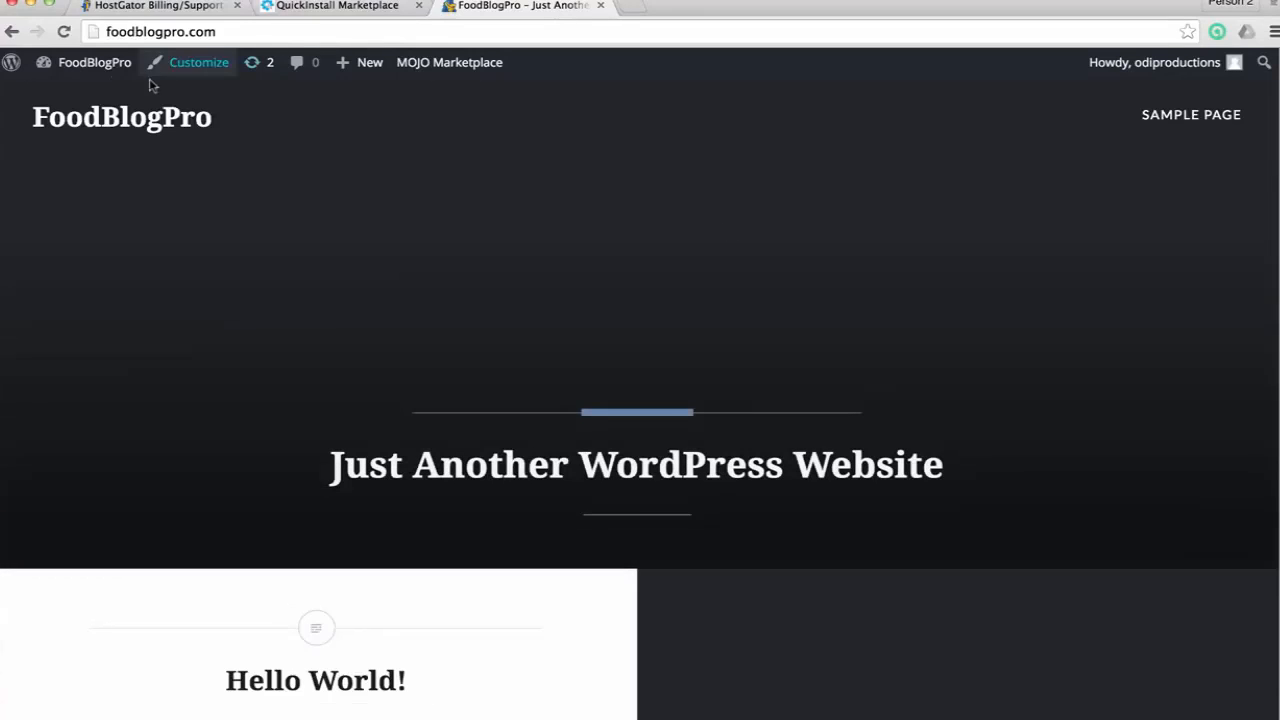
{"action": "mouse_move", "coordinate": [90, 64]}
{"action": "left_click", "coordinate": [87, 95]}
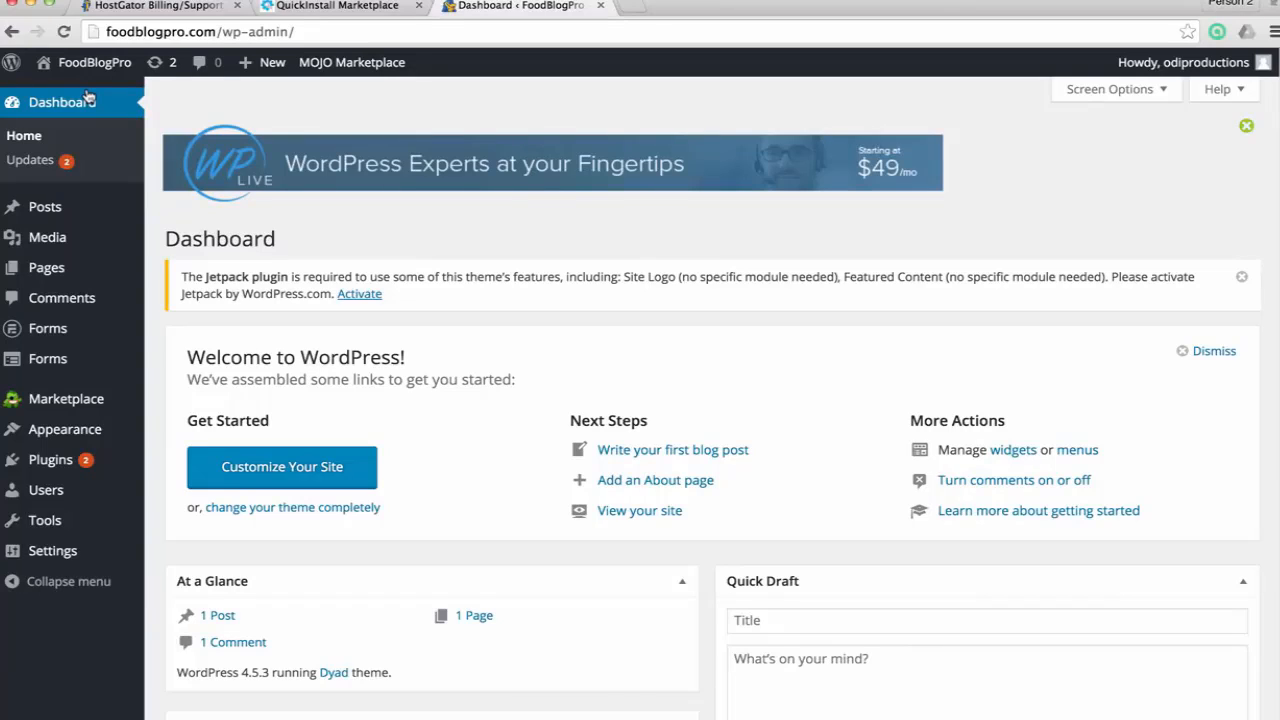
Open the Customizer's Site Identity section and edit the site title
{"action": "mouse_move", "coordinate": [55, 430]}
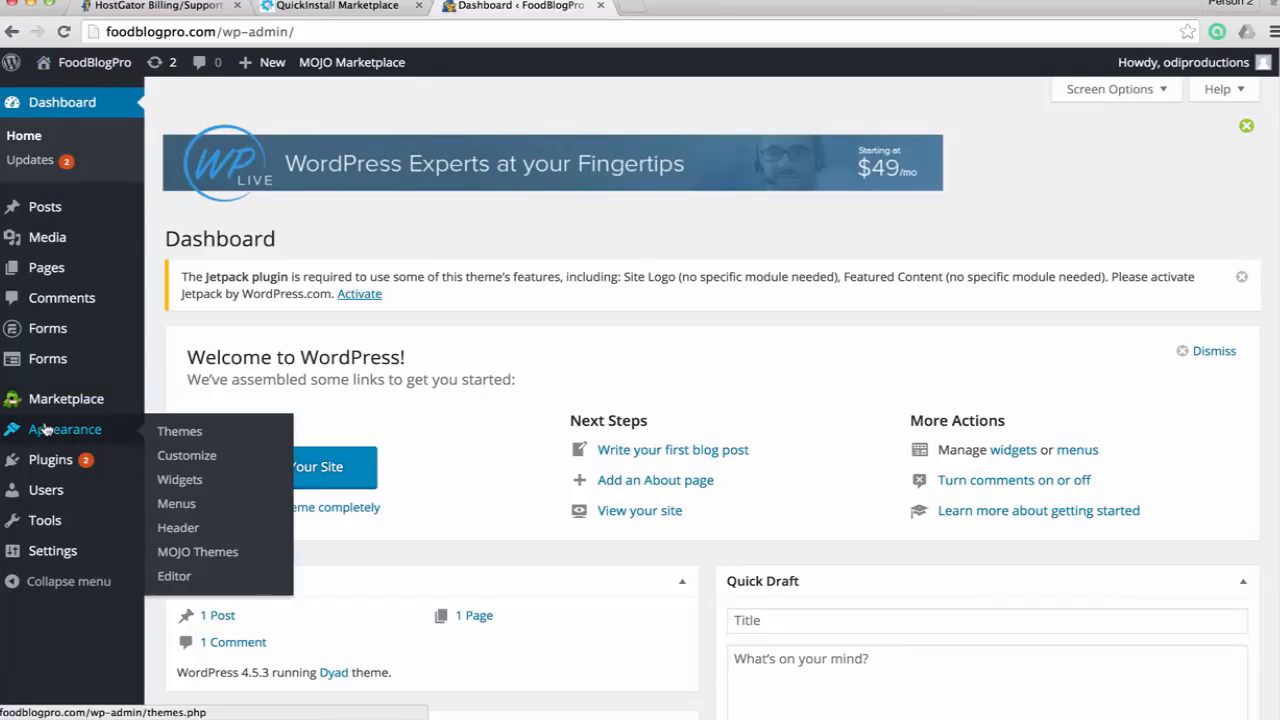
{"action": "left_click", "coordinate": [214, 461]}
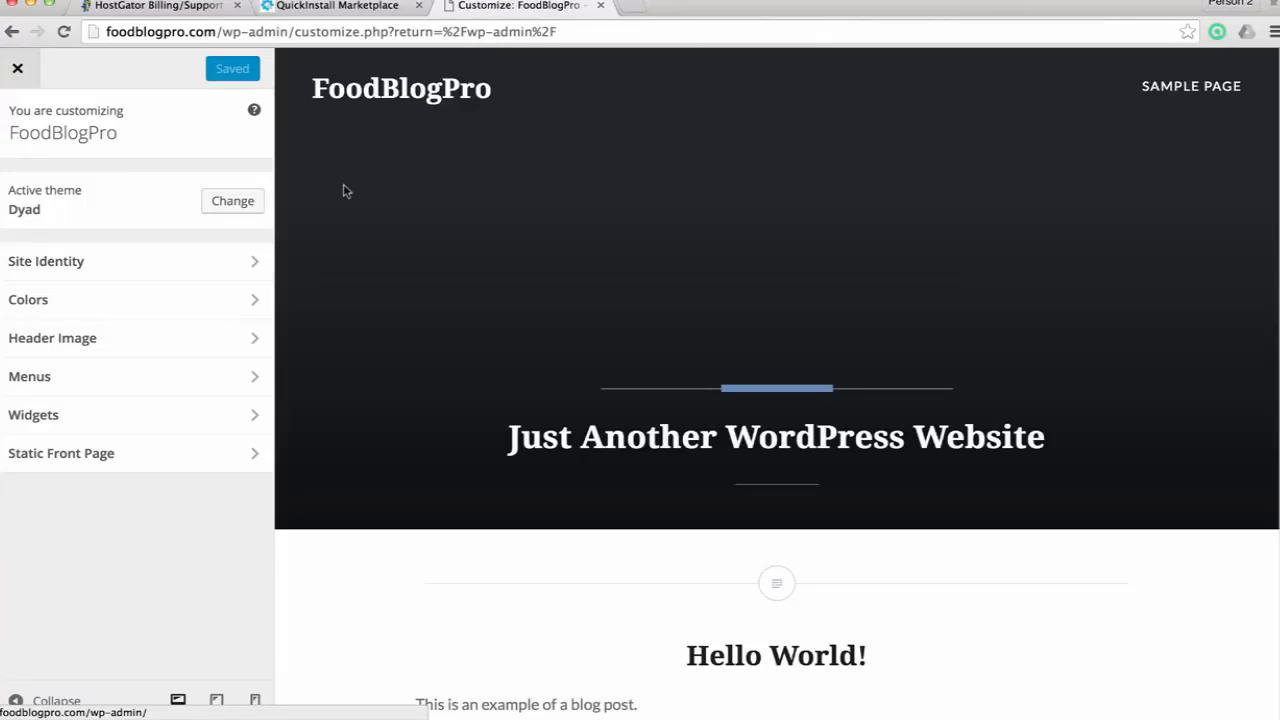
{"action": "left_click", "coordinate": [143, 264]}
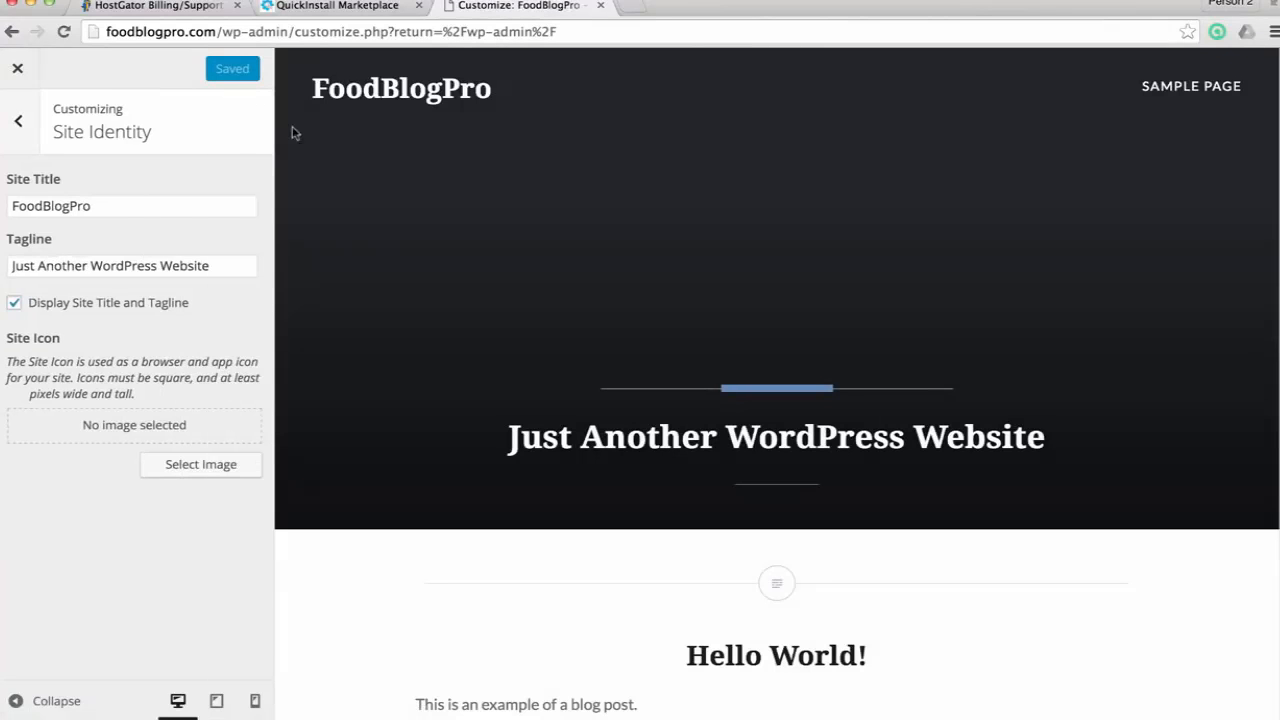
{"action": "left_click", "coordinate": [180, 197]}
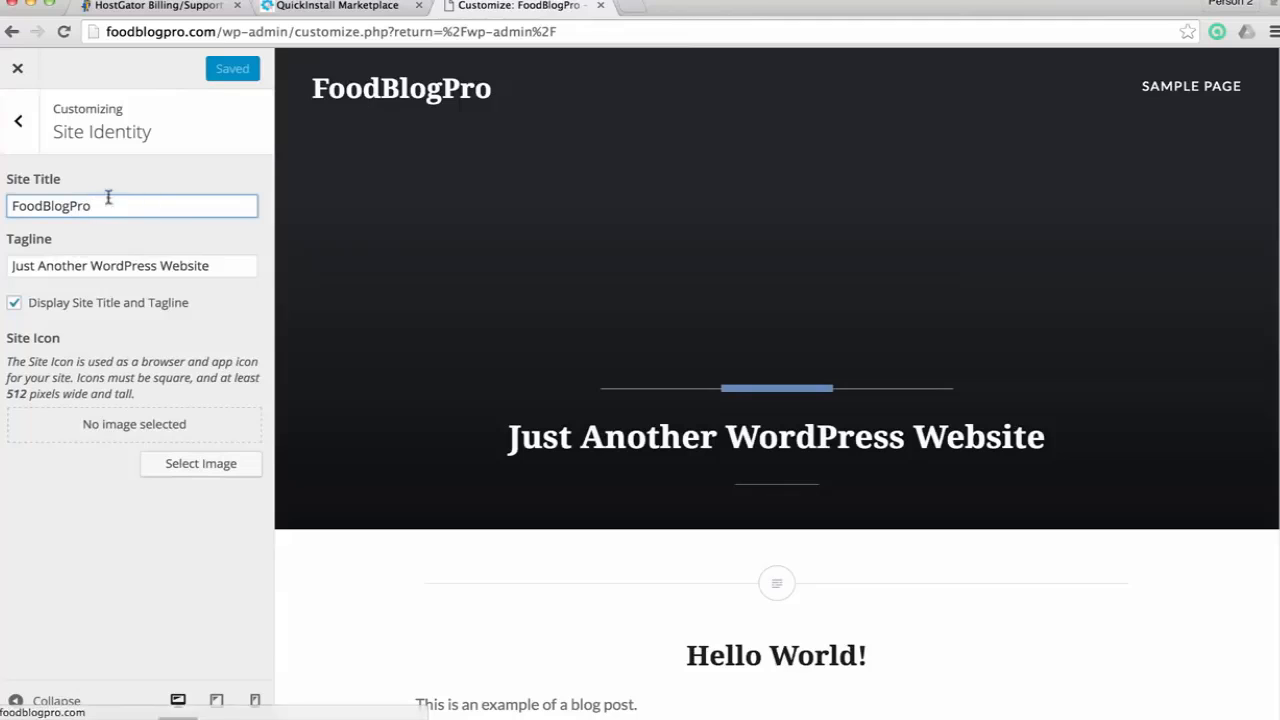
{"action": "left_click", "coordinate": [44, 206]}
{"action": "left_click", "coordinate": [72, 206]}
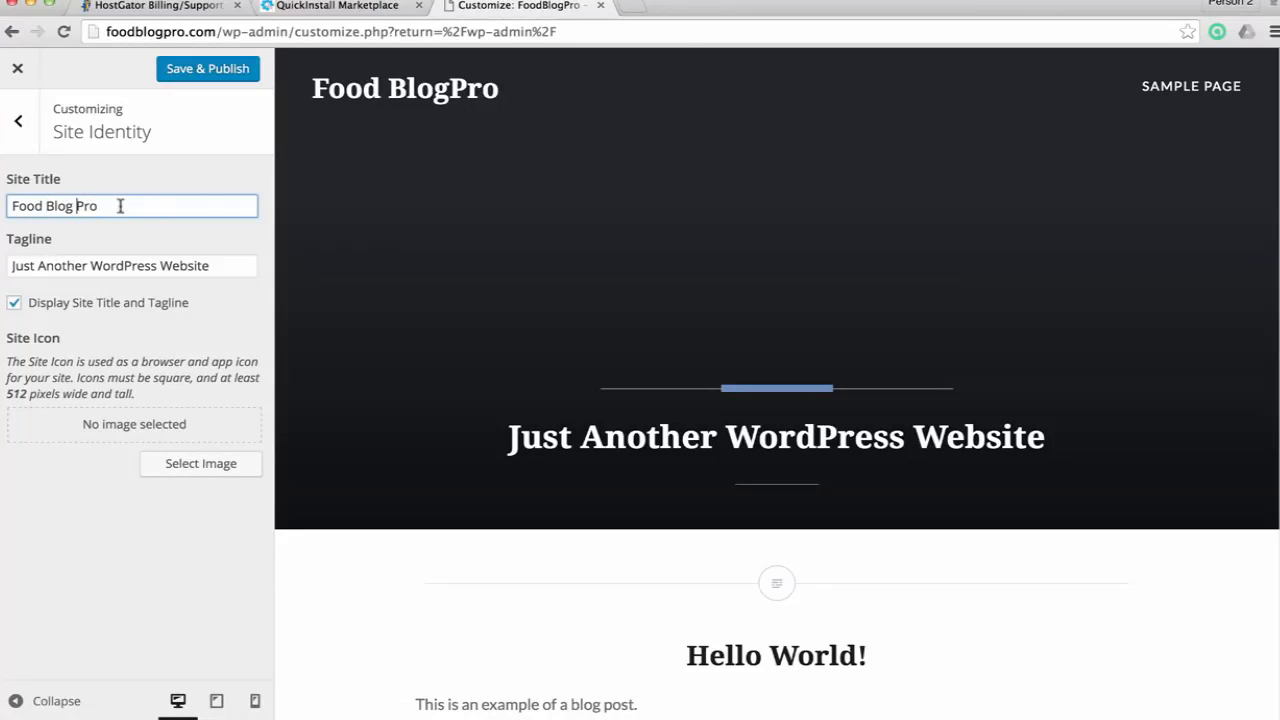
Set the tagline to 'Welcoming All Foodies Worldwide!', publish, and go to Header Image
{"action": "triple_click", "coordinate": [162, 272]}
{"action": "key", "text": "BackSpace"}
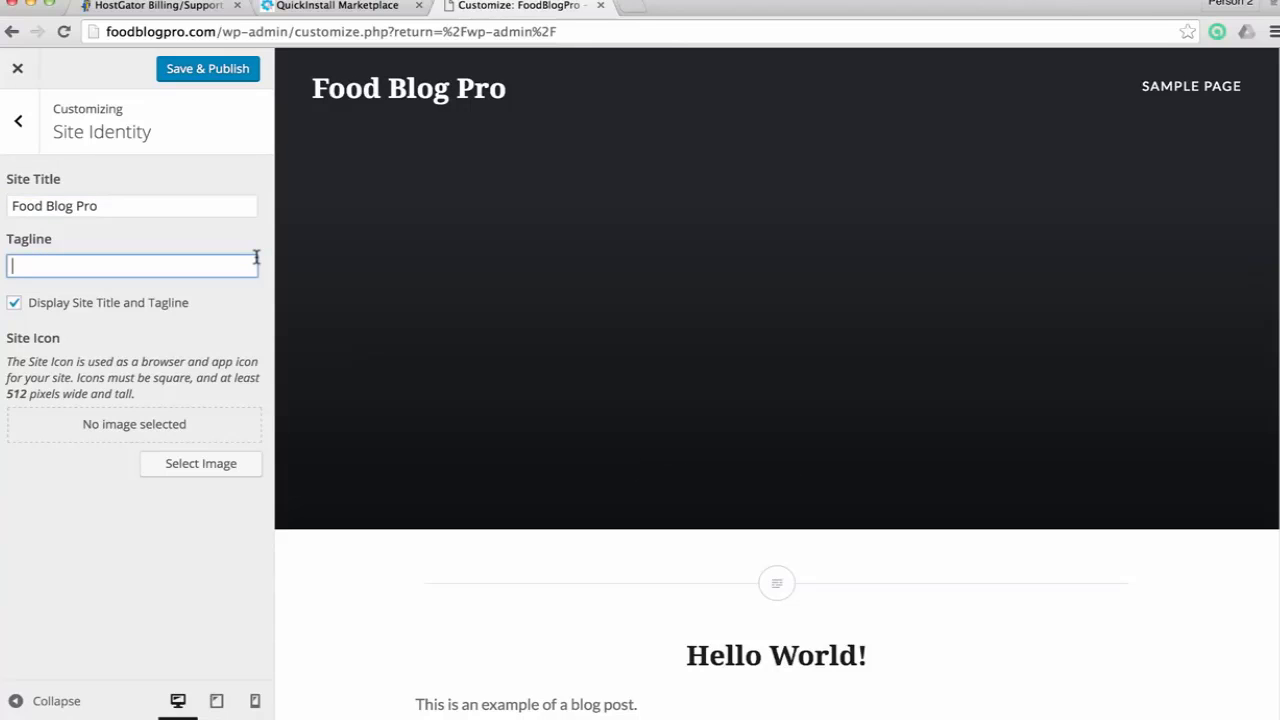
{"action": "type", "text": "Welcoming A"}
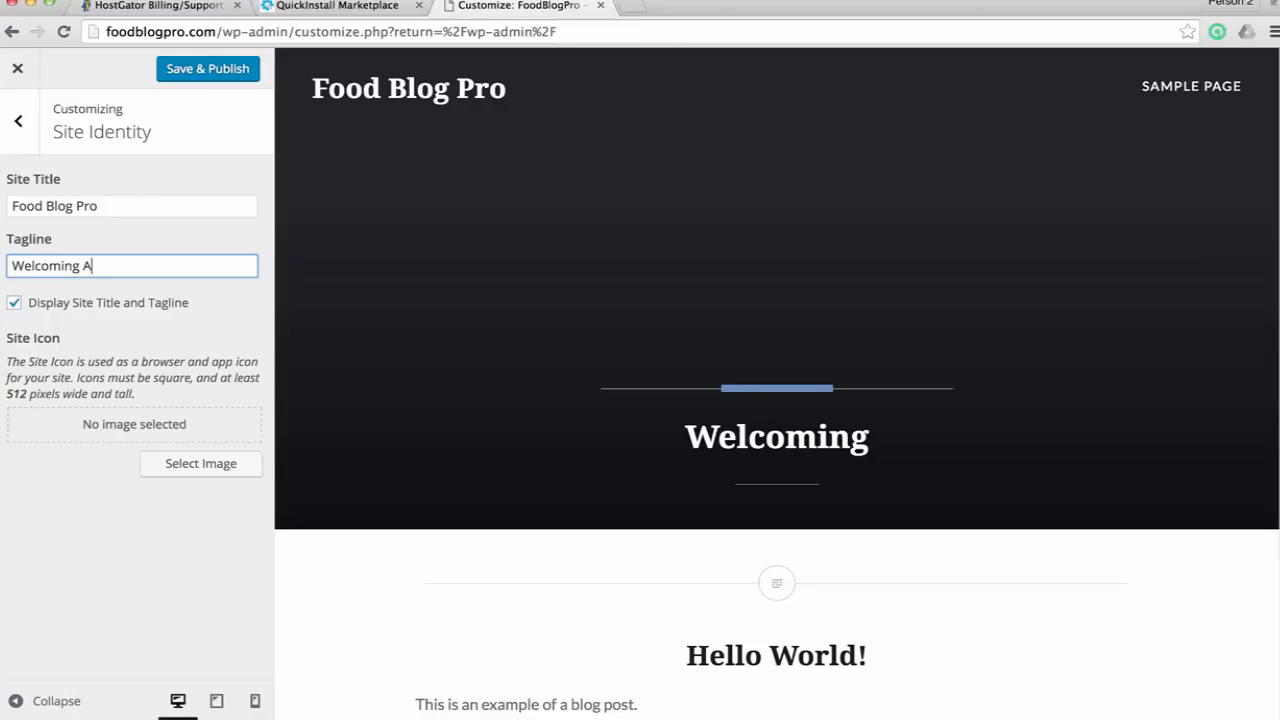
{"action": "type", "text": "ll Foodies World"}
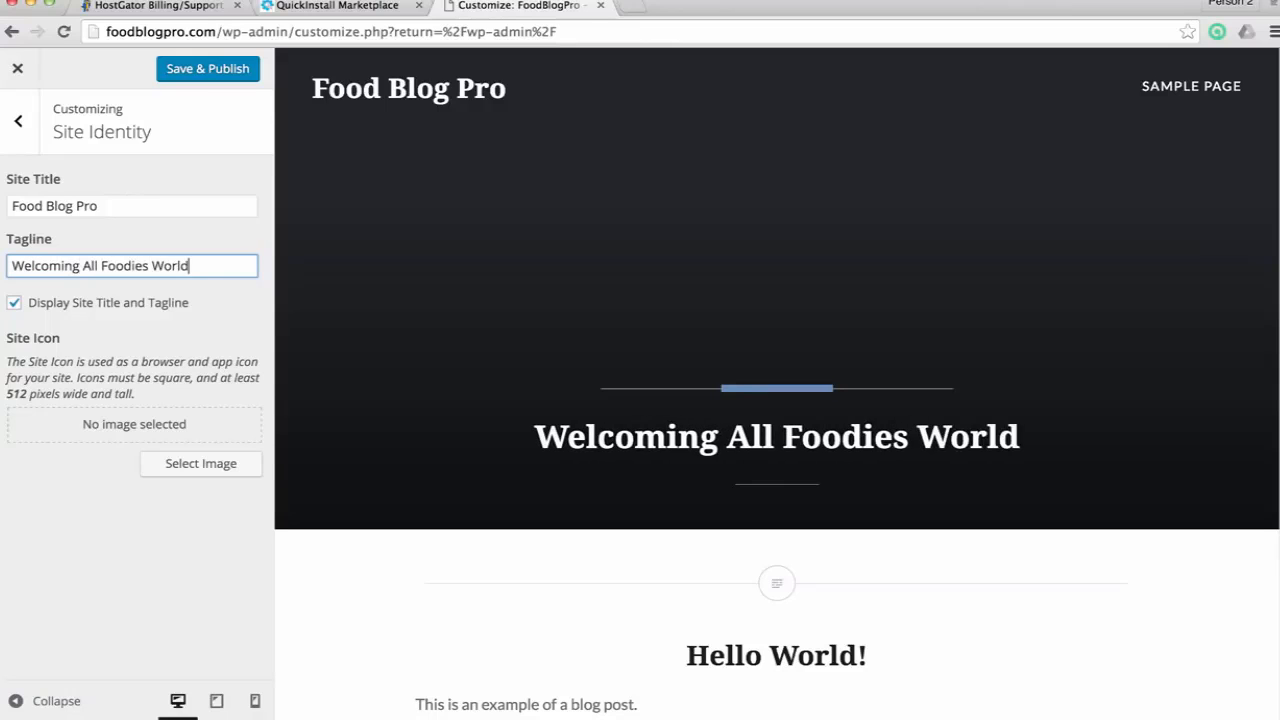
{"action": "type", "text": "wide!"}
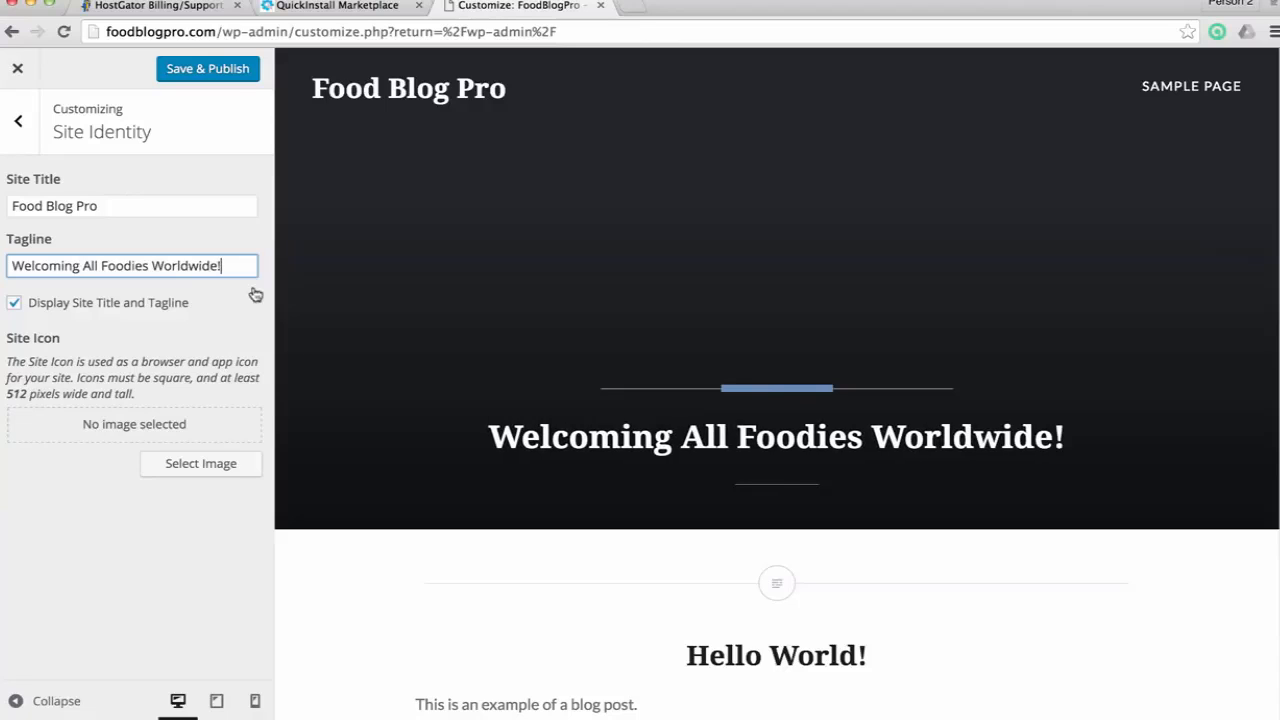
{"action": "left_click", "coordinate": [207, 71]}
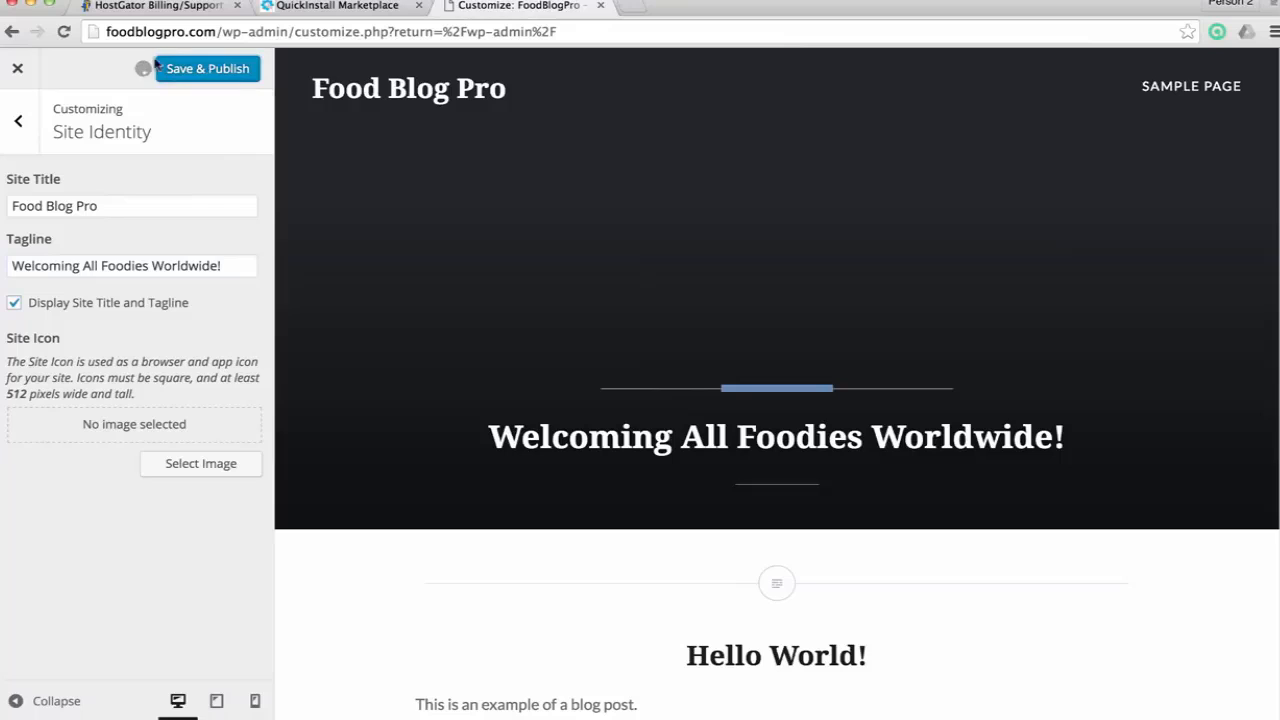
{"action": "left_click", "coordinate": [28, 112]}
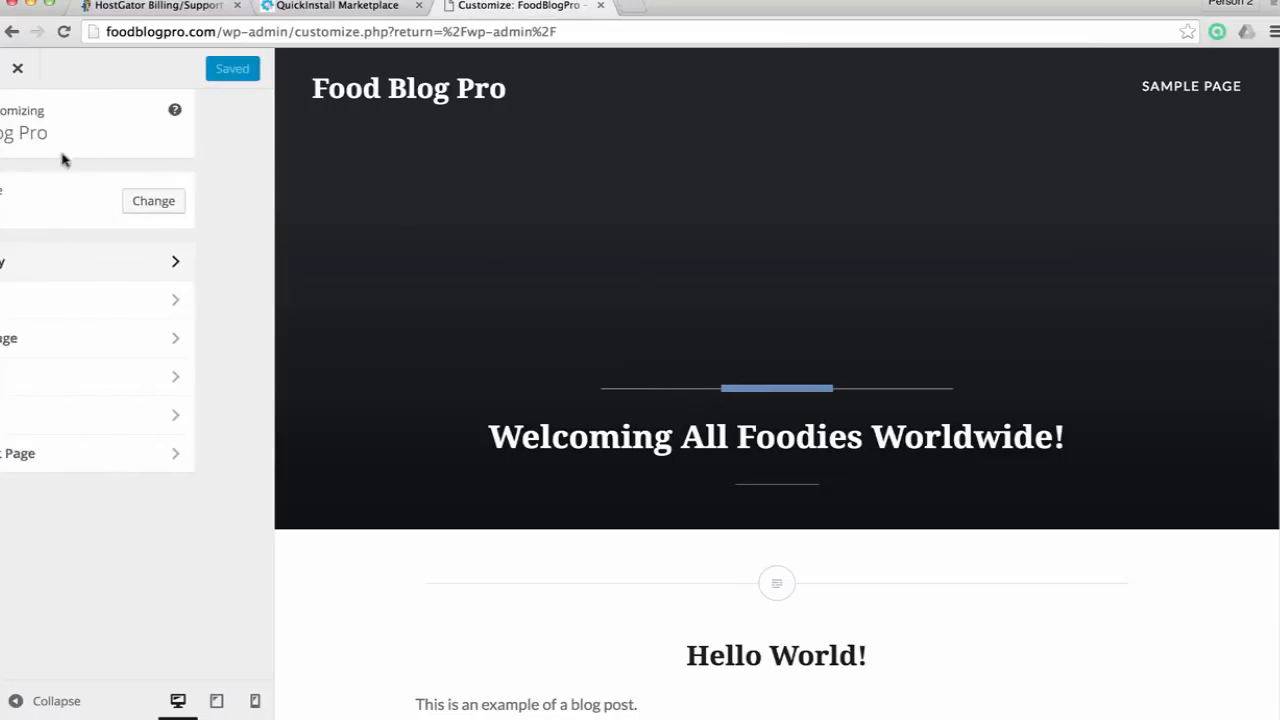
{"action": "left_click", "coordinate": [112, 338]}
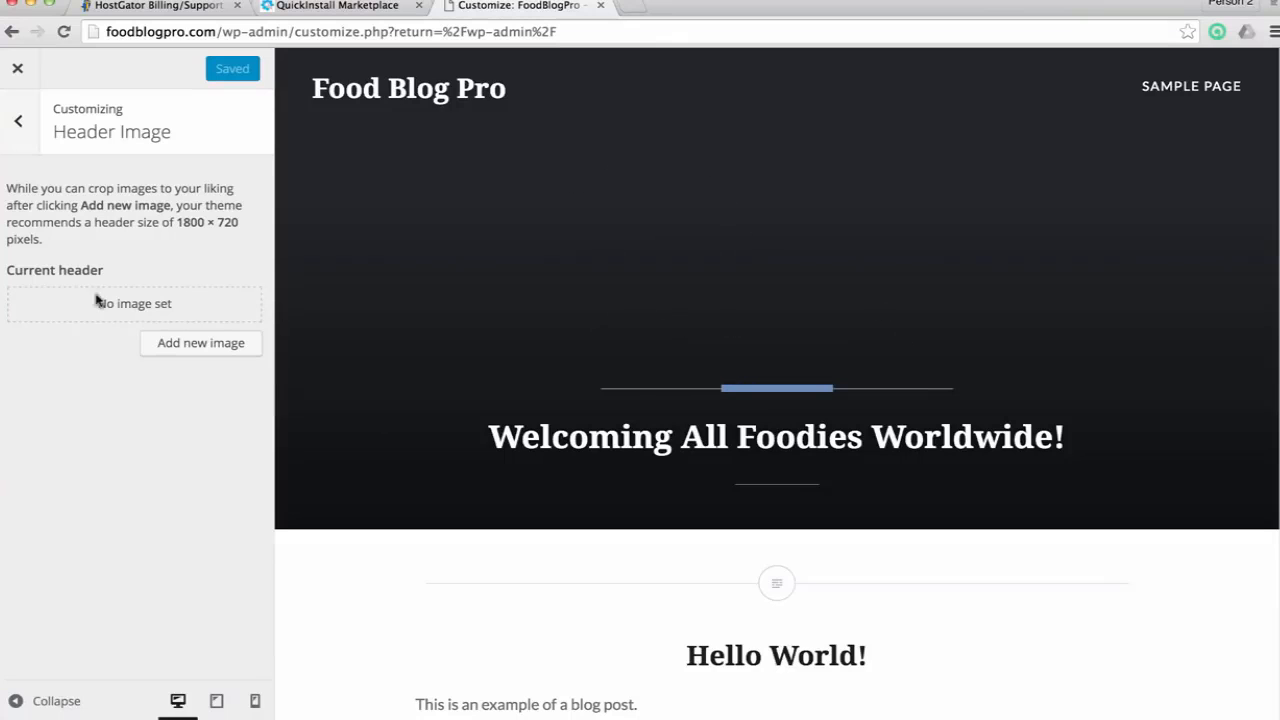
Choose pizzapieheader-2.jpg from the Media Library as the header image, skipping cropping
{"action": "left_click", "coordinate": [183, 341]}
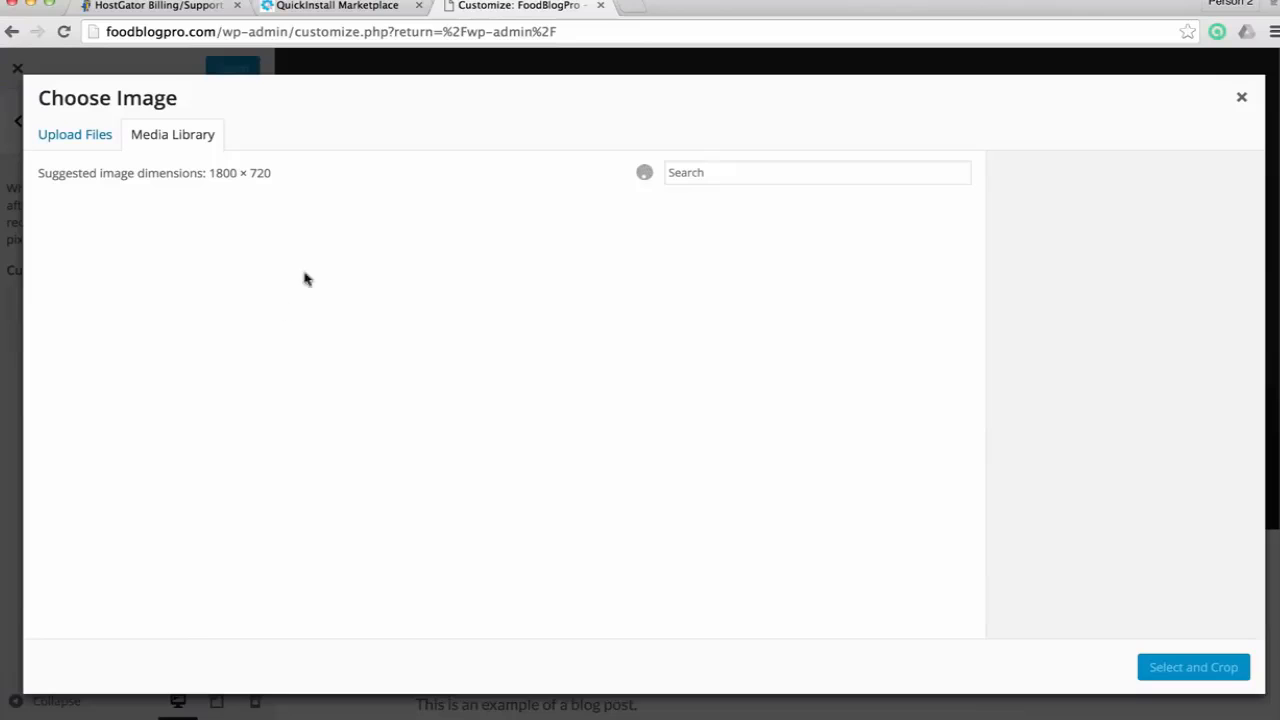
{"action": "left_click", "coordinate": [104, 137]}
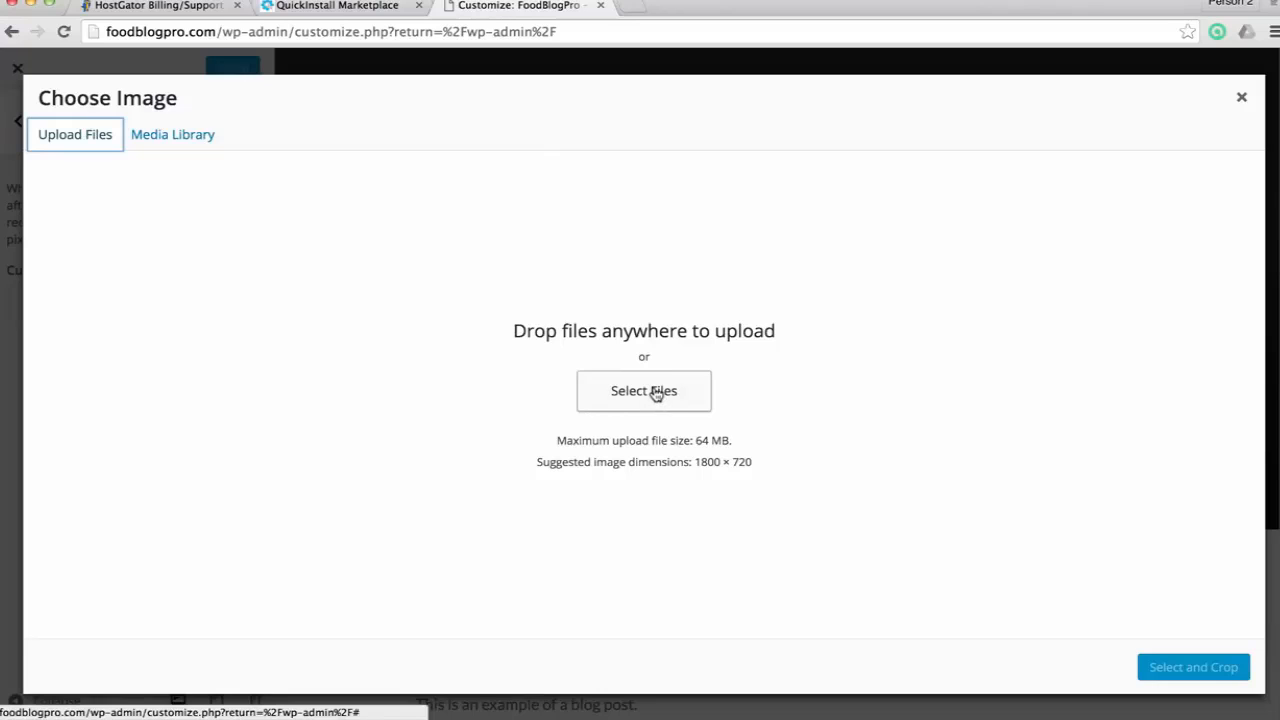
{"action": "left_click", "coordinate": [158, 137]}
{"action": "left_click", "coordinate": [120, 246]}
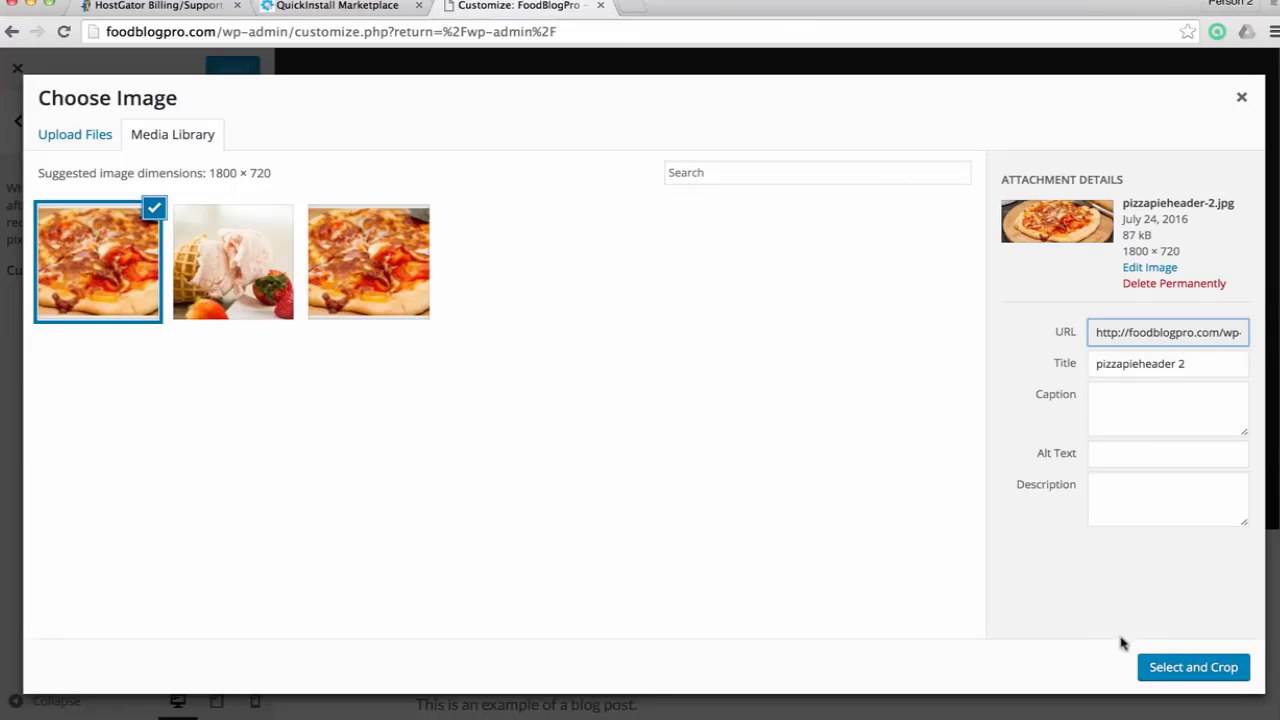
{"action": "left_click_drag", "start_coordinate": [1122, 251], "coordinate": [1181, 251]}
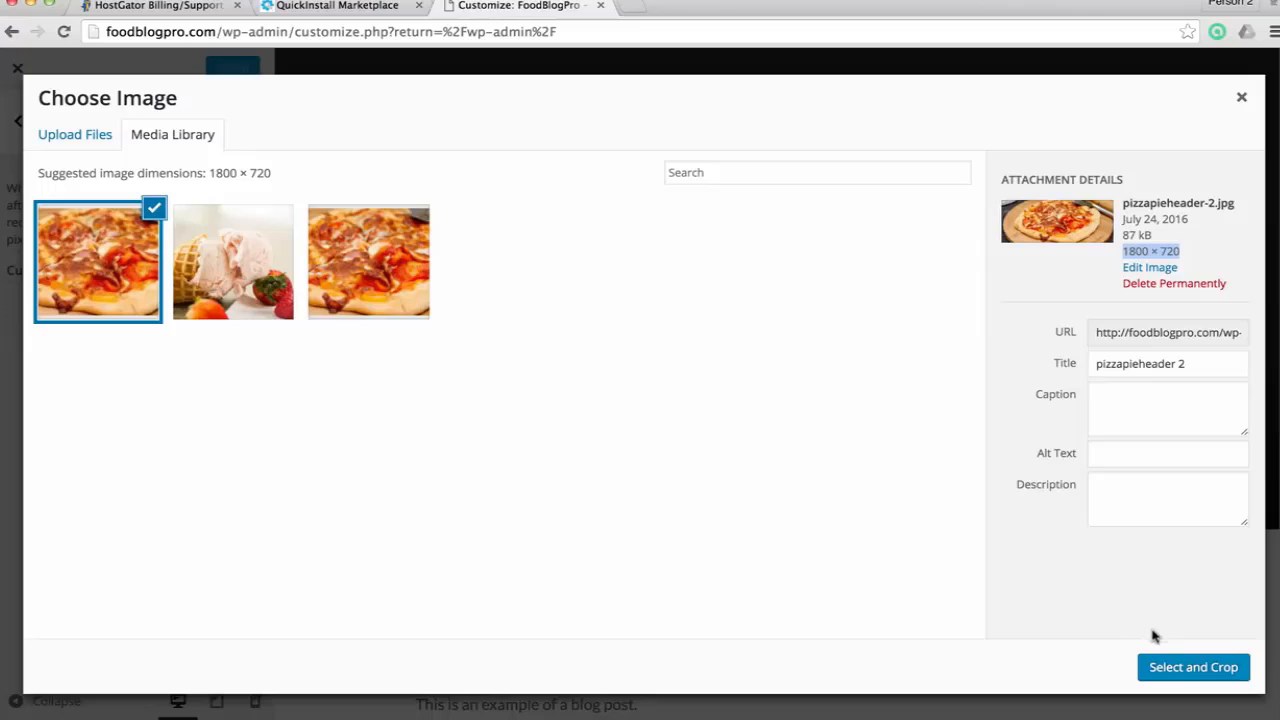
{"action": "left_click", "coordinate": [1180, 668]}
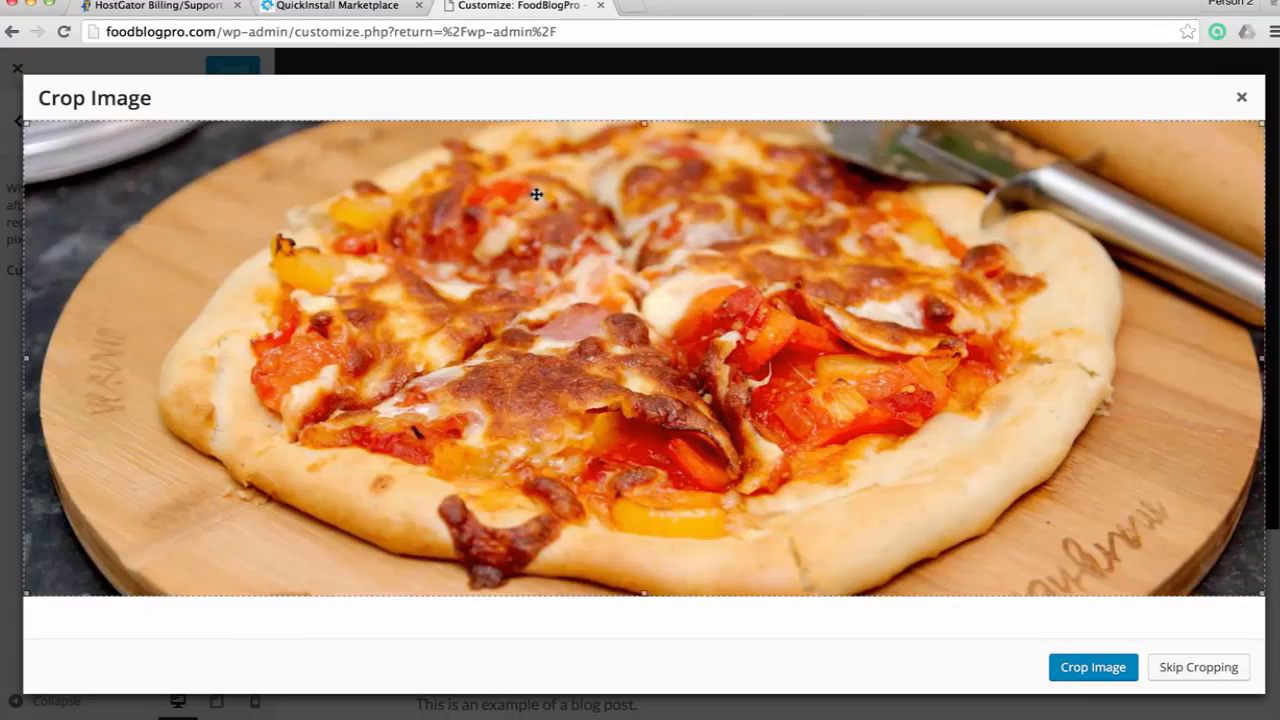
{"action": "left_click", "coordinate": [1176, 671]}
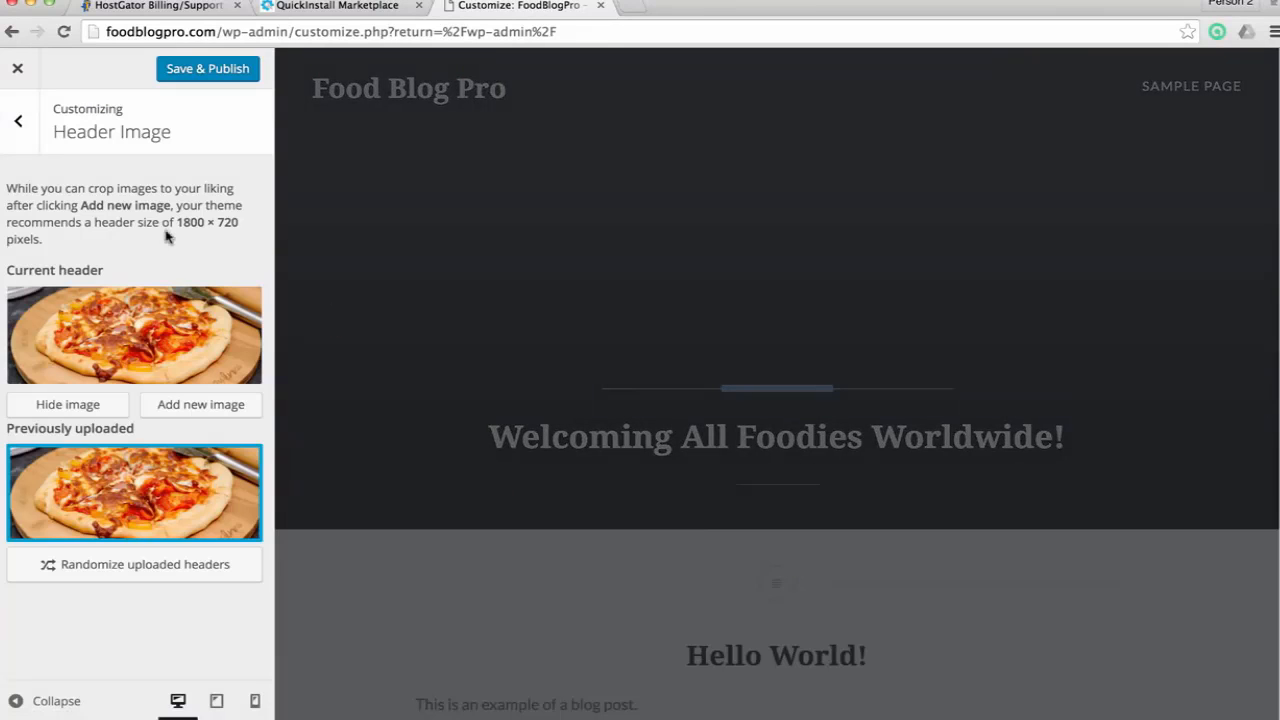
Save & Publish the 1800 × 720 pizza header and return to the section list
{"action": "left_click_drag", "start_coordinate": [177, 222], "coordinate": [238, 224]}
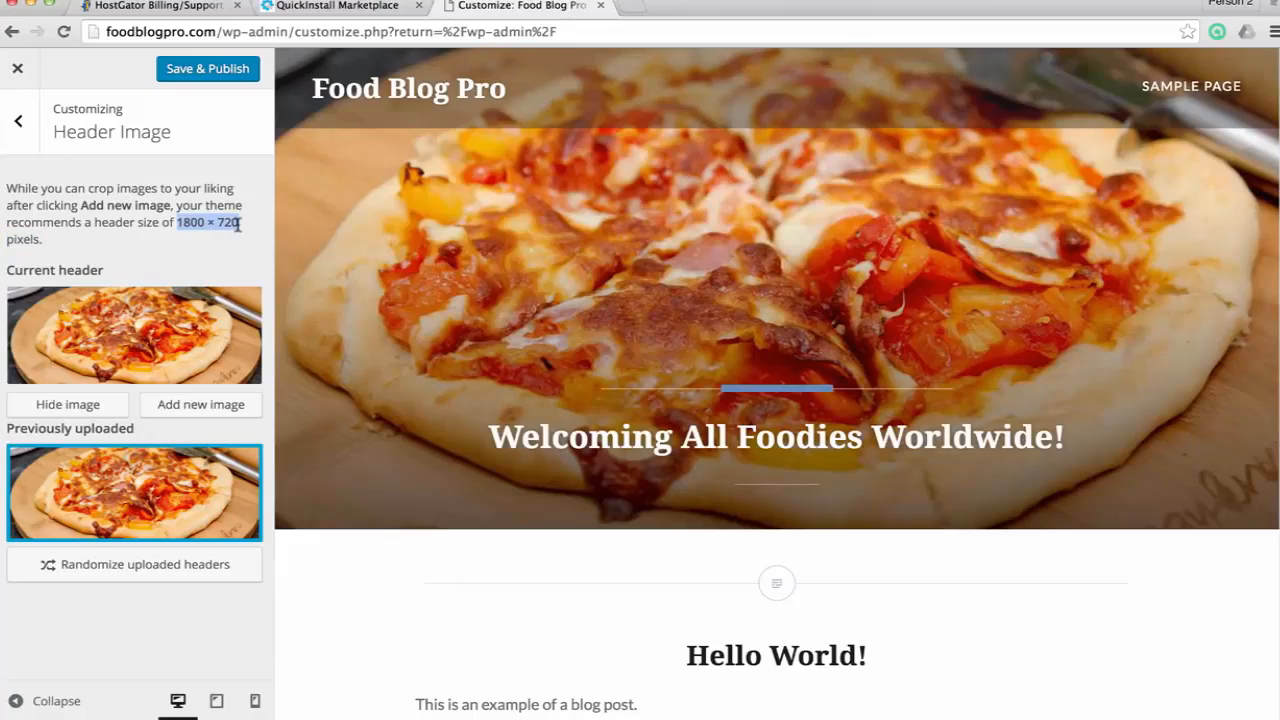
{"action": "left_click", "coordinate": [181, 224]}
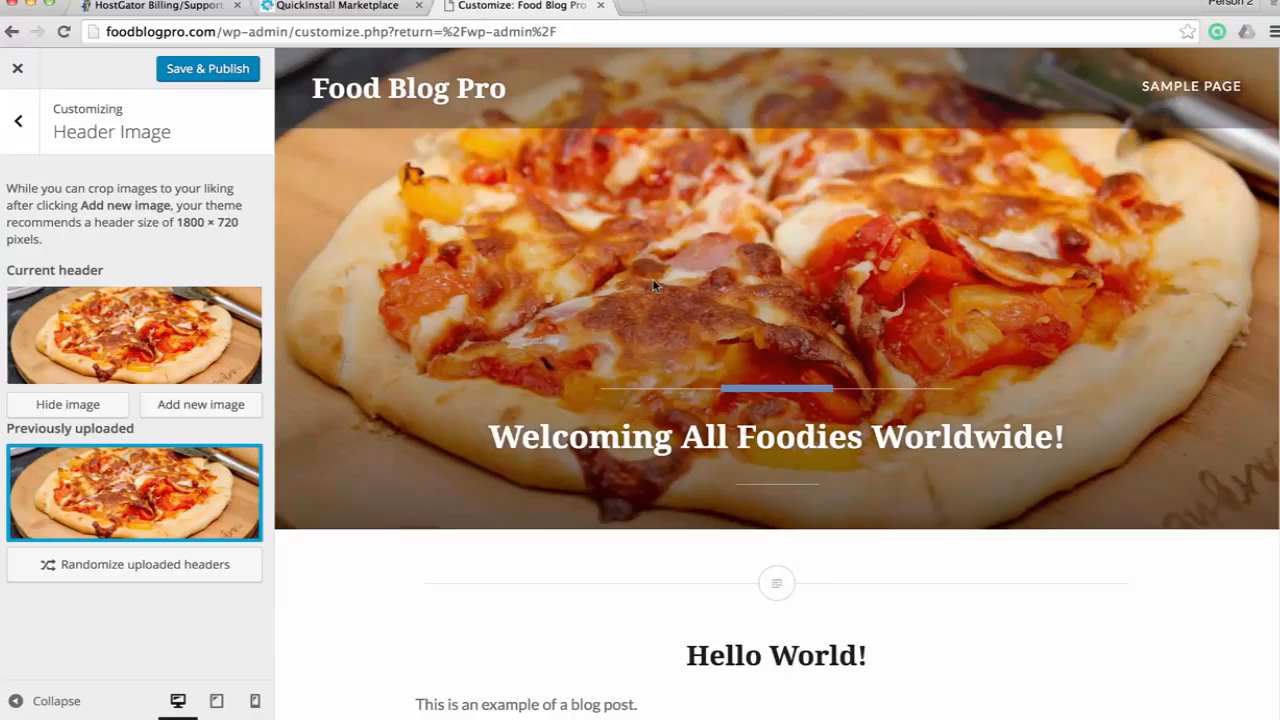
{"action": "scroll", "coordinate": [690, 435], "scroll_direction": "down", "scroll_amount": 5}
{"action": "scroll", "coordinate": [670, 420], "scroll_direction": "up", "scroll_amount": 5}
{"action": "left_click", "coordinate": [208, 70]}
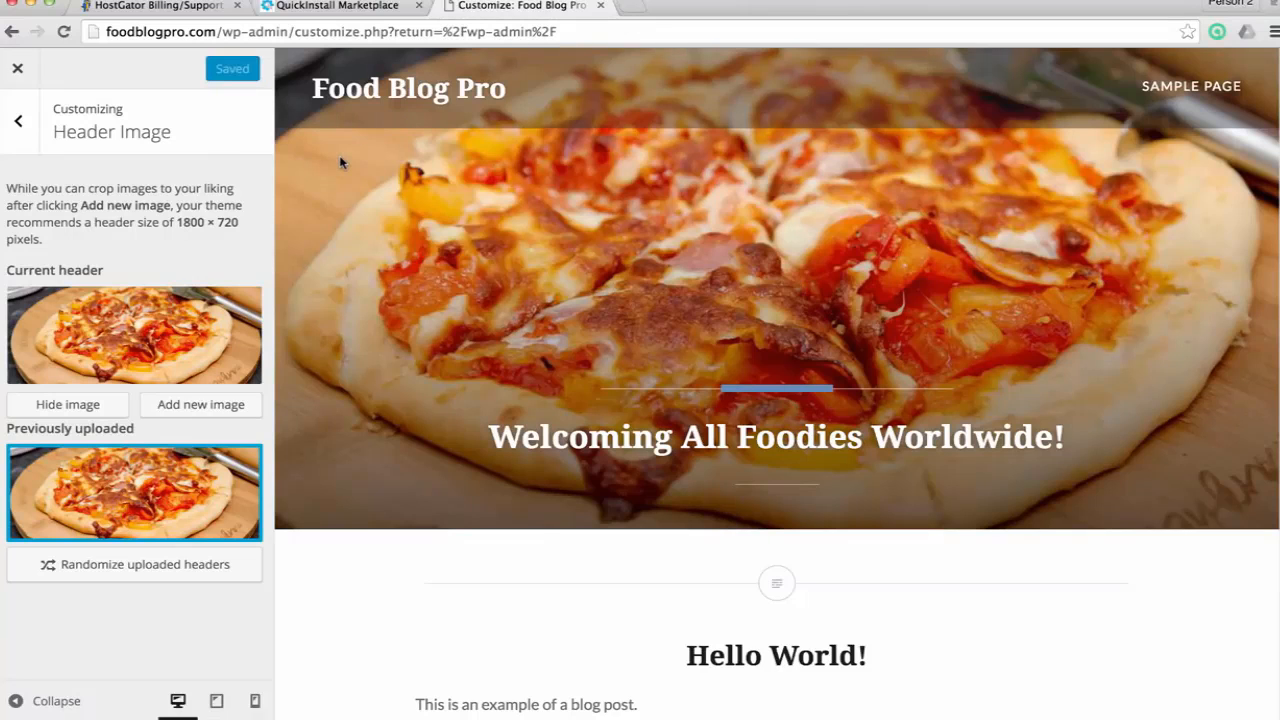
{"action": "left_click", "coordinate": [18, 121]}
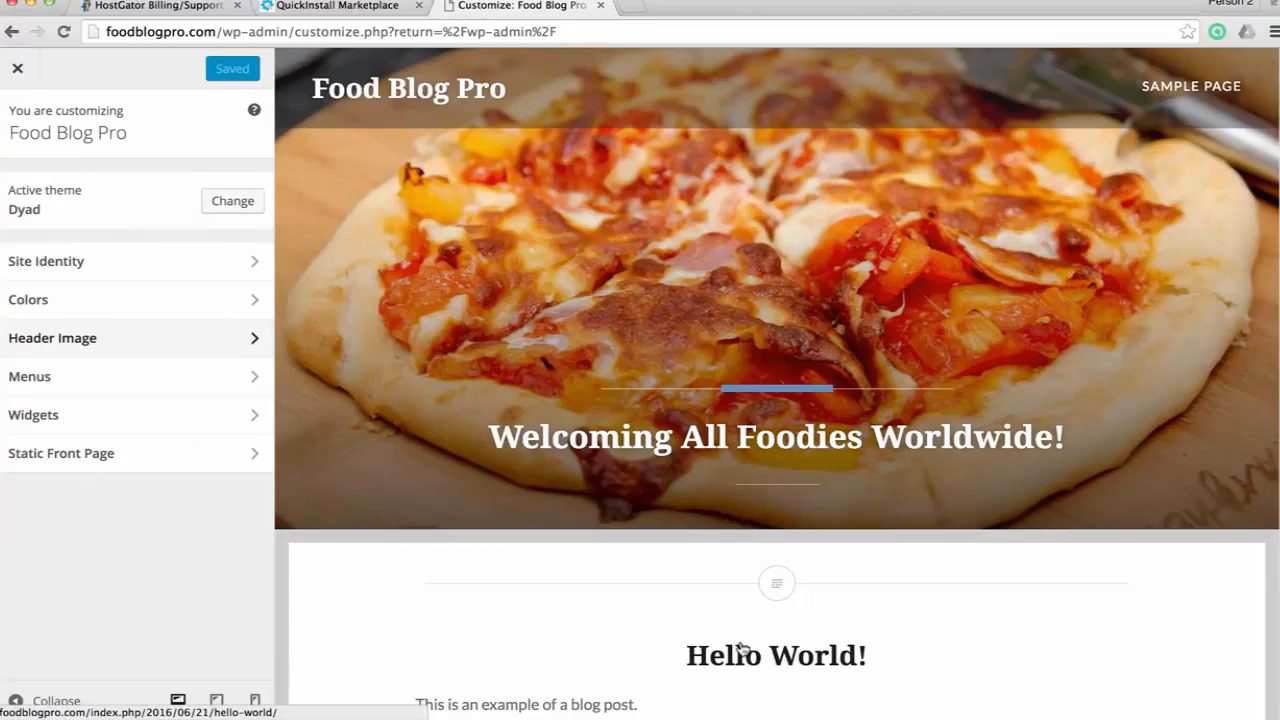
{"action": "scroll", "coordinate": [740, 650], "scroll_direction": "down", "scroll_amount": 3}
{"action": "scroll", "coordinate": [677, 560], "scroll_direction": "up", "scroll_amount": 3}
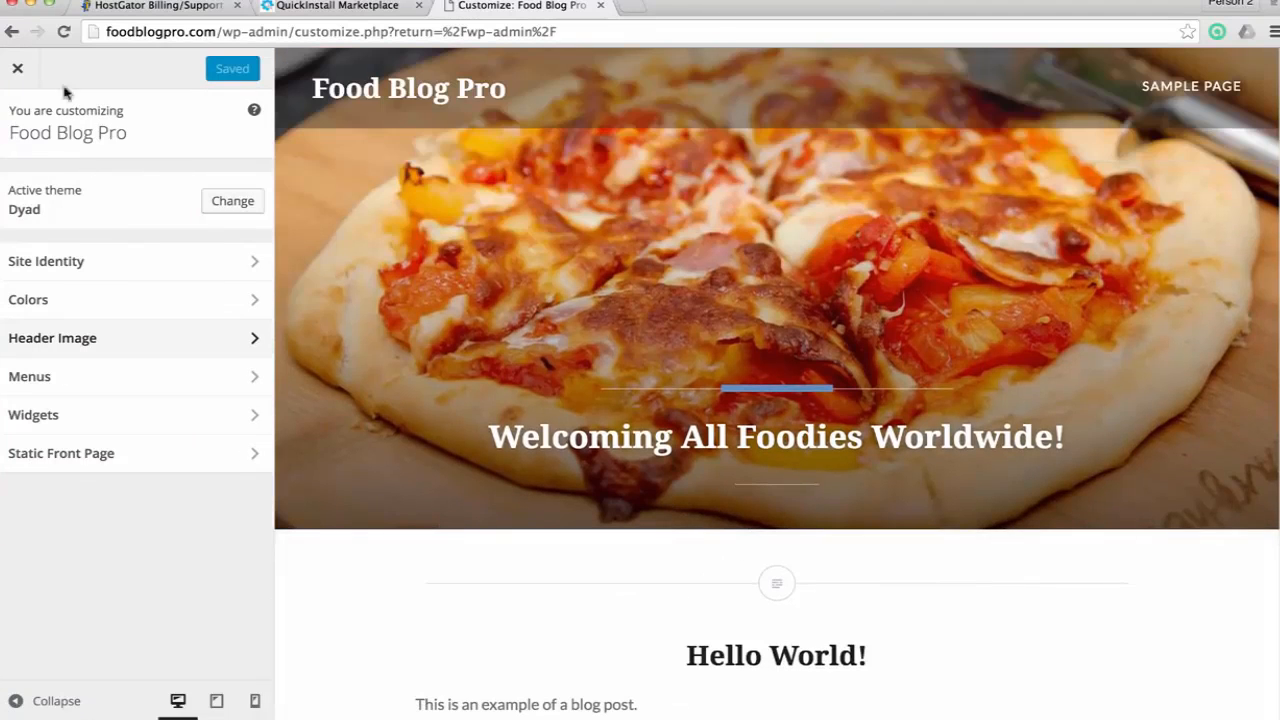
Close the Customizer and start a blank new post from the Posts menu
{"action": "left_click", "coordinate": [18, 68]}
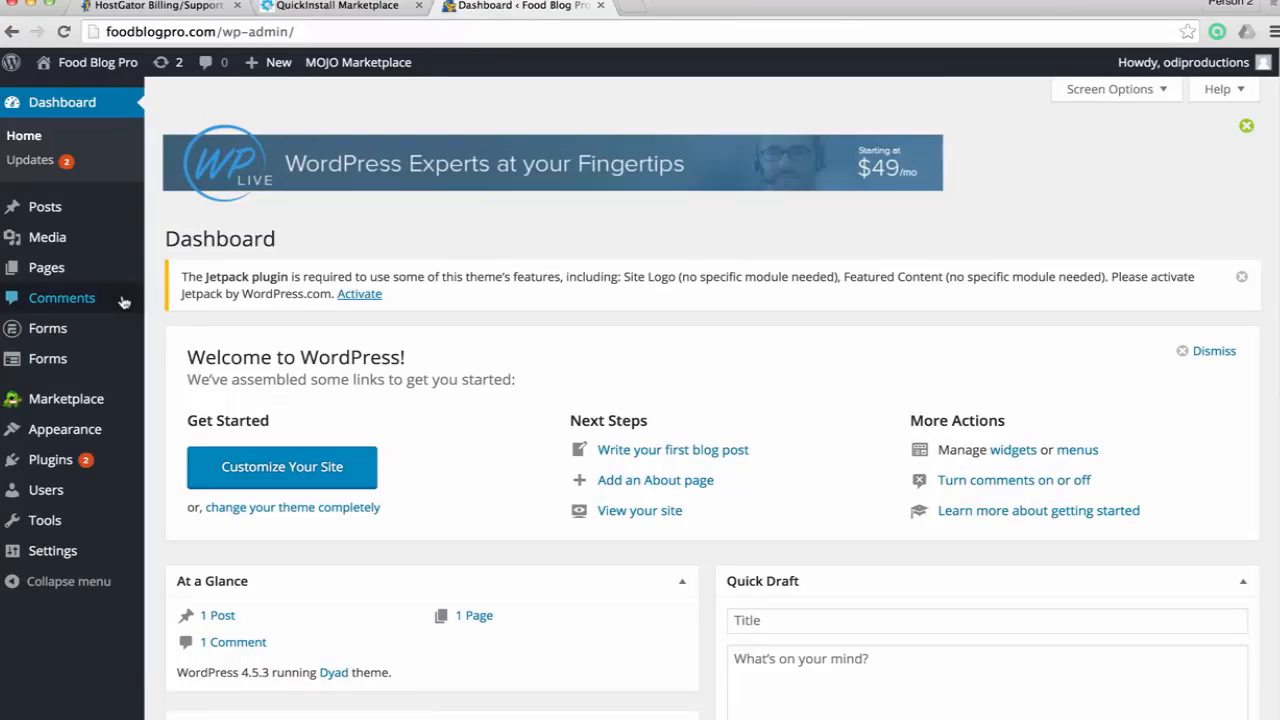
{"action": "mouse_move", "coordinate": [65, 212]}
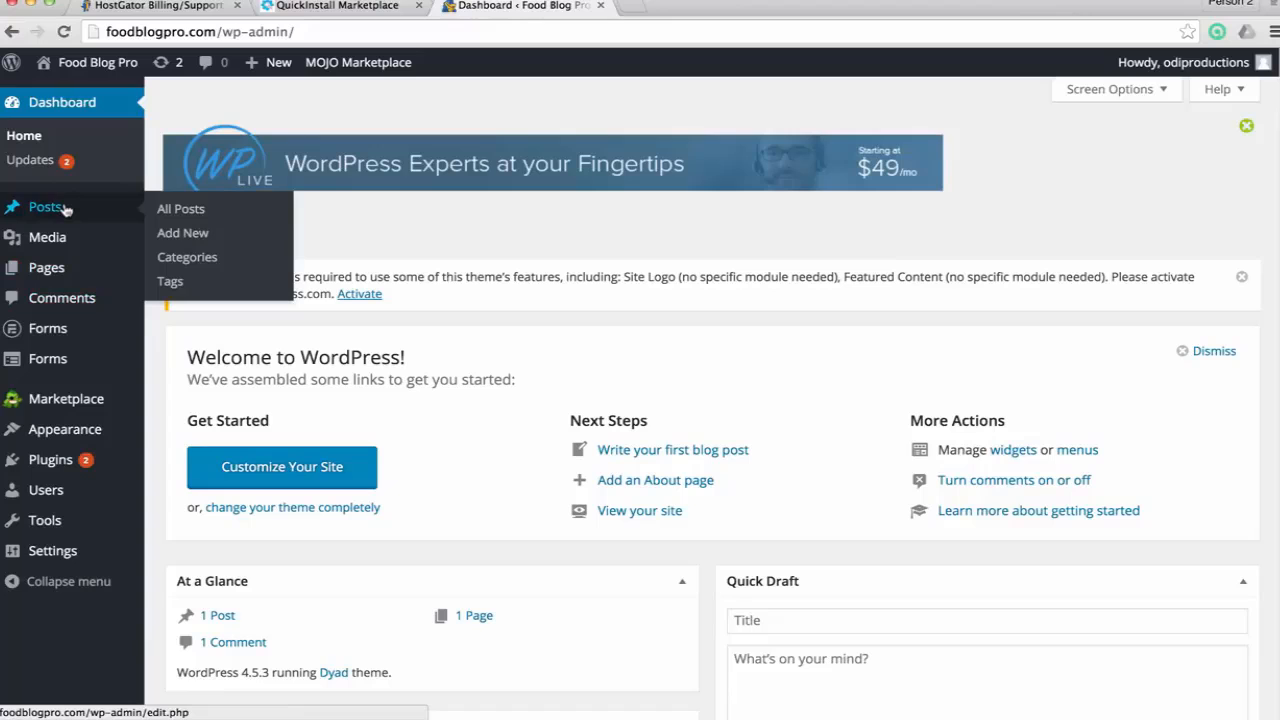
{"action": "left_click", "coordinate": [173, 210]}
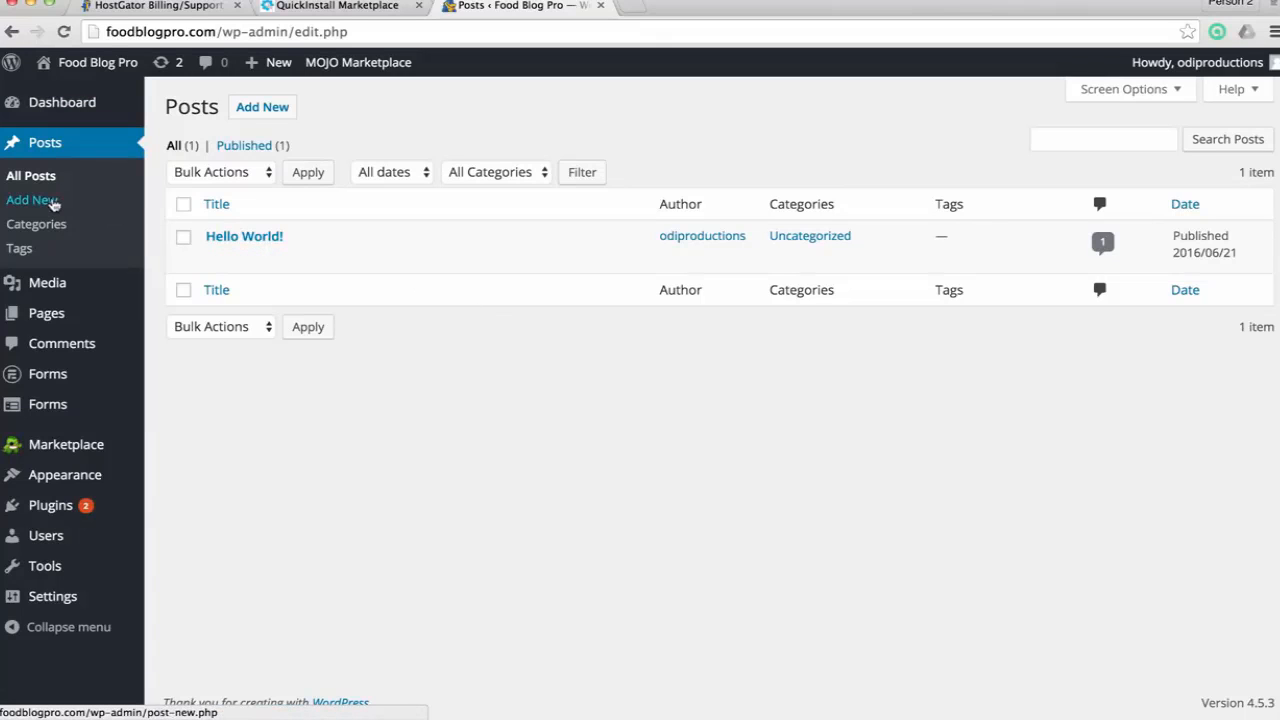
{"action": "left_click", "coordinate": [53, 202]}
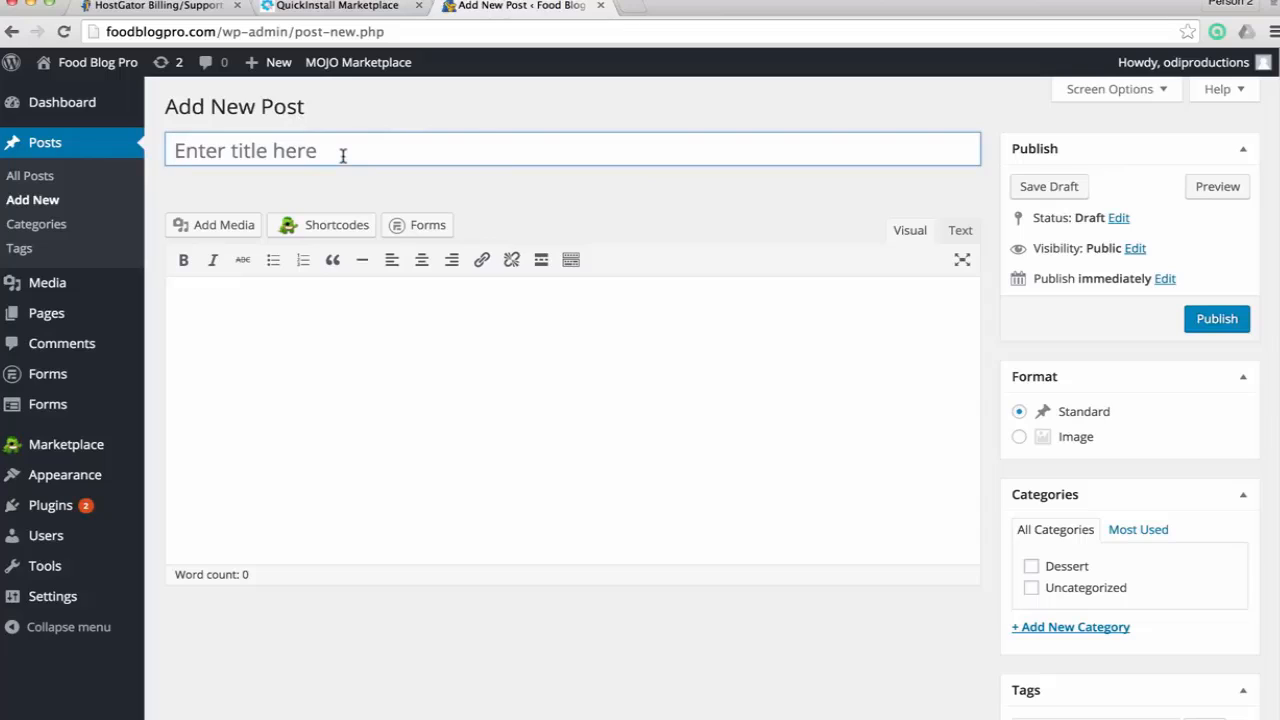
Title the post 'How to Eat Ice Cream (Step-by-Step!)' and write an intro line with Steps 1–5
{"action": "type", "text": "How to Ea"}
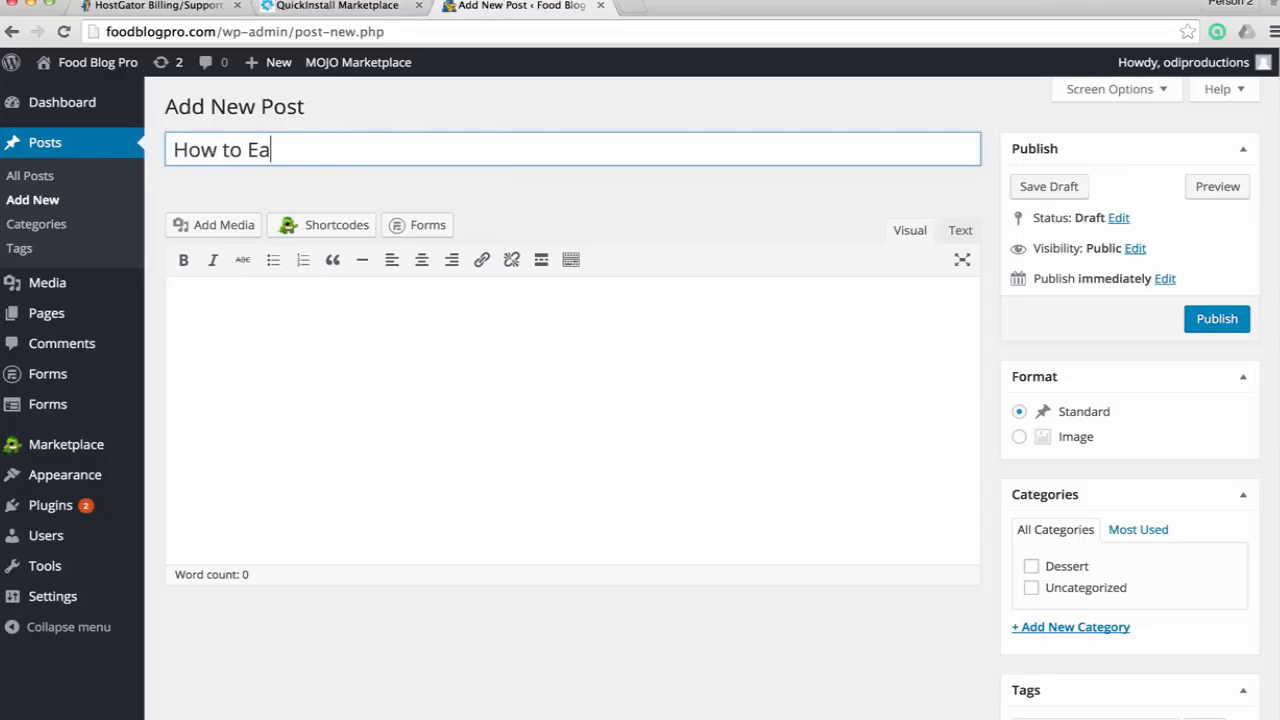
{"action": "type", "text": "t Ice Cream "}
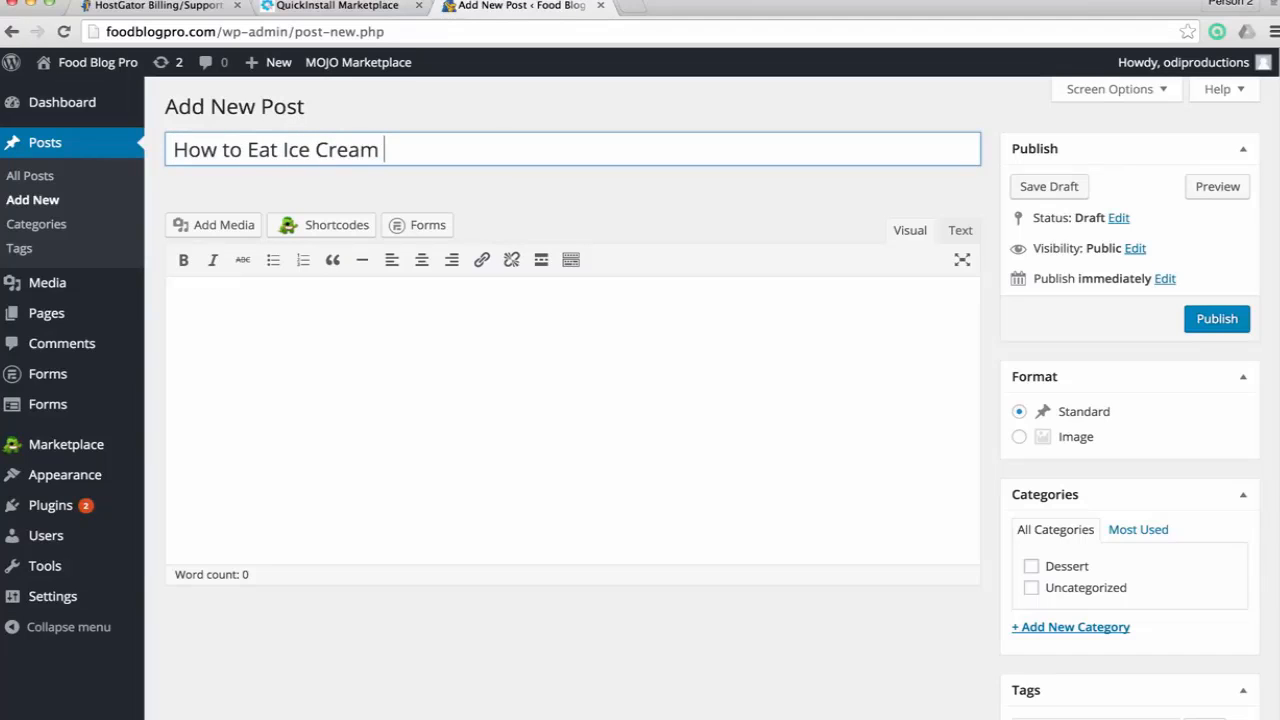
{"action": "type", "text": "(Step-by-Step!)"}
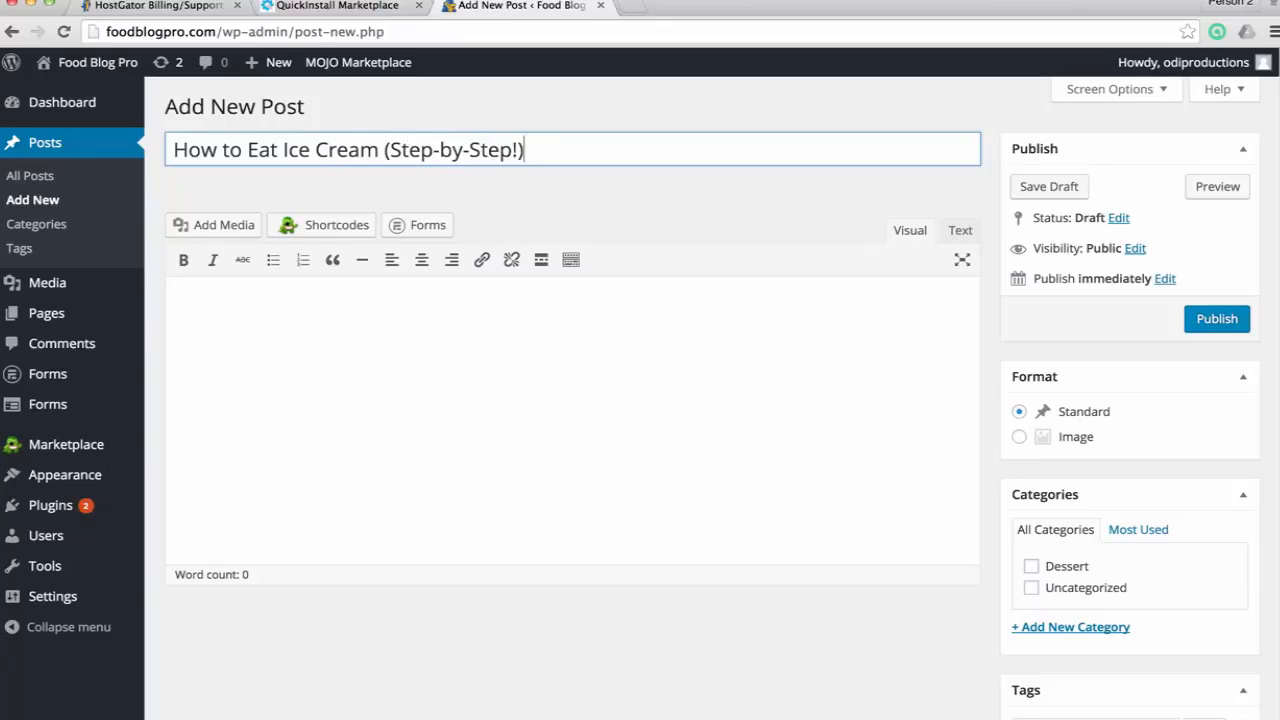
{"action": "left_click", "coordinate": [305, 311]}
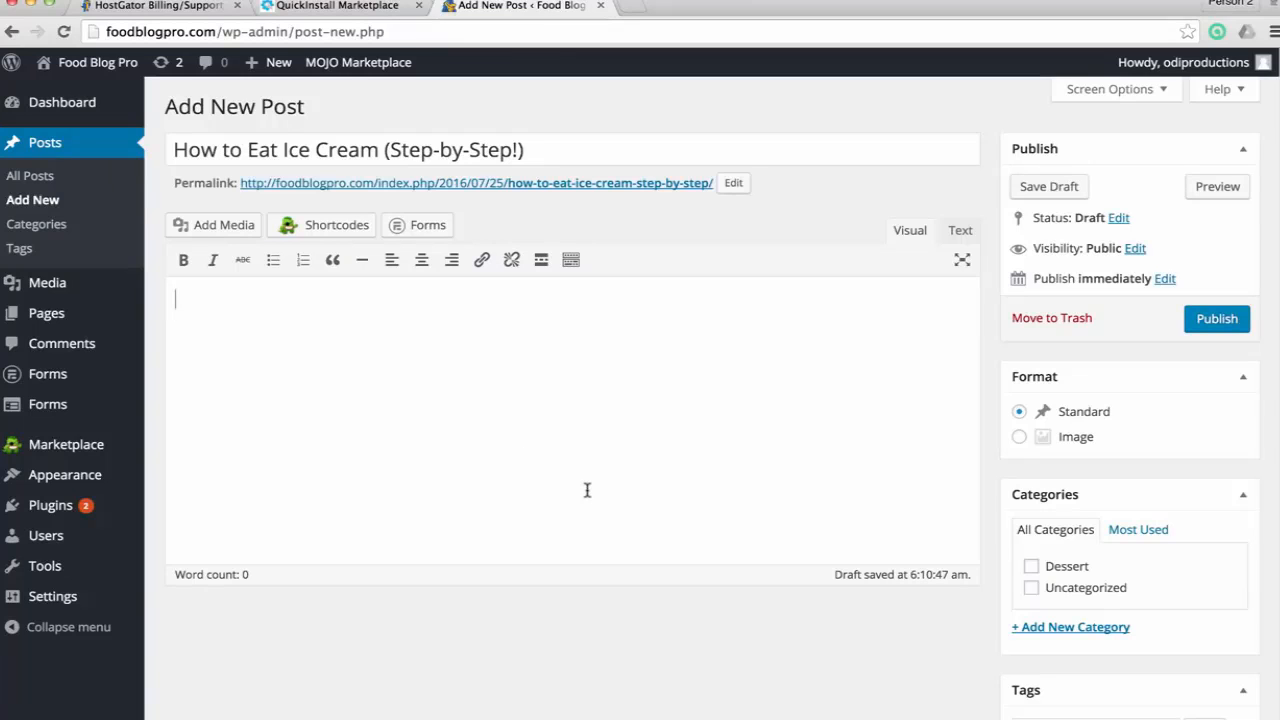
{"action": "type", "text": "This is my step-by-step"}
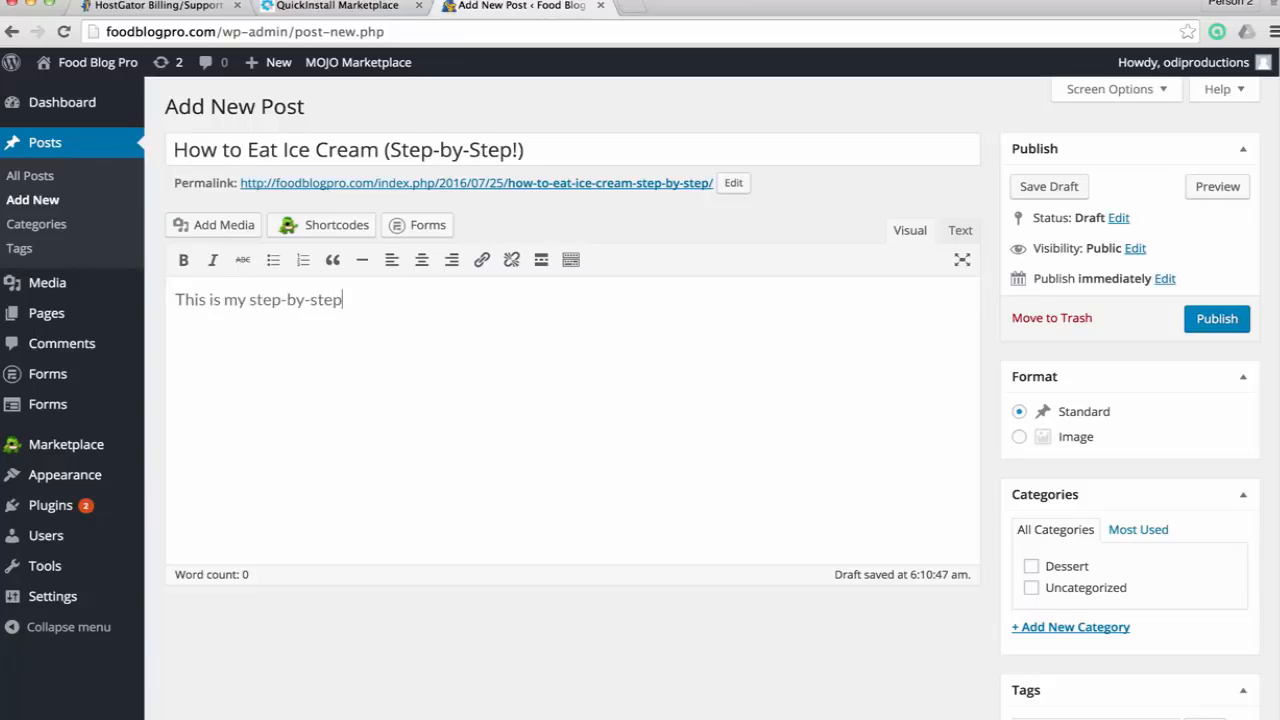
{"action": "type", "text": " tutorial for eating ice cream."}
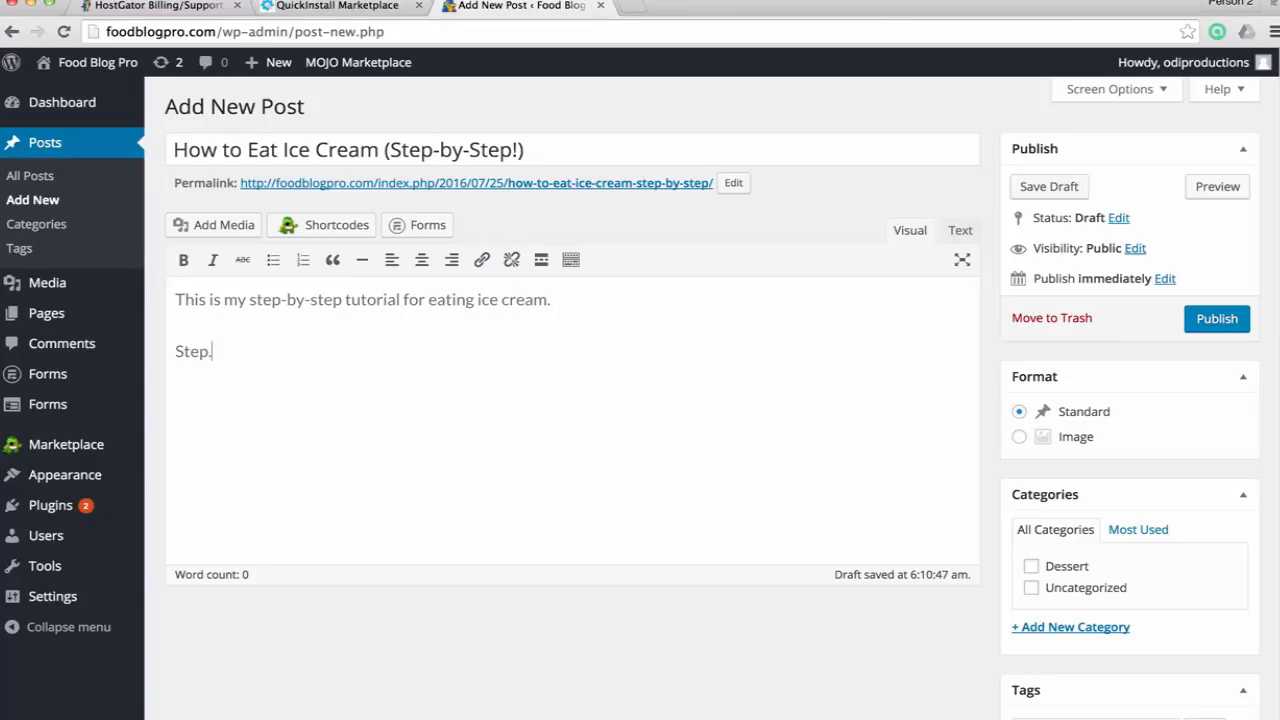
{"action": "type", "text": "Scoop ice cream out of tub. Step 2. Put ice cream into cone. Step 3. Lick ice cream until gone. Step 4. Eat Cone. Step 5. Repeat as needed."}
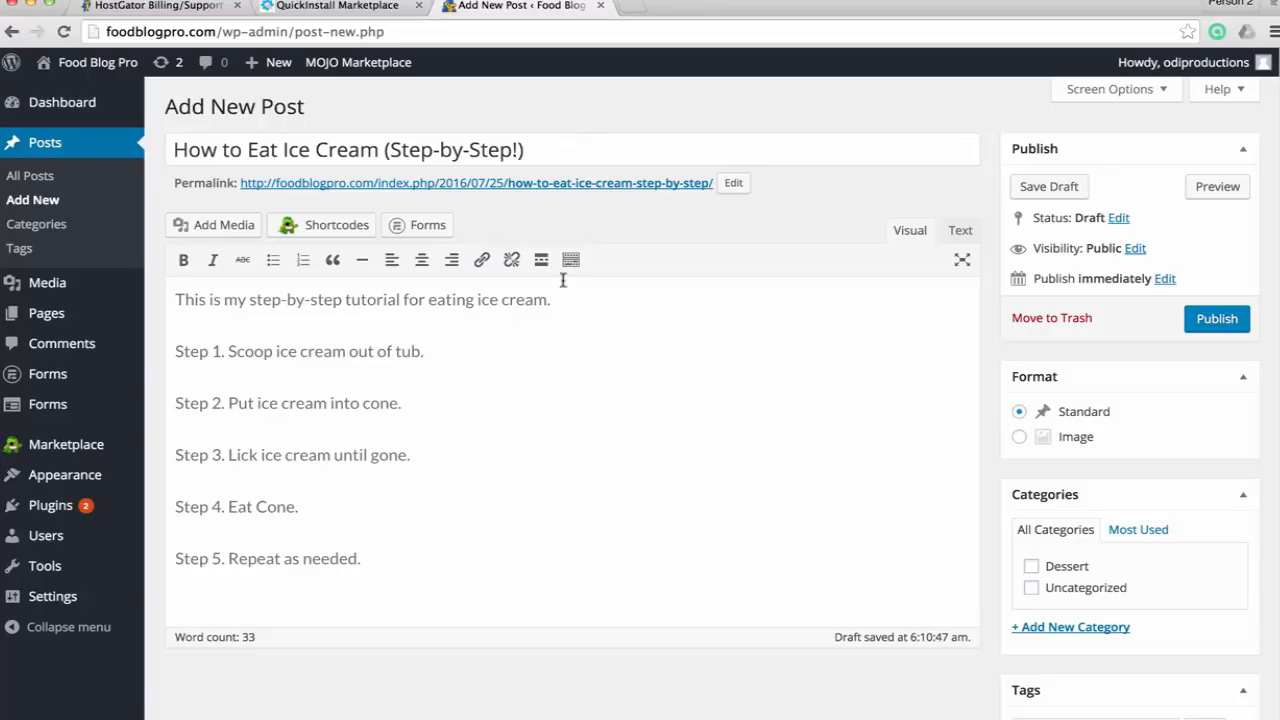
{"action": "key", "text": "super+a"}
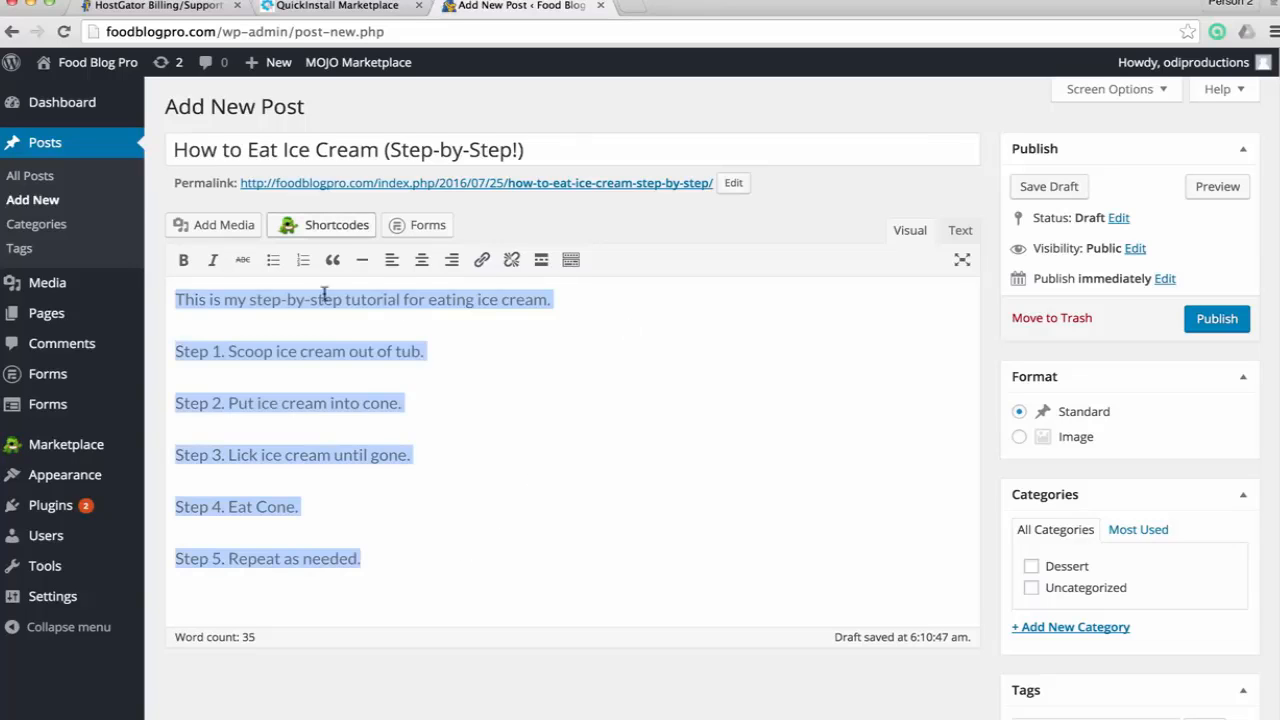
{"action": "left_click", "coordinate": [361, 328]}
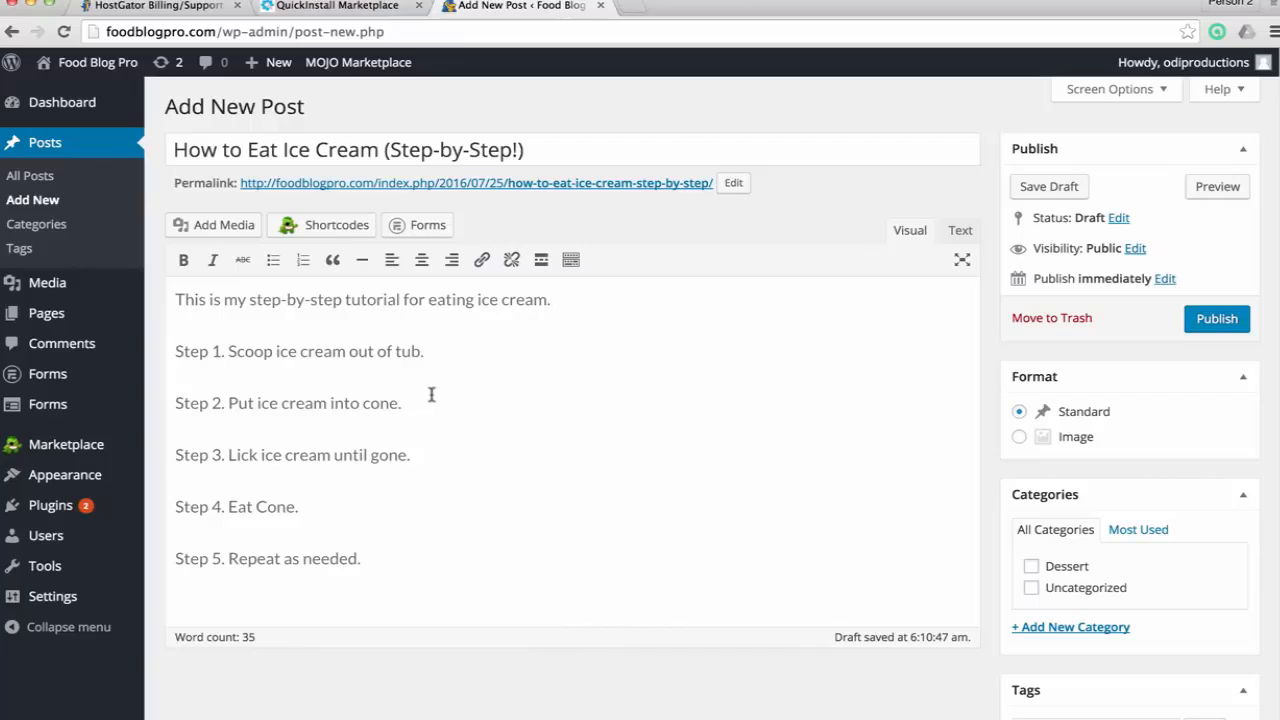
{"action": "left_click", "coordinate": [551, 417]}
{"action": "scroll", "coordinate": [850, 410], "scroll_direction": "down", "scroll_amount": 3}
{"action": "scroll", "coordinate": [885, 274], "scroll_direction": "up", "scroll_amount": 3}
{"action": "scroll", "coordinate": [855, 350], "scroll_direction": "down", "scroll_amount": 4}
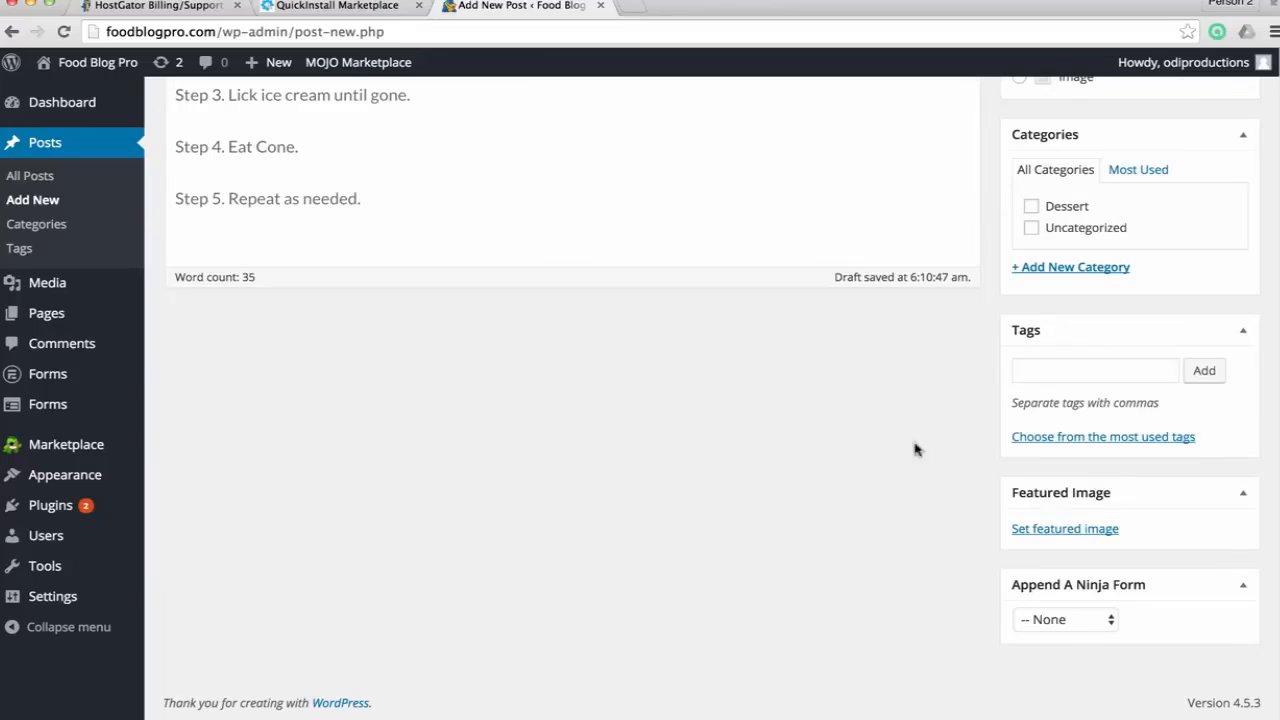
Set the ice cream photo as the post's featured image
{"action": "left_click", "coordinate": [1062, 529]}
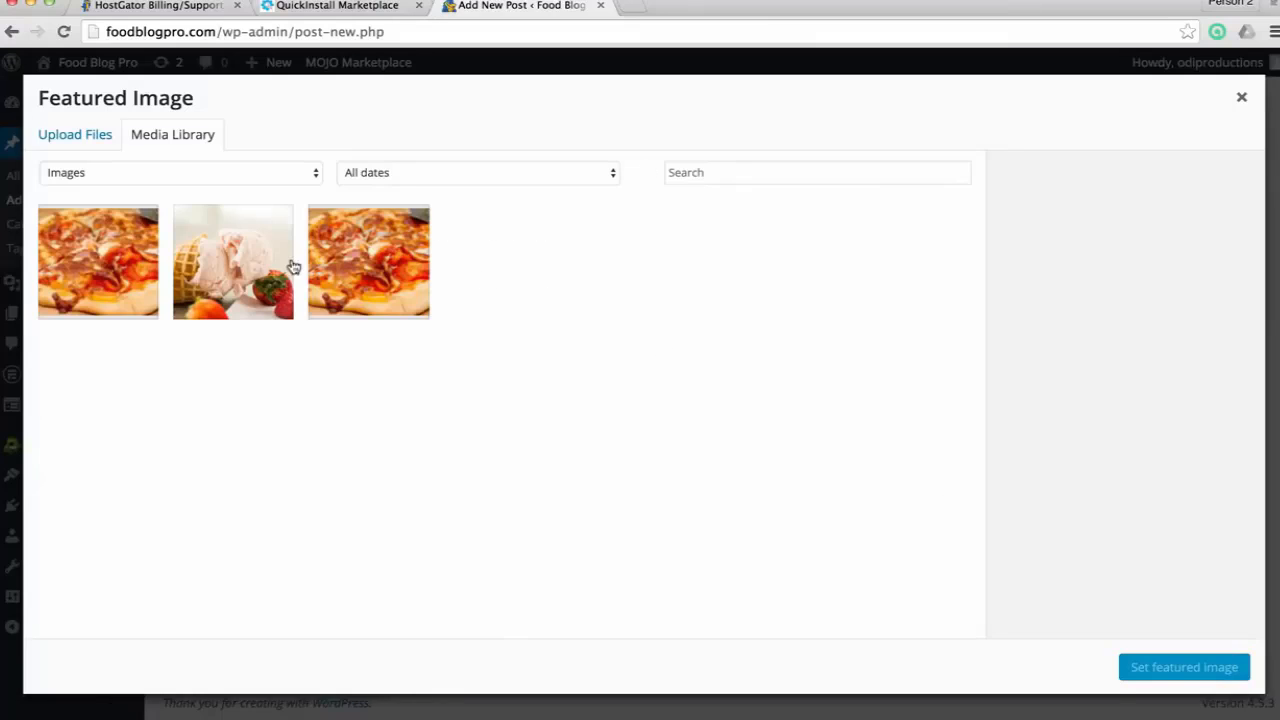
{"action": "left_click", "coordinate": [235, 265]}
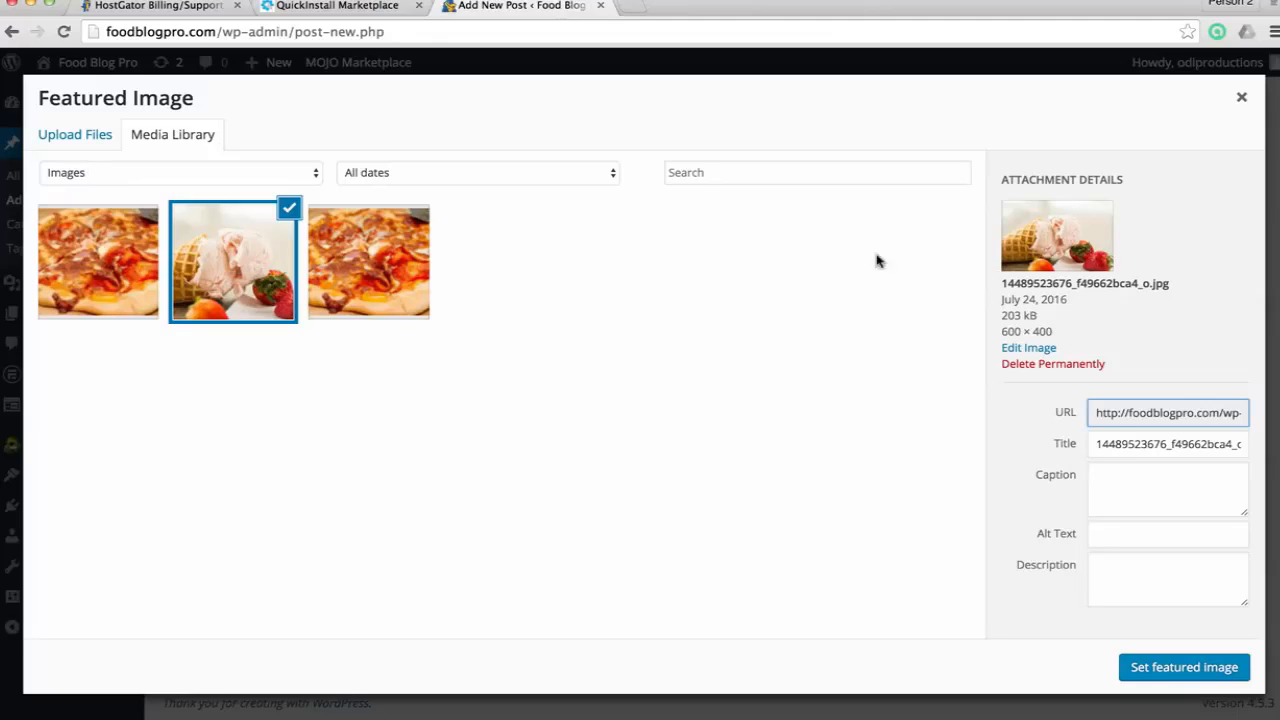
{"action": "left_click", "coordinate": [1203, 668]}
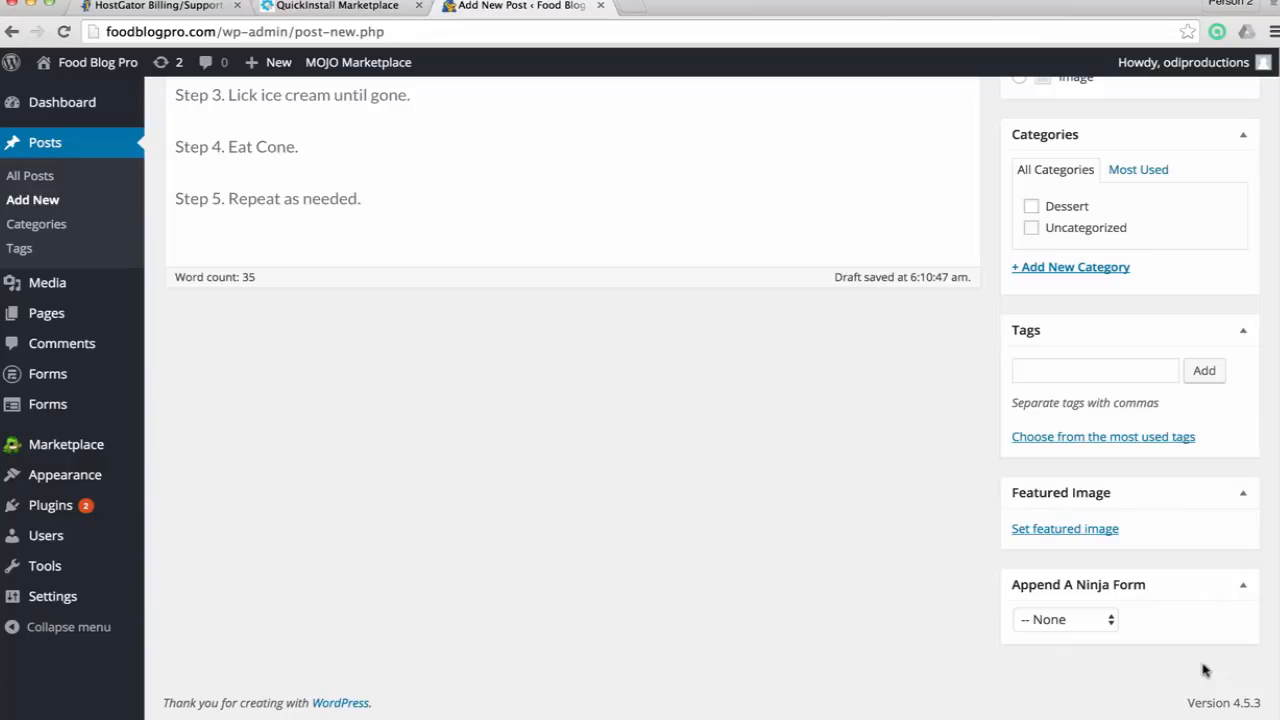
{"action": "scroll", "coordinate": [1153, 590], "scroll_direction": "down", "scroll_amount": 3}
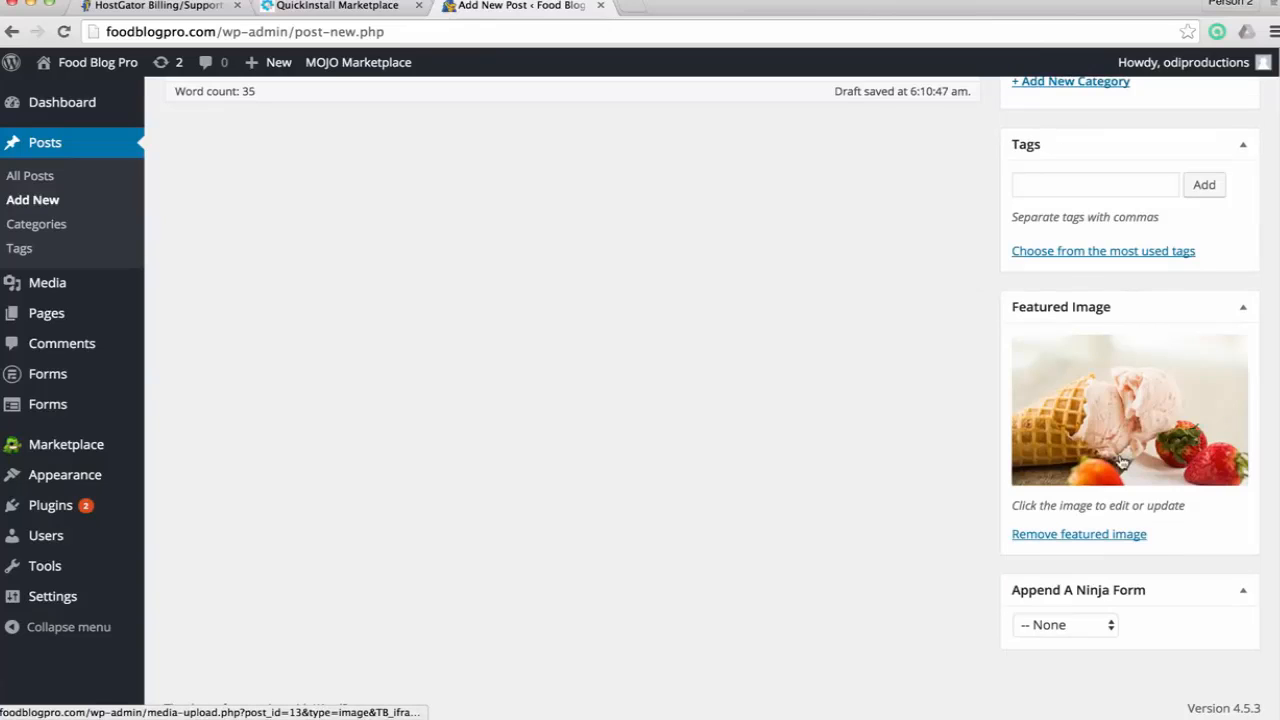
{"action": "scroll", "coordinate": [1113, 455], "scroll_direction": "up", "scroll_amount": 7}
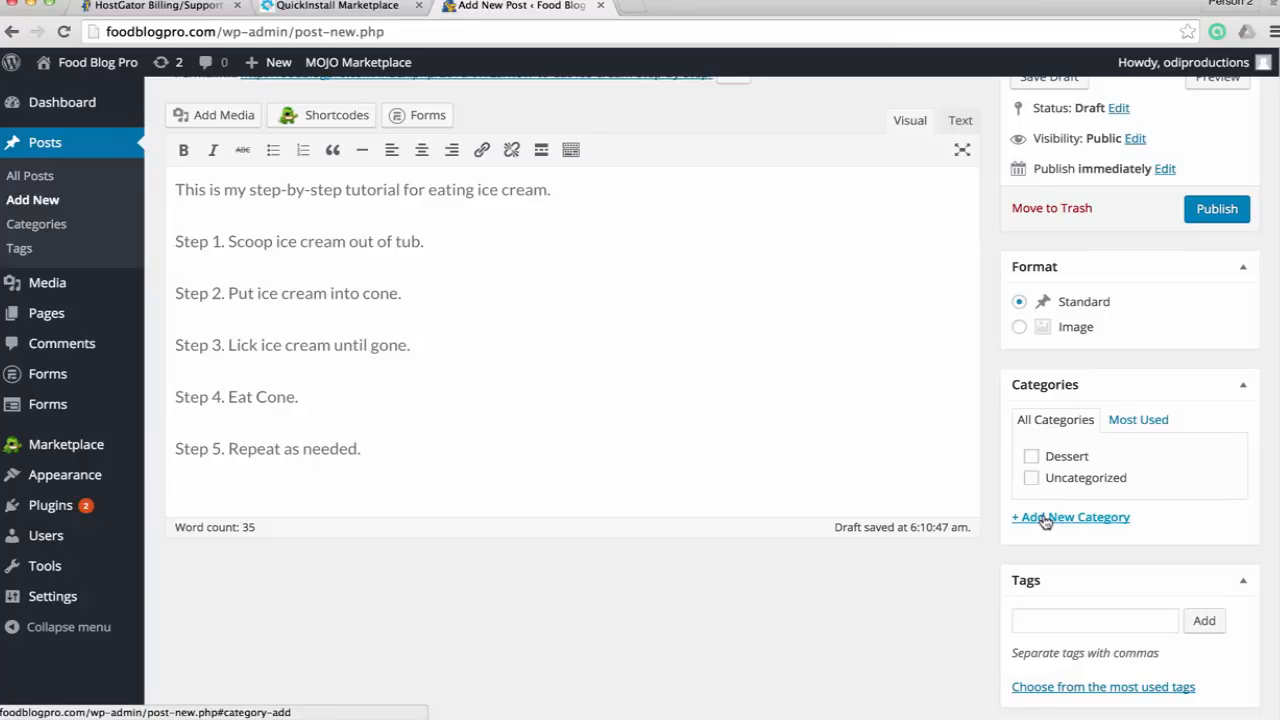
File the post under the Dessert category and return to the top of the editor
{"action": "left_click", "coordinate": [1031, 456]}
{"action": "scroll", "coordinate": [1053, 505], "scroll_direction": "up", "scroll_amount": 1}
{"action": "scroll", "coordinate": [1053, 505], "scroll_direction": "up", "scroll_amount": 1}
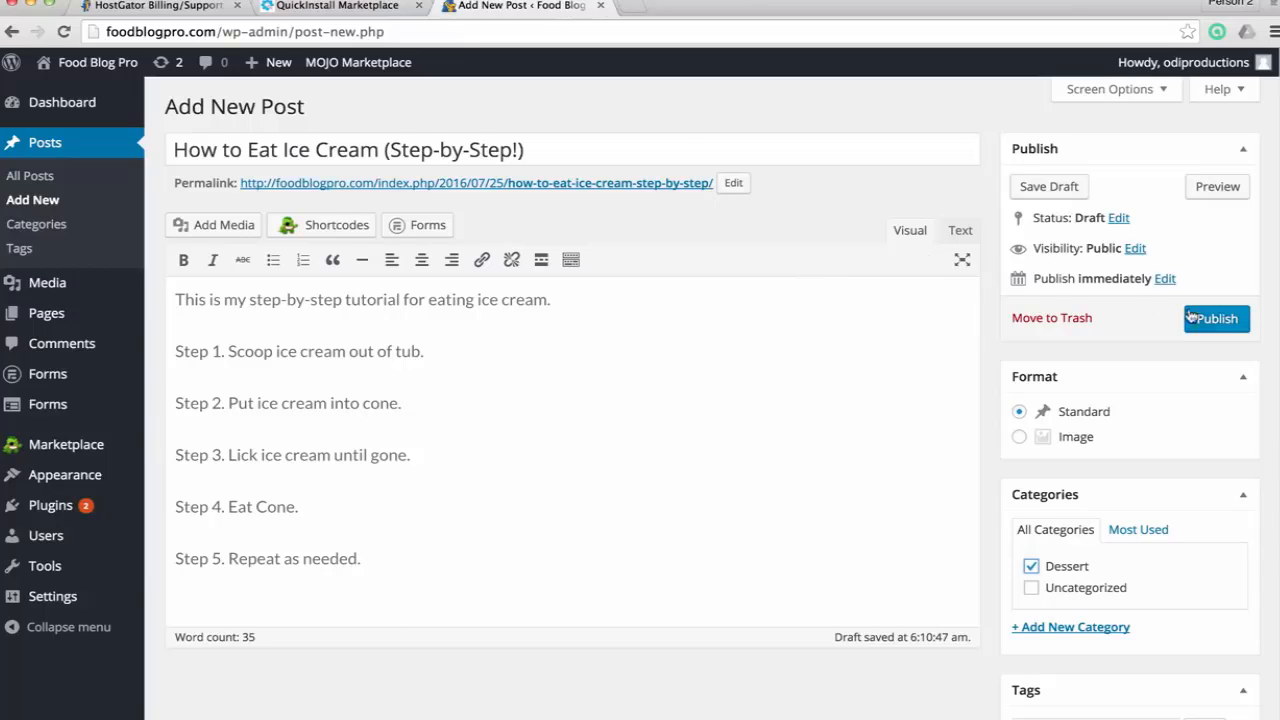
Publish the ice cream post and visit the live Food Blog Pro site
{"action": "left_click", "coordinate": [1233, 320]}
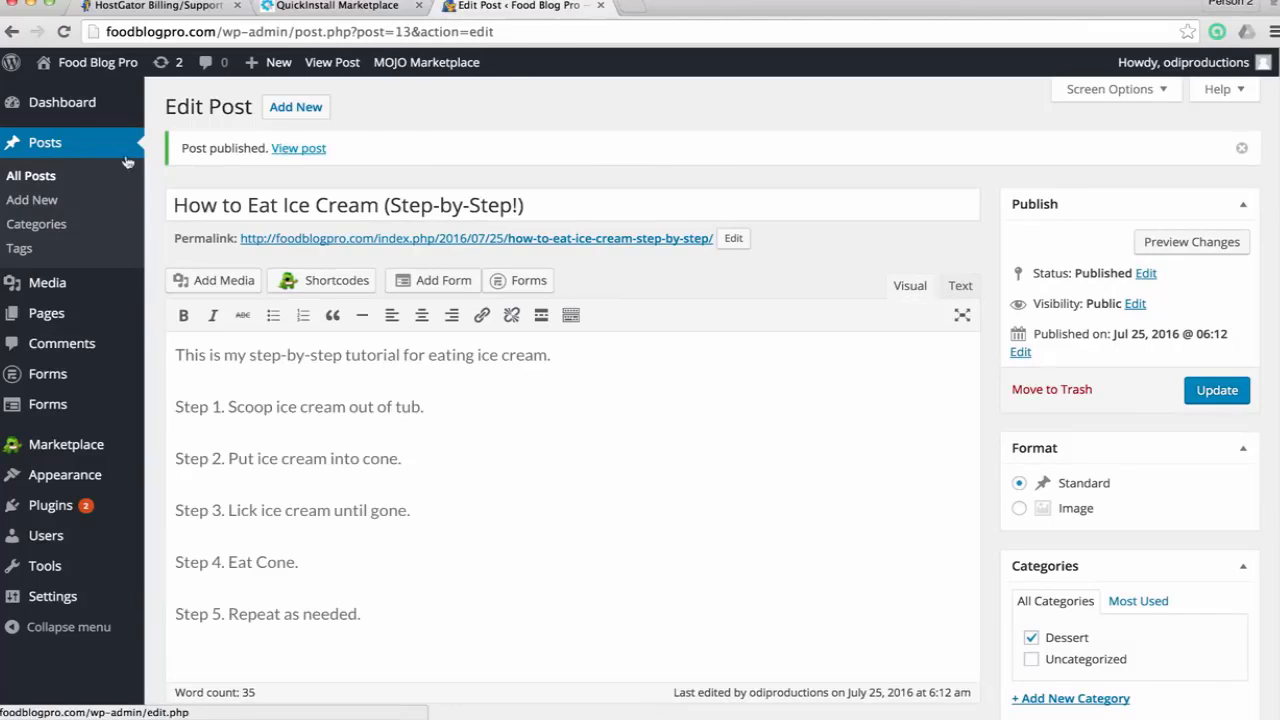
{"action": "left_click", "coordinate": [82, 96]}
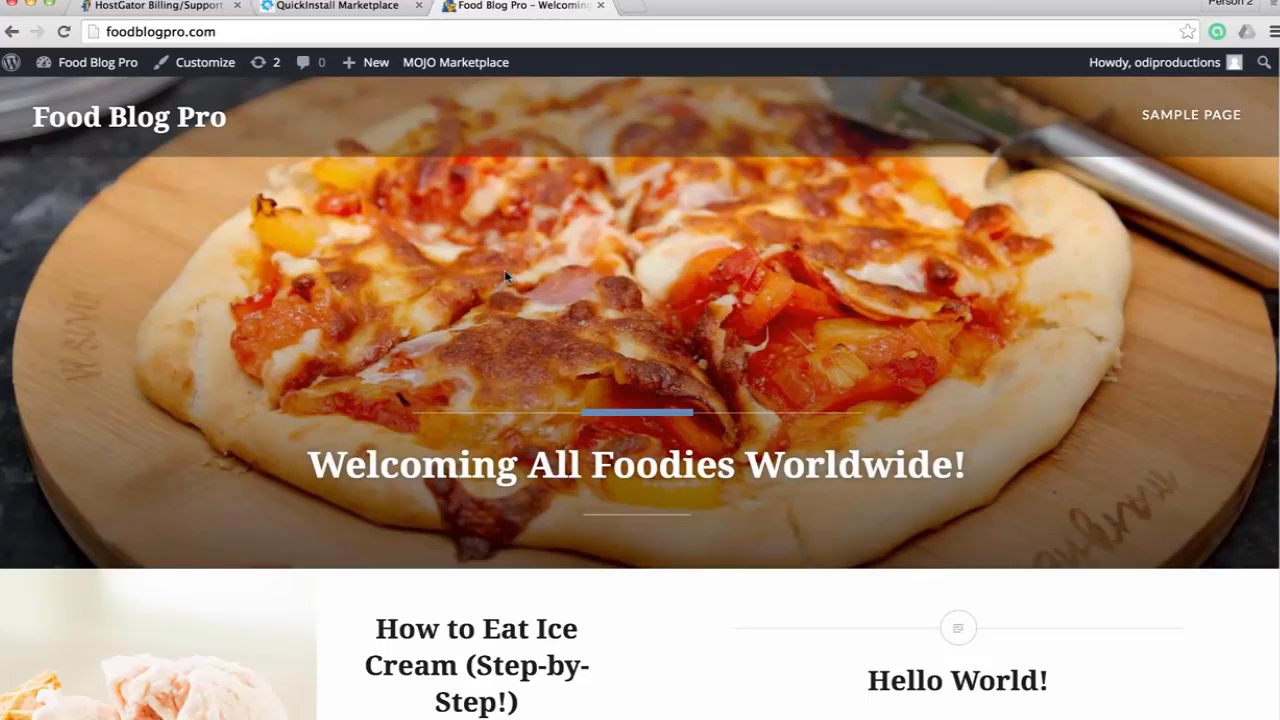
Scroll the home page and open the 'How to Eat Ice Cream (Step-by-Step!)' post
{"action": "scroll", "coordinate": [493, 271], "scroll_direction": "down", "scroll_amount": 5}
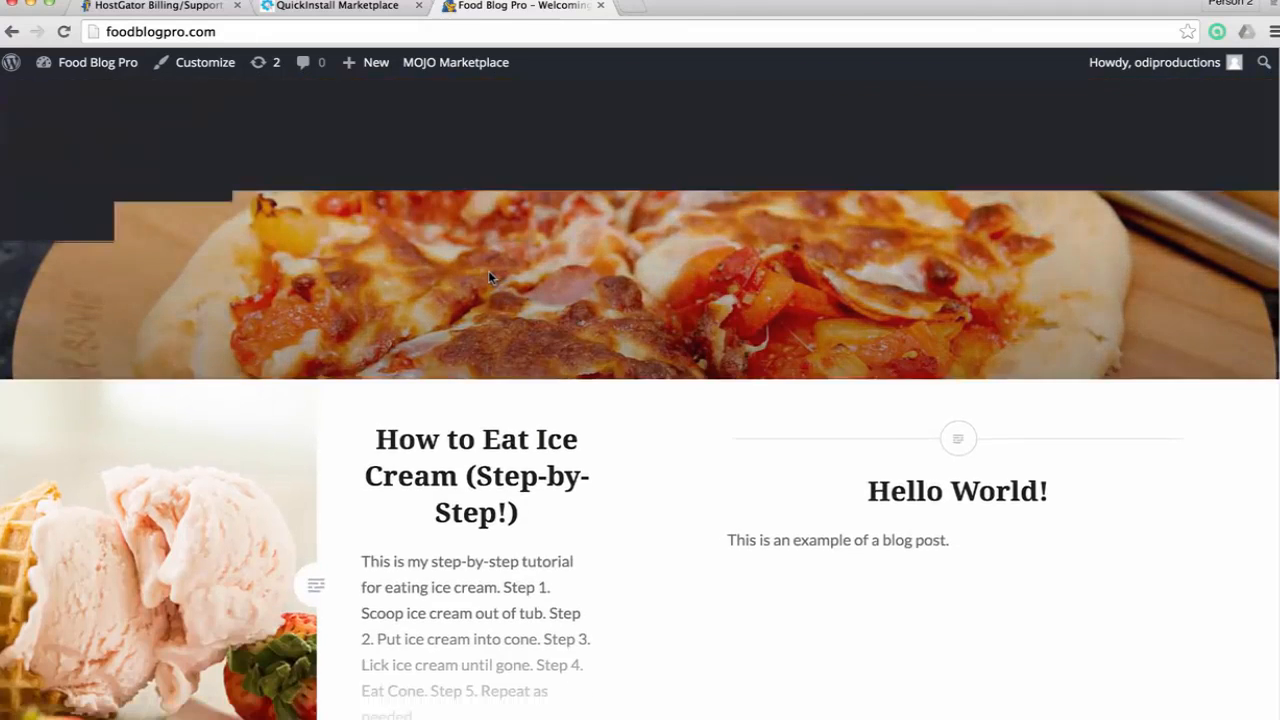
{"action": "scroll", "coordinate": [489, 275], "scroll_direction": "down", "scroll_amount": 1}
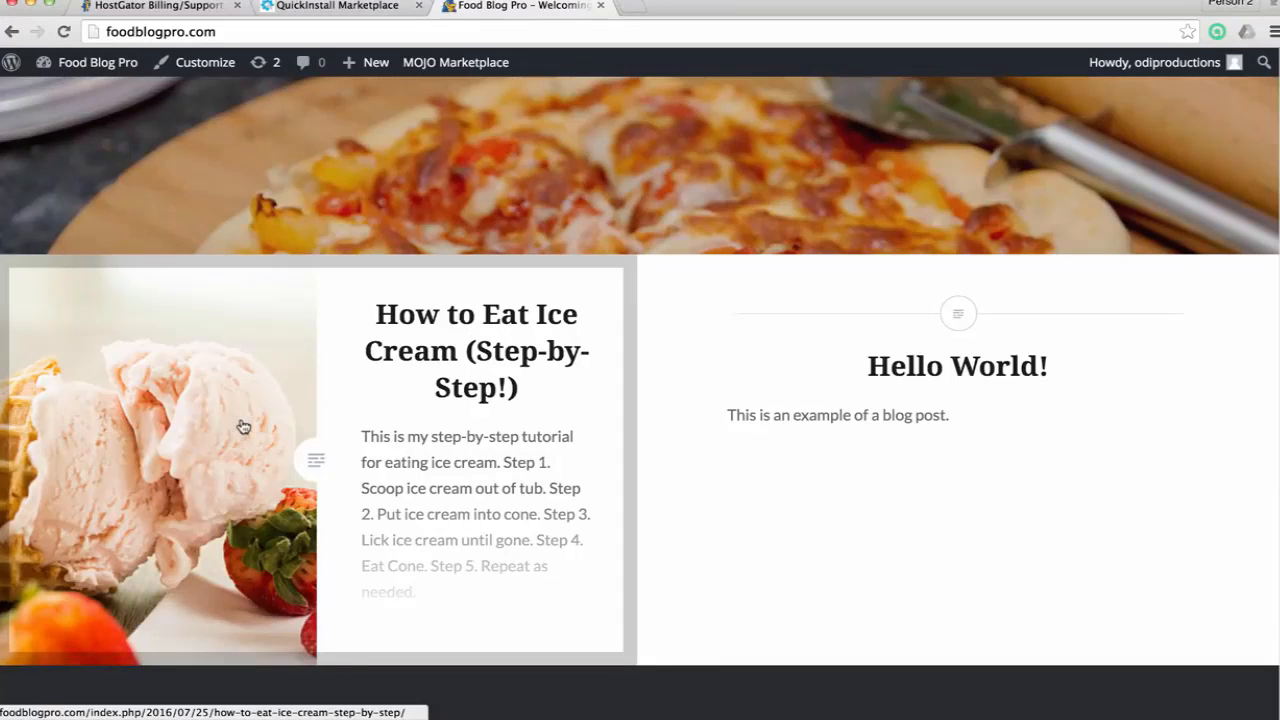
{"action": "scroll", "coordinate": [449, 563], "scroll_direction": "down", "scroll_amount": 3}
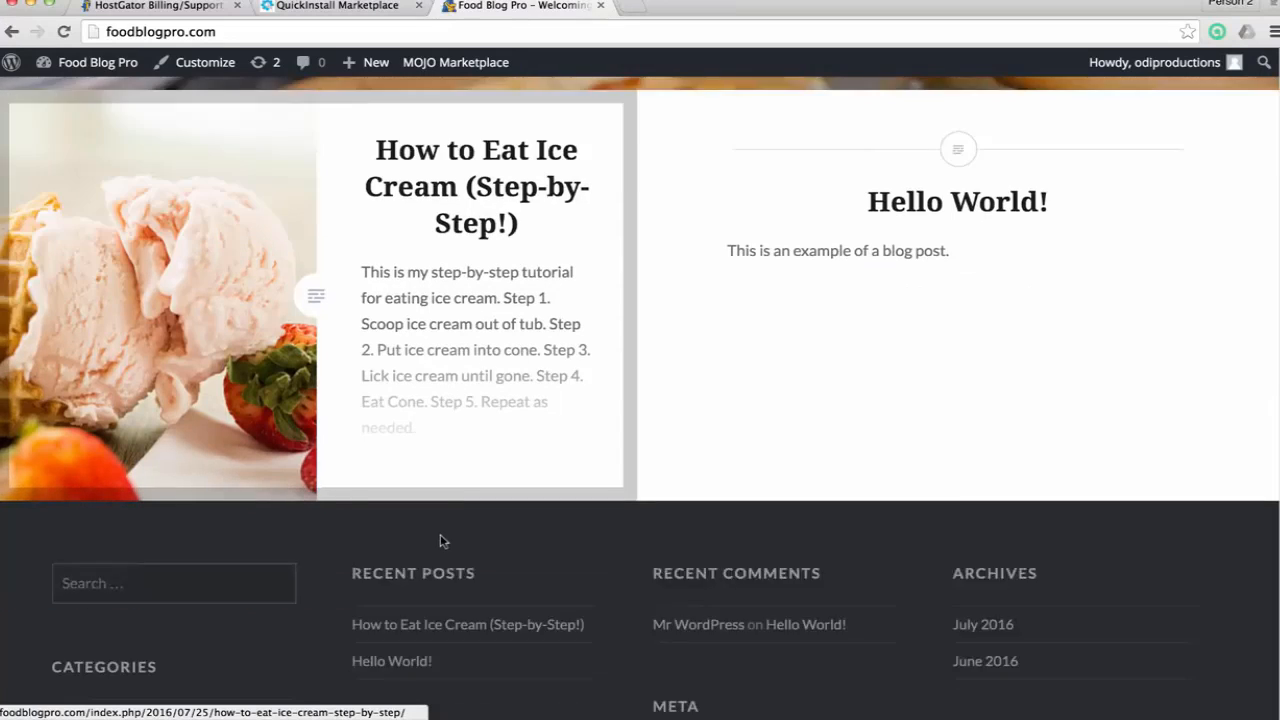
{"action": "scroll", "coordinate": [443, 529], "scroll_direction": "up", "scroll_amount": 6}
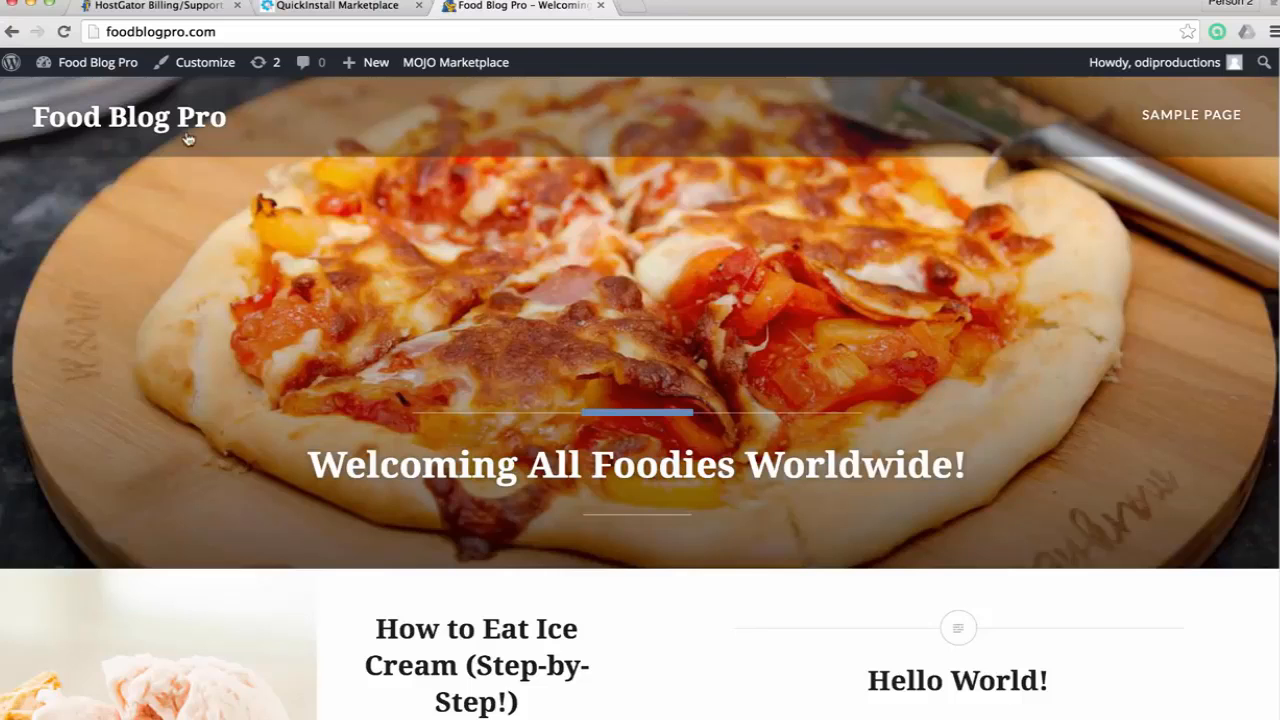
{"action": "scroll", "coordinate": [420, 437], "scroll_direction": "down", "scroll_amount": 2}
{"action": "scroll", "coordinate": [414, 429], "scroll_direction": "up", "scroll_amount": 2}
{"action": "scroll", "coordinate": [458, 383], "scroll_direction": "down", "scroll_amount": 3}
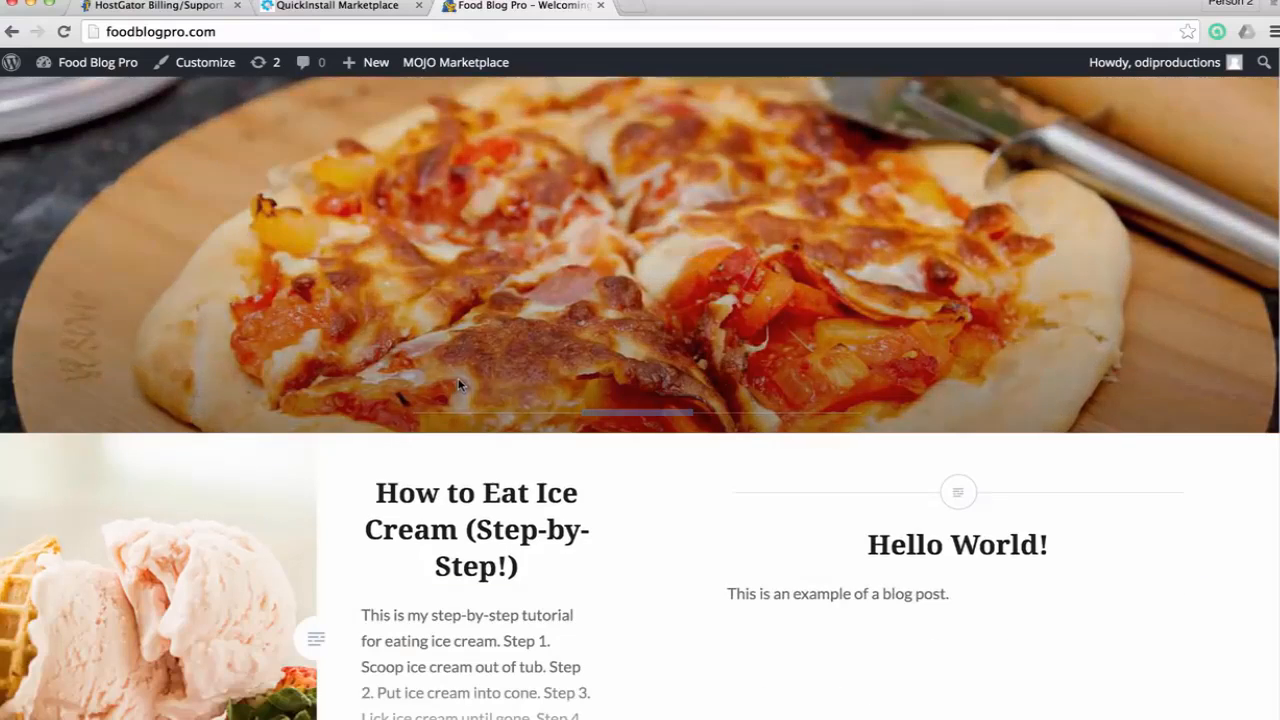
{"action": "left_click", "coordinate": [420, 450]}
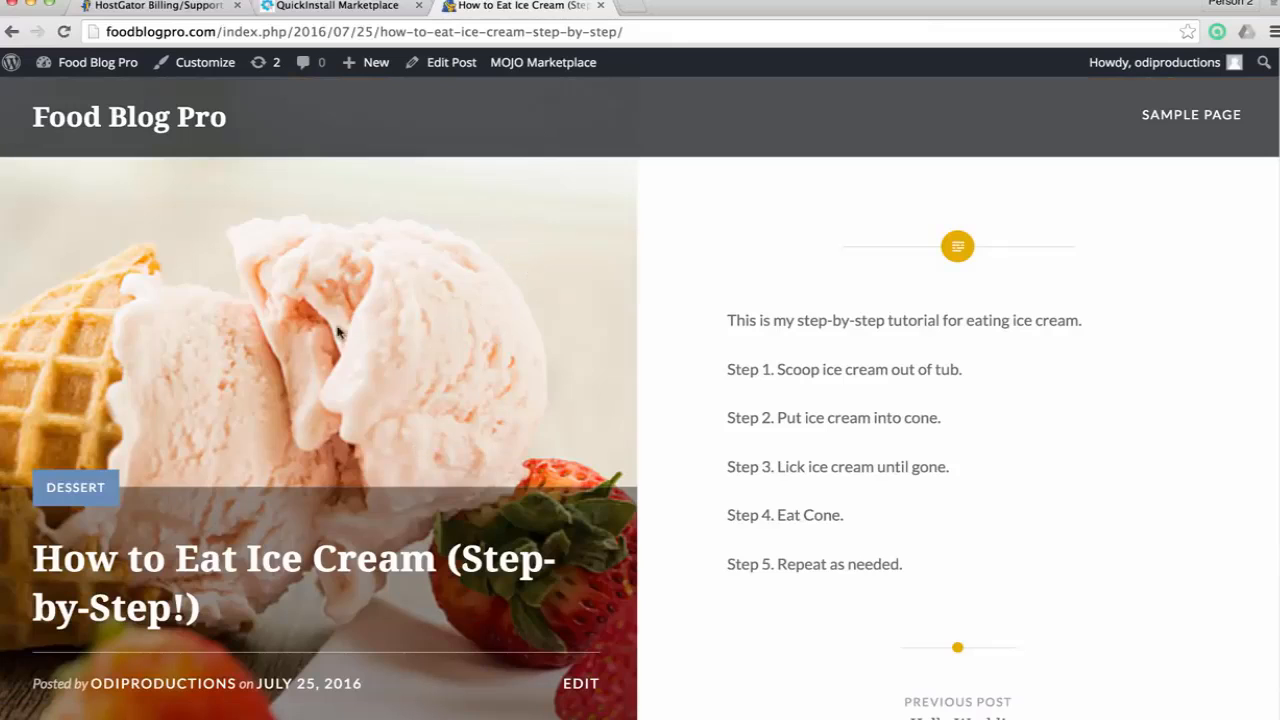
Read through the post's five steps, then its comment and widget areas
{"action": "scroll", "coordinate": [341, 334], "scroll_direction": "down", "scroll_amount": 1}
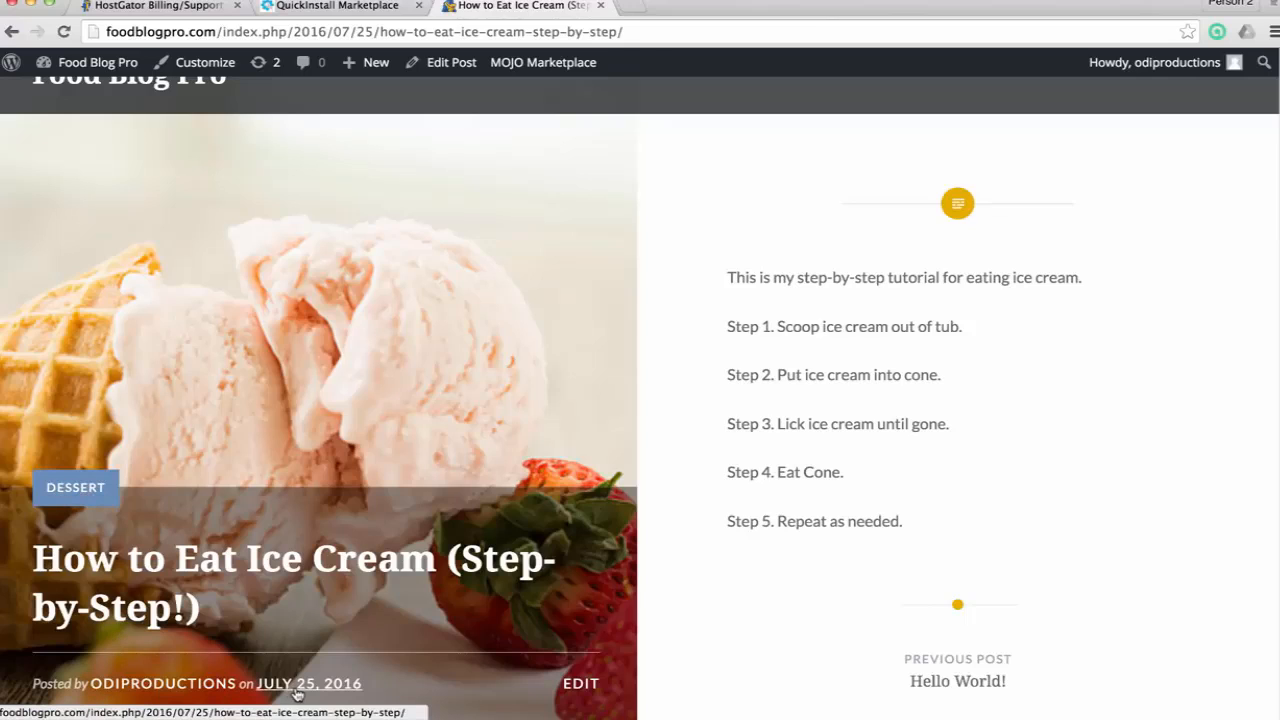
{"action": "scroll", "coordinate": [917, 399], "scroll_direction": "down", "scroll_amount": 3}
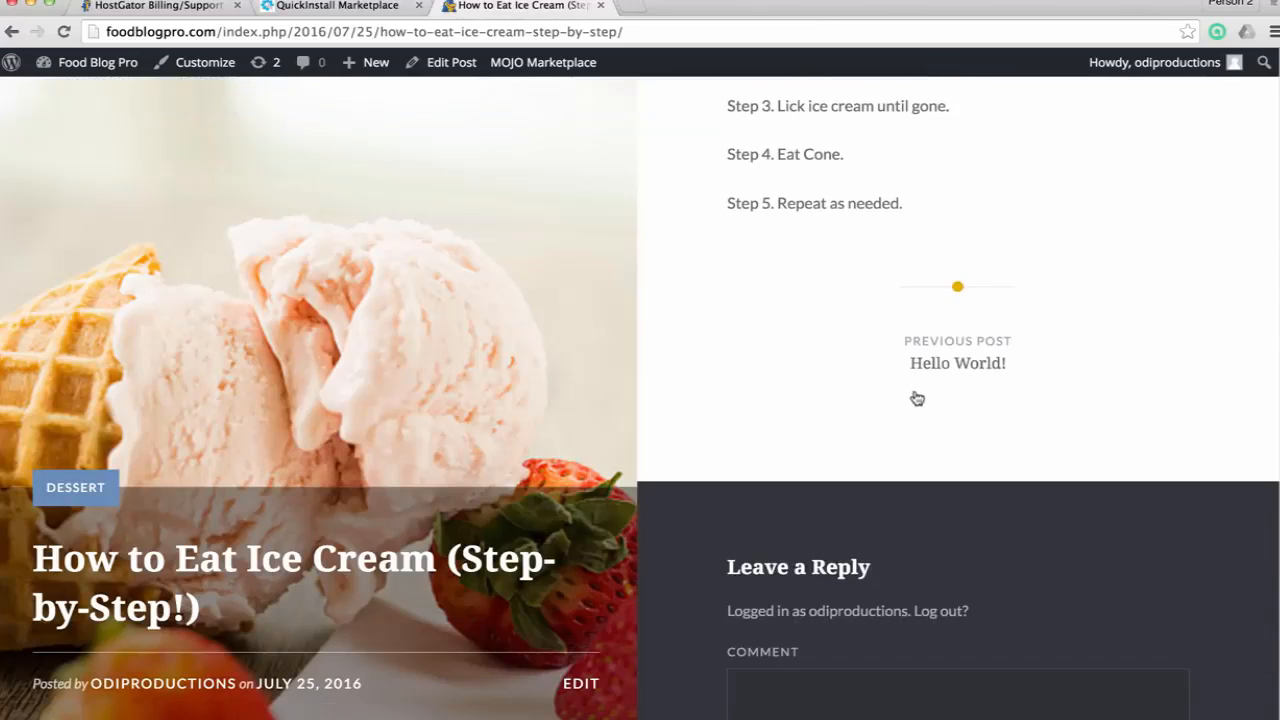
{"action": "scroll", "coordinate": [917, 399], "scroll_direction": "up", "scroll_amount": 3}
{"action": "left_click_drag", "start_coordinate": [731, 319], "coordinate": [1034, 560]}
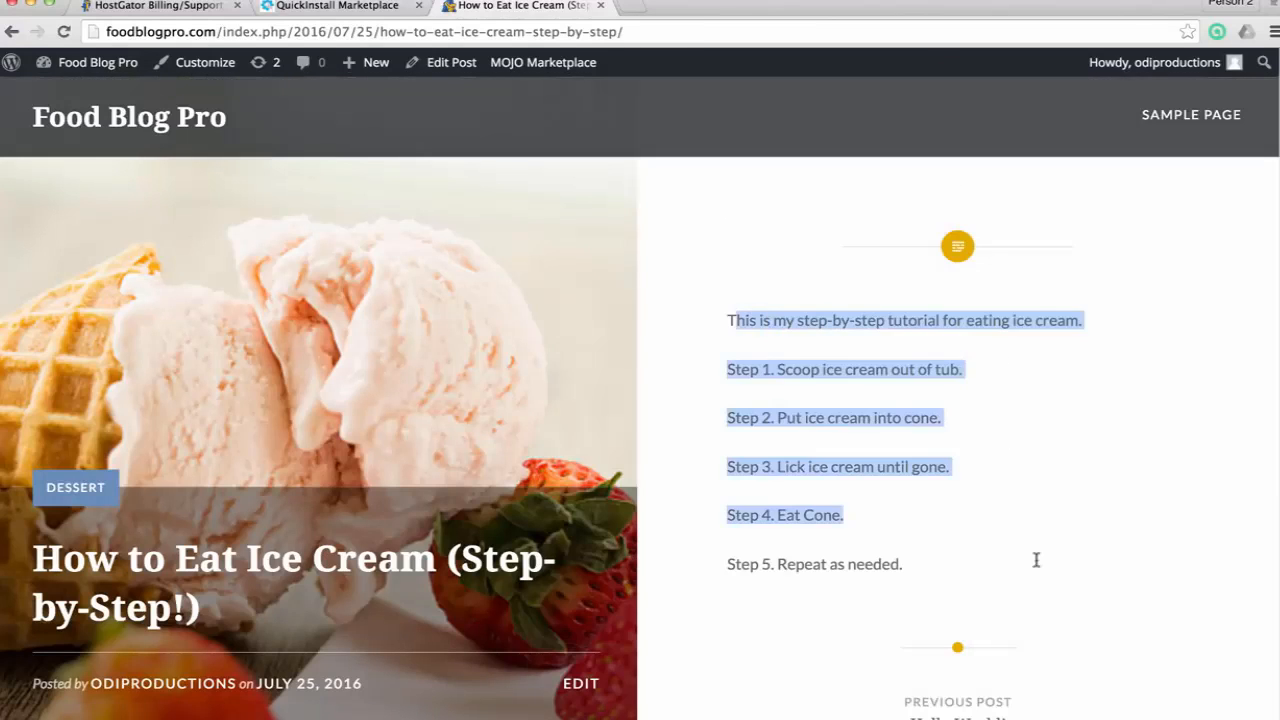
{"action": "left_click", "coordinate": [991, 537]}
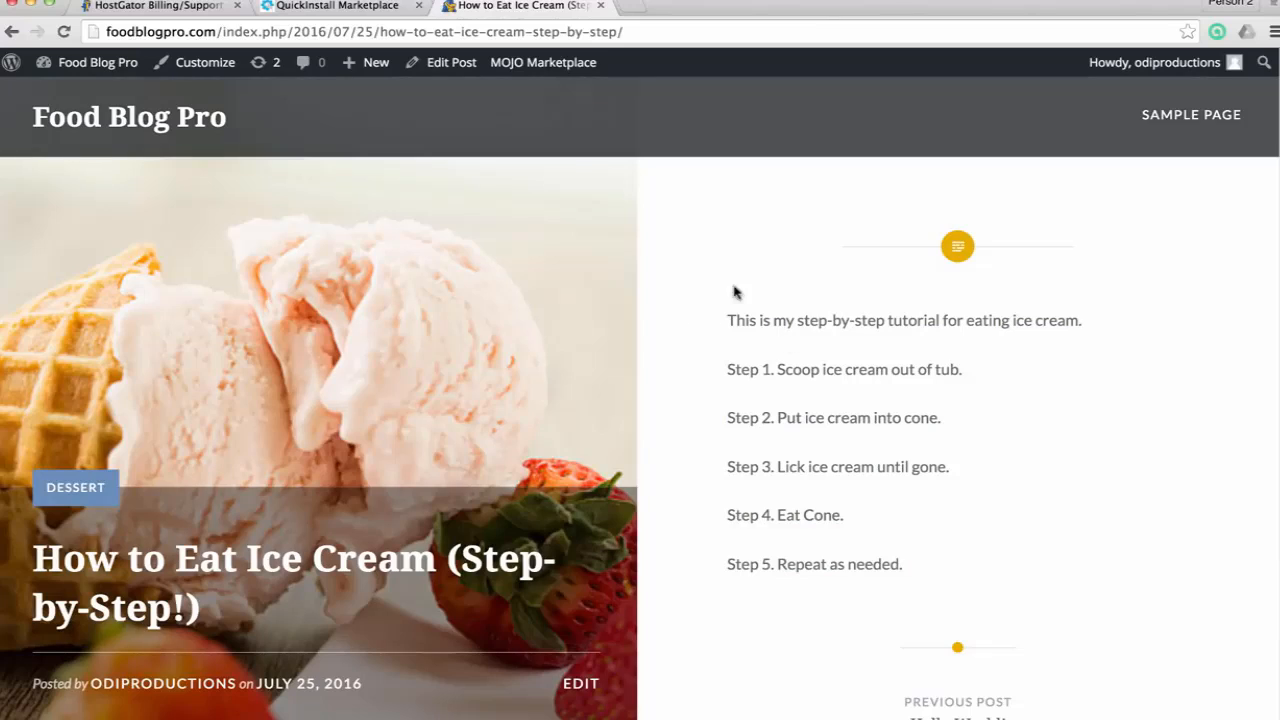
{"action": "scroll", "coordinate": [860, 503], "scroll_direction": "down", "scroll_amount": 1}
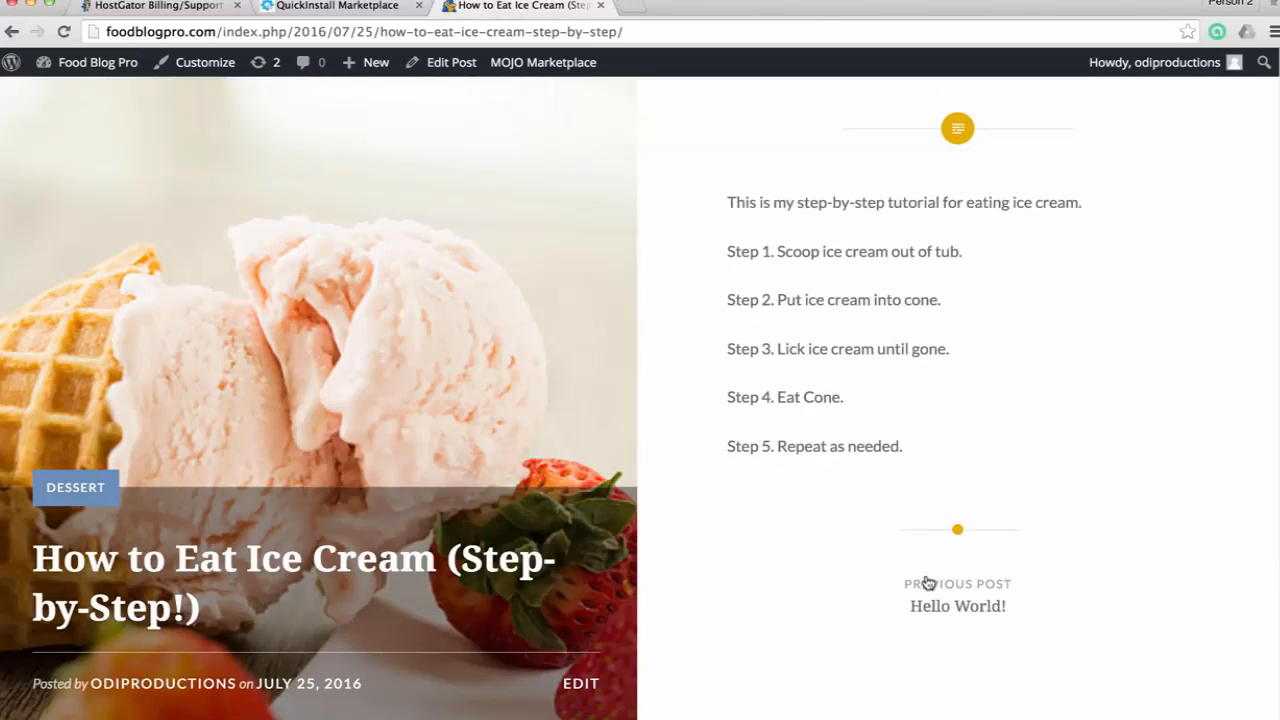
{"action": "scroll", "coordinate": [971, 406], "scroll_direction": "down", "scroll_amount": 1}
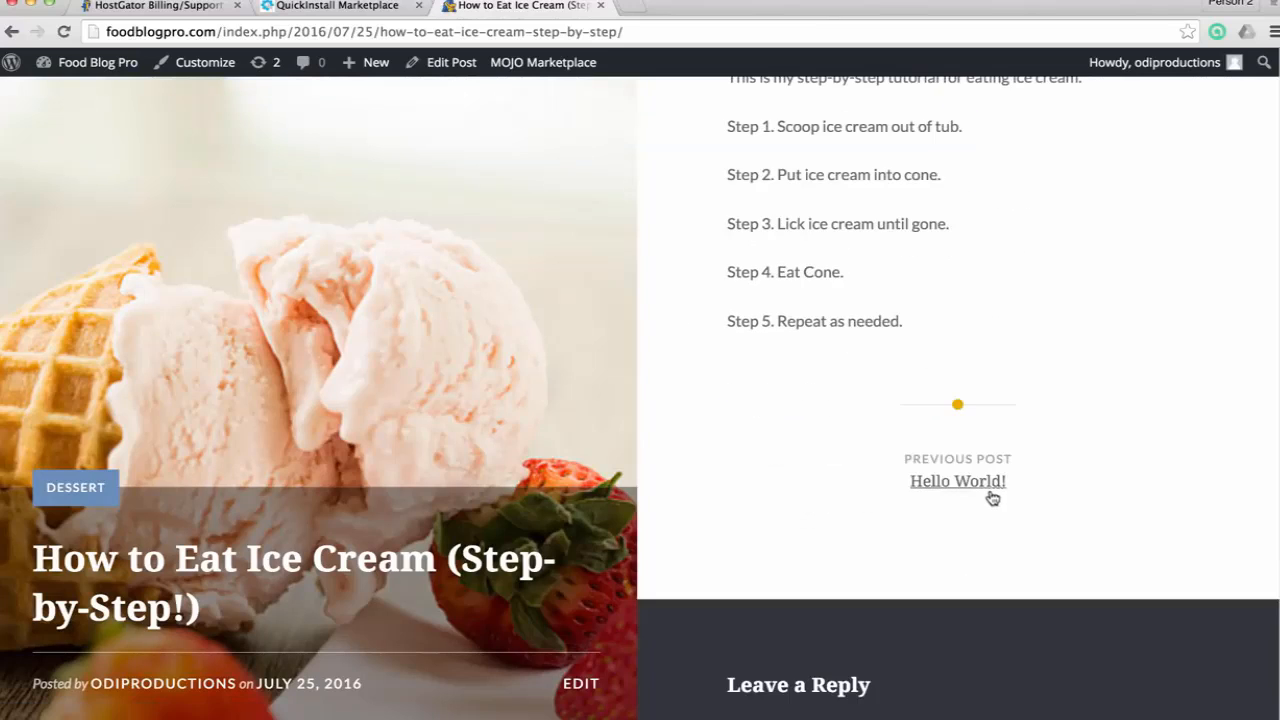
{"action": "scroll", "coordinate": [960, 470], "scroll_direction": "up", "scroll_amount": 1}
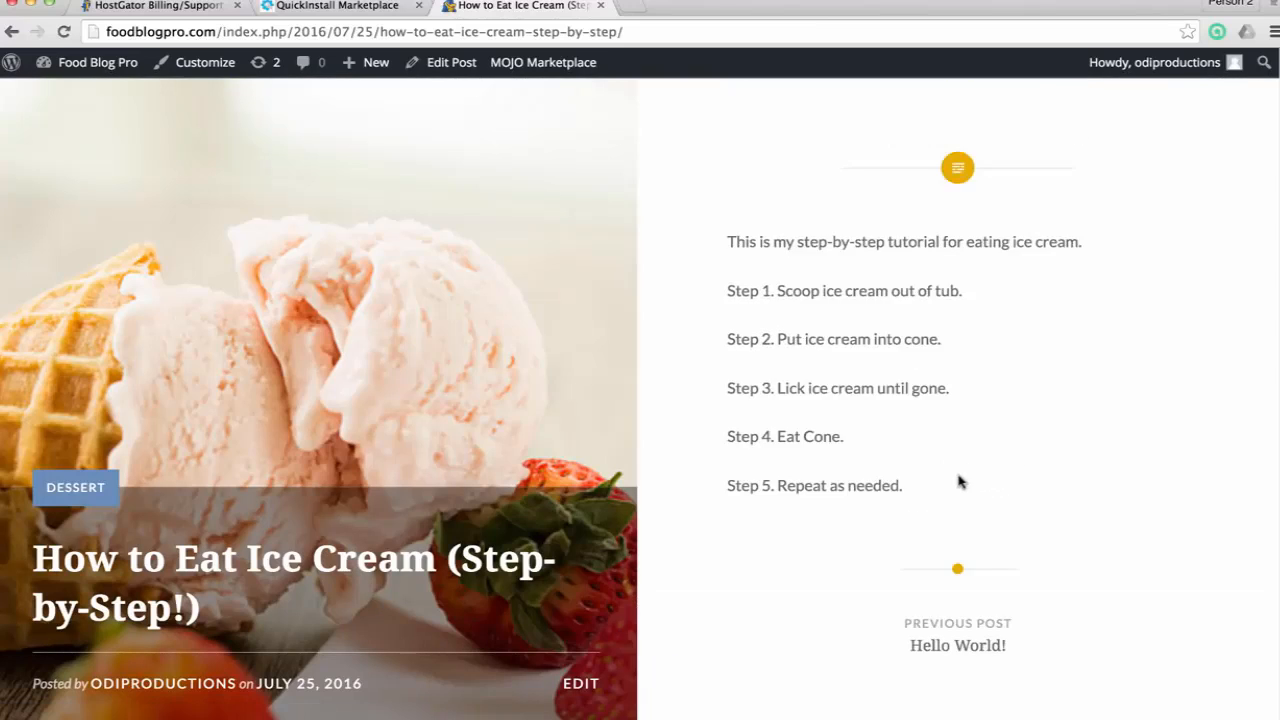
{"action": "scroll", "coordinate": [958, 490], "scroll_direction": "down", "scroll_amount": 1}
{"action": "scroll", "coordinate": [949, 515], "scroll_direction": "down", "scroll_amount": 2}
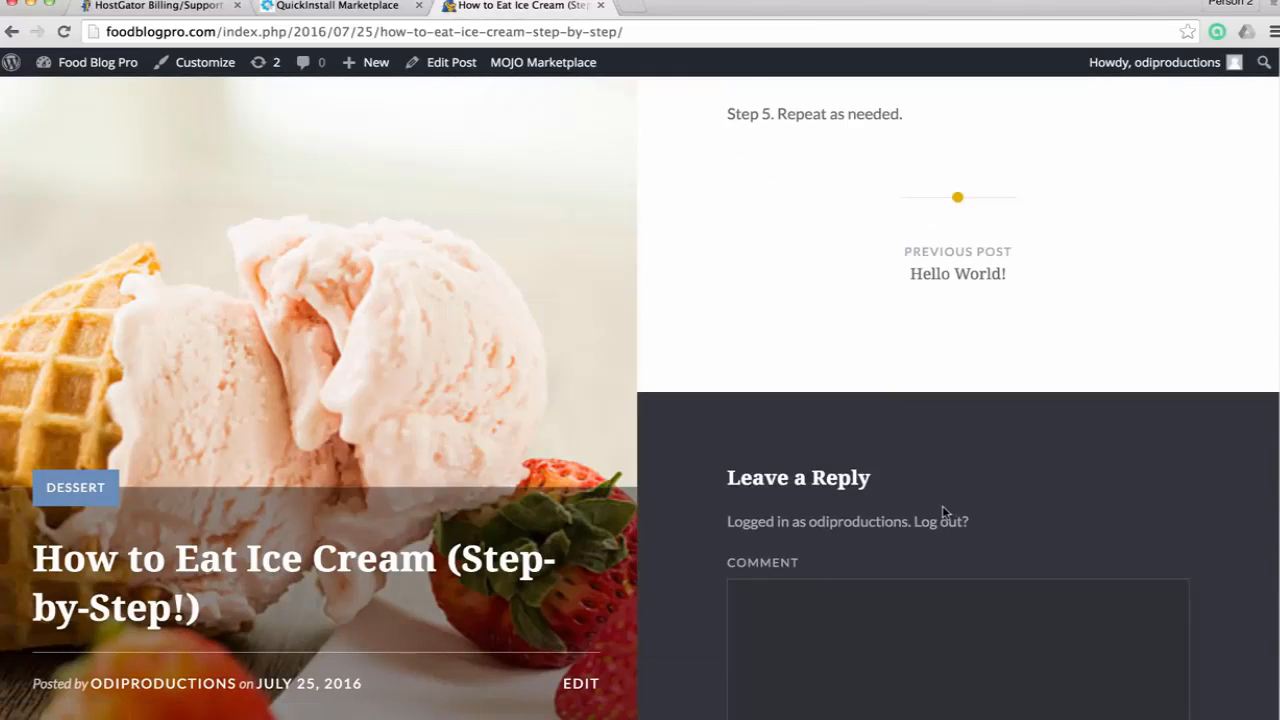
{"action": "scroll", "coordinate": [942, 505], "scroll_direction": "down", "scroll_amount": 1}
{"action": "scroll", "coordinate": [915, 490], "scroll_direction": "down", "scroll_amount": 6}
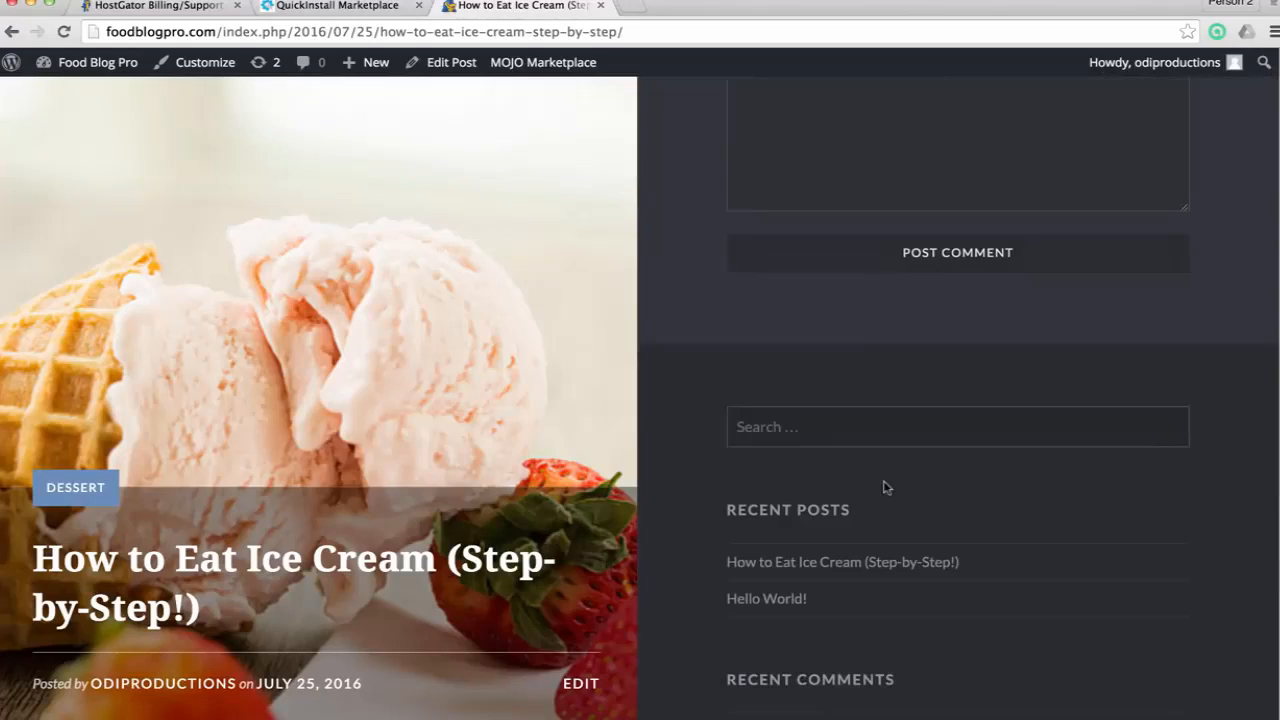
{"action": "scroll", "coordinate": [903, 526], "scroll_direction": "down", "scroll_amount": 3}
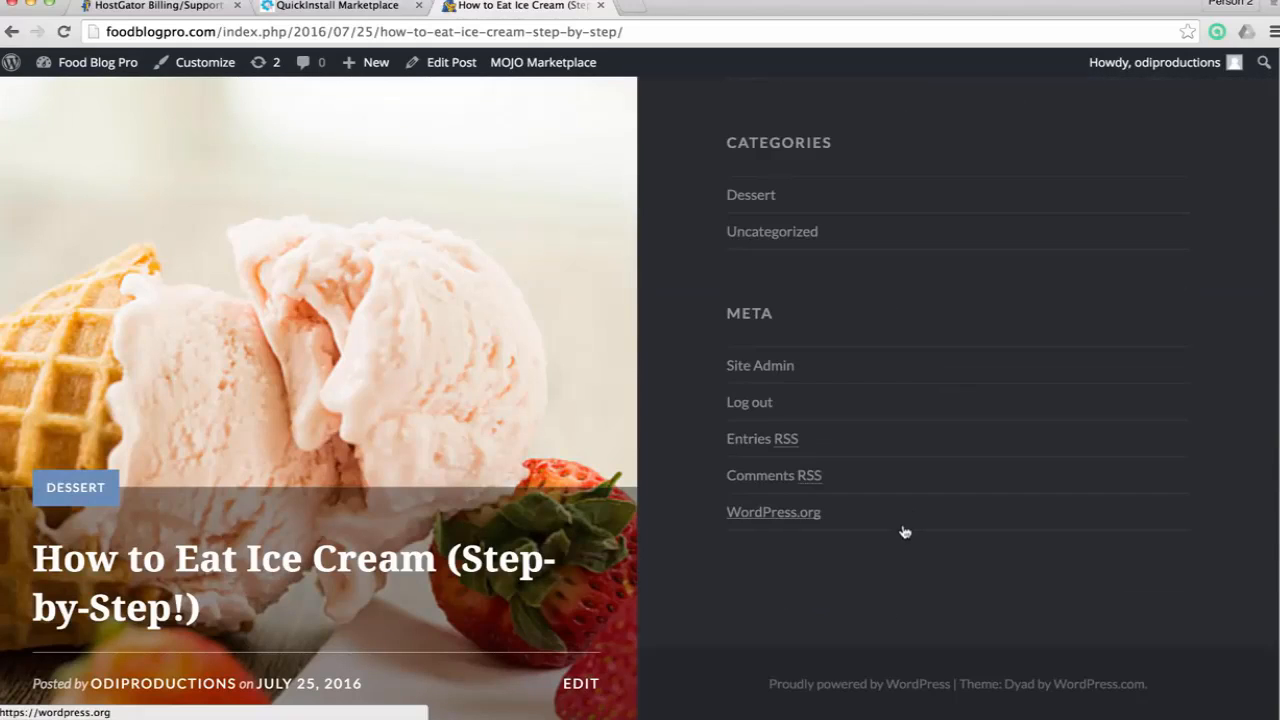
{"action": "scroll", "coordinate": [906, 530], "scroll_direction": "up", "scroll_amount": 10}
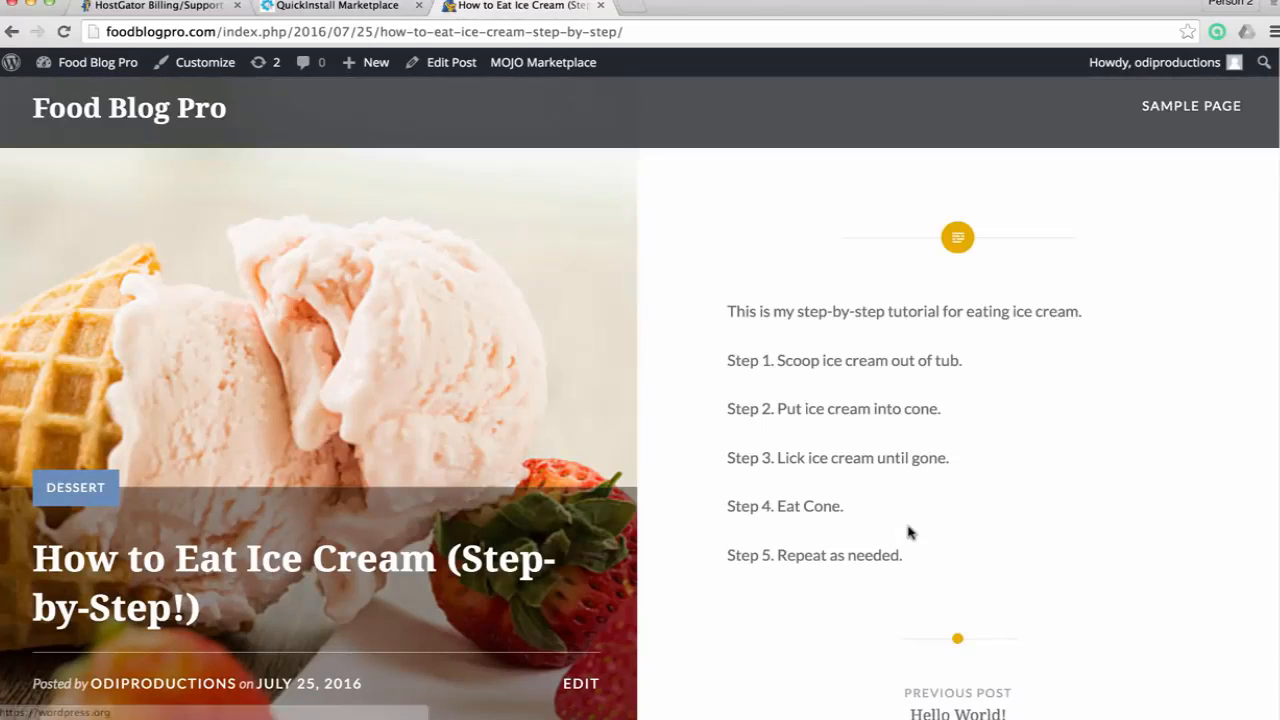
Return to the admin Dashboard and start a new blank page via Pages > Add New
{"action": "left_click", "coordinate": [92, 63]}
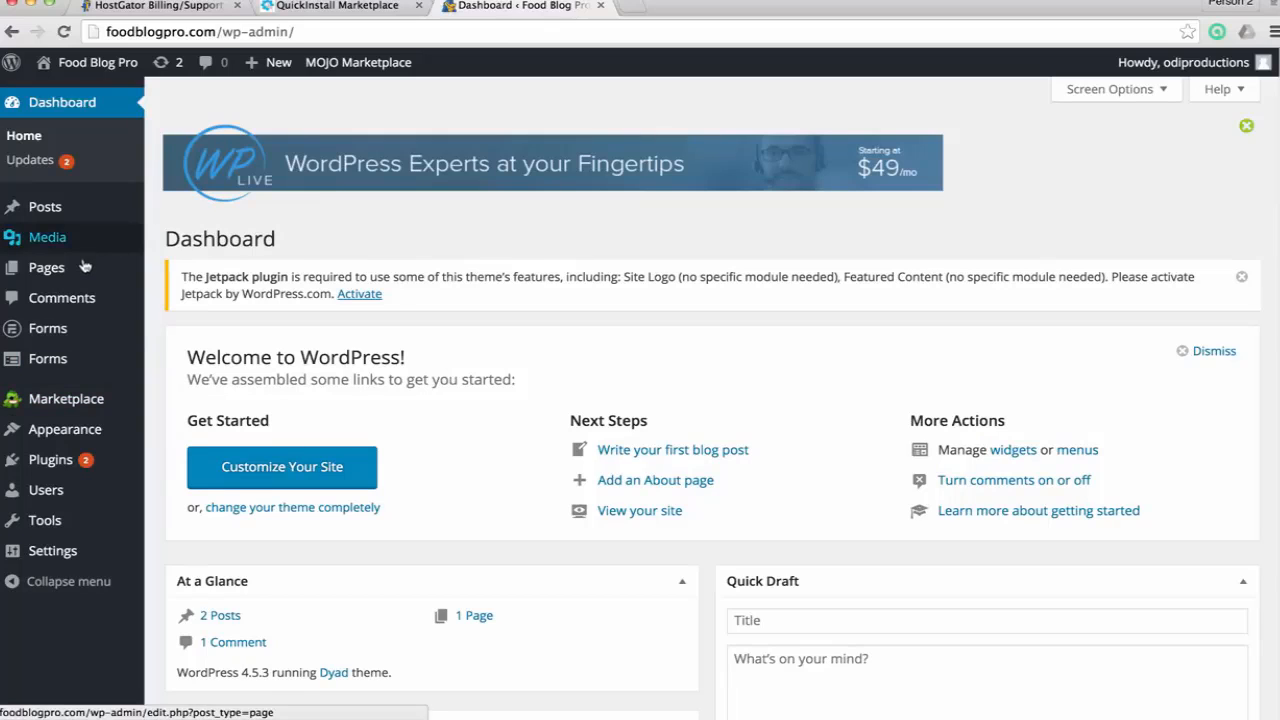
{"action": "mouse_move", "coordinate": [79, 272]}
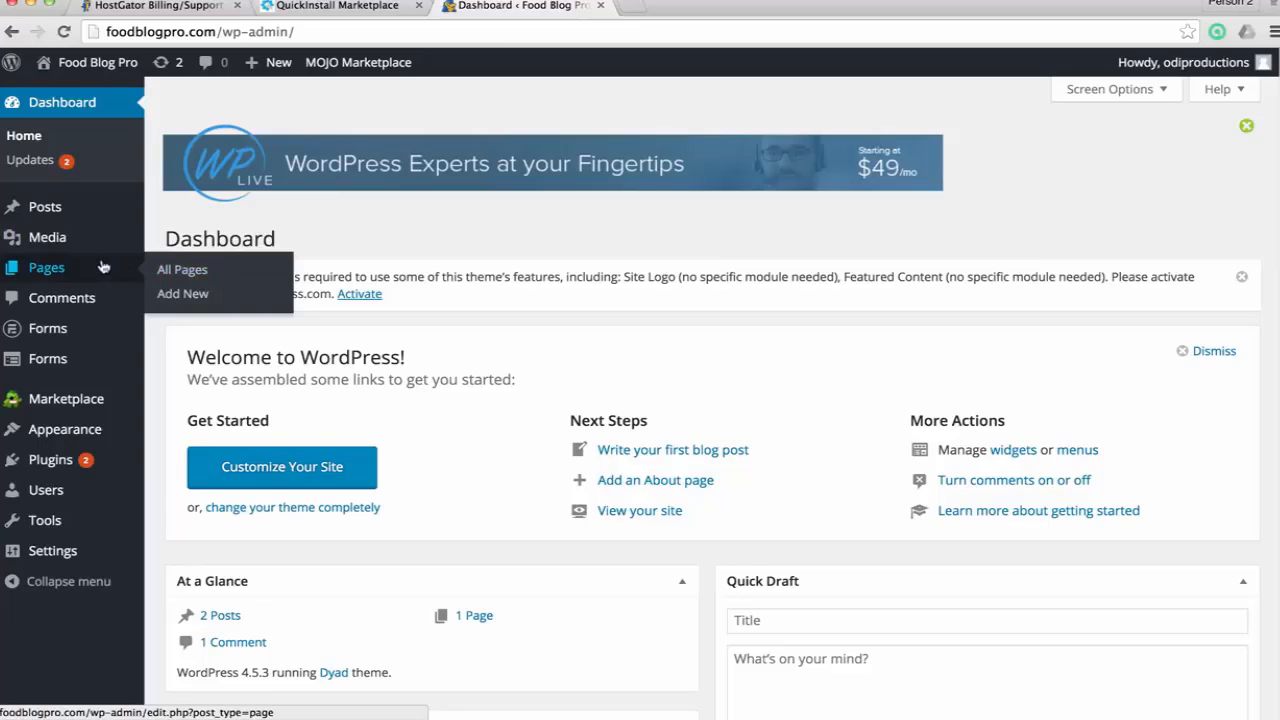
{"action": "left_click", "coordinate": [184, 293]}
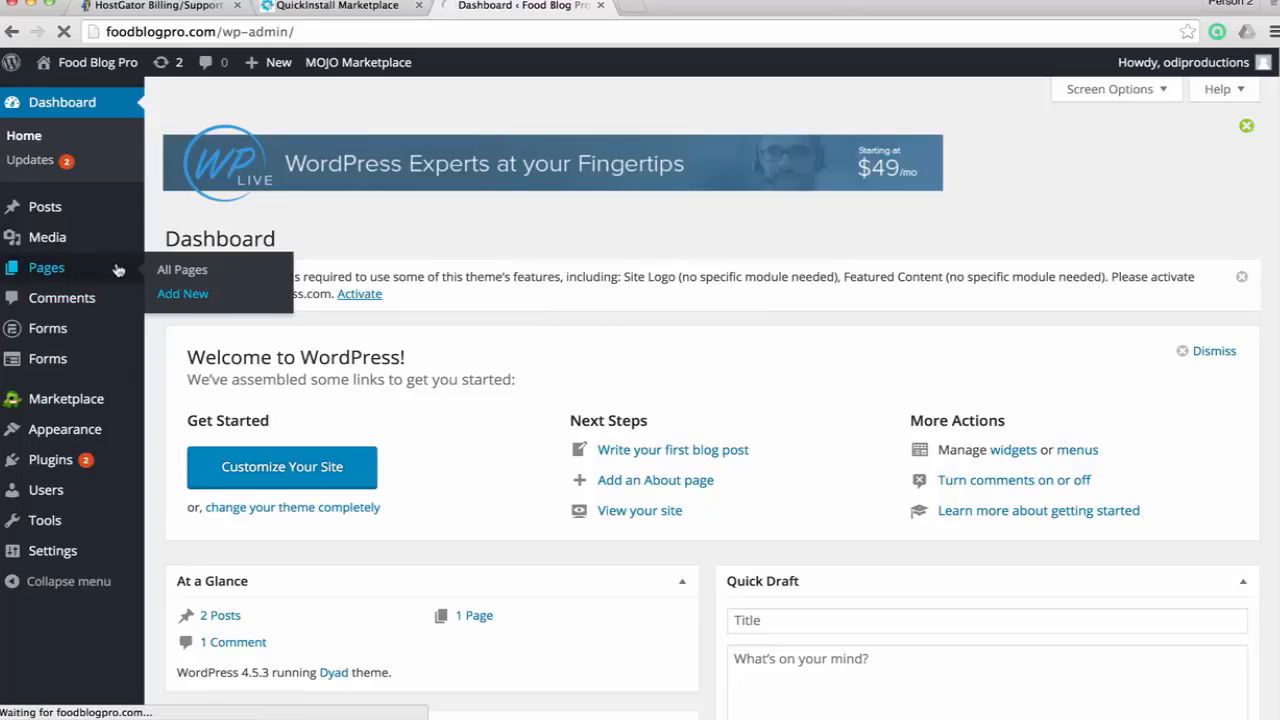
{"action": "left_click", "coordinate": [186, 295]}
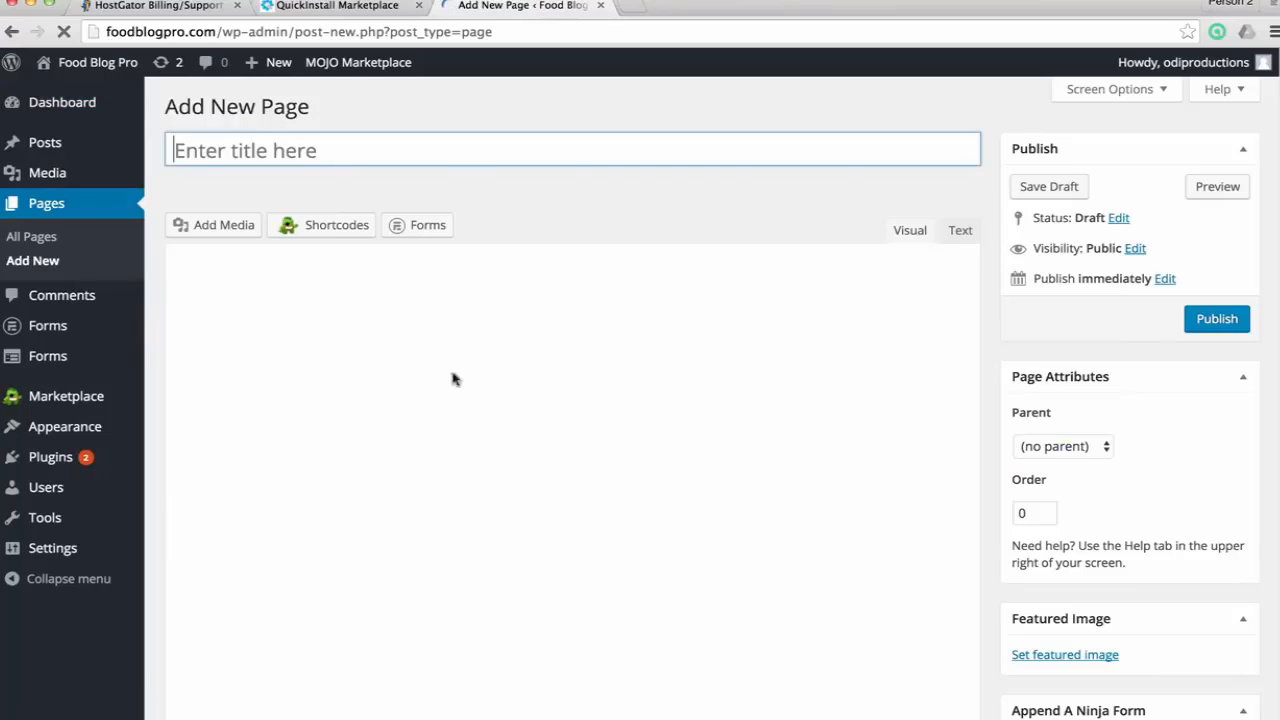
Publish an 'About Us' page reading 'We are a food blog teaching healthy, delicious recipes to all'
{"action": "left_click", "coordinate": [310, 145]}
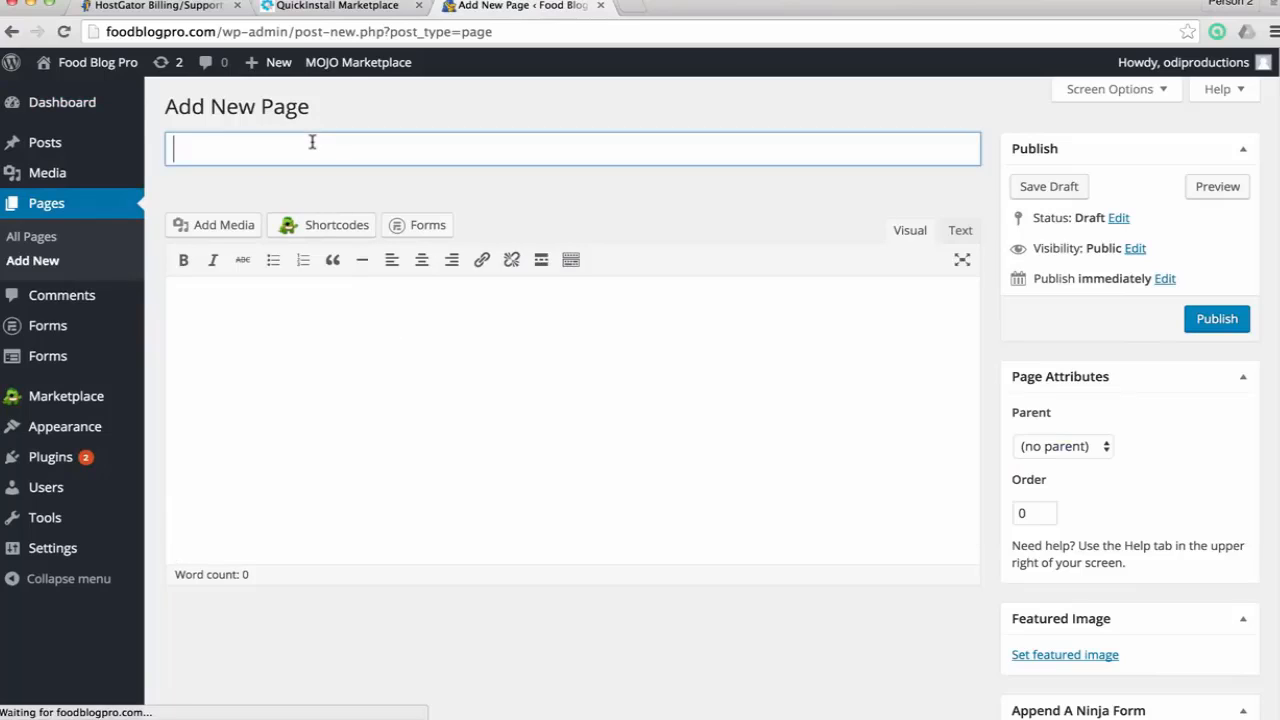
{"action": "type", "text": "About Us"}
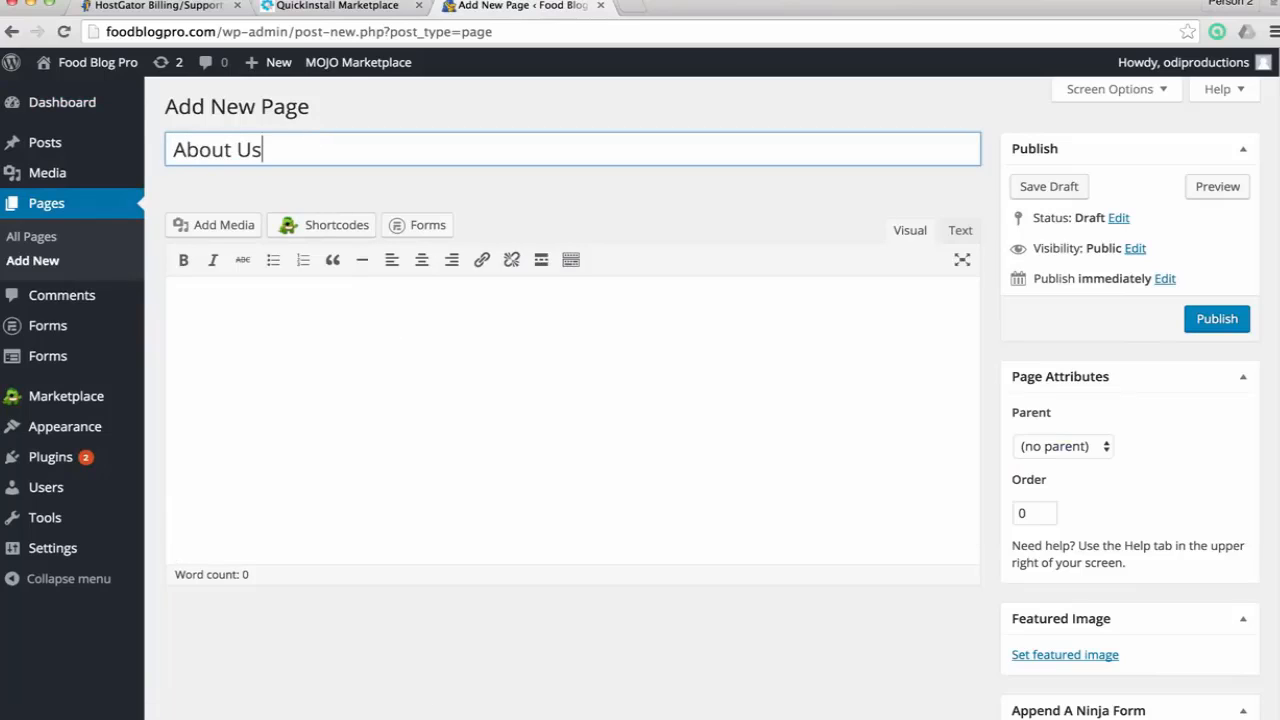
{"action": "left_click", "coordinate": [340, 383]}
{"action": "type", "text": "We are a food b"}
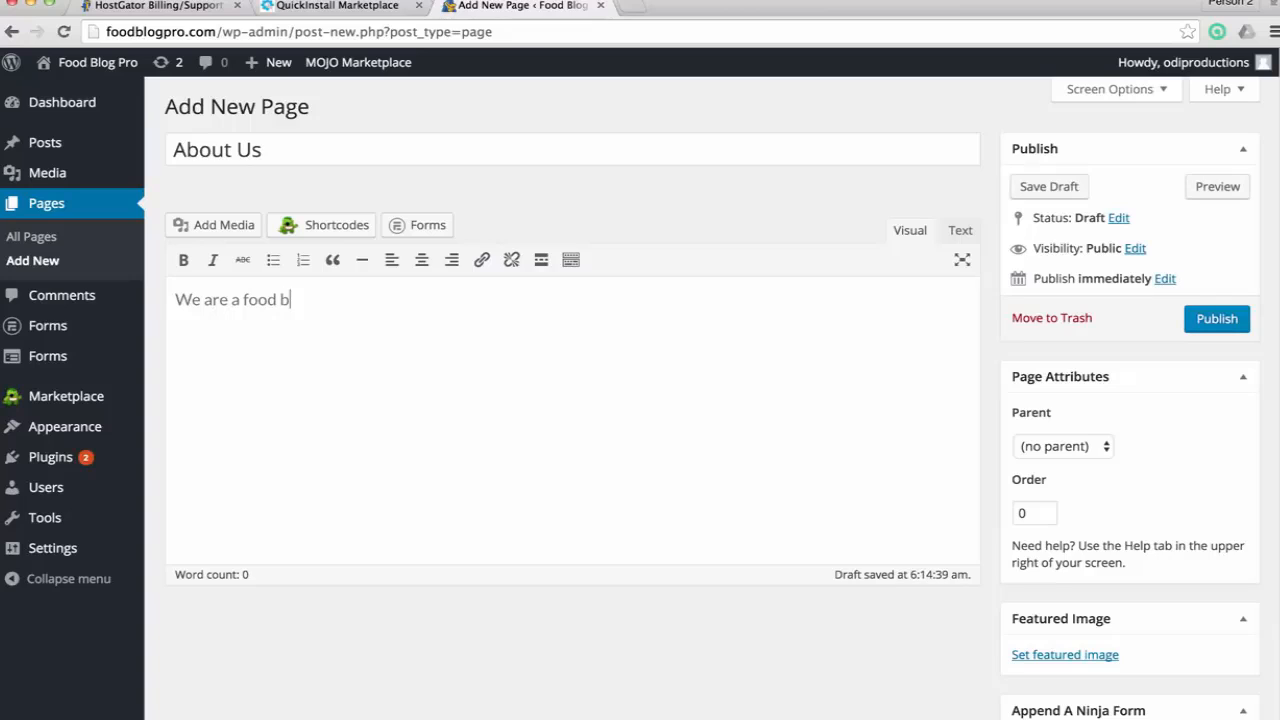
{"action": "type", "text": "log teaching "}
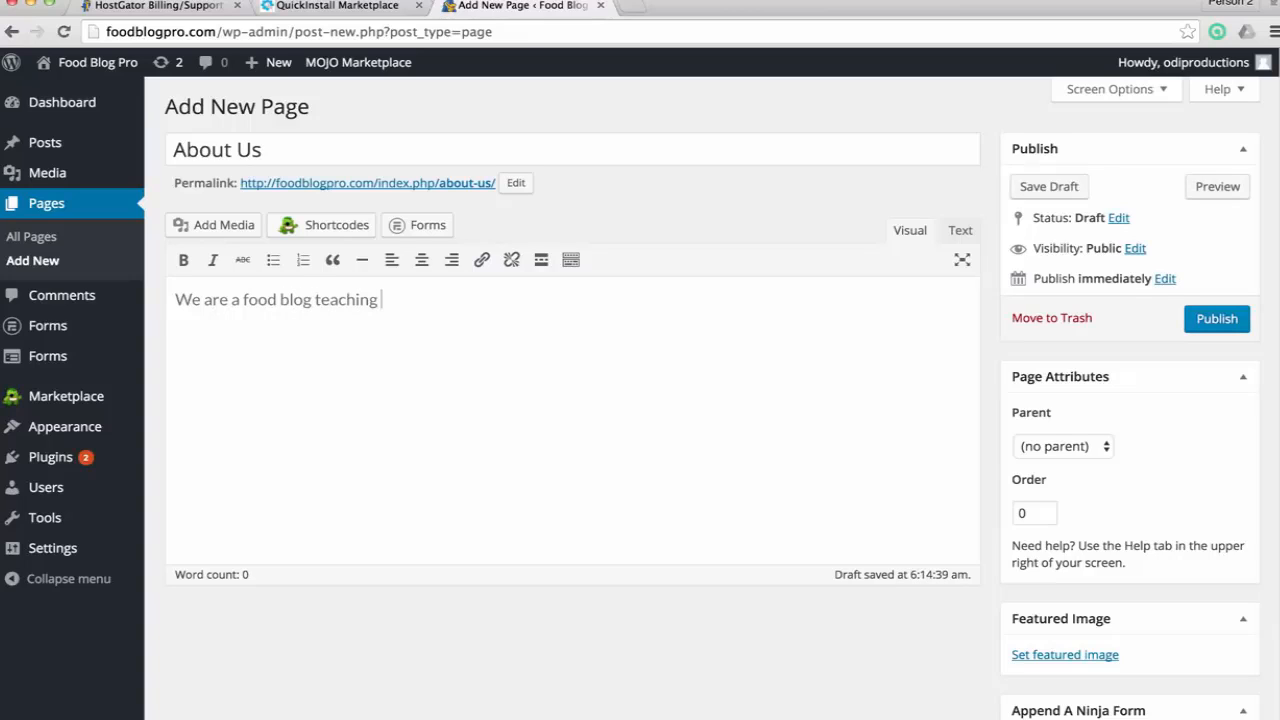
{"action": "type", "text": "healthy, delicious recipes to"}
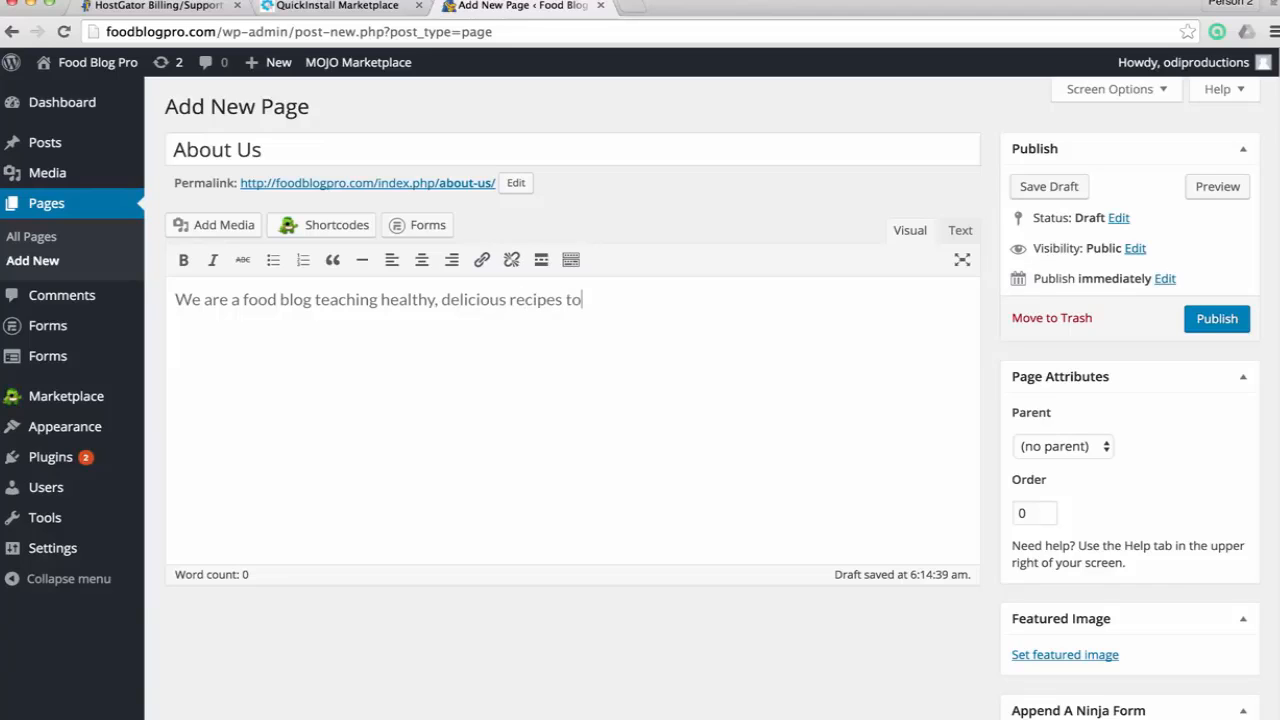
{"action": "type", "text": " all!"}
{"action": "left_click", "coordinate": [1214, 324]}
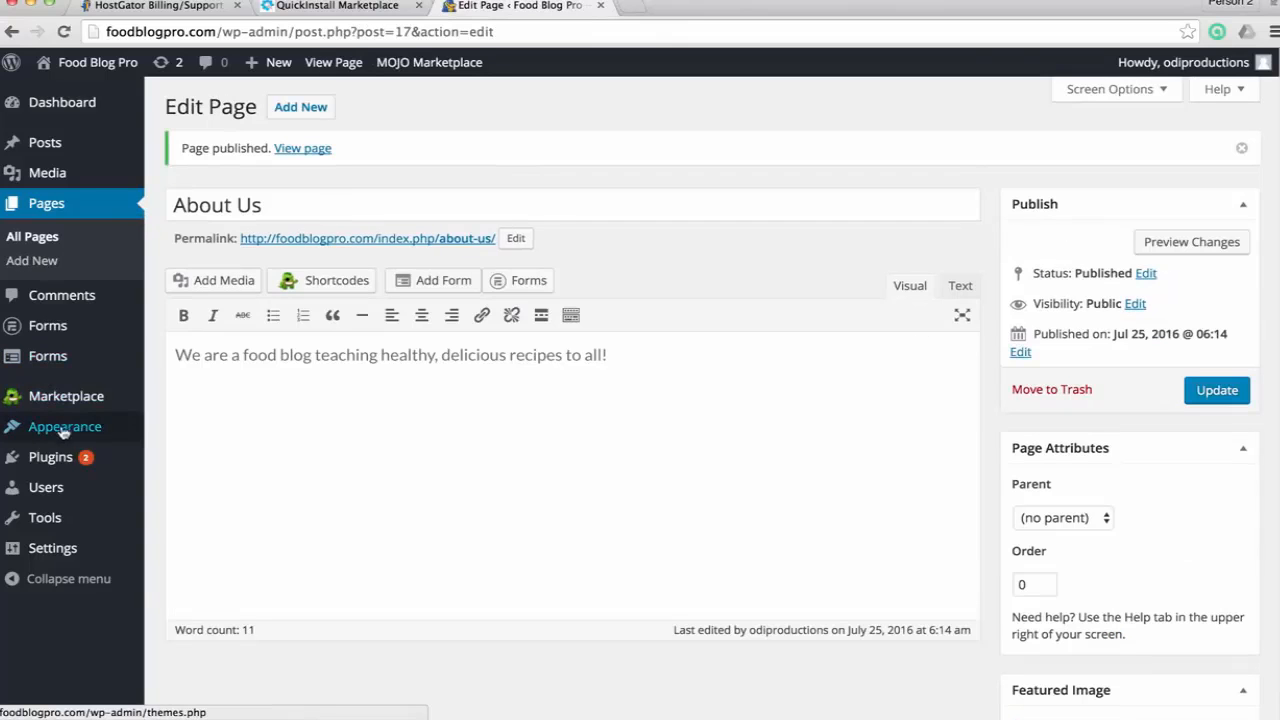
Add the About Us page to the menu in Appearance > Menus
{"action": "mouse_move", "coordinate": [66, 432]}
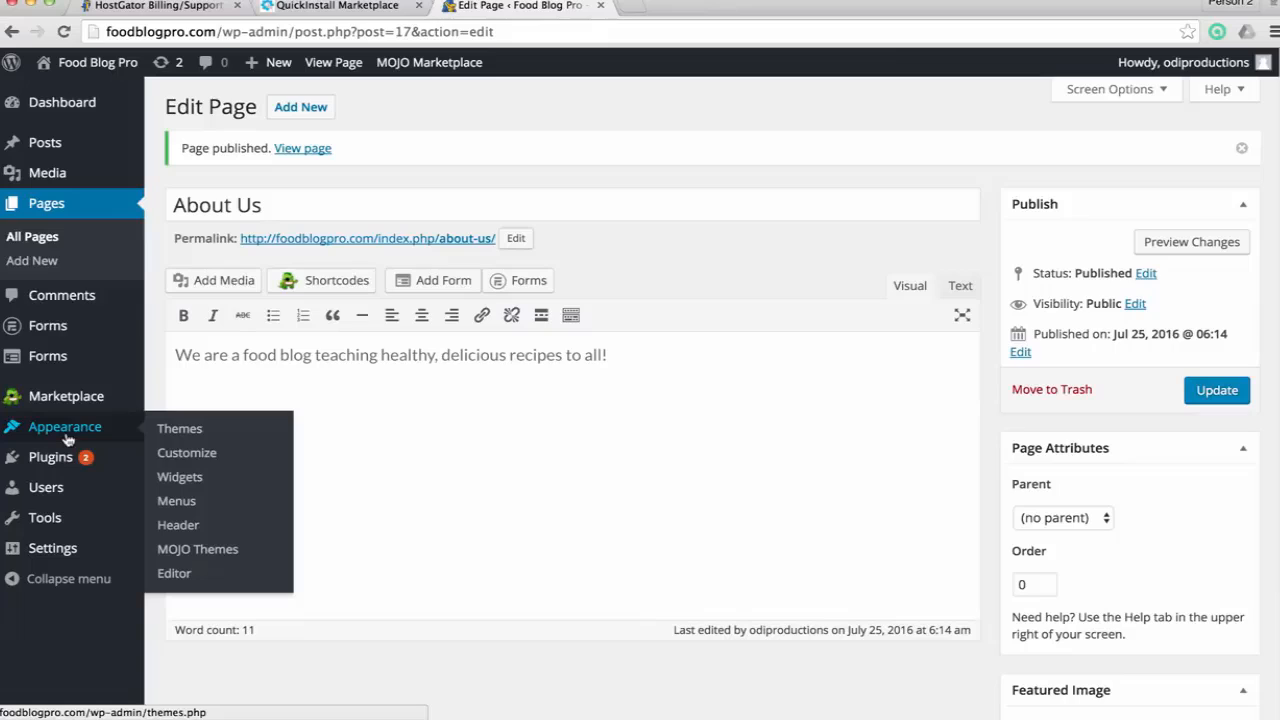
{"action": "left_click", "coordinate": [194, 503]}
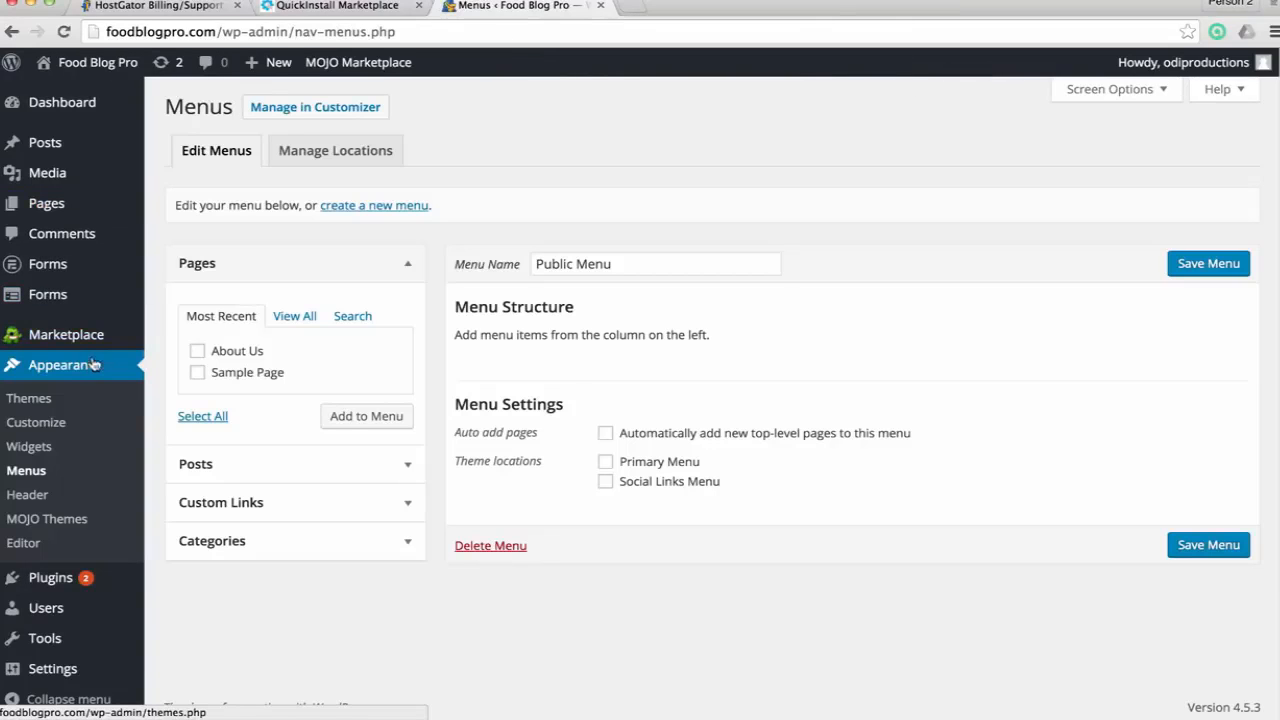
{"action": "left_click", "coordinate": [640, 268]}
{"action": "left_click", "coordinate": [197, 351]}
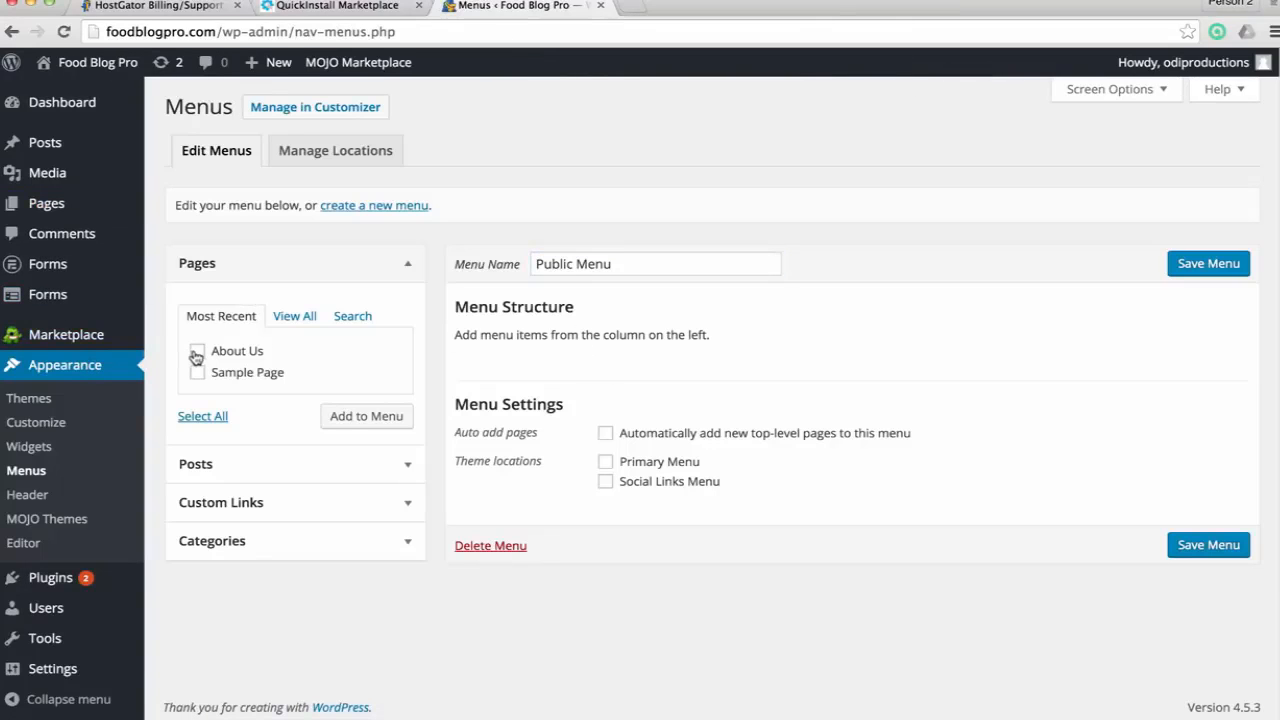
{"action": "left_click", "coordinate": [366, 418]}
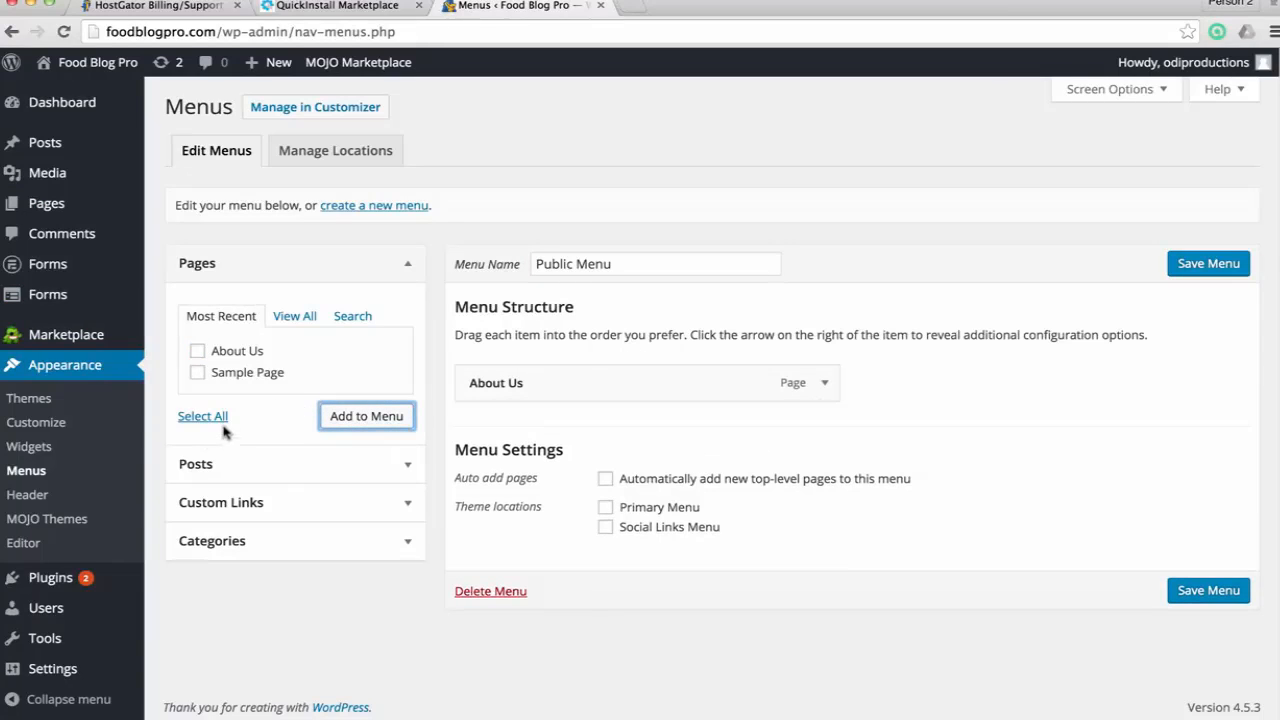
Add a 'Home' custom link to foodblogpro.com, place it above About Us, and save the menu
{"action": "left_click", "coordinate": [240, 505]}
{"action": "left_click", "coordinate": [341, 396]}
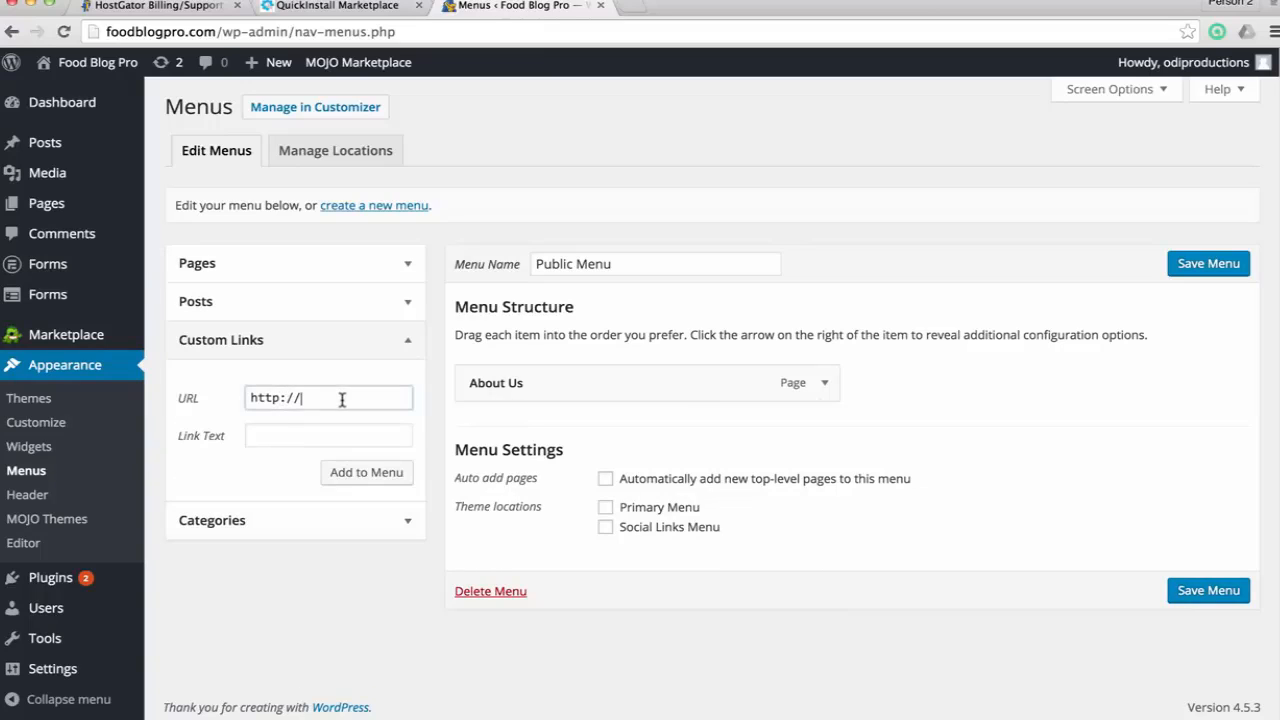
{"action": "type", "text": "foodblogpro.com"}
{"action": "left_click", "coordinate": [366, 436]}
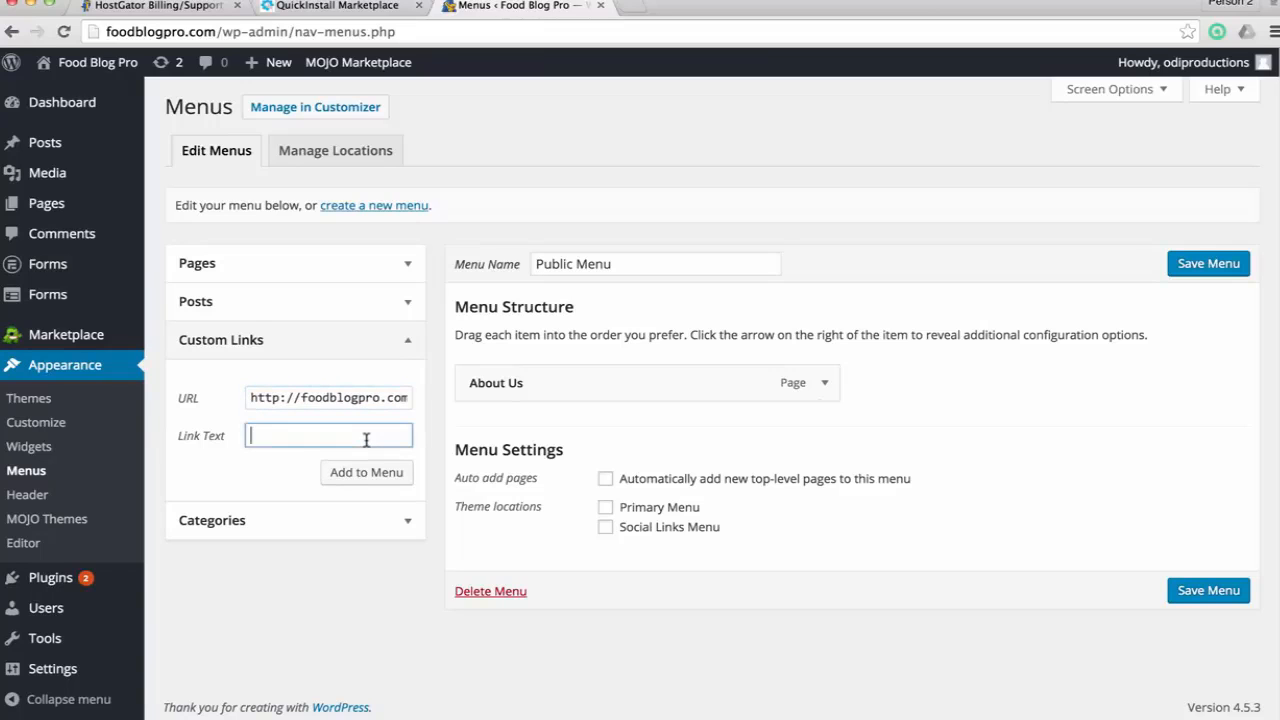
{"action": "type", "text": "Home"}
{"action": "left_click", "coordinate": [383, 470]}
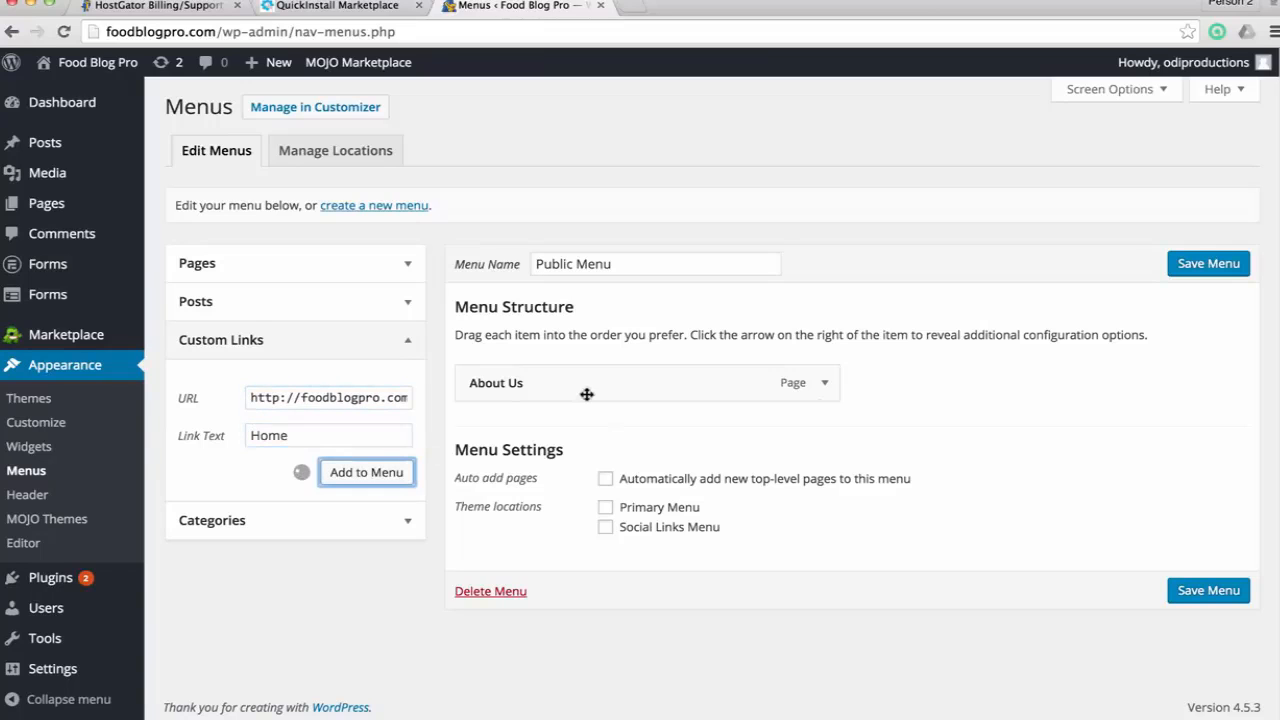
{"action": "left_click_drag", "start_coordinate": [560, 424], "coordinate": [550, 372]}
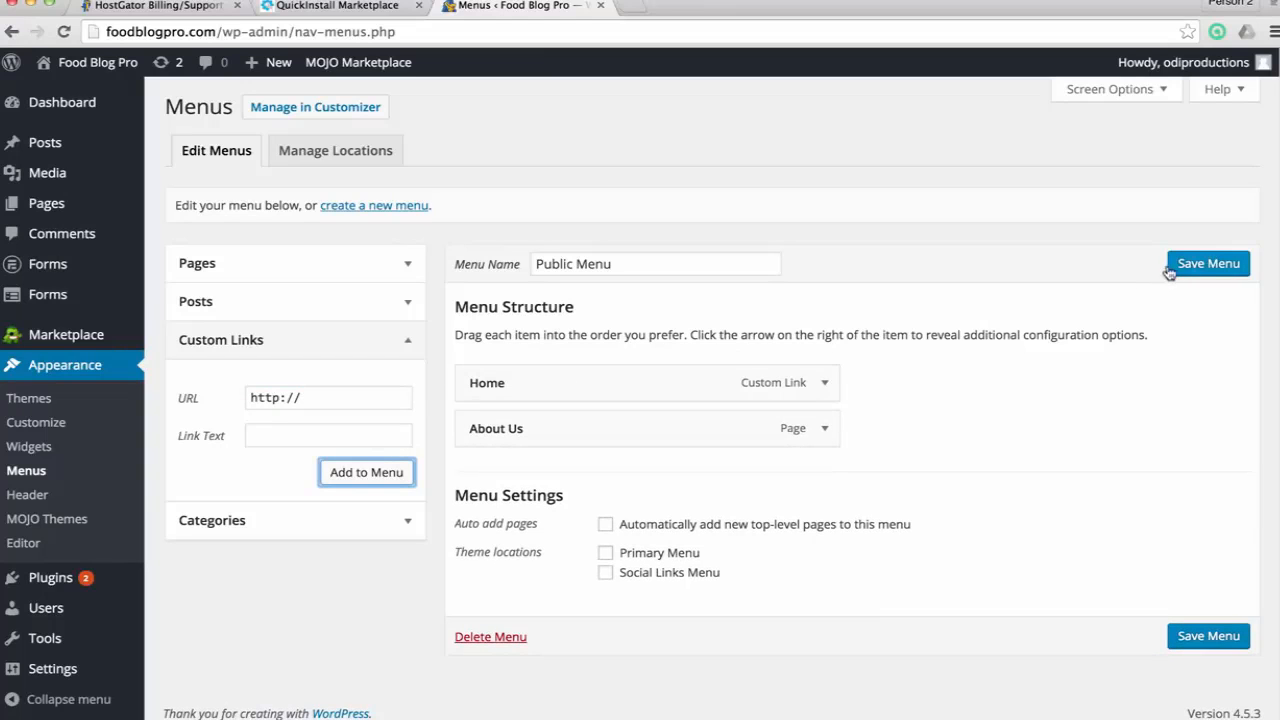
{"action": "left_click", "coordinate": [1207, 264]}
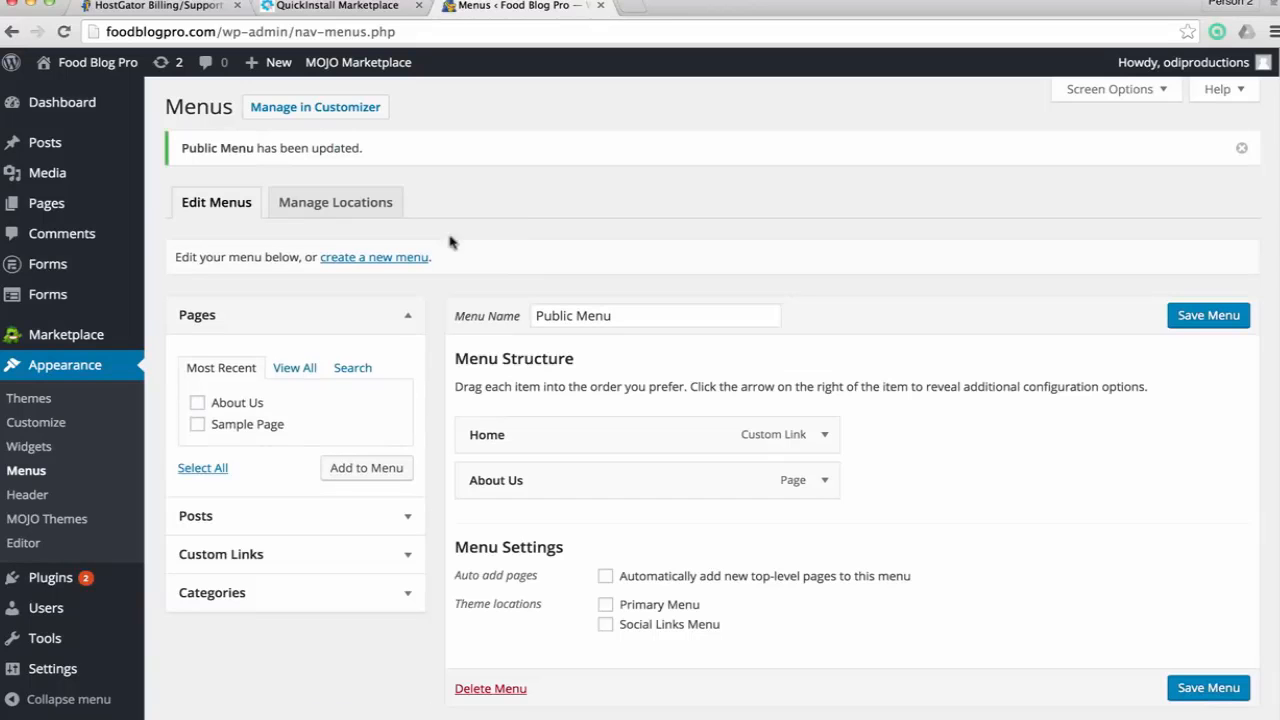
Assign the Public Menu to the Primary Menu location in the Customizer and publish it
{"action": "left_click", "coordinate": [68, 425]}
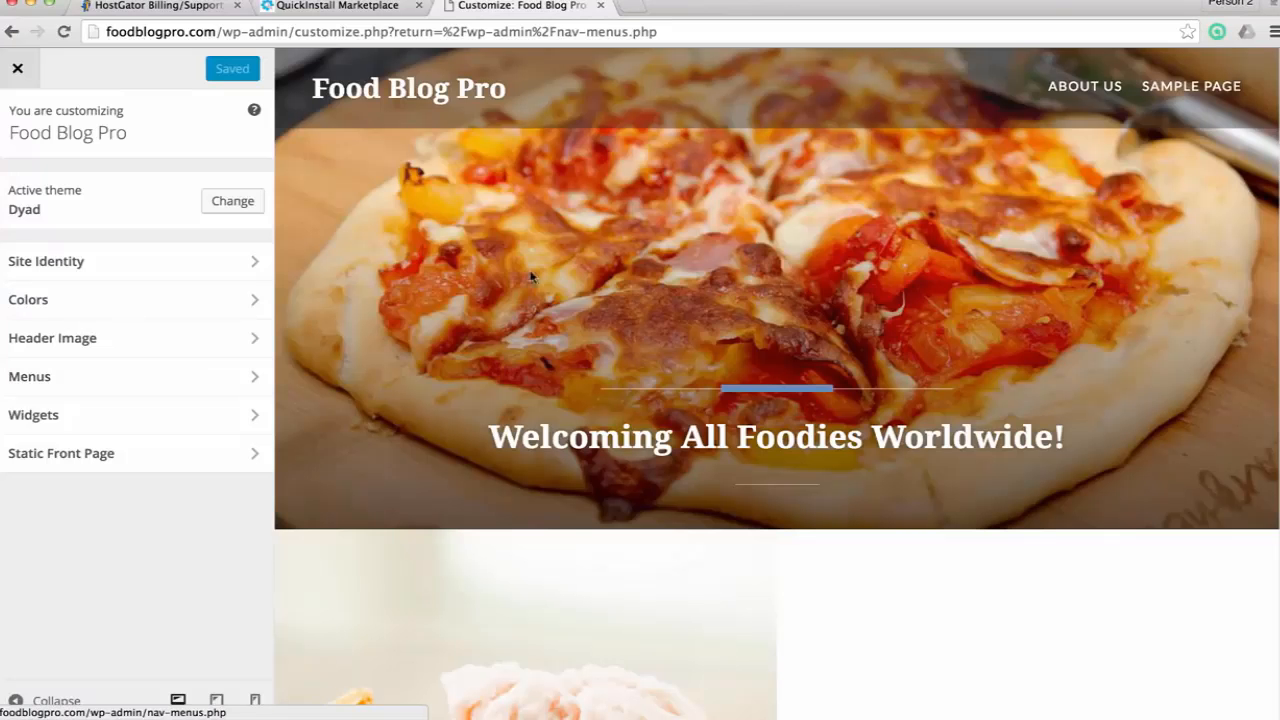
{"action": "left_click", "coordinate": [152, 374]}
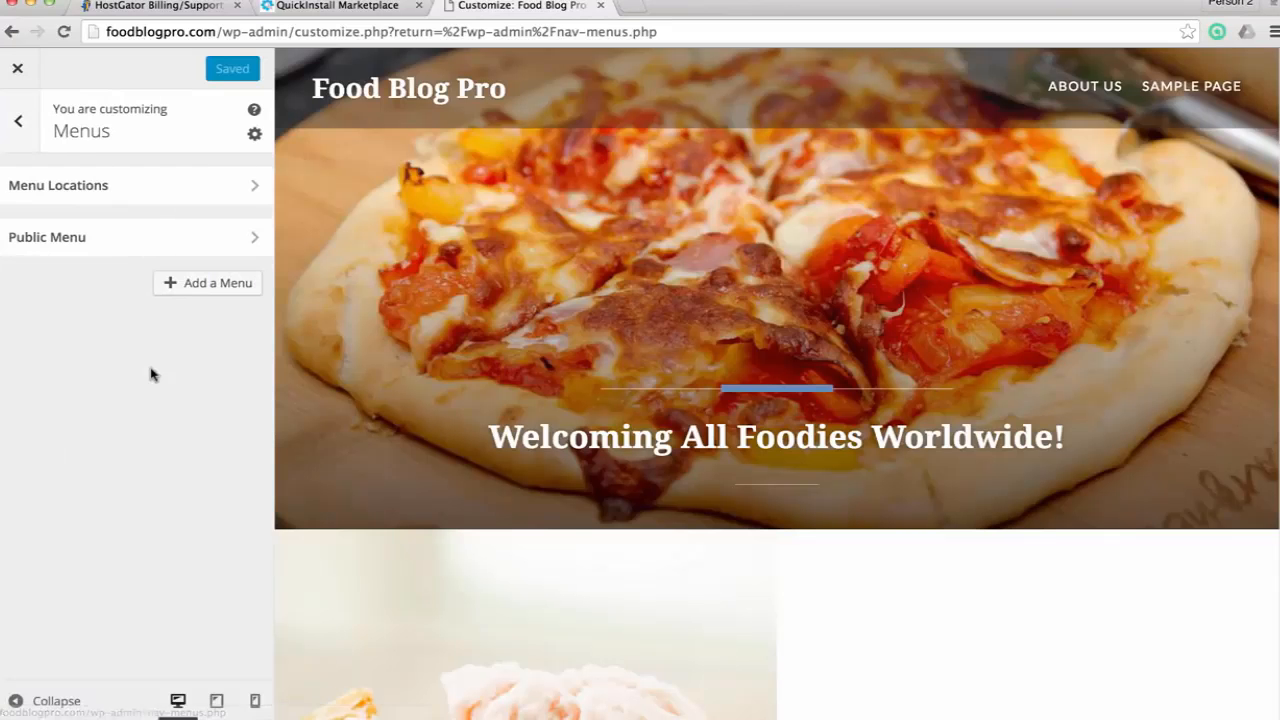
{"action": "left_click", "coordinate": [148, 245]}
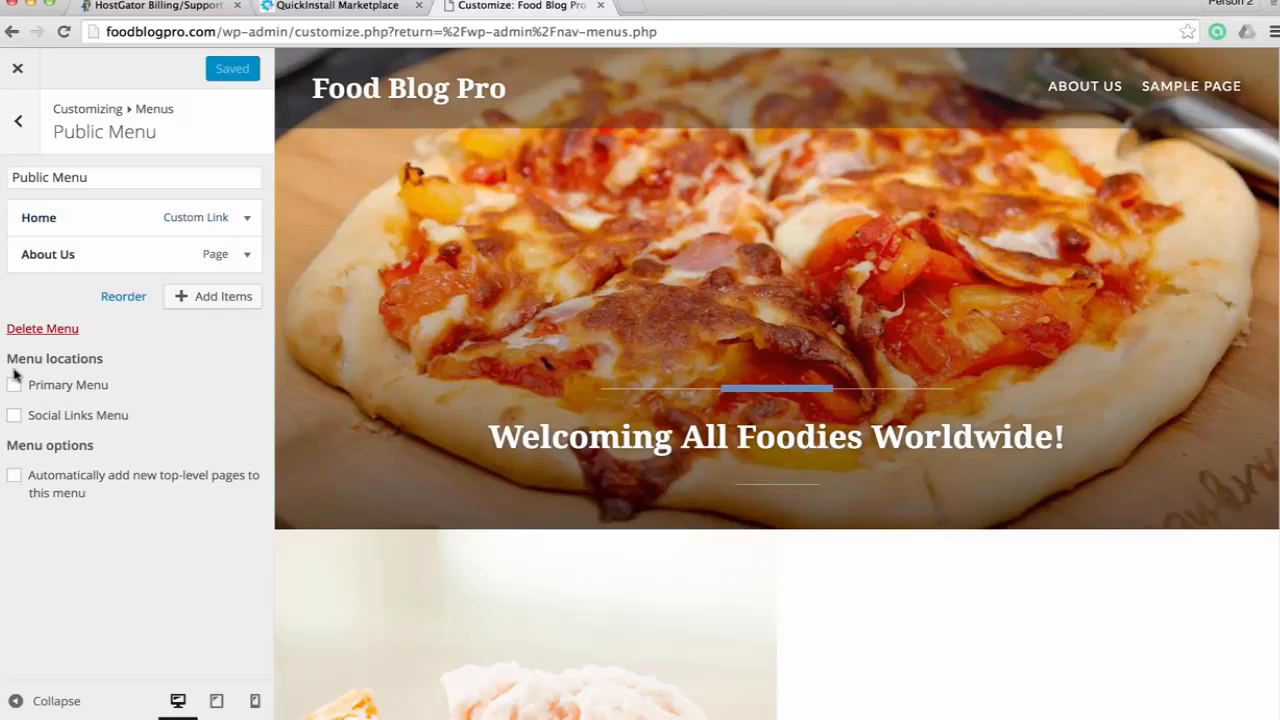
{"action": "left_click", "coordinate": [248, 217]}
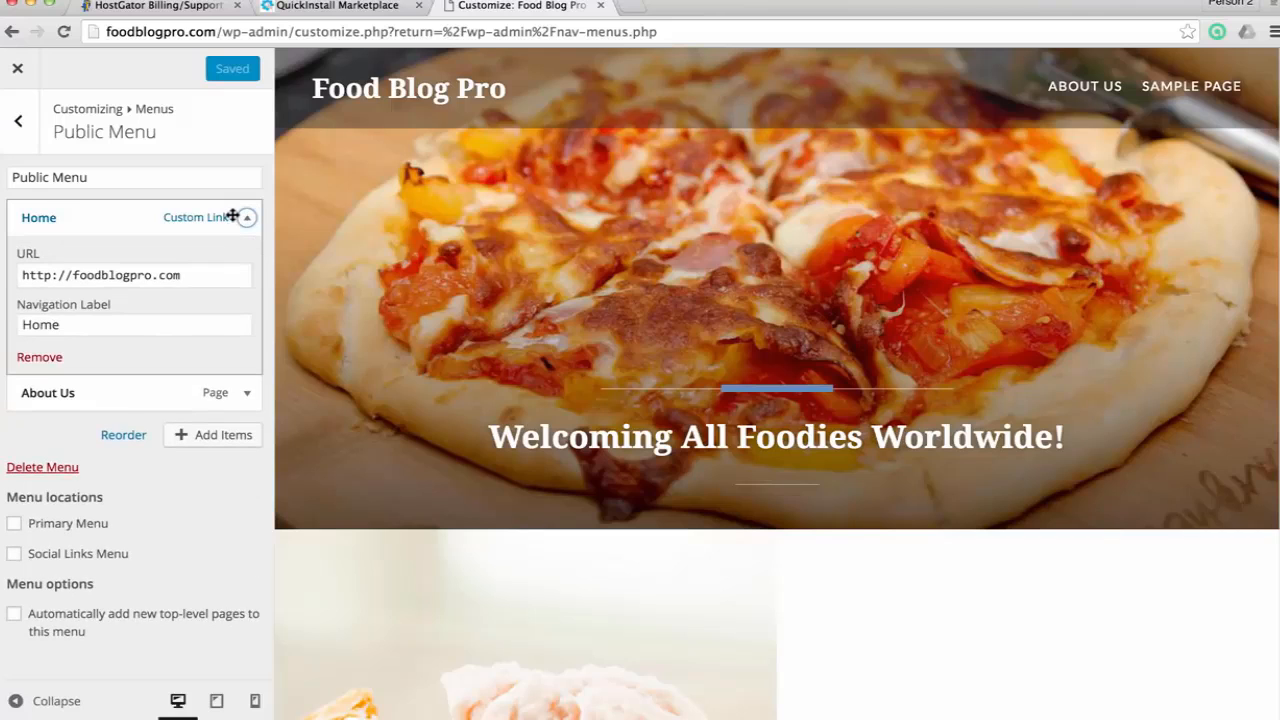
{"action": "left_click", "coordinate": [232, 217]}
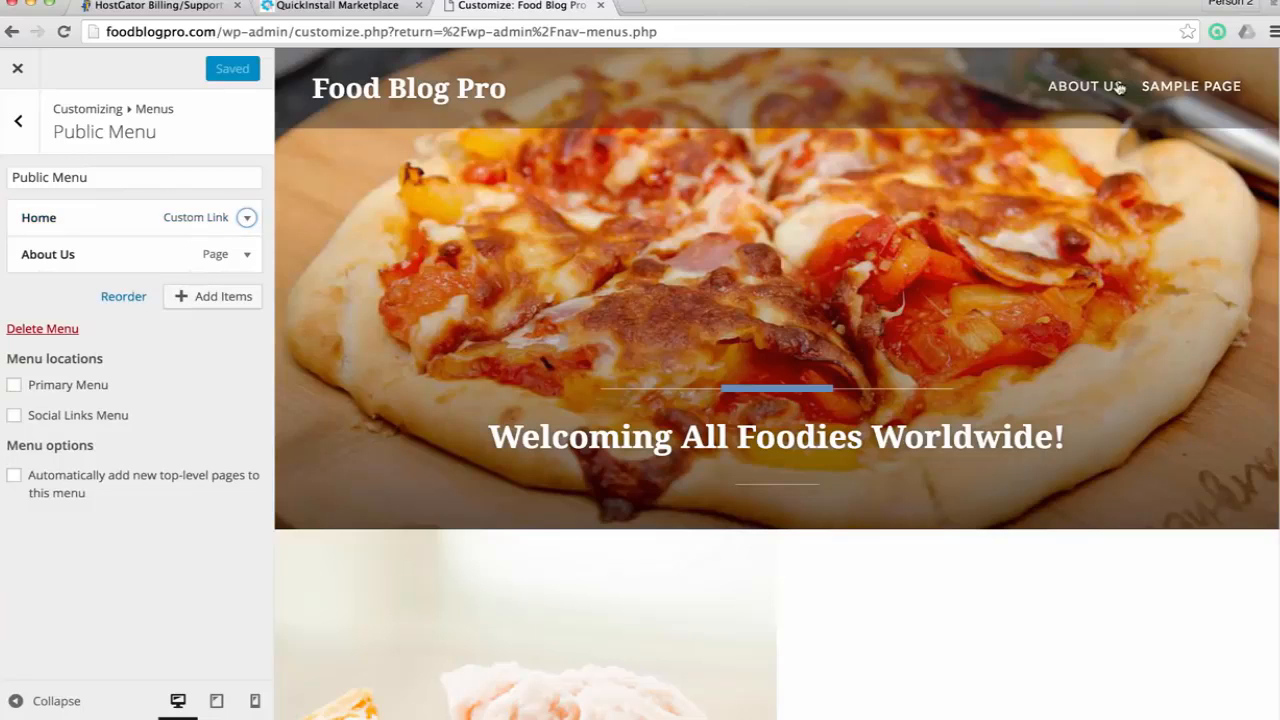
{"action": "left_click", "coordinate": [14, 385]}
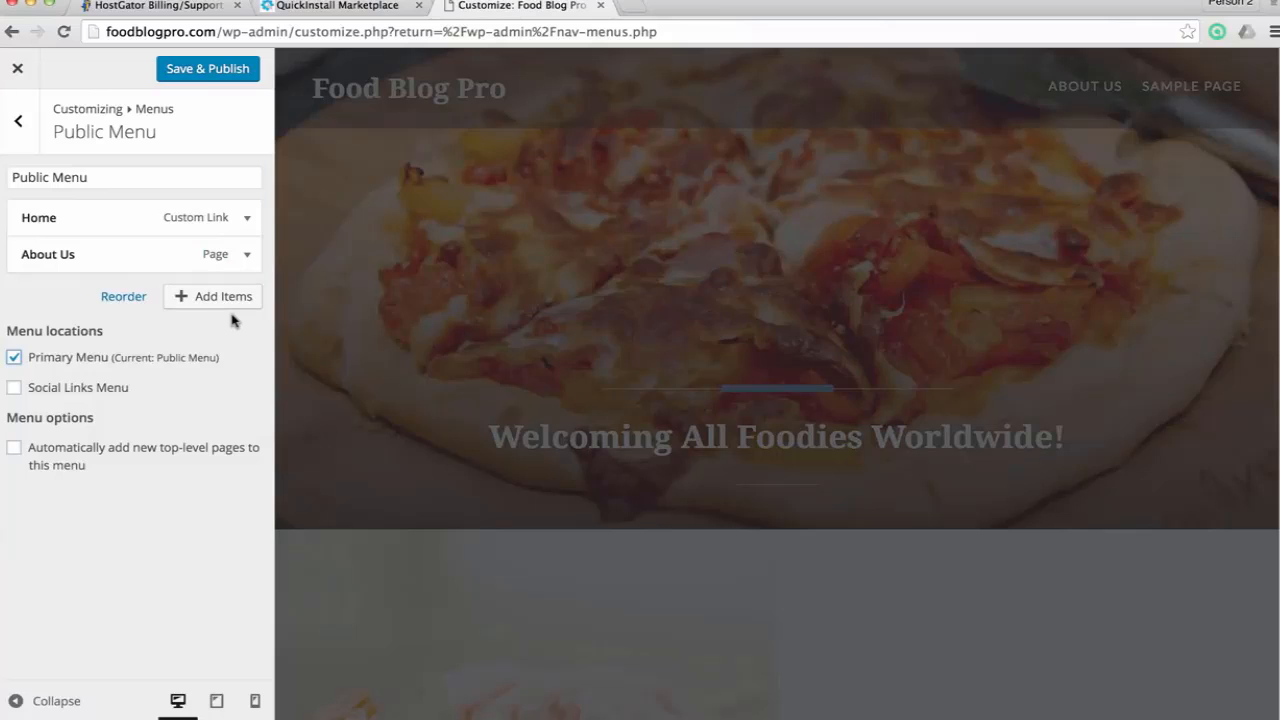
{"action": "left_click", "coordinate": [243, 66]}
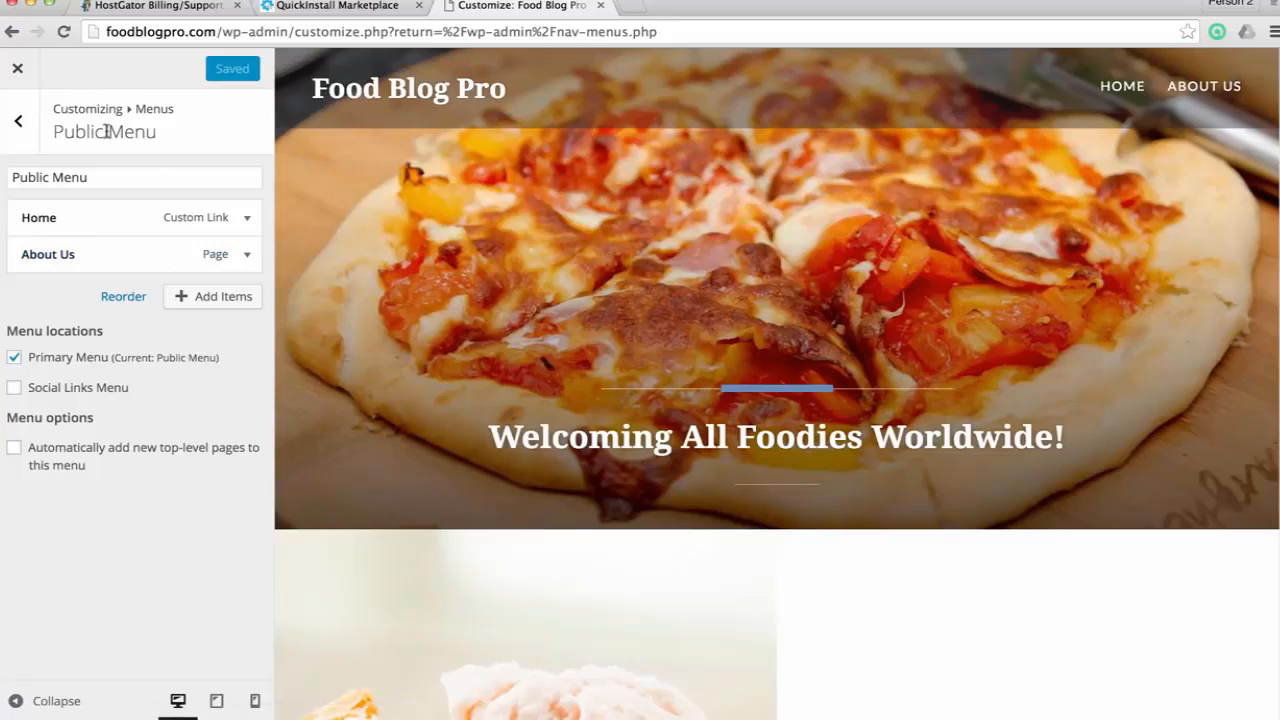
{"action": "left_click", "coordinate": [20, 125]}
{"action": "left_click", "coordinate": [19, 69]}
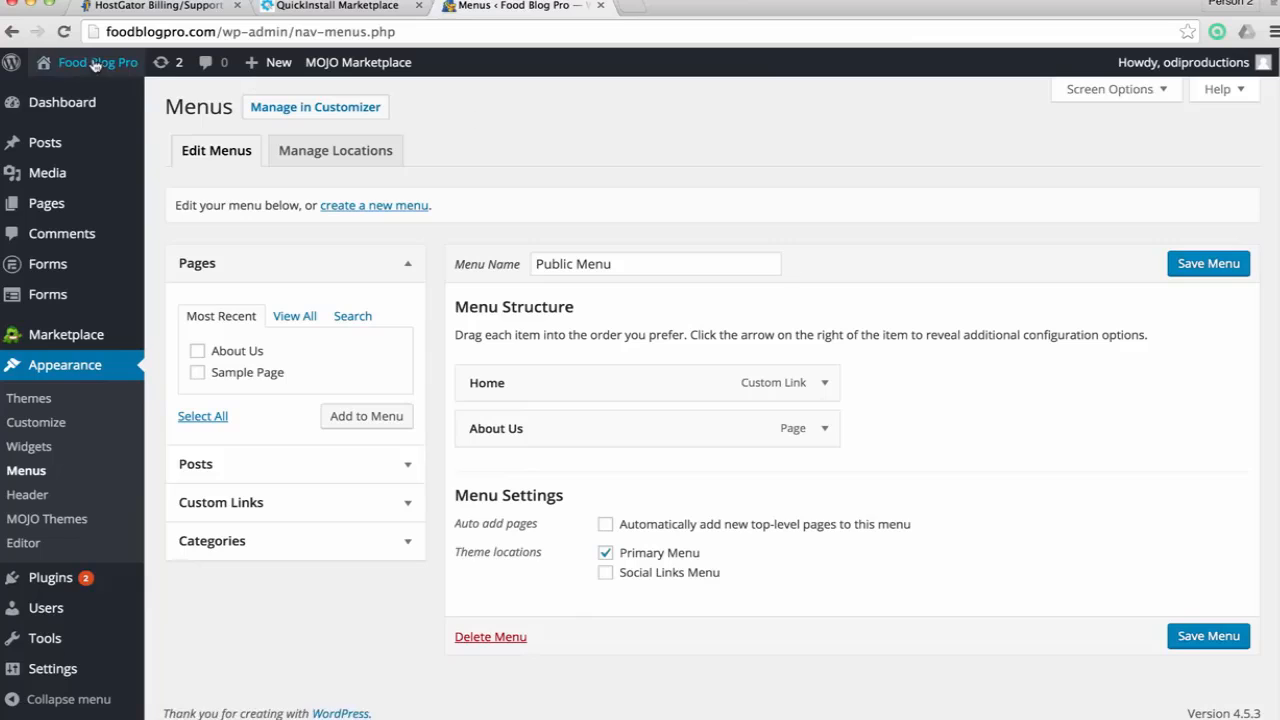
Visit the live site and test the ABOUT US and HOME menu links
{"action": "left_click", "coordinate": [78, 93]}
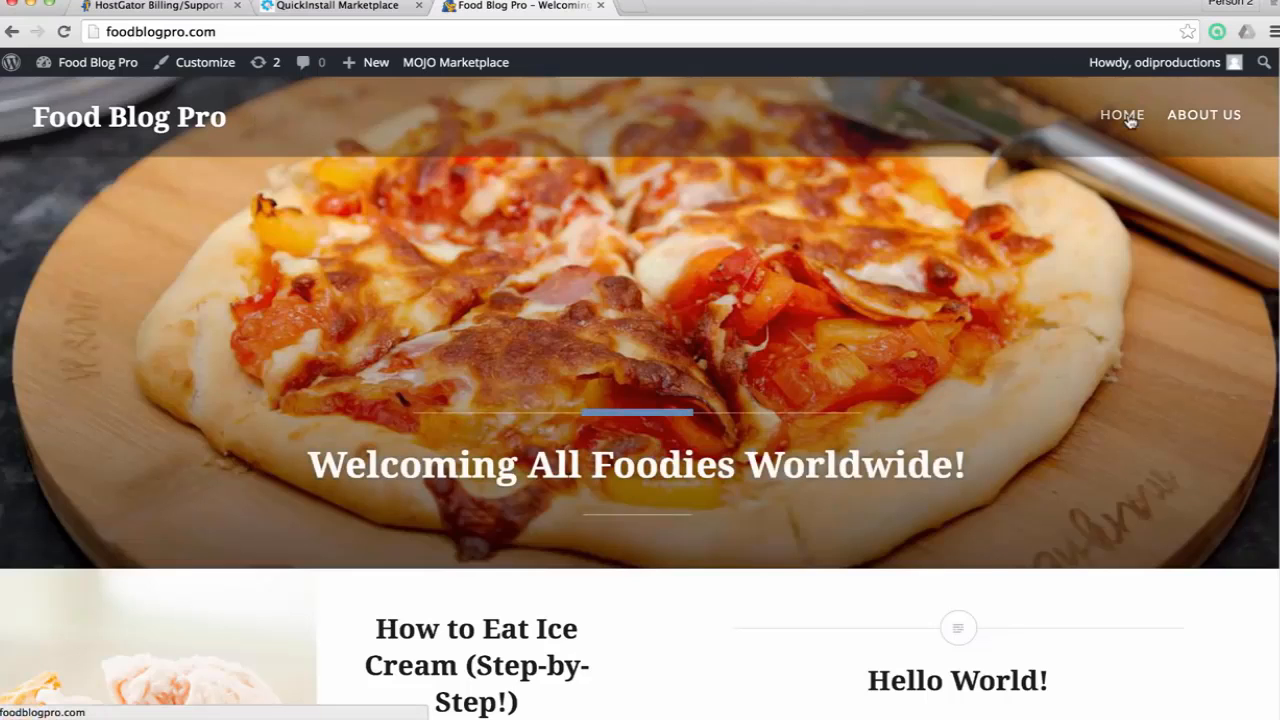
{"action": "left_click", "coordinate": [1206, 116]}
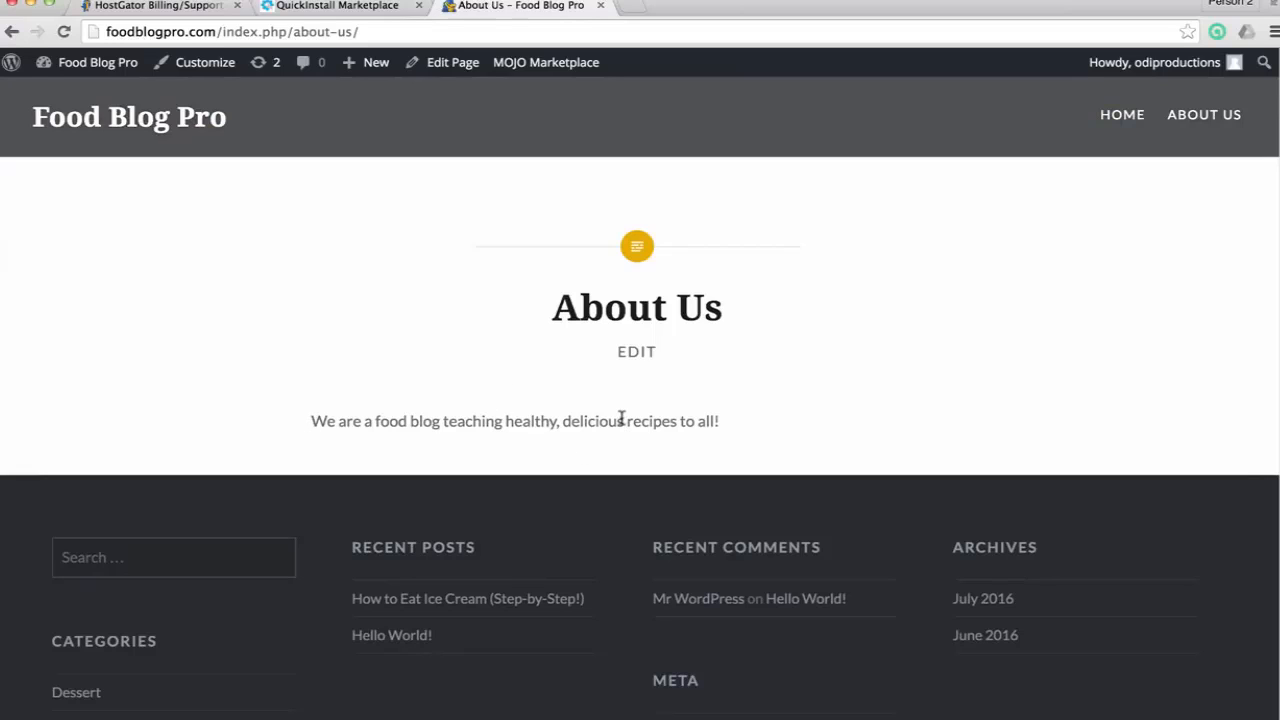
{"action": "left_click", "coordinate": [1125, 115]}
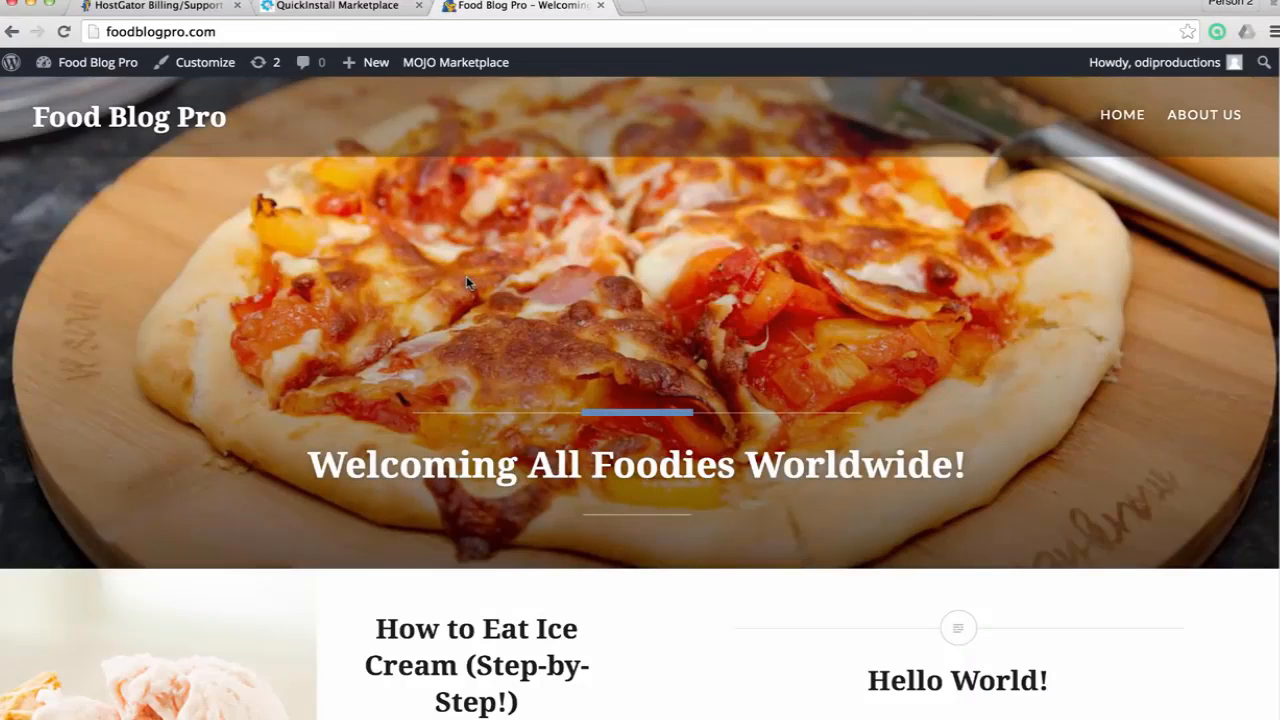
Scroll through the home page, then return to the admin Dashboard
{"action": "scroll", "coordinate": [466, 275], "scroll_direction": "down", "scroll_amount": 3}
{"action": "scroll", "coordinate": [543, 270], "scroll_direction": "down", "scroll_amount": 1}
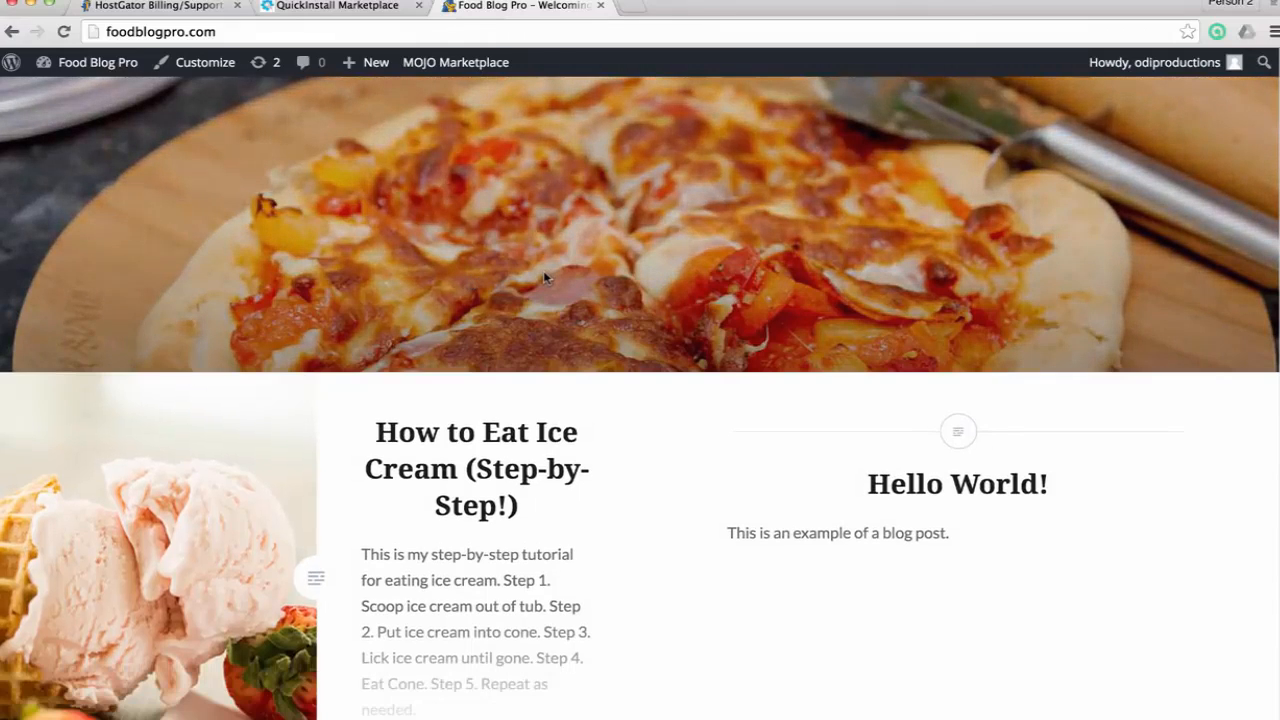
{"action": "scroll", "coordinate": [543, 270], "scroll_direction": "down", "scroll_amount": 2}
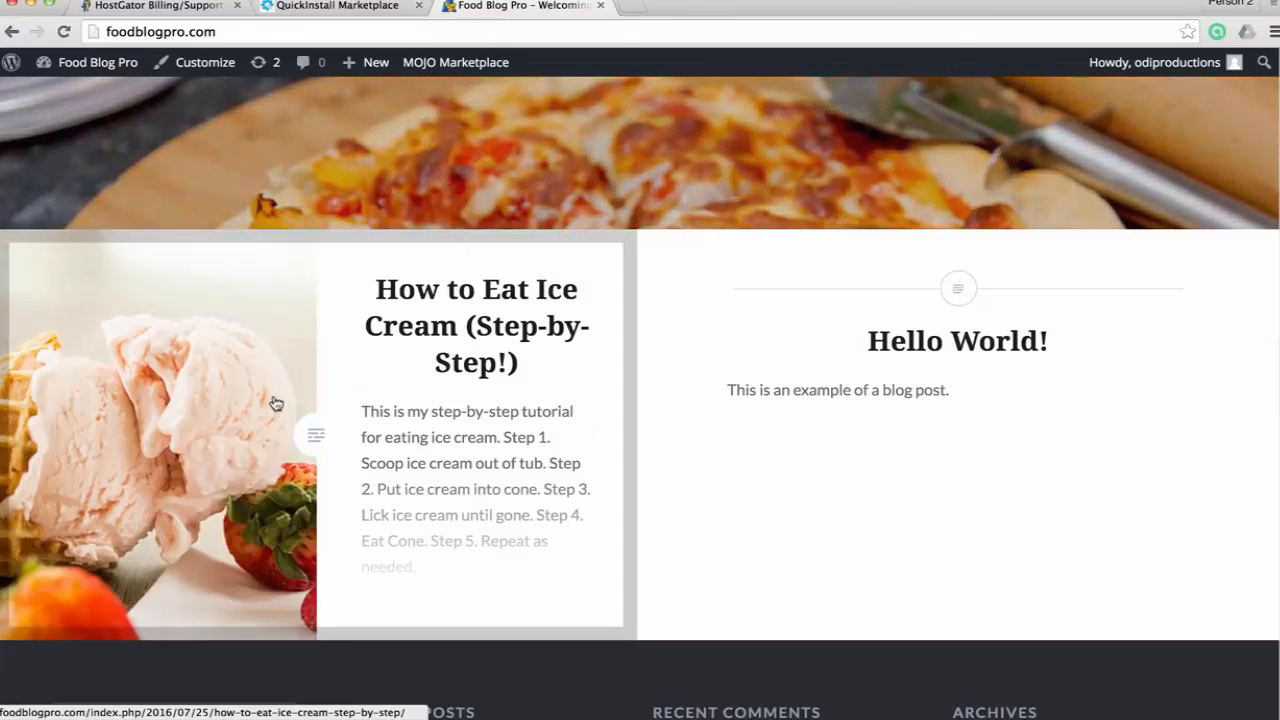
{"action": "scroll", "coordinate": [276, 403], "scroll_direction": "down", "scroll_amount": 2}
{"action": "scroll", "coordinate": [323, 306], "scroll_direction": "up", "scroll_amount": 7}
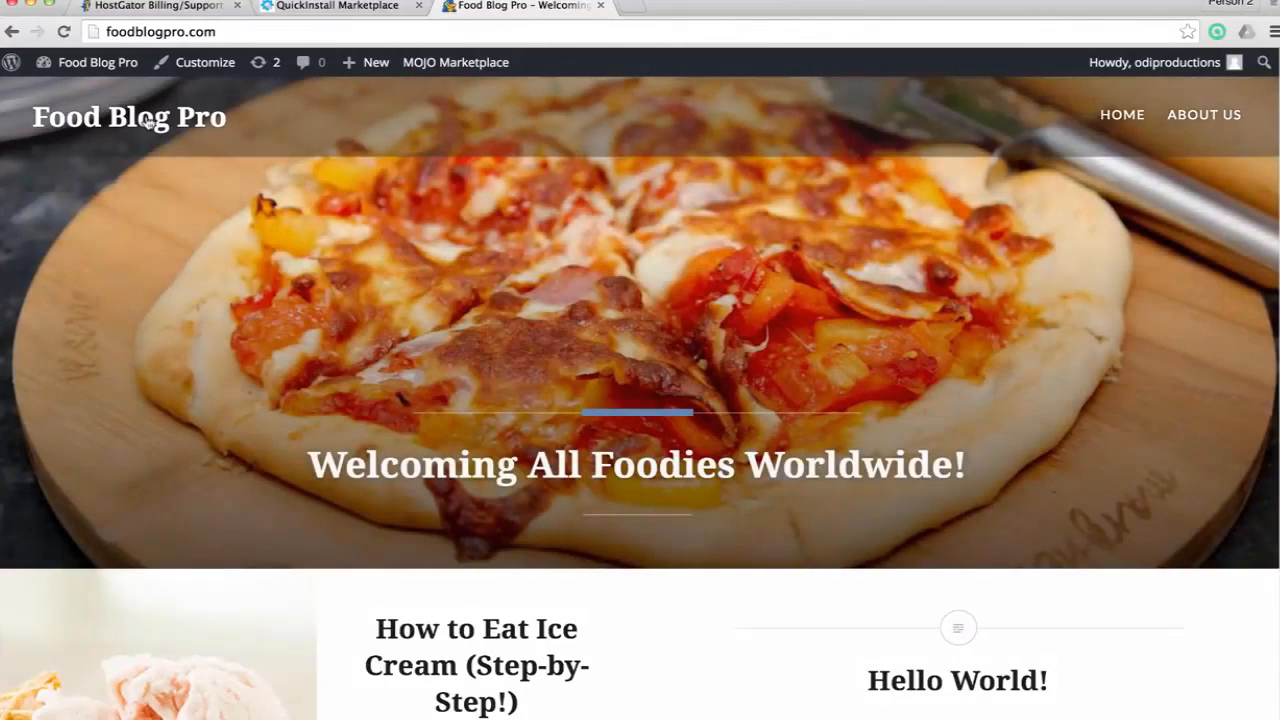
{"action": "mouse_move", "coordinate": [80, 70]}
{"action": "left_click", "coordinate": [60, 93]}
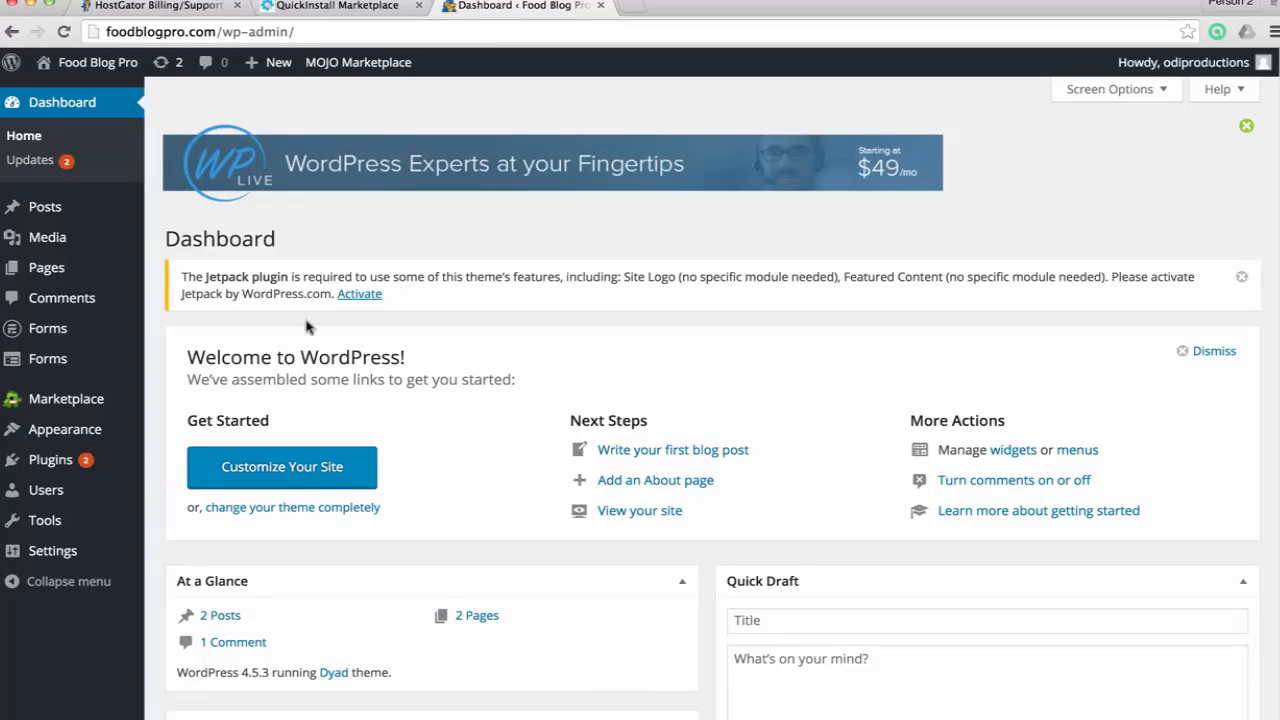
Return to the WordPress dashboard and open Pingdom's Website Speed Test in a new tab
{"action": "mouse_move", "coordinate": [87, 465]}
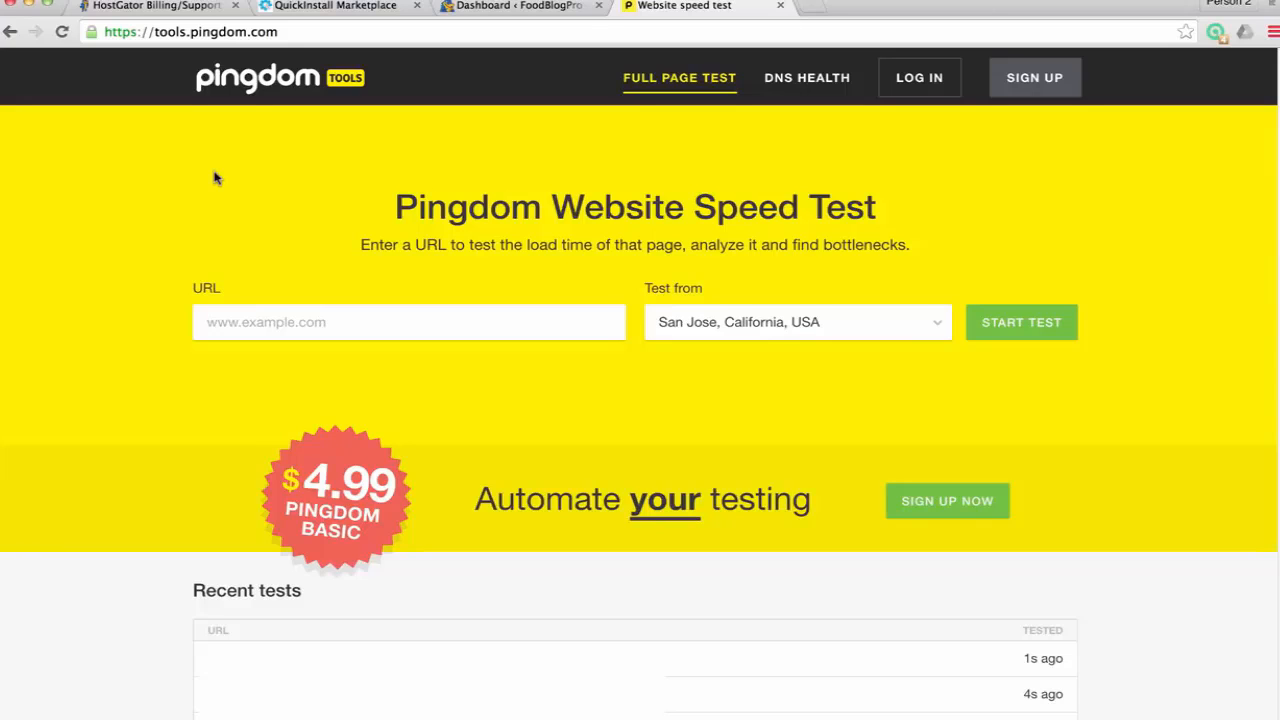
Check the WordPress dashboard tab, then come back to the Pingdom speed test tab
{"action": "left_click", "coordinate": [548, 6]}
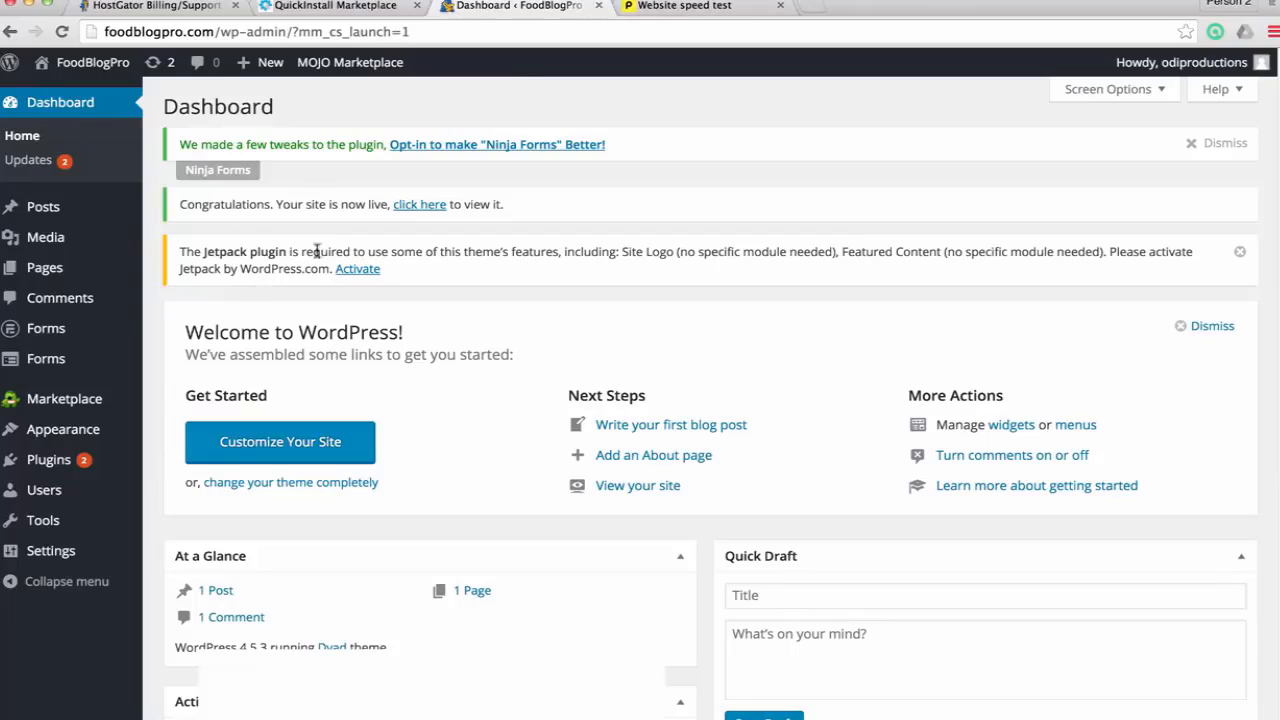
{"action": "left_click", "coordinate": [618, 7]}
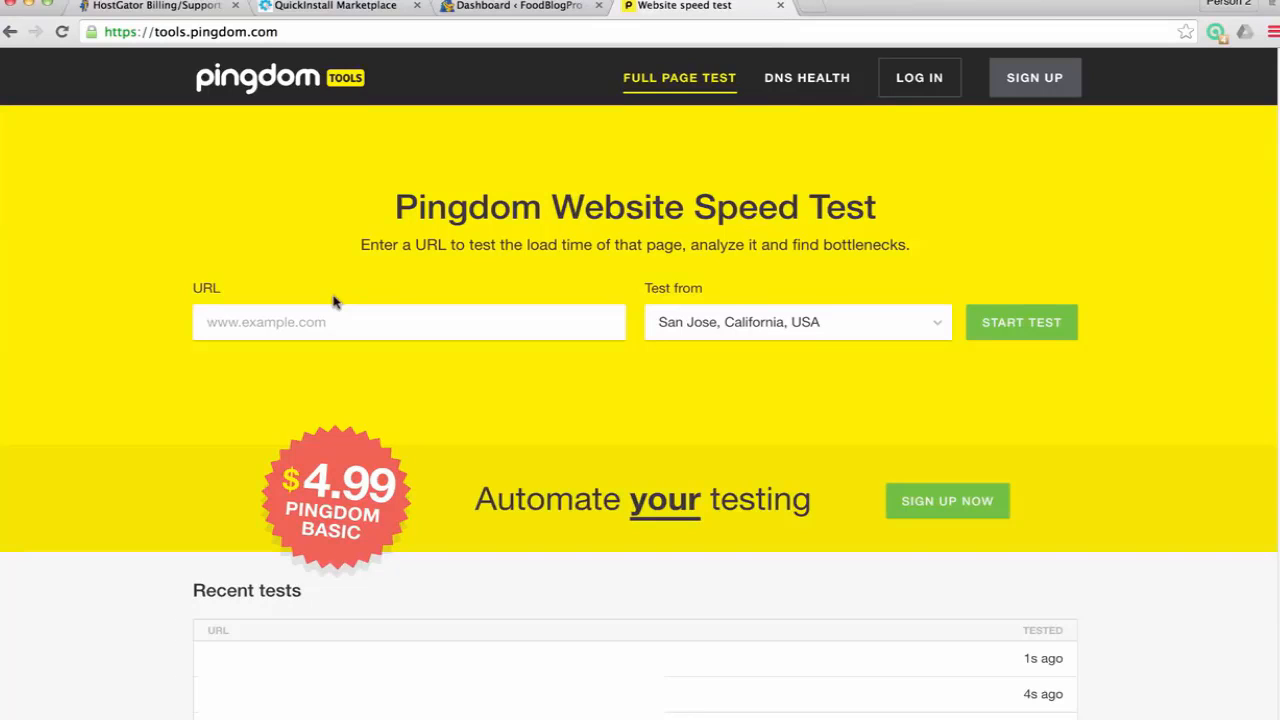
{"action": "left_click", "coordinate": [512, 6]}
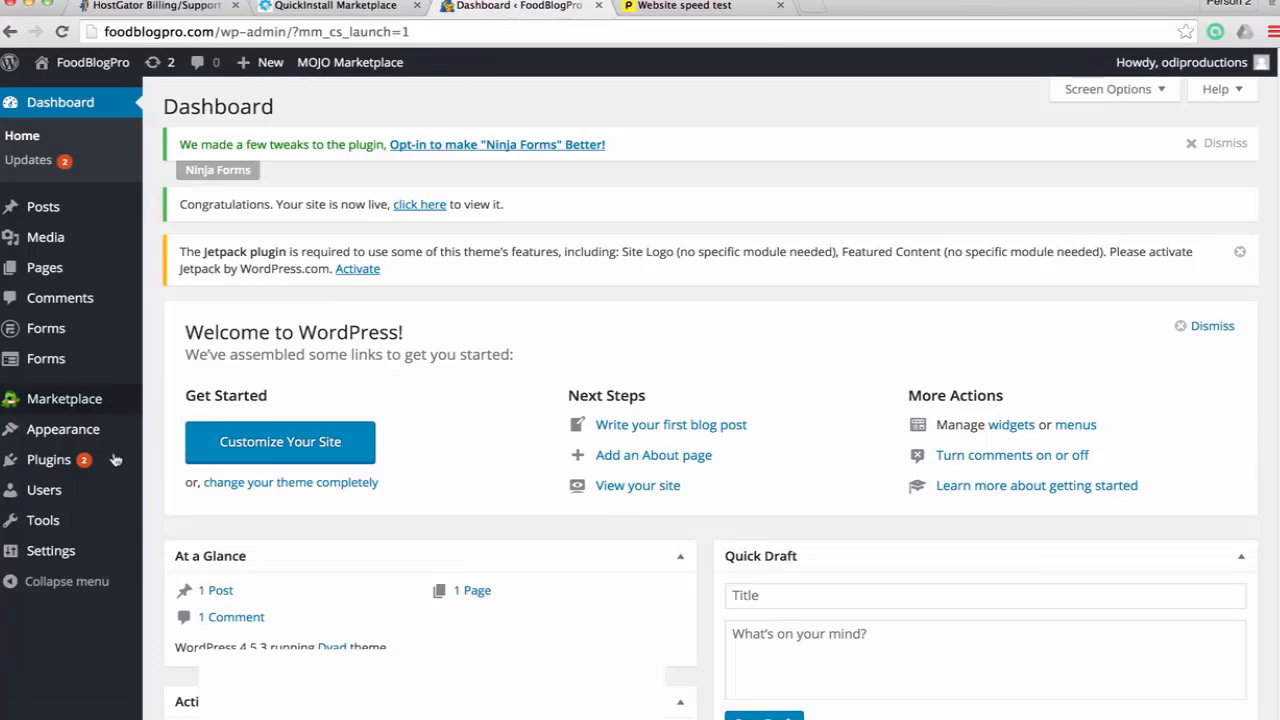
{"action": "mouse_move", "coordinate": [93, 438]}
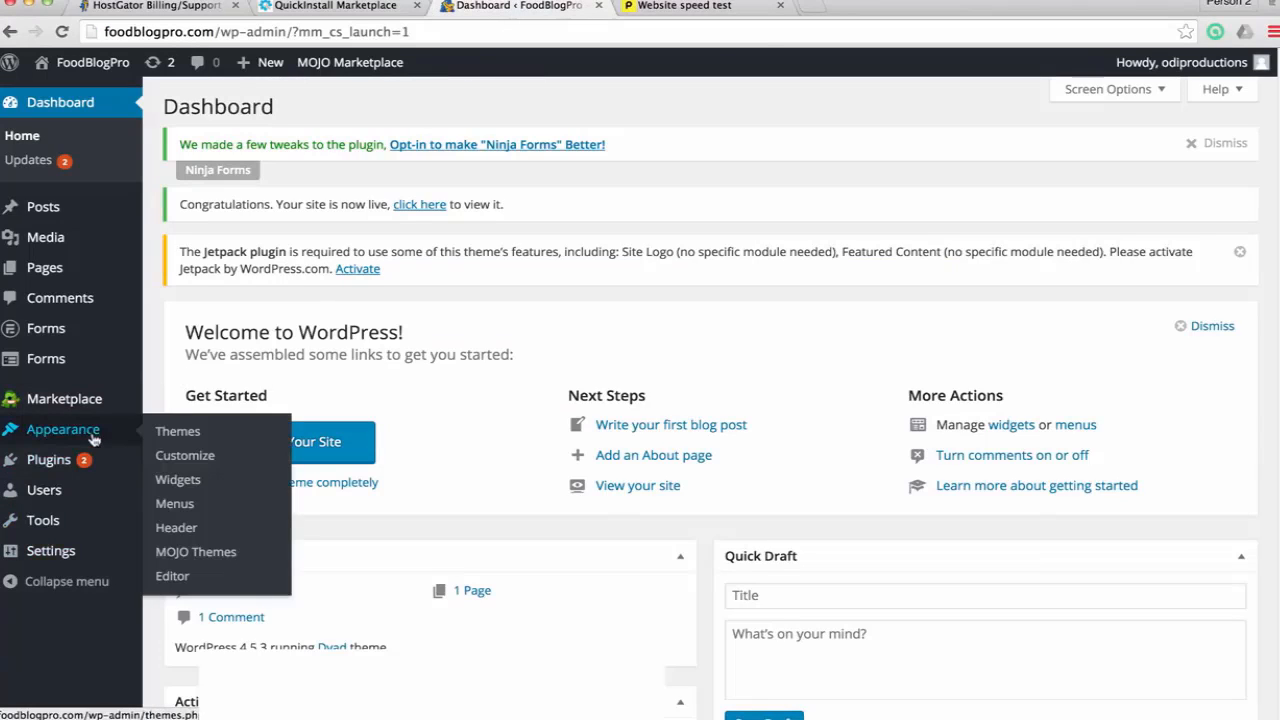
{"action": "left_click", "coordinate": [655, 6]}
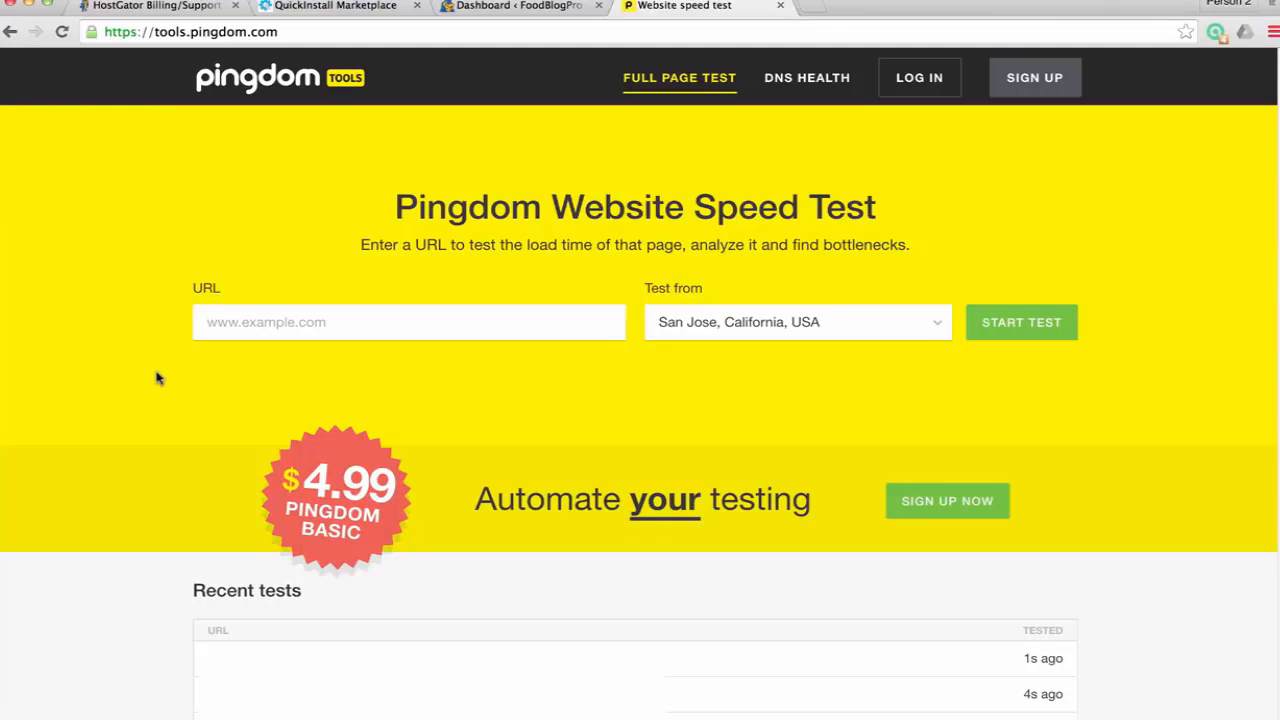
Enter foodblogpro.com as the URL with San Jose, California as the test location
{"action": "left_click", "coordinate": [258, 319]}
{"action": "left_click", "coordinate": [335, 320]}
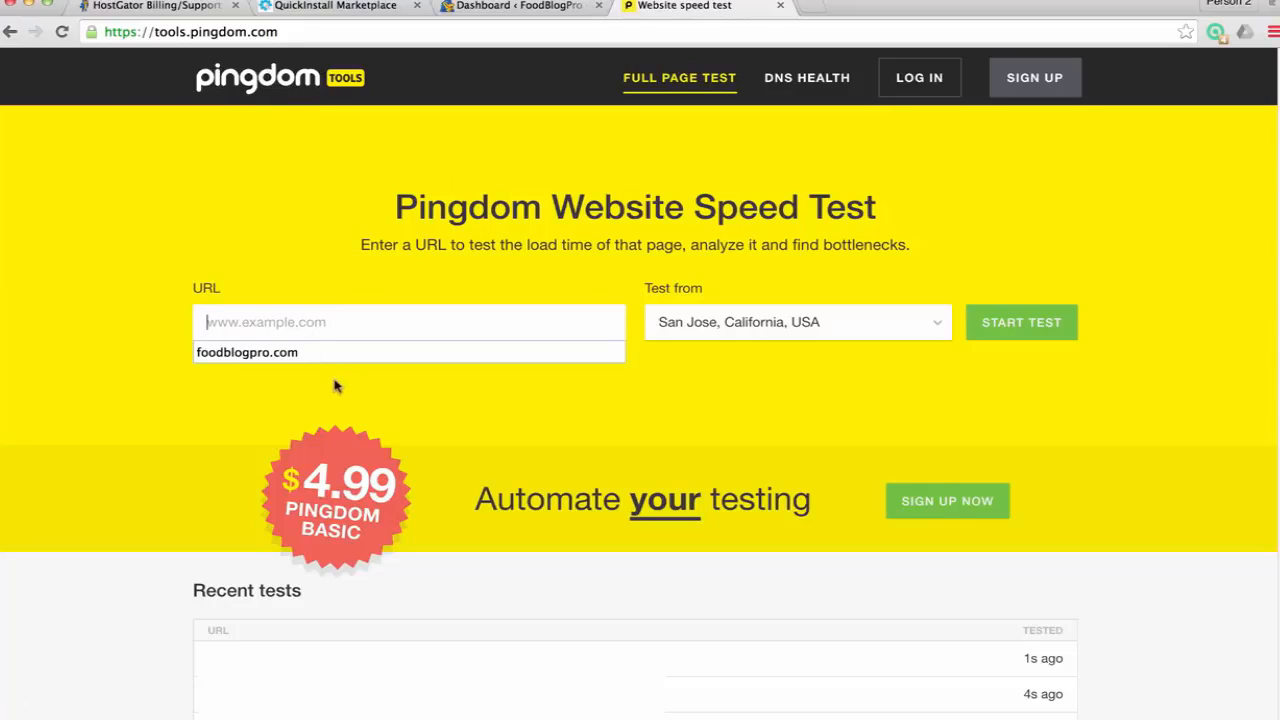
{"action": "left_click", "coordinate": [297, 278]}
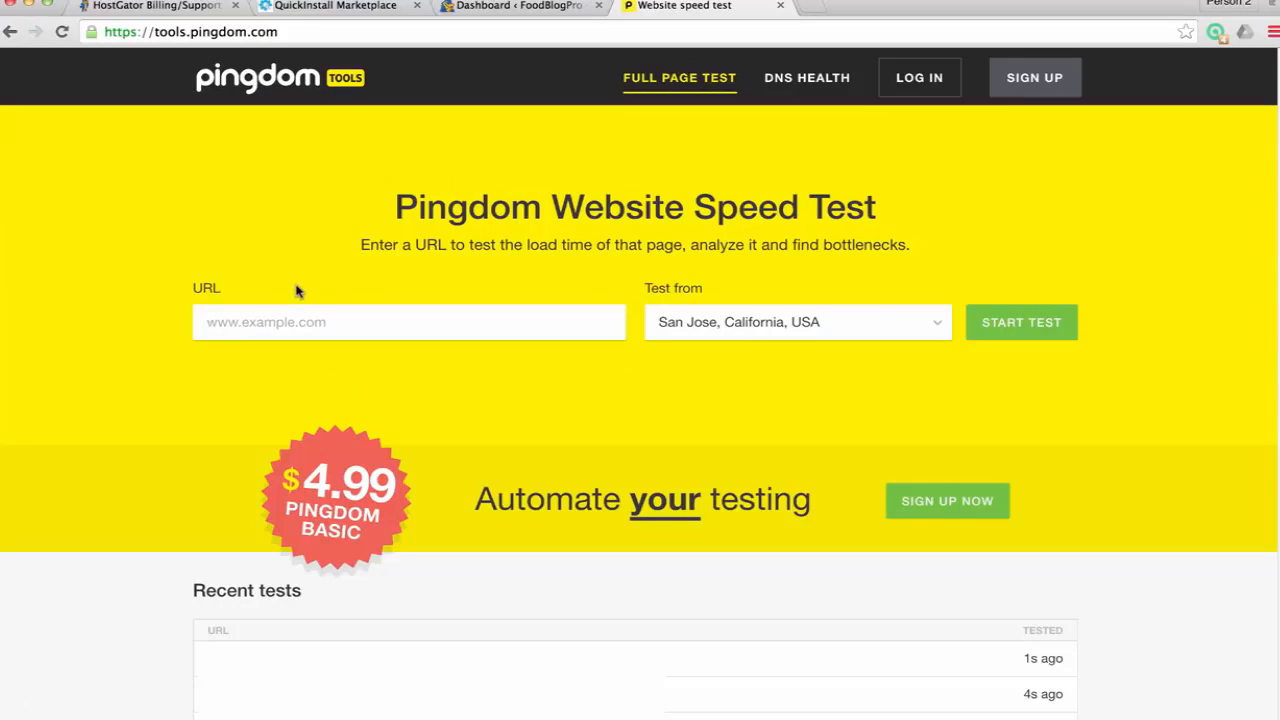
{"action": "left_click", "coordinate": [788, 312]}
{"action": "left_click", "coordinate": [408, 322]}
{"action": "type", "text": "foodblogpro.com"}
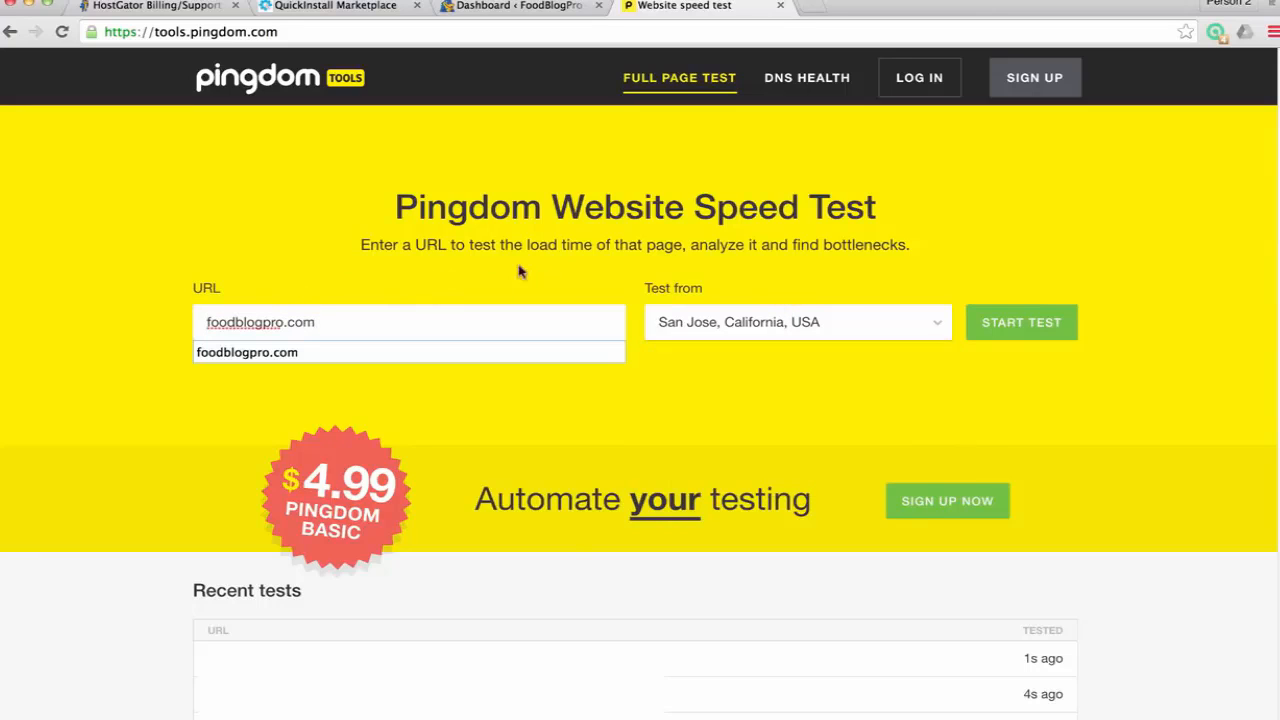
{"action": "left_click", "coordinate": [757, 336]}
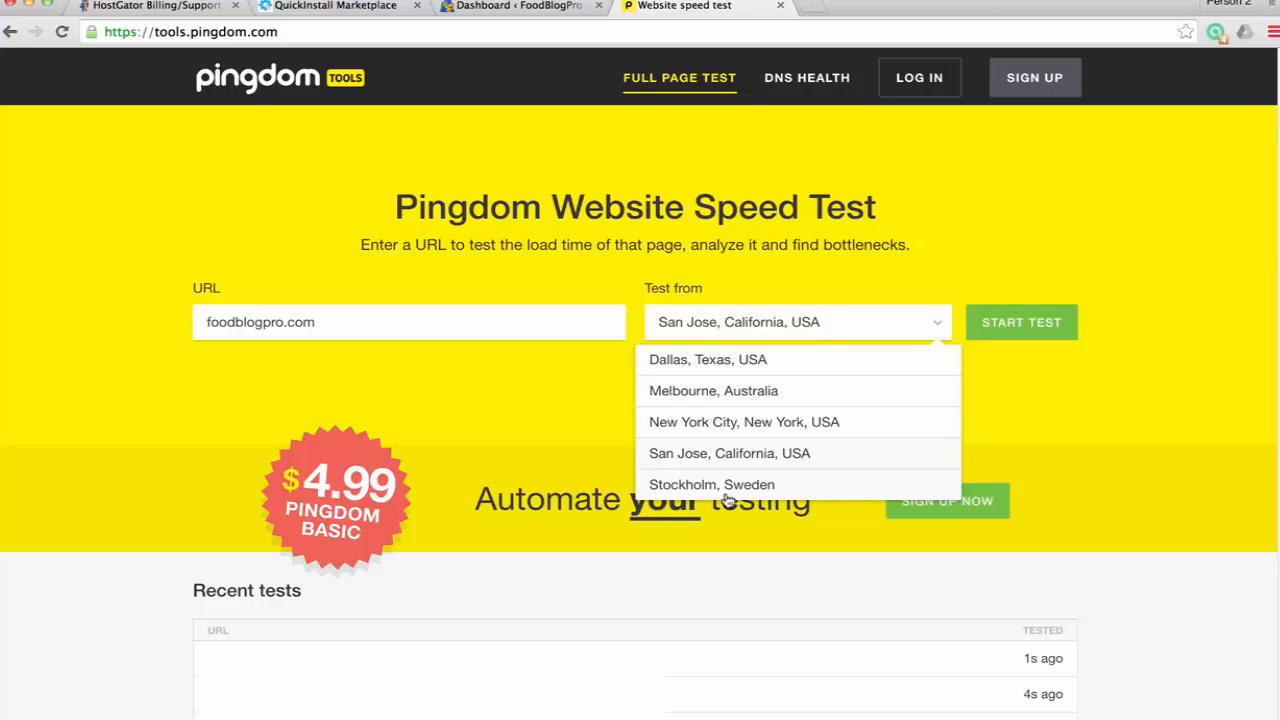
{"action": "left_click", "coordinate": [766, 452]}
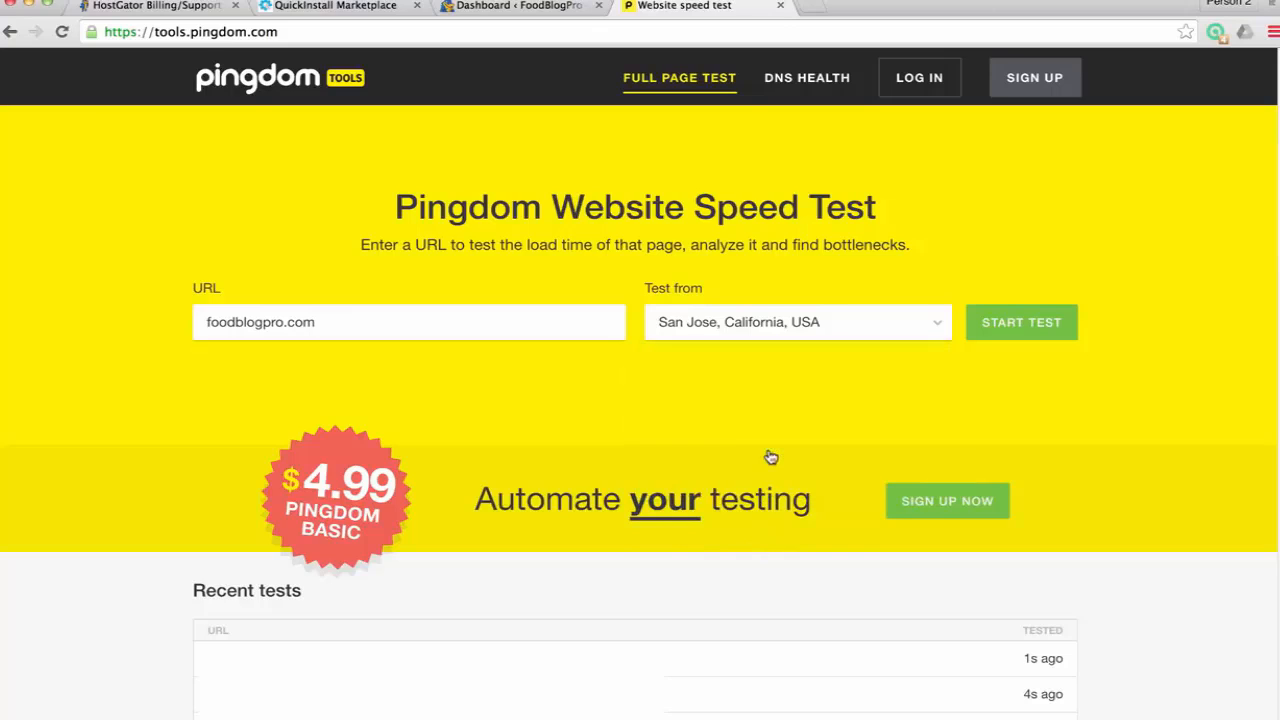
Run the test, dismiss the free-trial popup, and review results: grade C 71, 2.08 s, 723.2 kB
{"action": "left_click", "coordinate": [1038, 321]}
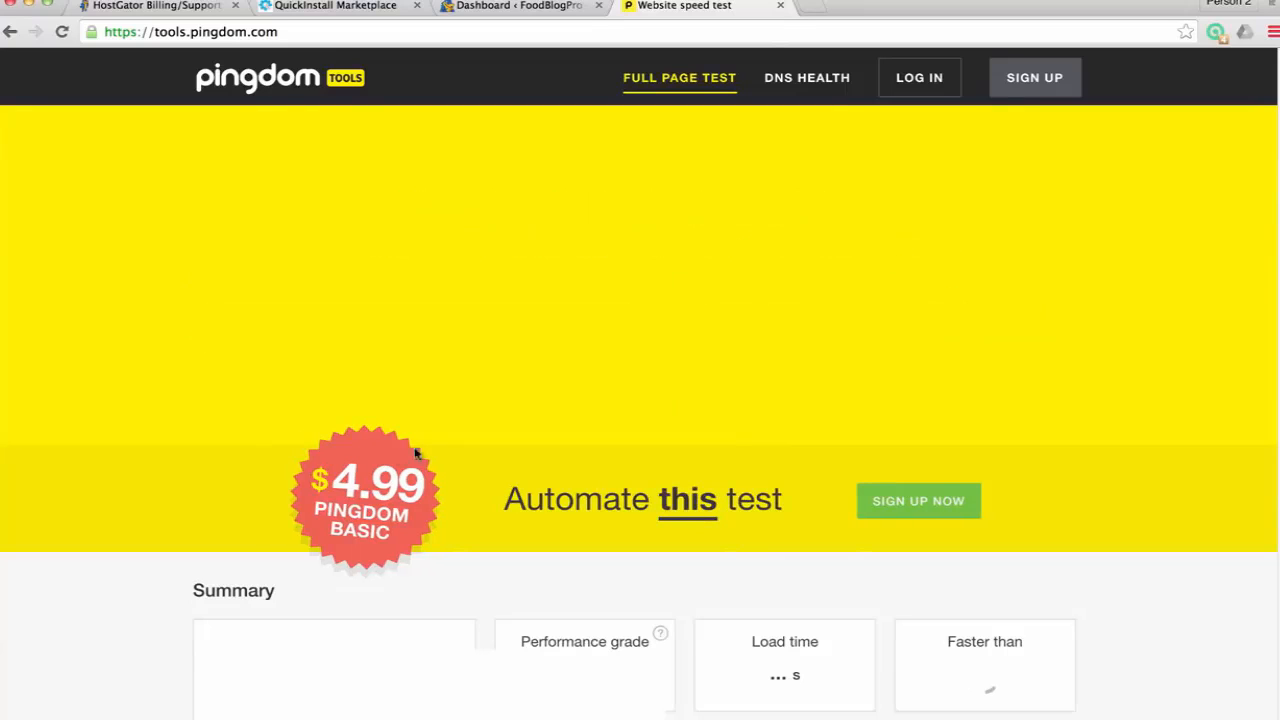
{"action": "scroll", "coordinate": [470, 440], "scroll_direction": "down", "scroll_amount": 2}
{"action": "scroll", "coordinate": [480, 432], "scroll_direction": "down", "scroll_amount": 2}
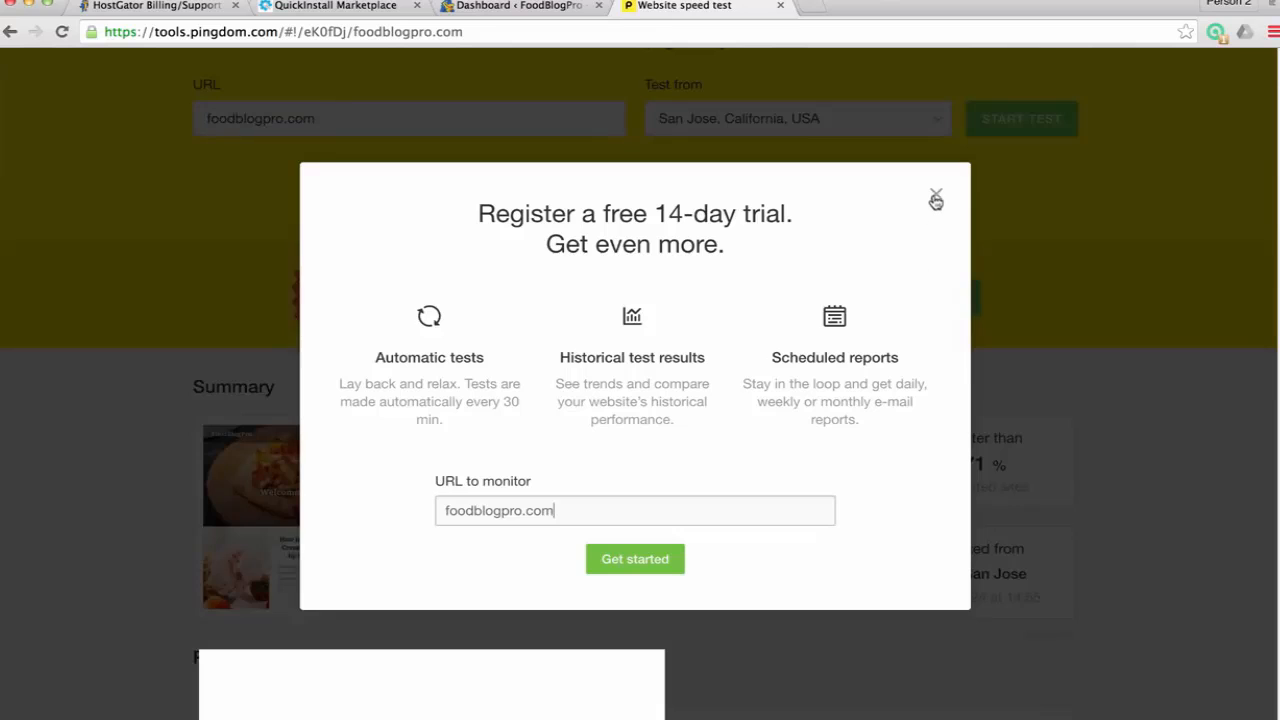
{"action": "left_click", "coordinate": [934, 197]}
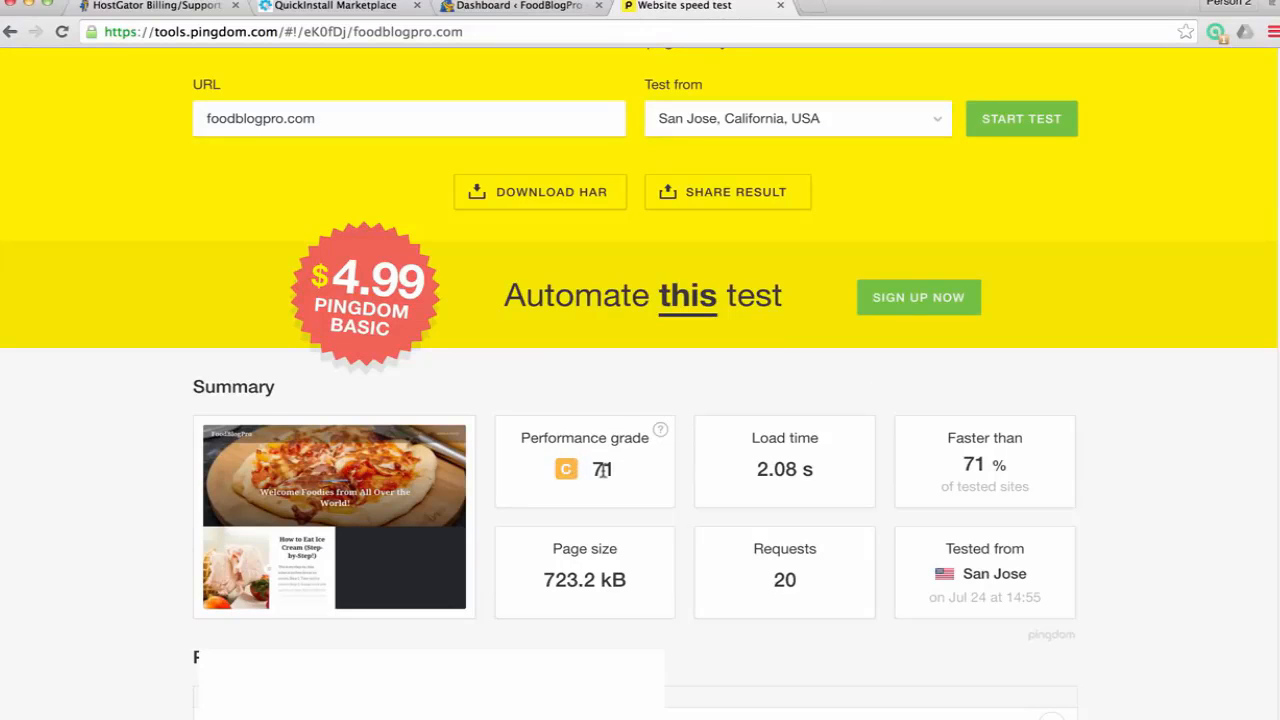
{"action": "scroll", "coordinate": [617, 475], "scroll_direction": "down", "scroll_amount": 3}
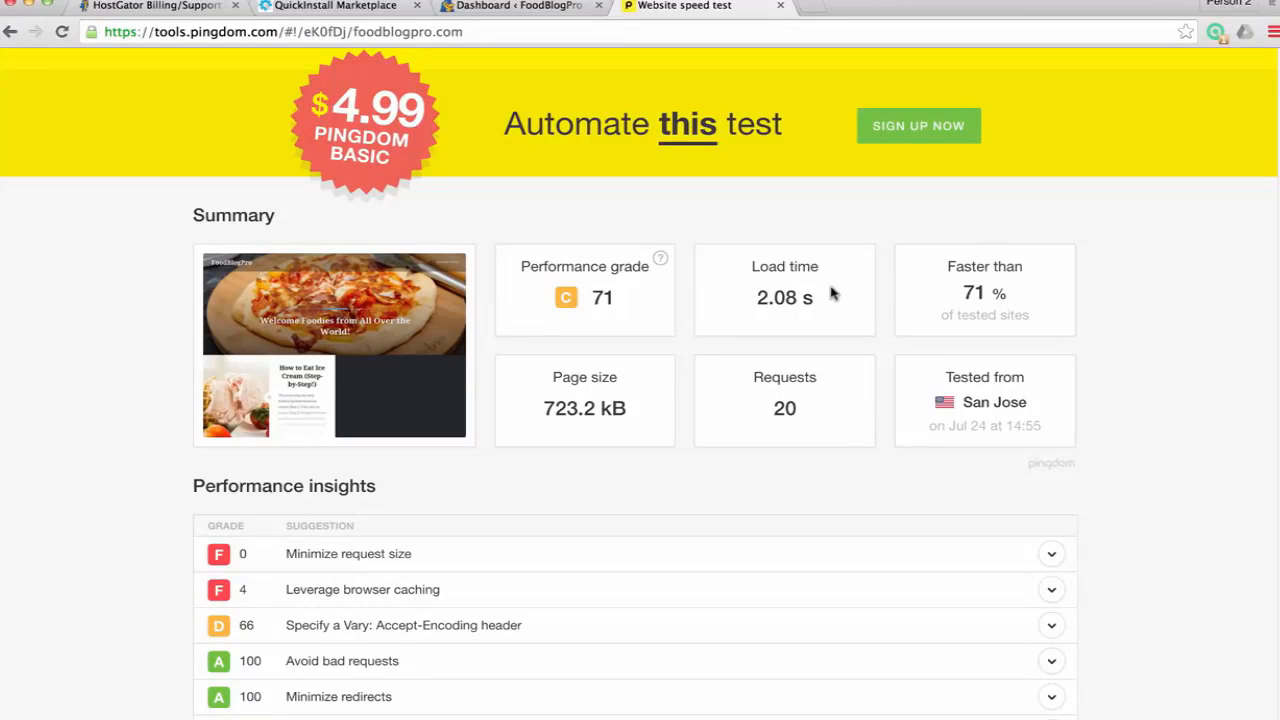
{"action": "scroll", "coordinate": [690, 510], "scroll_direction": "up", "scroll_amount": 1}
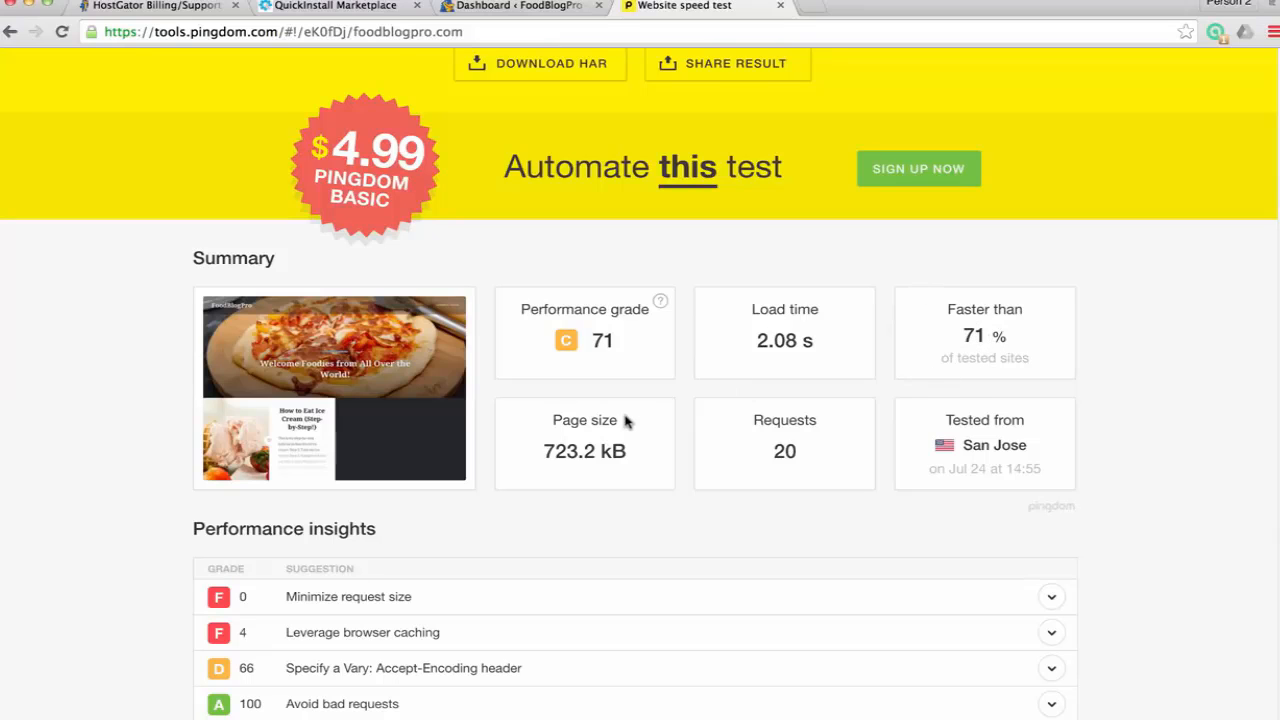
Open Plugins > Add New on the FoodBlogPro dashboard and scroll to WP Super Cache
{"action": "left_click", "coordinate": [478, 9]}
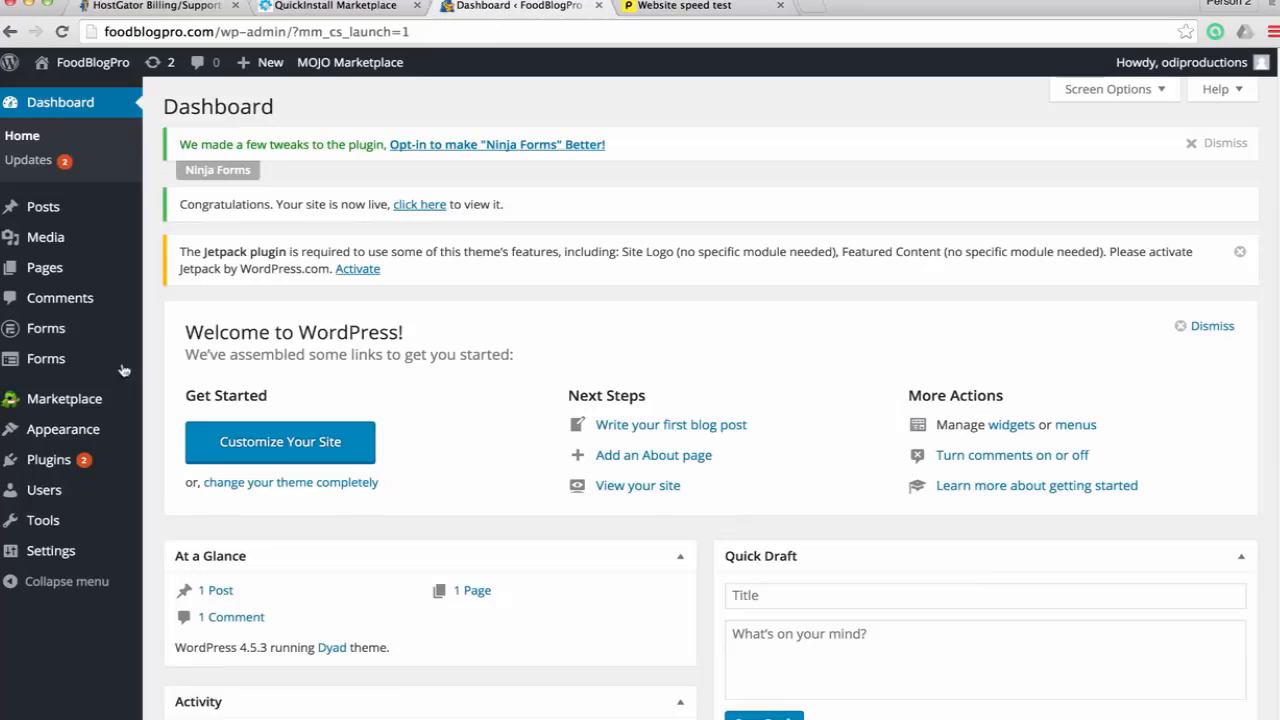
{"action": "mouse_move", "coordinate": [95, 432]}
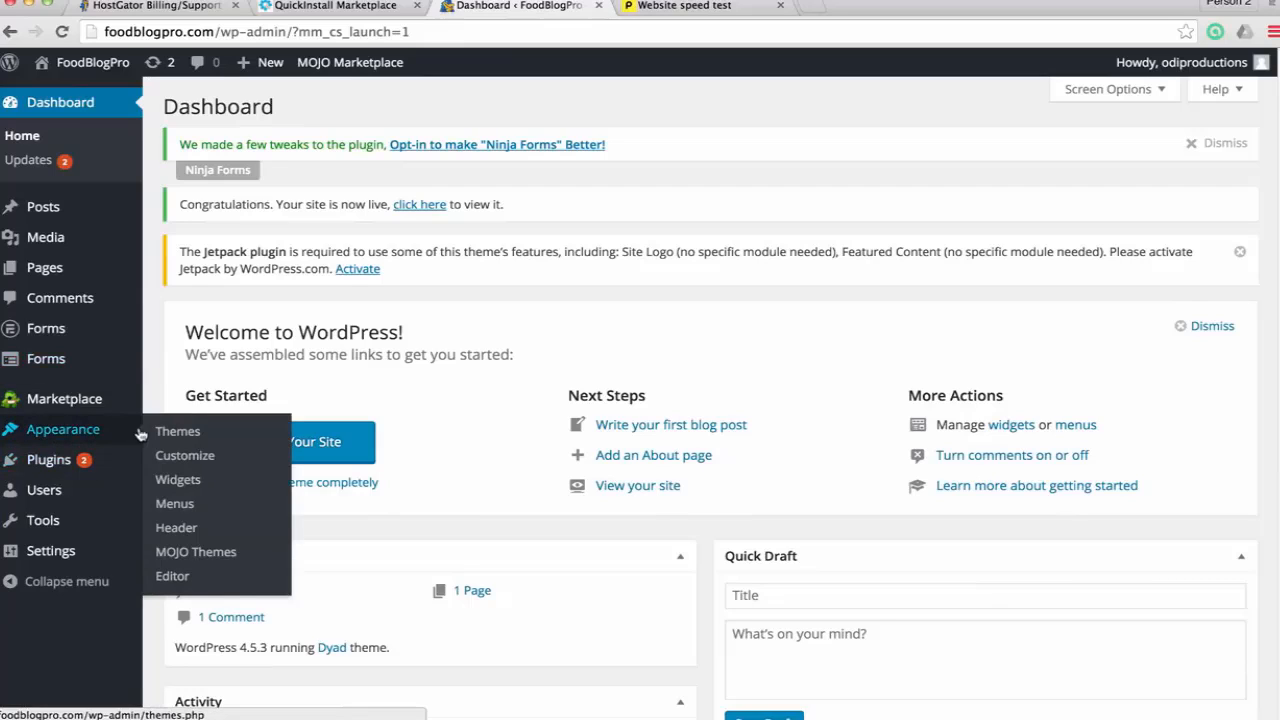
{"action": "mouse_move", "coordinate": [107, 462]}
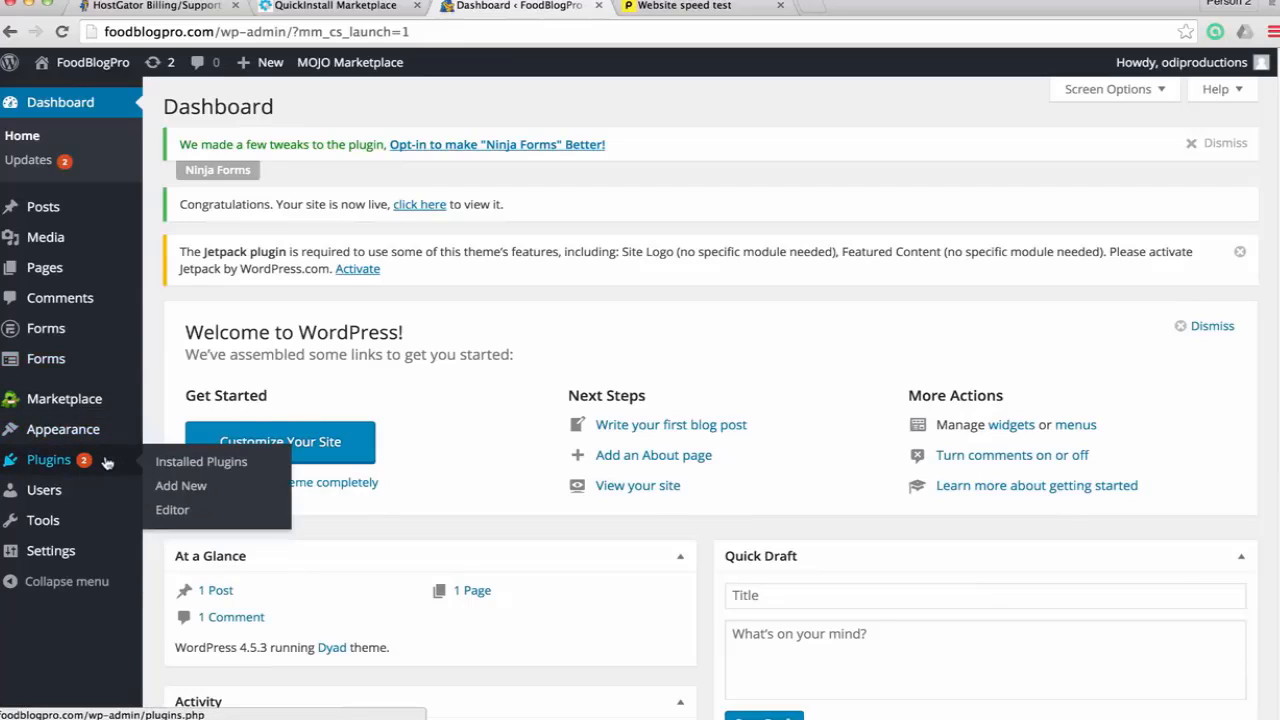
{"action": "left_click", "coordinate": [183, 486]}
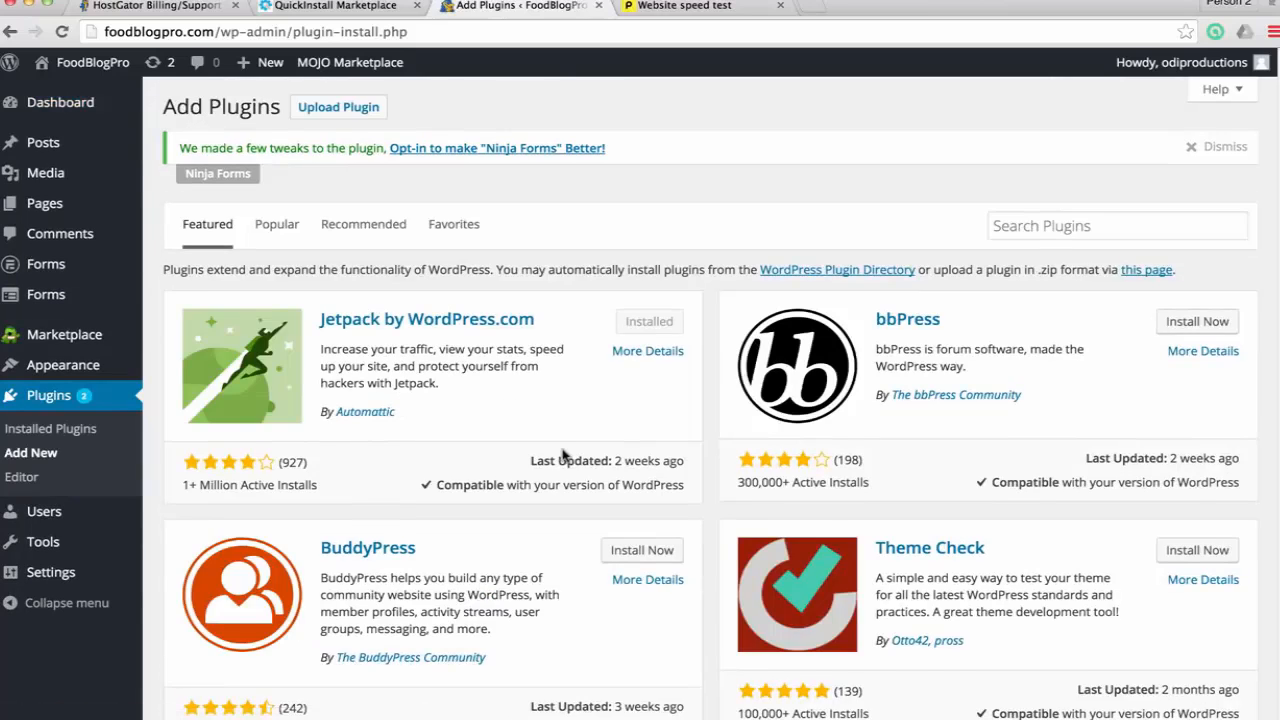
{"action": "scroll", "coordinate": [563, 457], "scroll_direction": "down", "scroll_amount": 5}
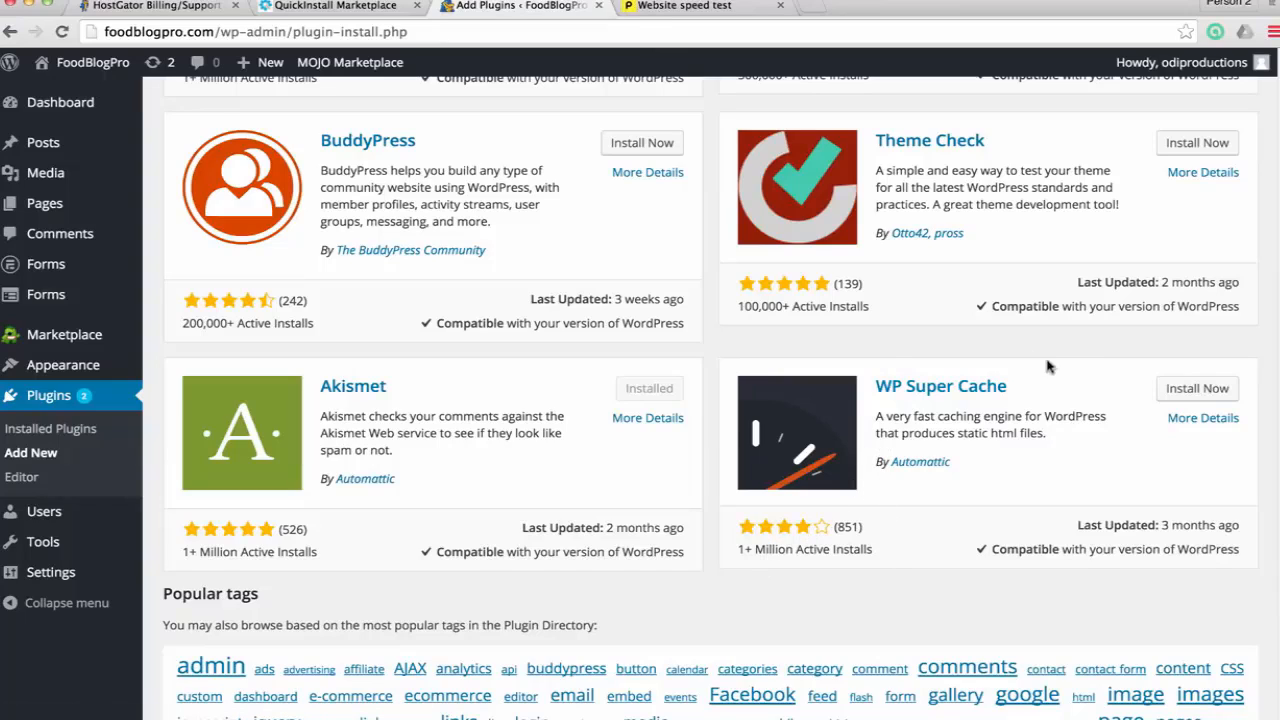
Install and activate WP Super Cache, then set Caching On and update the status
{"action": "left_click", "coordinate": [1188, 391]}
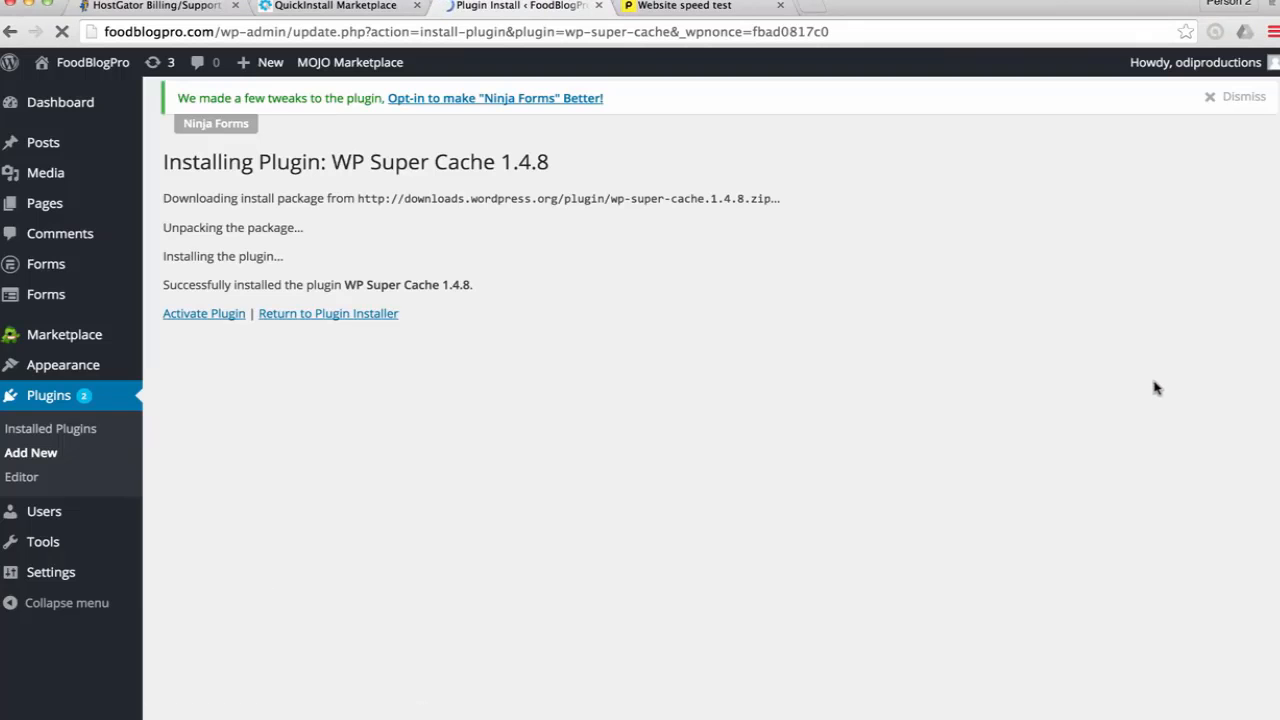
{"action": "left_click", "coordinate": [219, 314]}
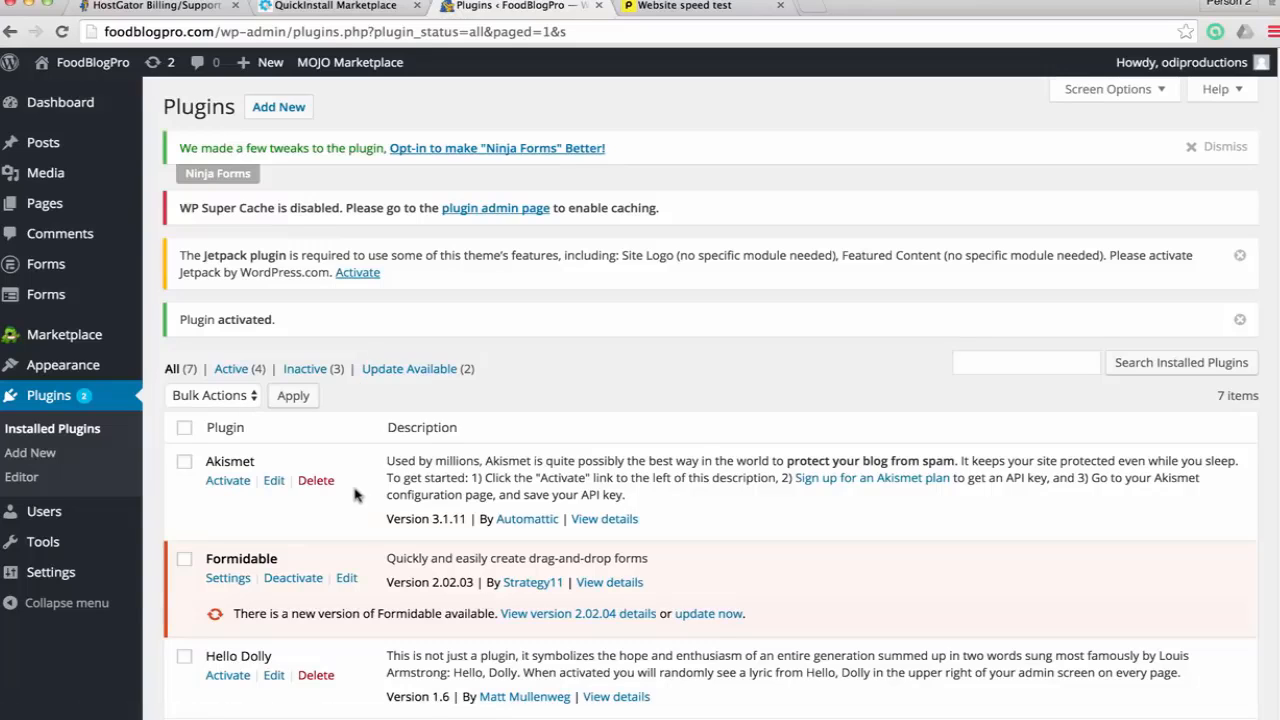
{"action": "left_click", "coordinate": [480, 210]}
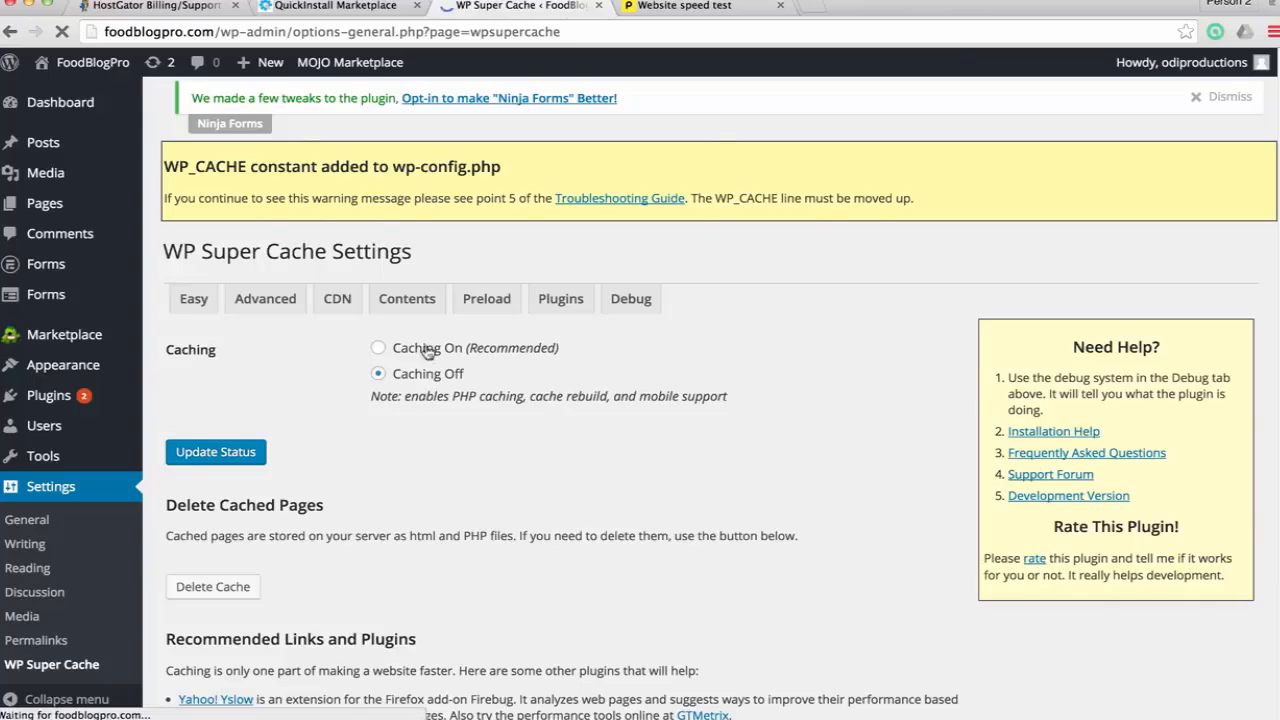
{"action": "left_click", "coordinate": [378, 333]}
{"action": "left_click", "coordinate": [222, 436]}
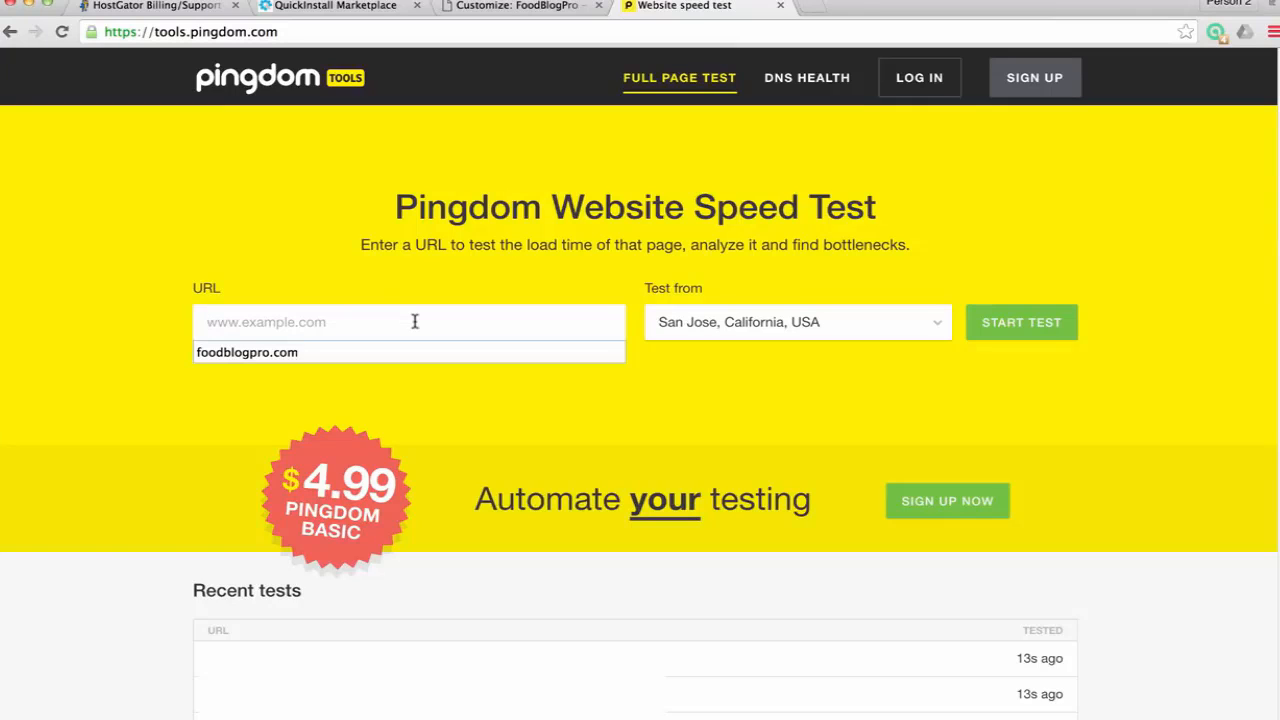
Retest foodblogpro.com from San Jose: 1.64 s load time, 722.8 kB, 20 requests
{"action": "type", "text": "food"}
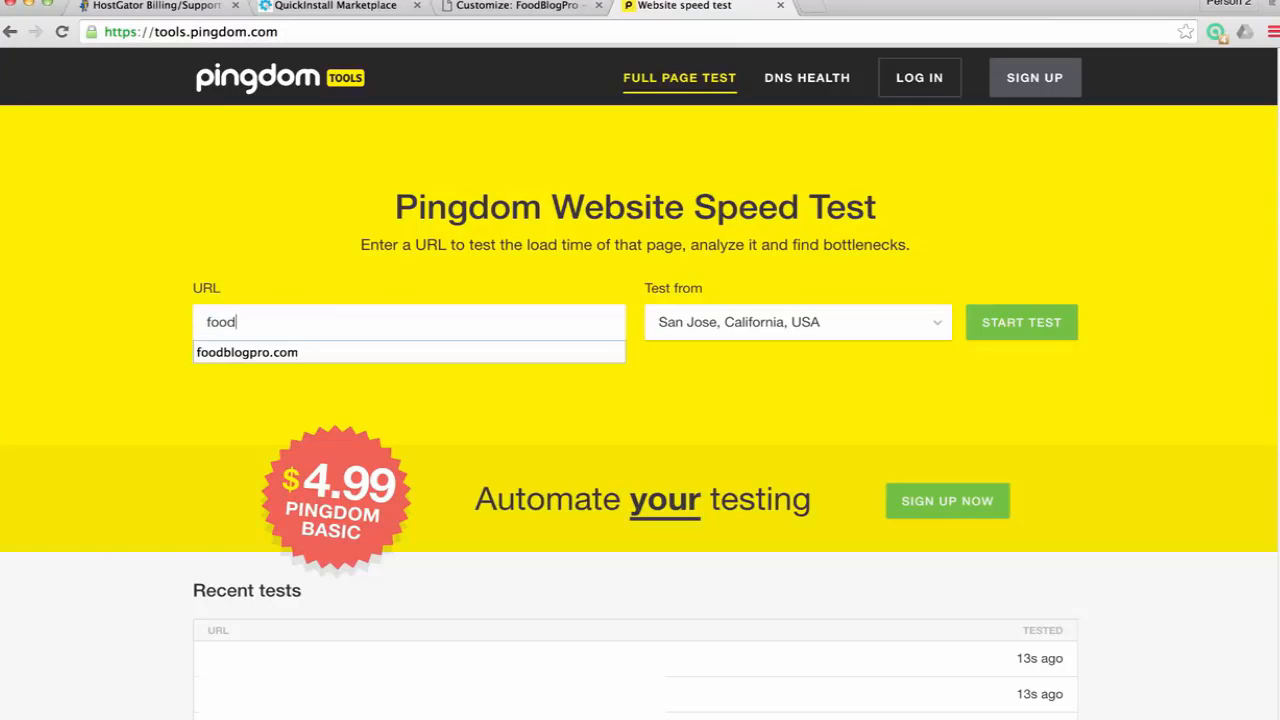
{"action": "type", "text": "blogpro.com"}
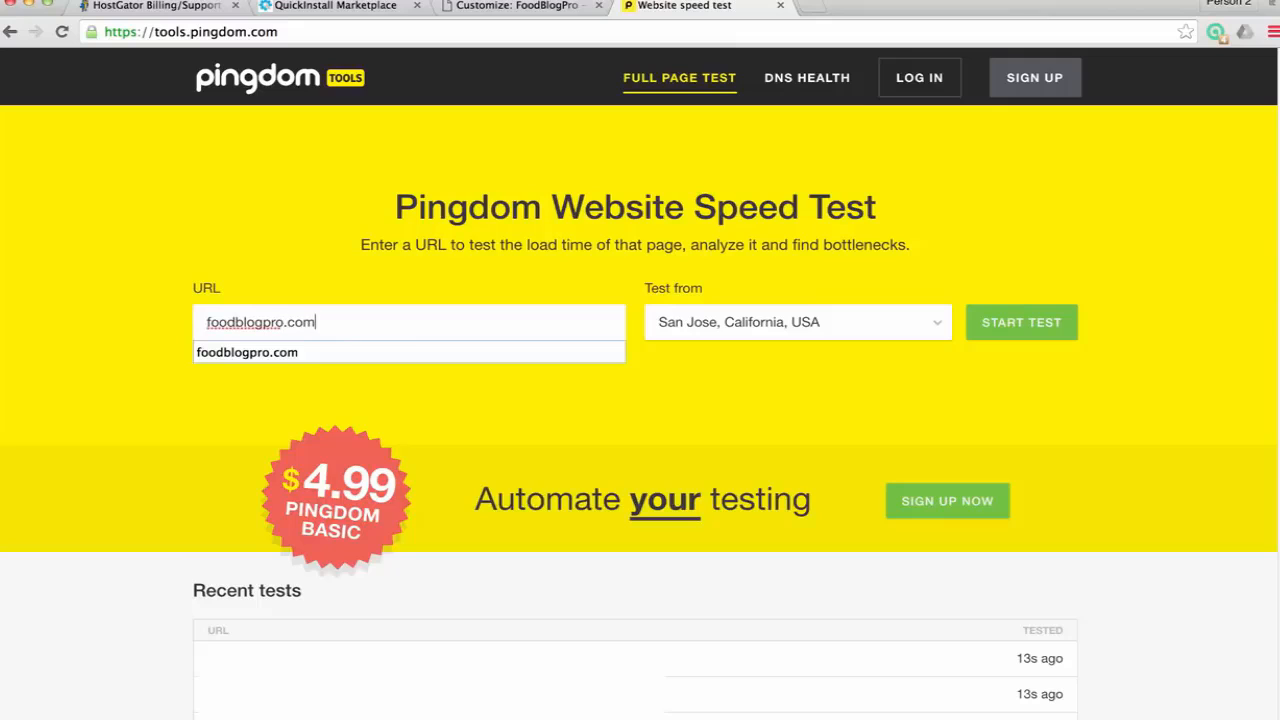
{"action": "left_click", "coordinate": [765, 321]}
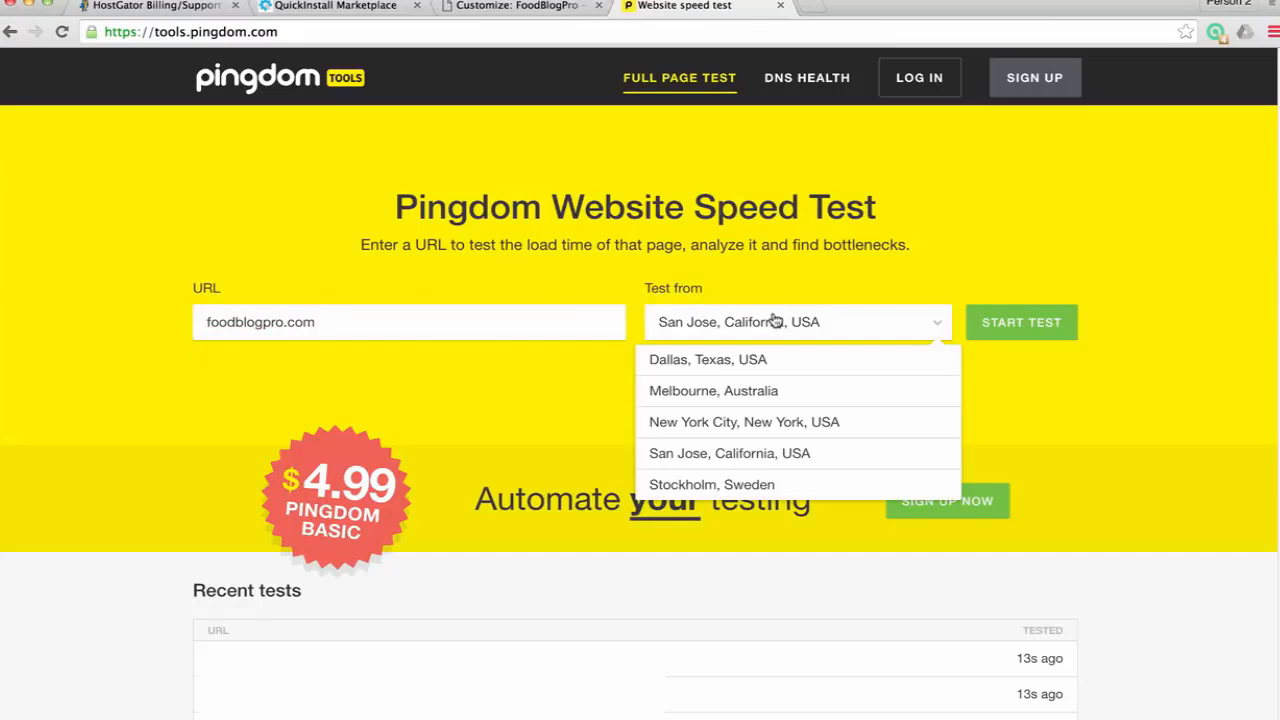
{"action": "left_click", "coordinate": [580, 372]}
{"action": "left_click", "coordinate": [1038, 321]}
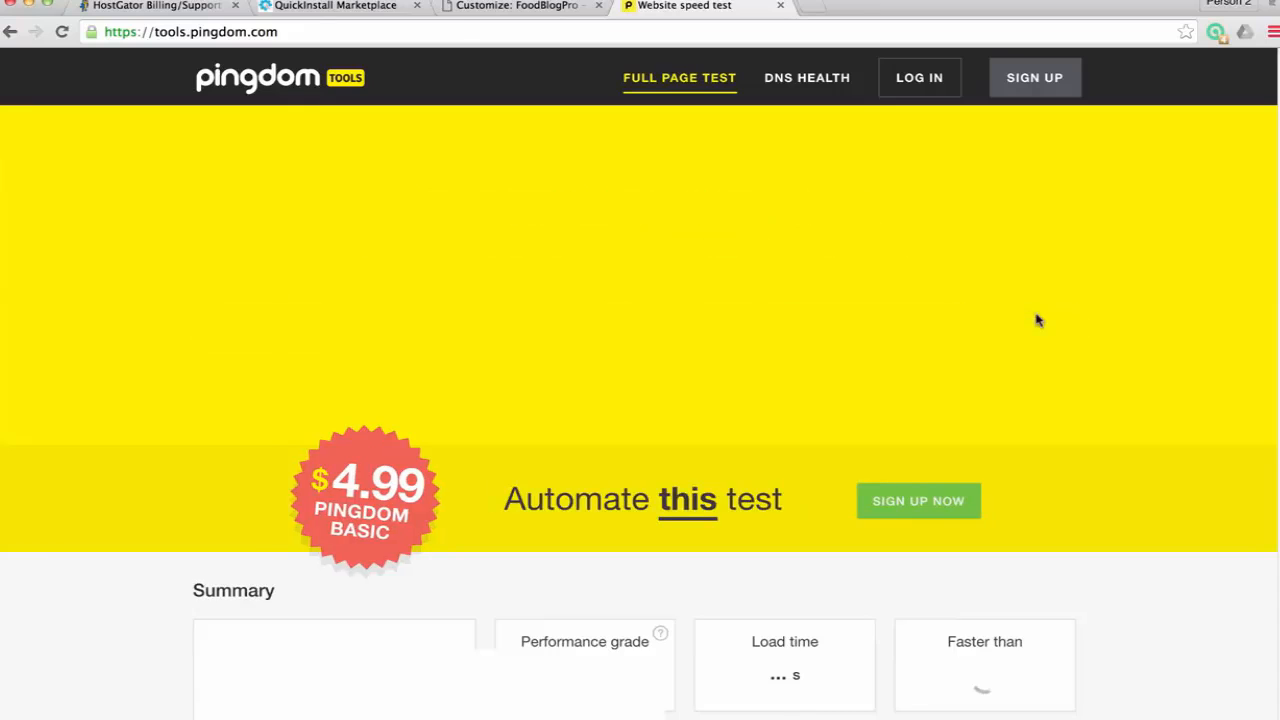
{"action": "scroll", "coordinate": [494, 457], "scroll_direction": "down", "scroll_amount": 3}
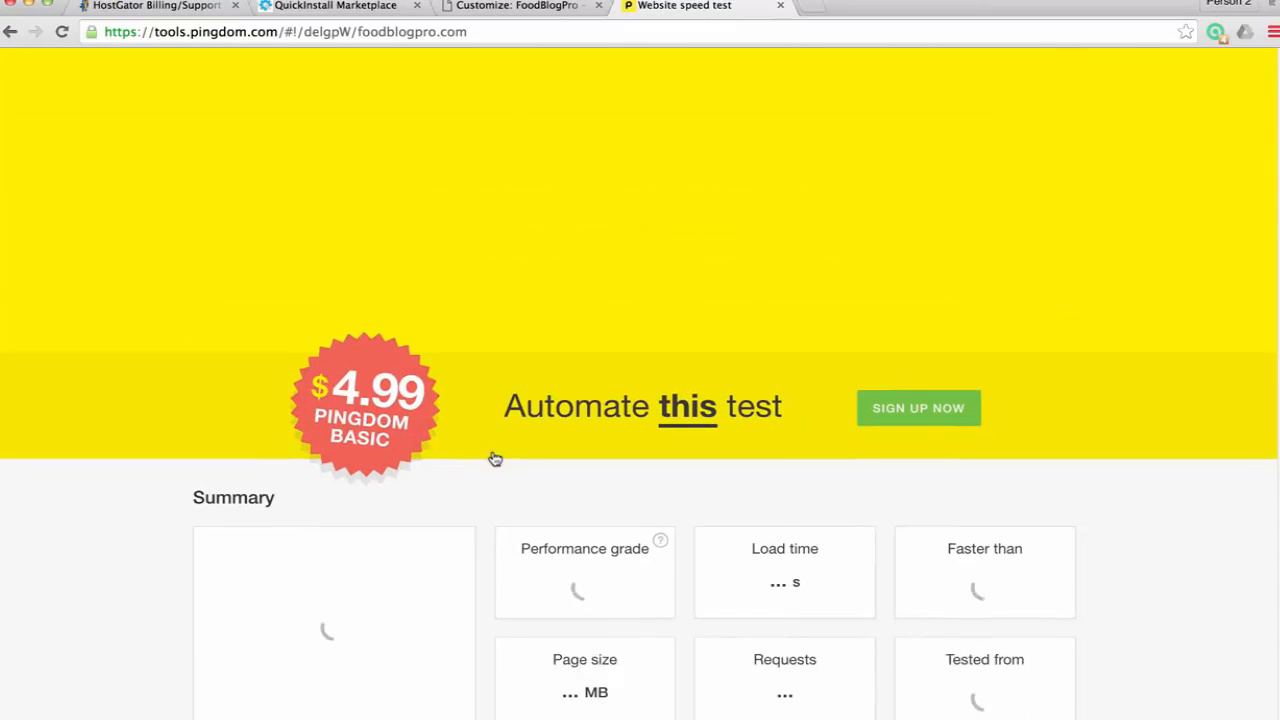
{"action": "scroll", "coordinate": [487, 456], "scroll_direction": "down", "scroll_amount": 2}
{"action": "scroll", "coordinate": [490, 416], "scroll_direction": "up", "scroll_amount": 1}
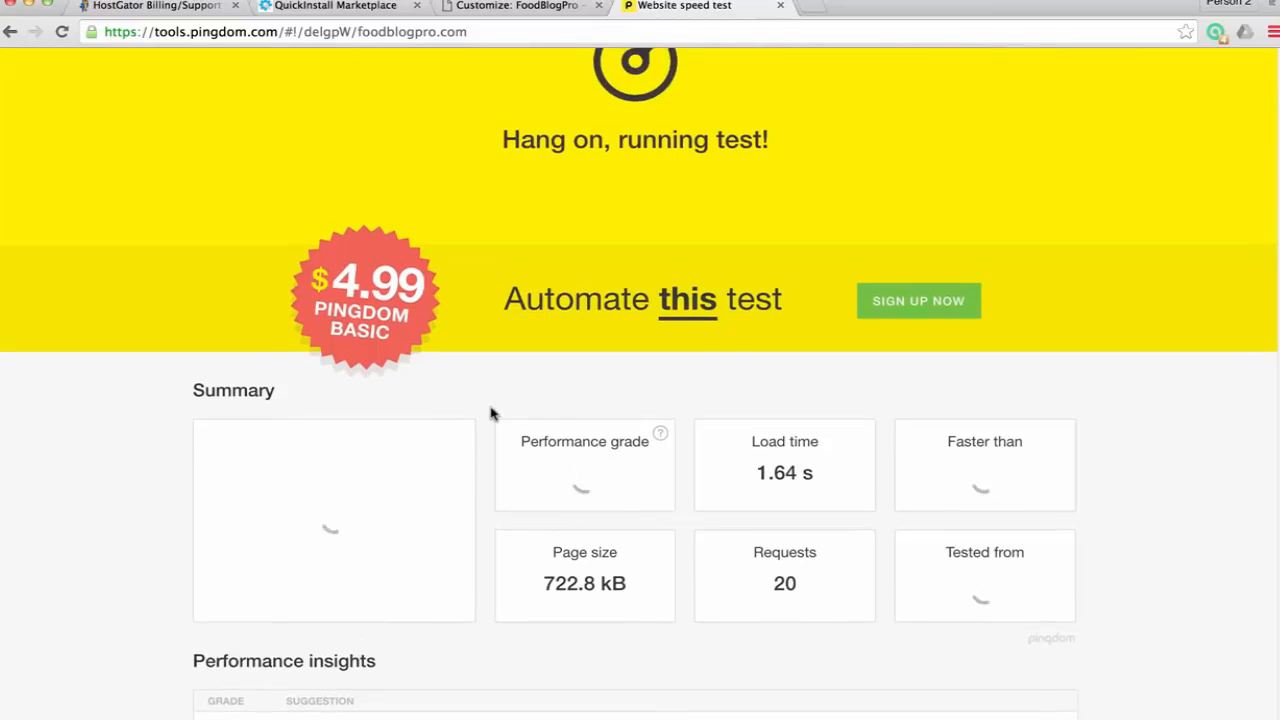
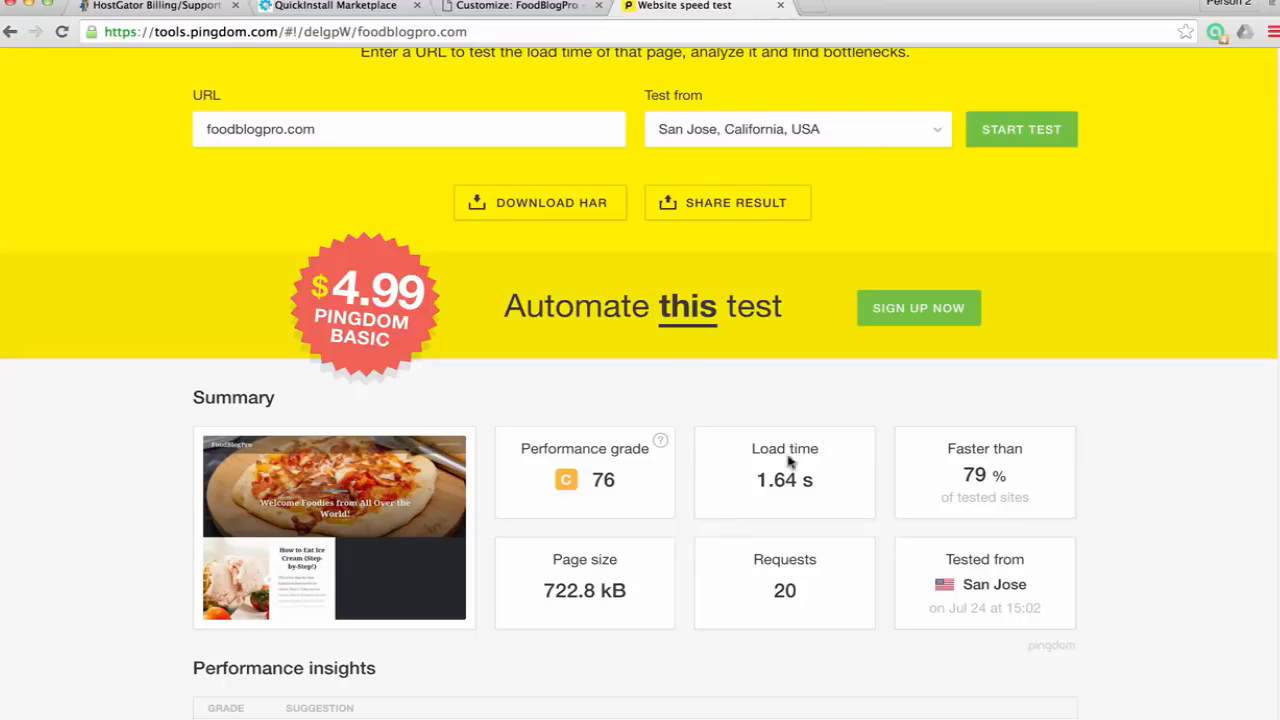
Highlight the 1.64 s load time in foodblogpro.com's Pingdom results to point it out
{"action": "left_click_drag", "start_coordinate": [768, 480], "coordinate": [823, 480]}
{"action": "left_click", "coordinate": [822, 480]}
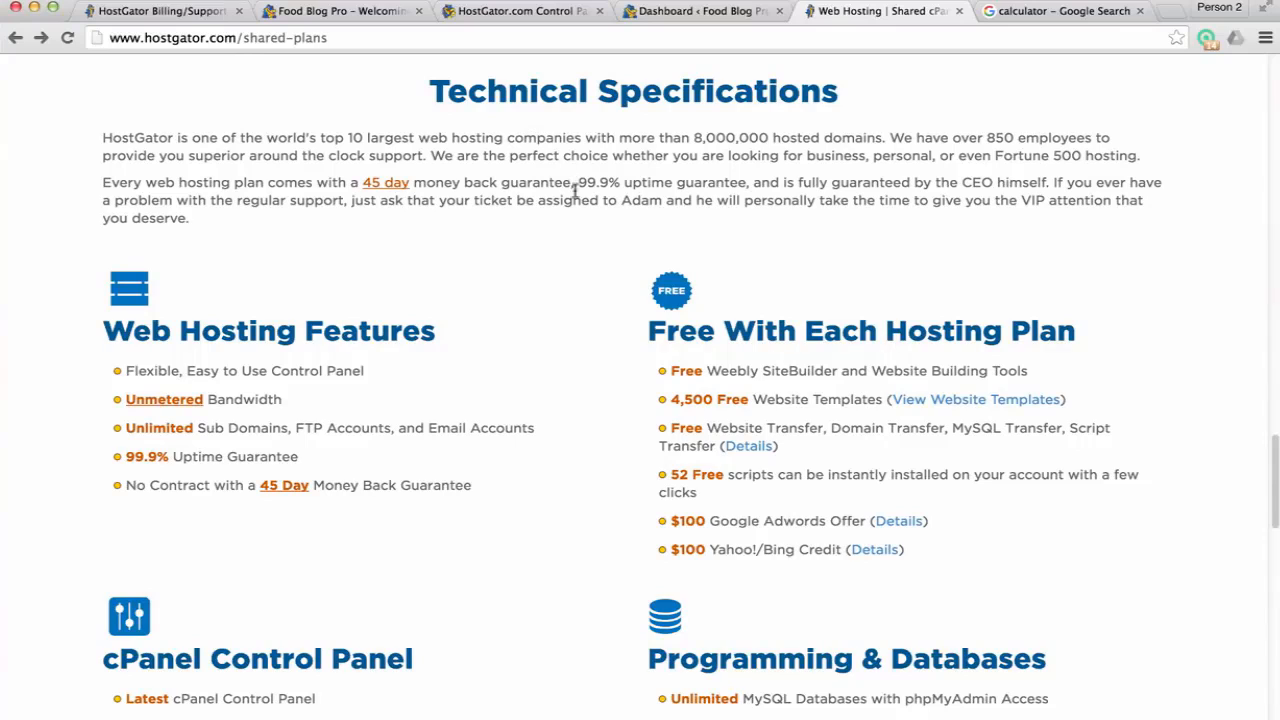
Point out HostGator's 99.9% uptime guarantee, then bring up the Google calculator
{"action": "left_click_drag", "start_coordinate": [581, 182], "coordinate": [747, 184]}
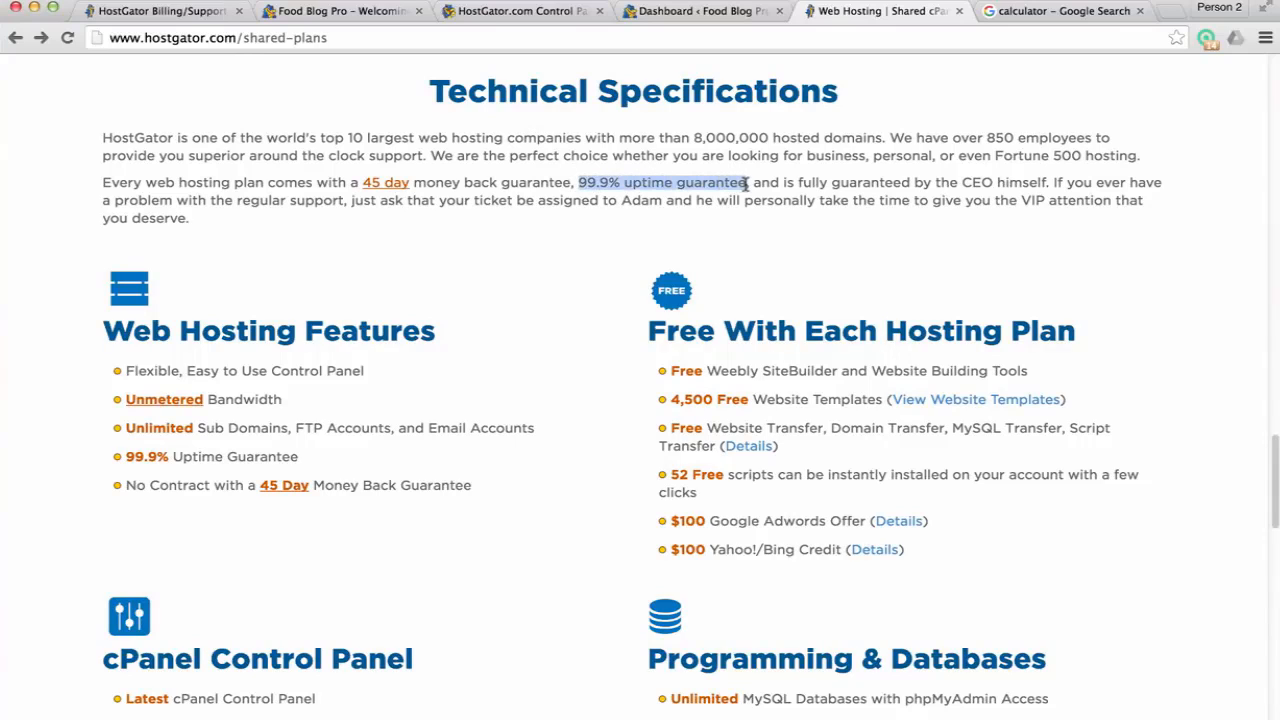
{"action": "left_click", "coordinate": [688, 216]}
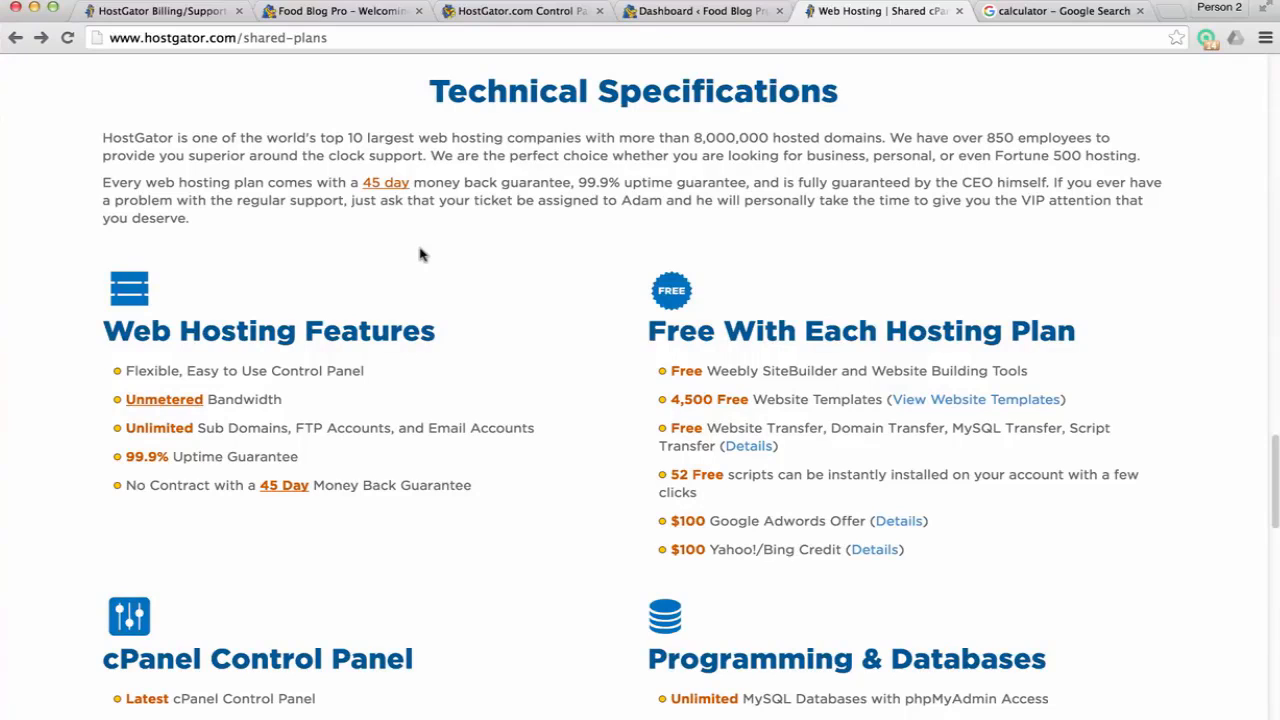
{"action": "left_click", "coordinate": [1060, 10]}
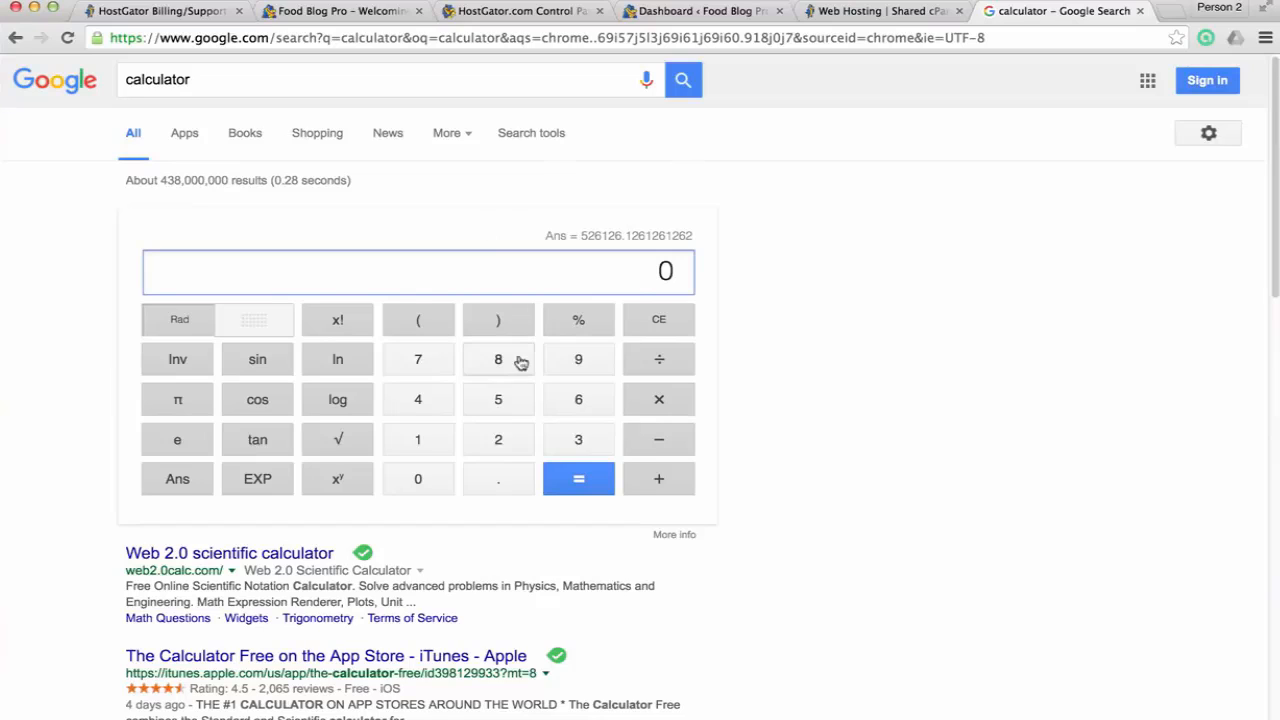
Enter 525600, the minutes in a year, into the Google calculator
{"action": "left_click", "coordinate": [514, 403]}
{"action": "left_click", "coordinate": [514, 434]}
{"action": "left_click", "coordinate": [518, 402]}
{"action": "left_click", "coordinate": [549, 407]}
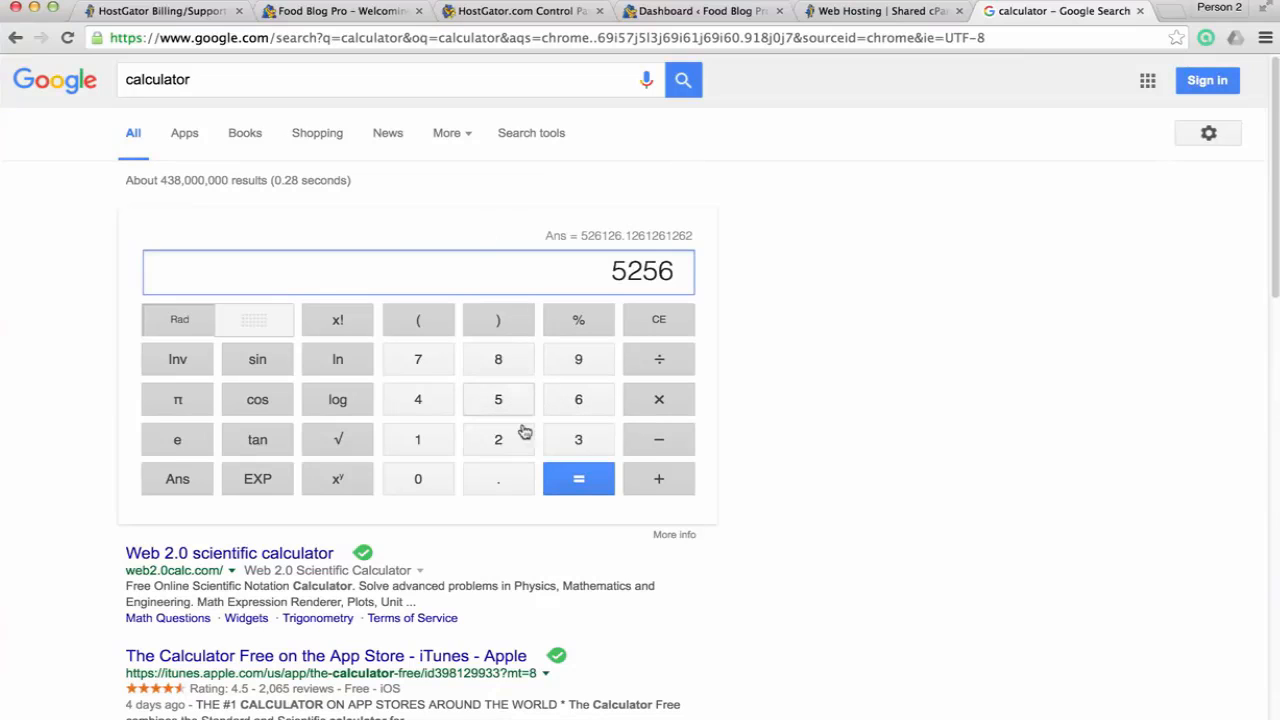
{"action": "left_click", "coordinate": [420, 477]}
{"action": "left_click", "coordinate": [420, 477]}
{"action": "left_click", "coordinate": [420, 477]}
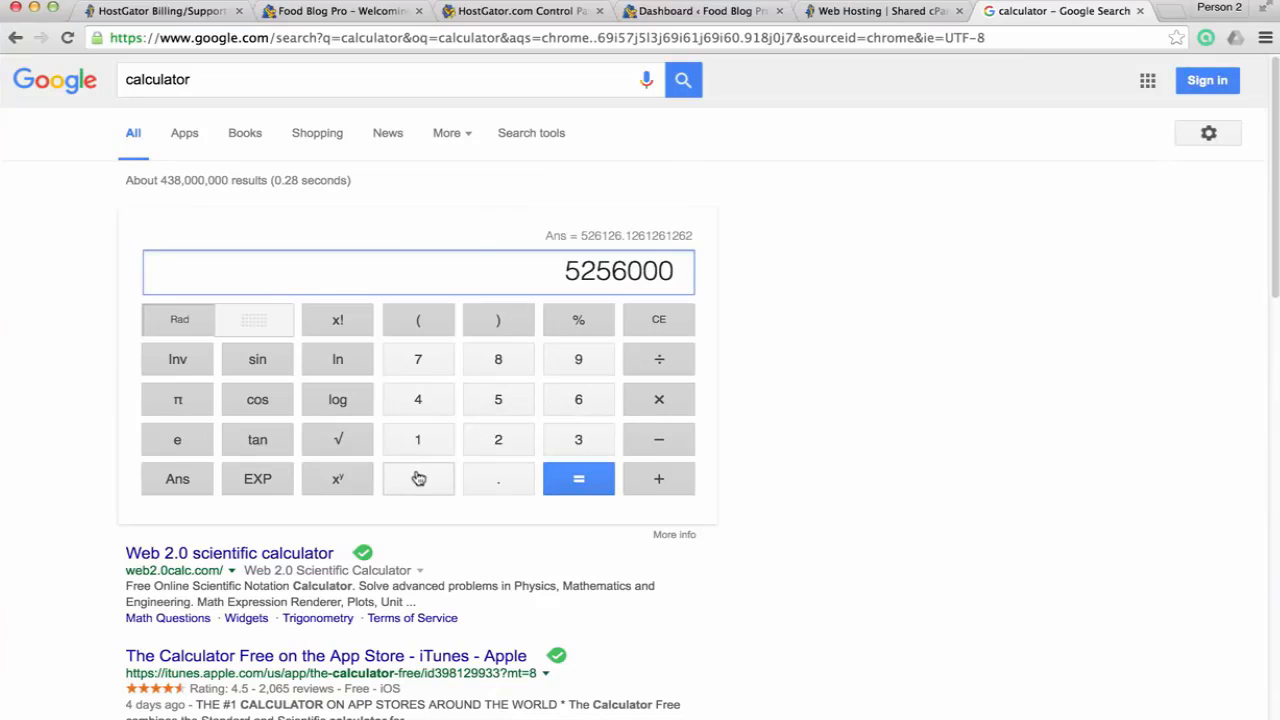
{"action": "left_click", "coordinate": [668, 320]}
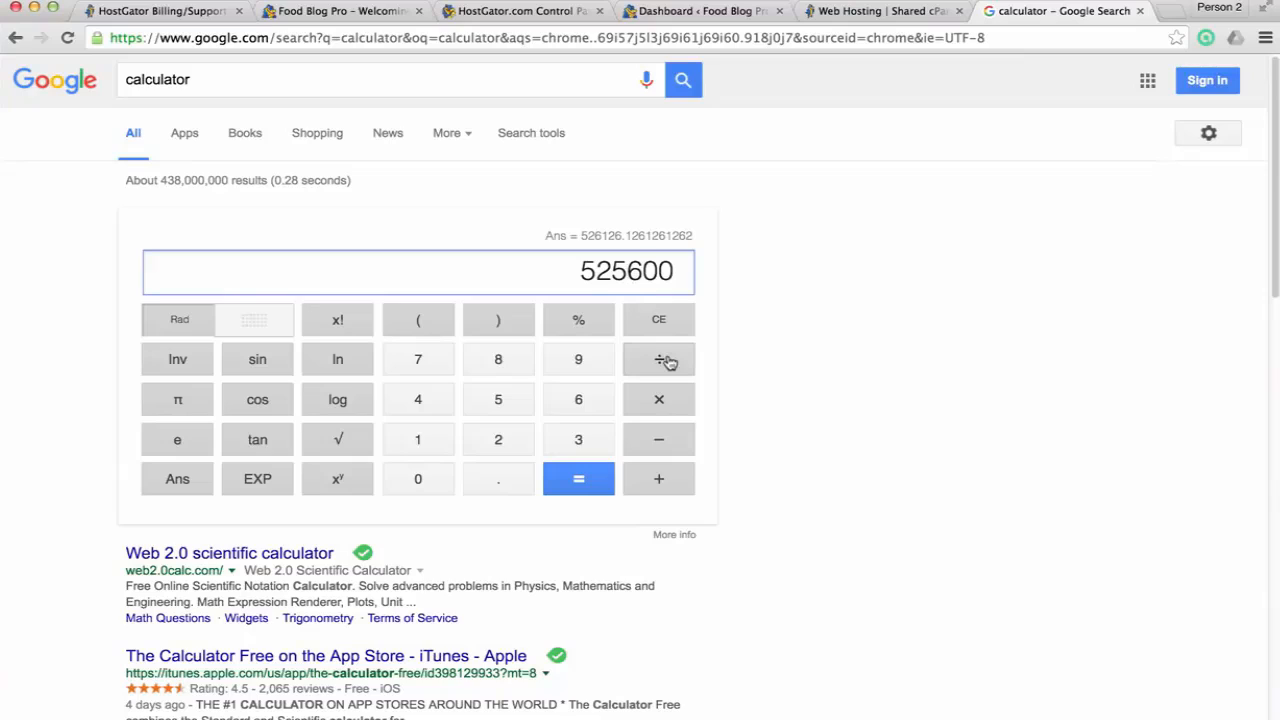
Multiply 525600 by .999 and derive 525.6 minutes of yearly downtime
{"action": "left_click", "coordinate": [660, 403]}
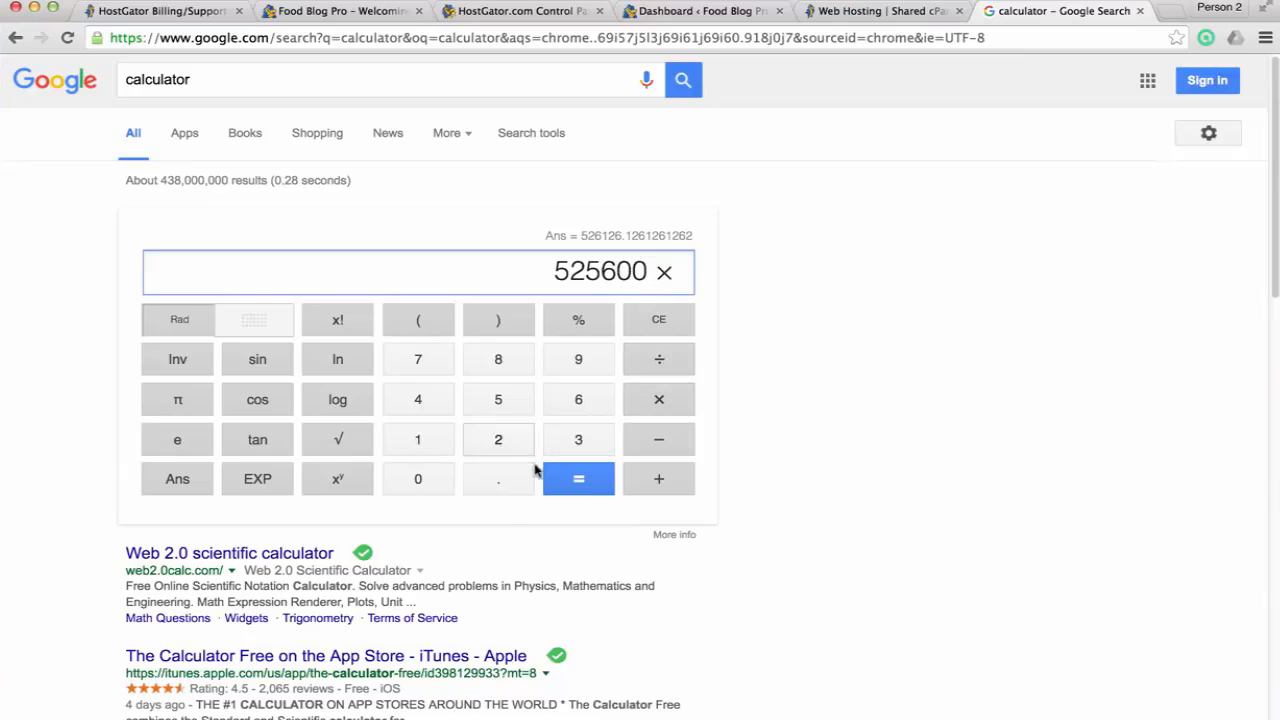
{"action": "left_click", "coordinate": [502, 488]}
{"action": "left_click", "coordinate": [579, 364]}
{"action": "left_click", "coordinate": [579, 364]}
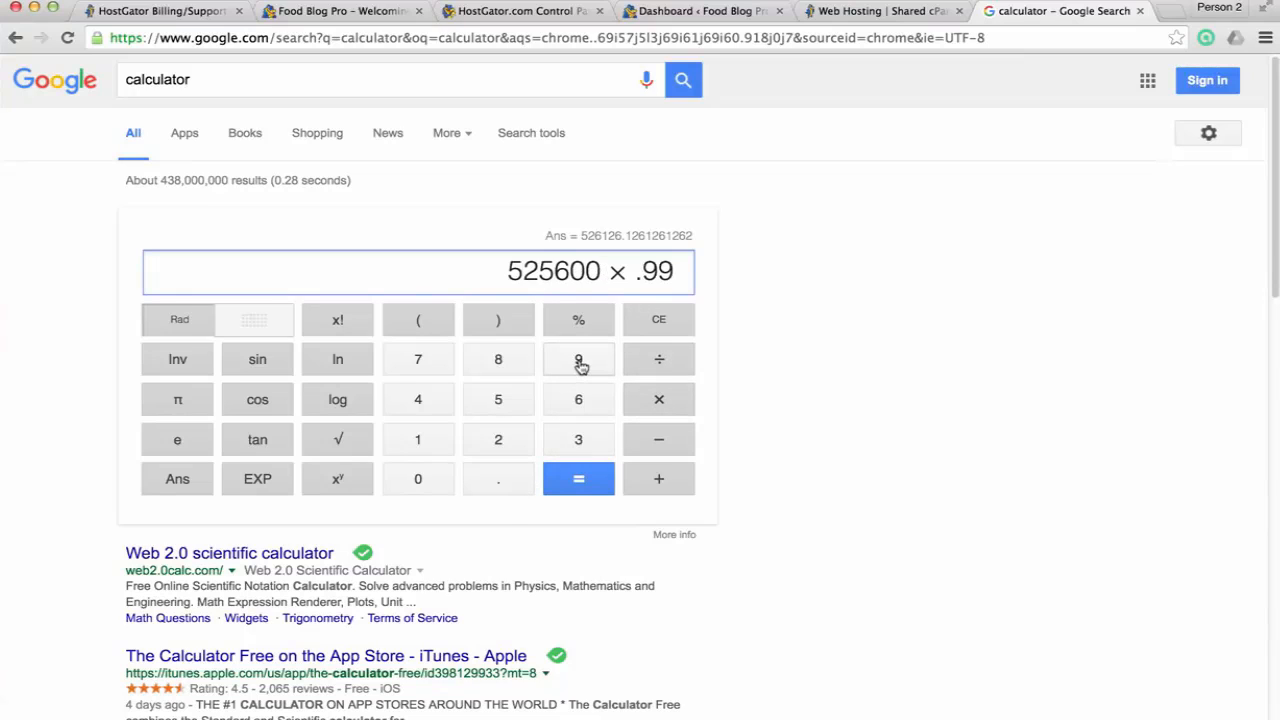
{"action": "left_click", "coordinate": [579, 364]}
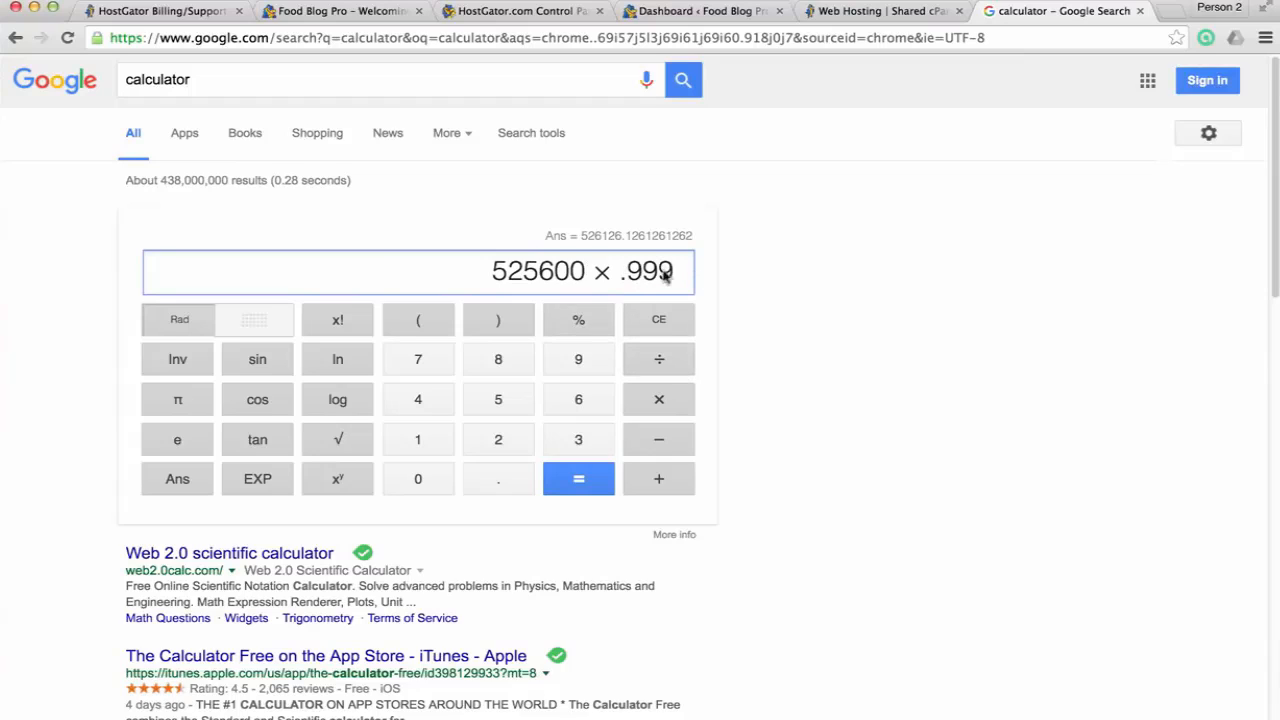
{"action": "left_click", "coordinate": [602, 488]}
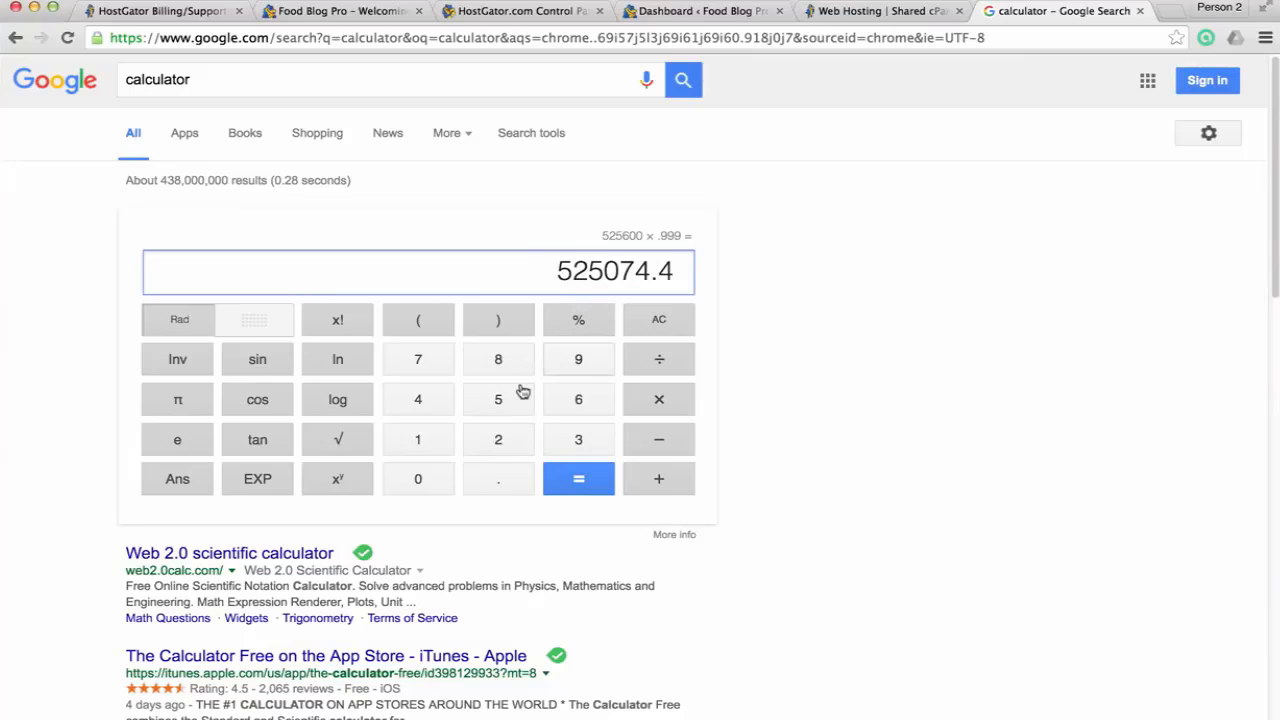
{"action": "left_click", "coordinate": [578, 478]}
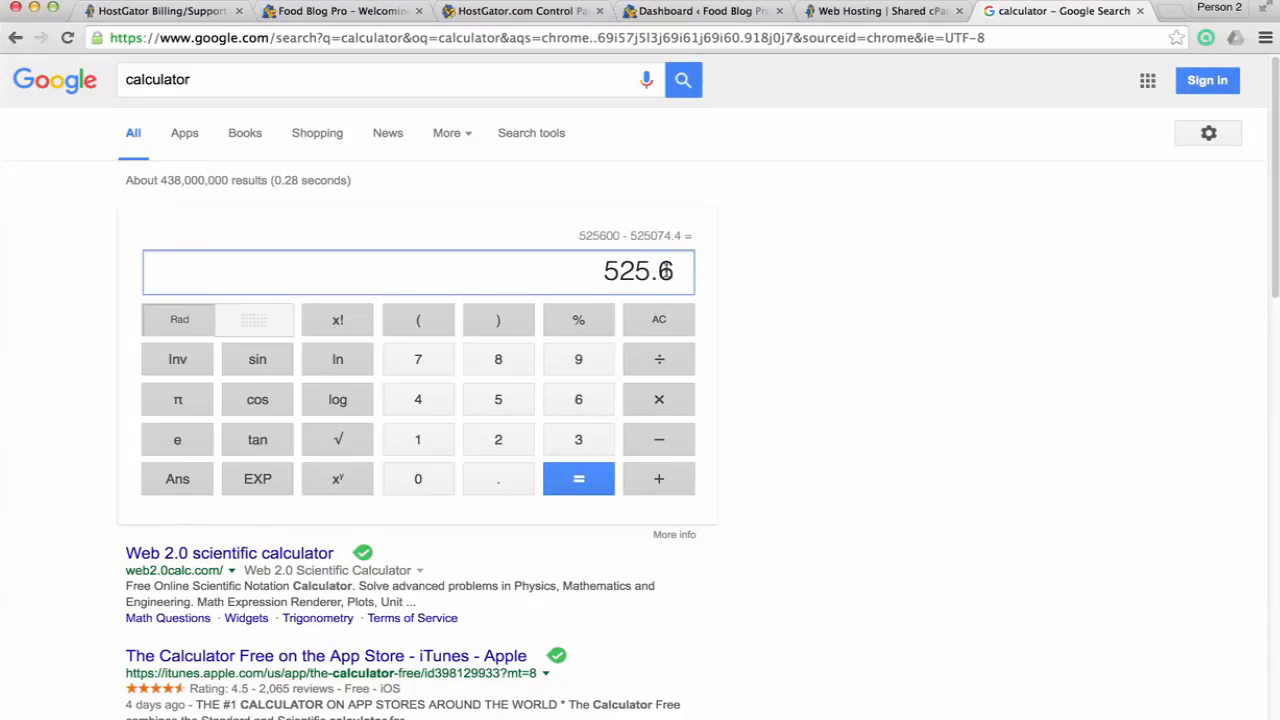
Divide 525.6 by 60 to get 8.76 hours of downtime per year
{"action": "left_click", "coordinate": [667, 367]}
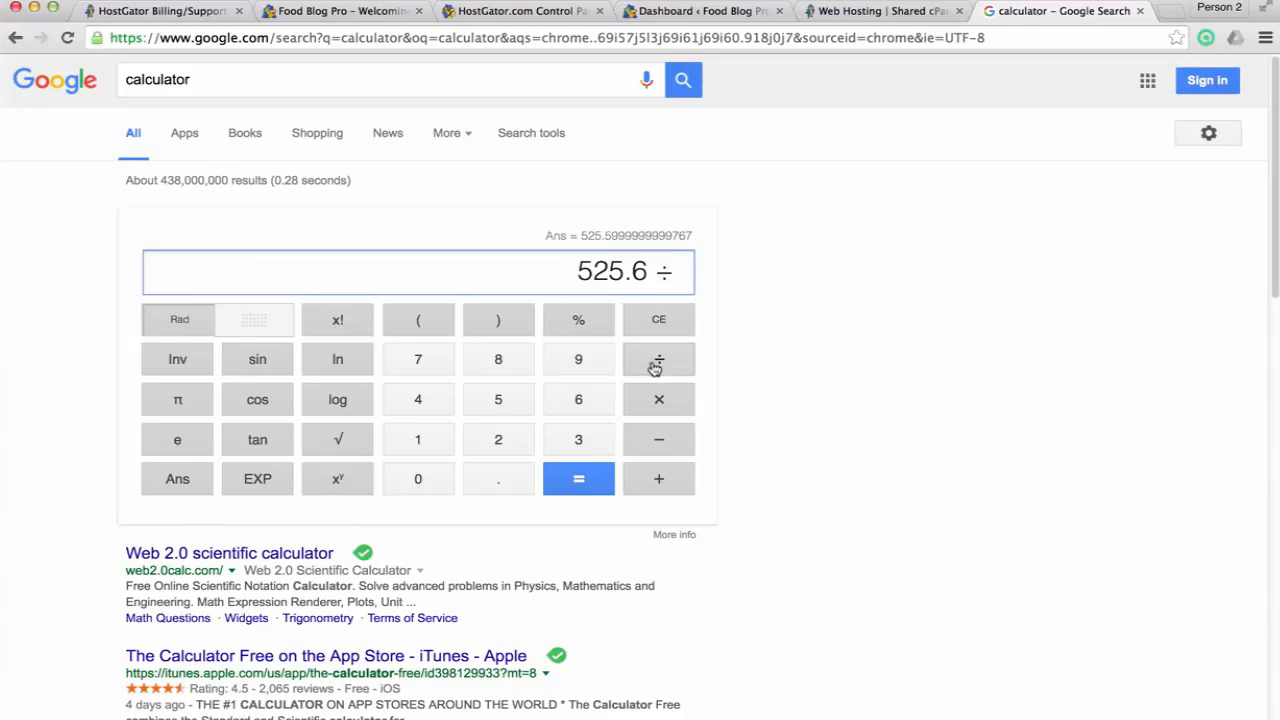
{"action": "left_click", "coordinate": [579, 400]}
{"action": "left_click", "coordinate": [420, 479]}
{"action": "left_click", "coordinate": [578, 483]}
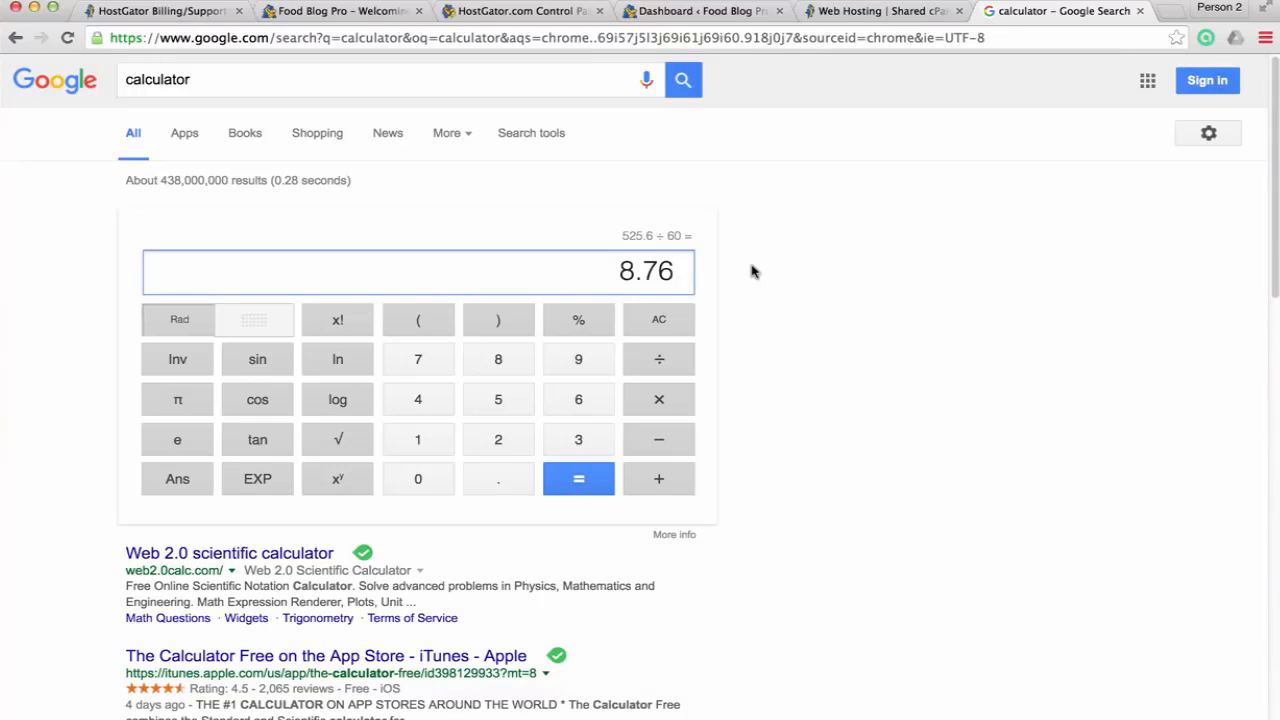
Return to HostGator's shared-plans page and scroll through its Technical Specifications
{"action": "left_click", "coordinate": [872, 10]}
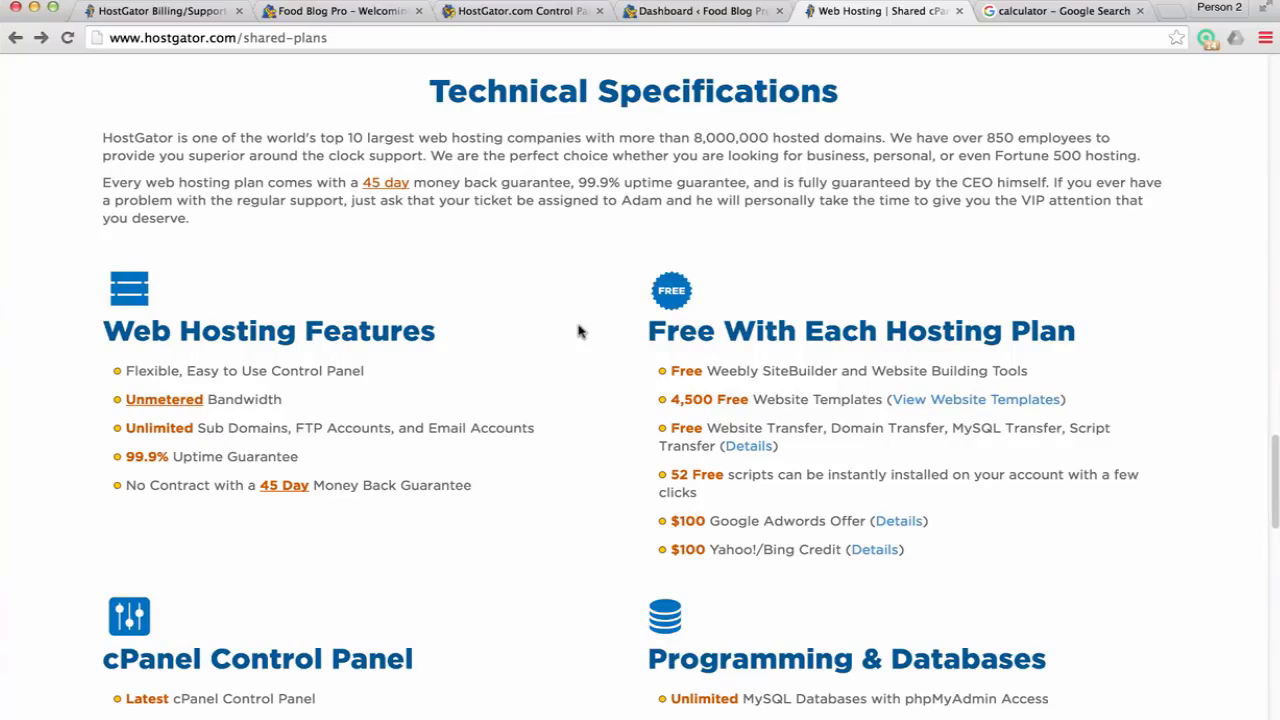
{"action": "scroll", "coordinate": [580, 374], "scroll_direction": "down", "scroll_amount": 10}
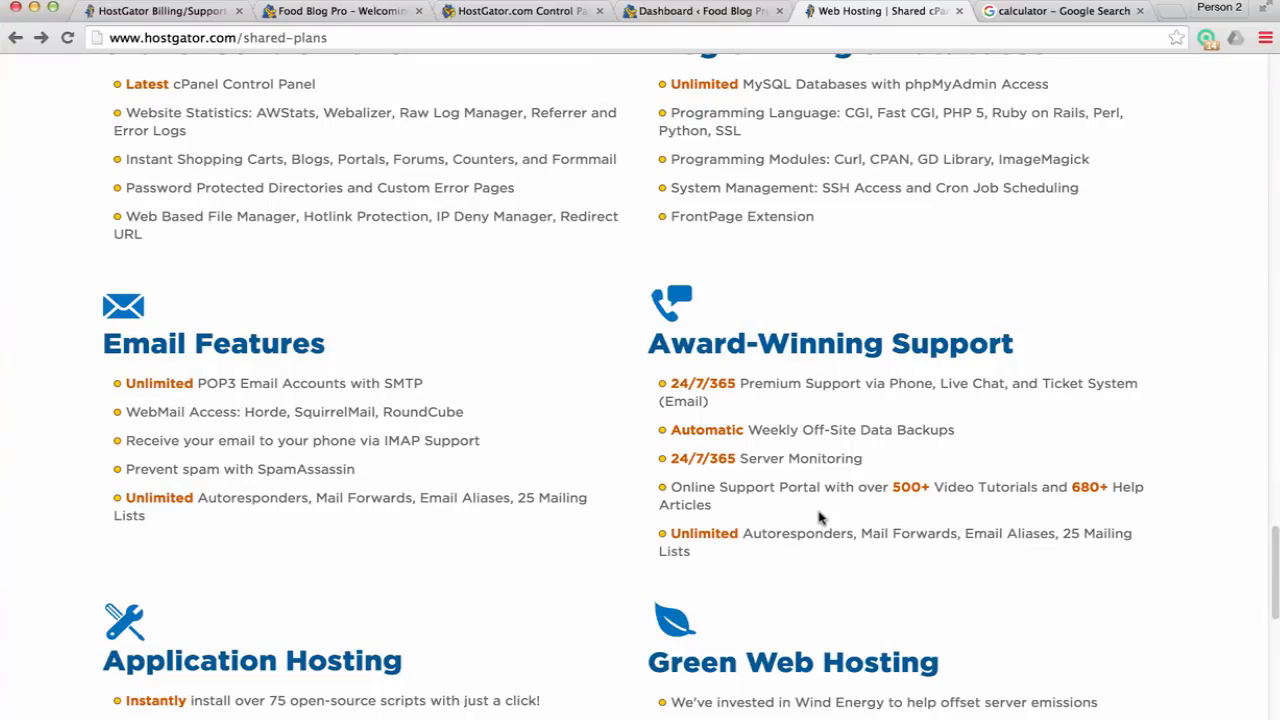
{"action": "scroll", "coordinate": [744, 357], "scroll_direction": "up", "scroll_amount": 10}
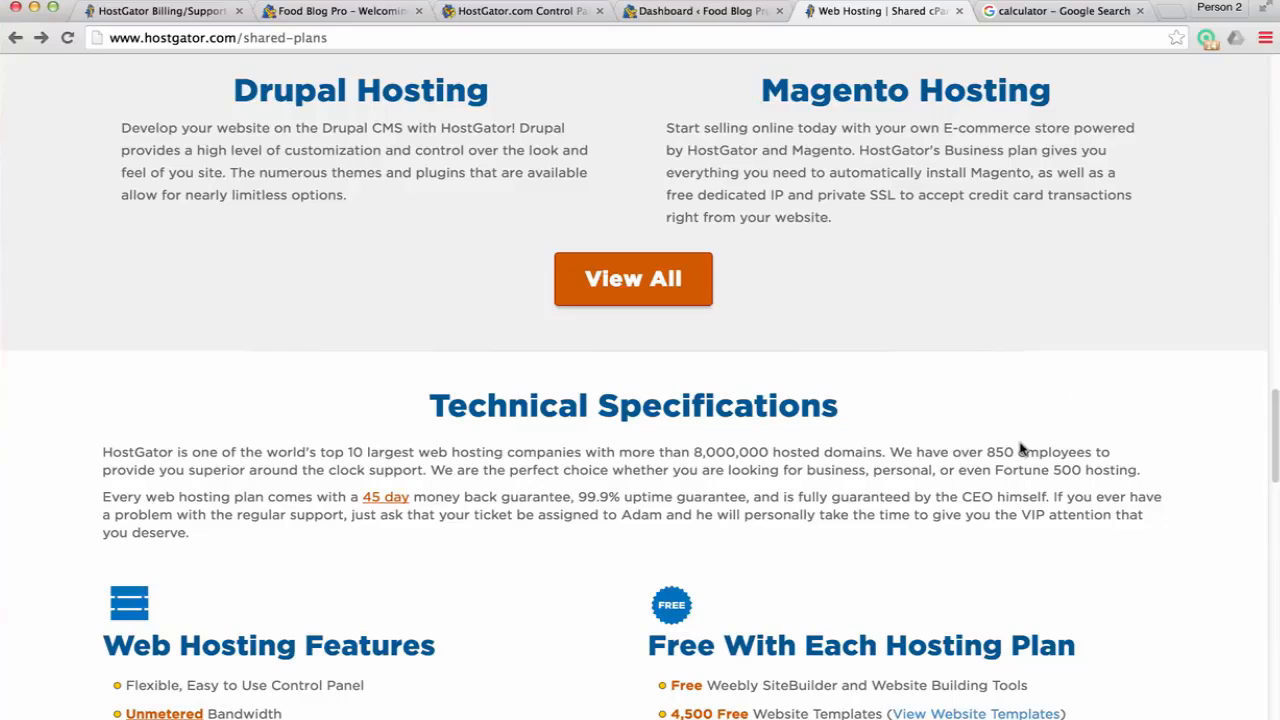
Review HostGator's Email Features, Award-Winning Support and Application Hosting, then return to Food Blog Pro
{"action": "scroll", "coordinate": [985, 466], "scroll_direction": "down", "scroll_amount": 10}
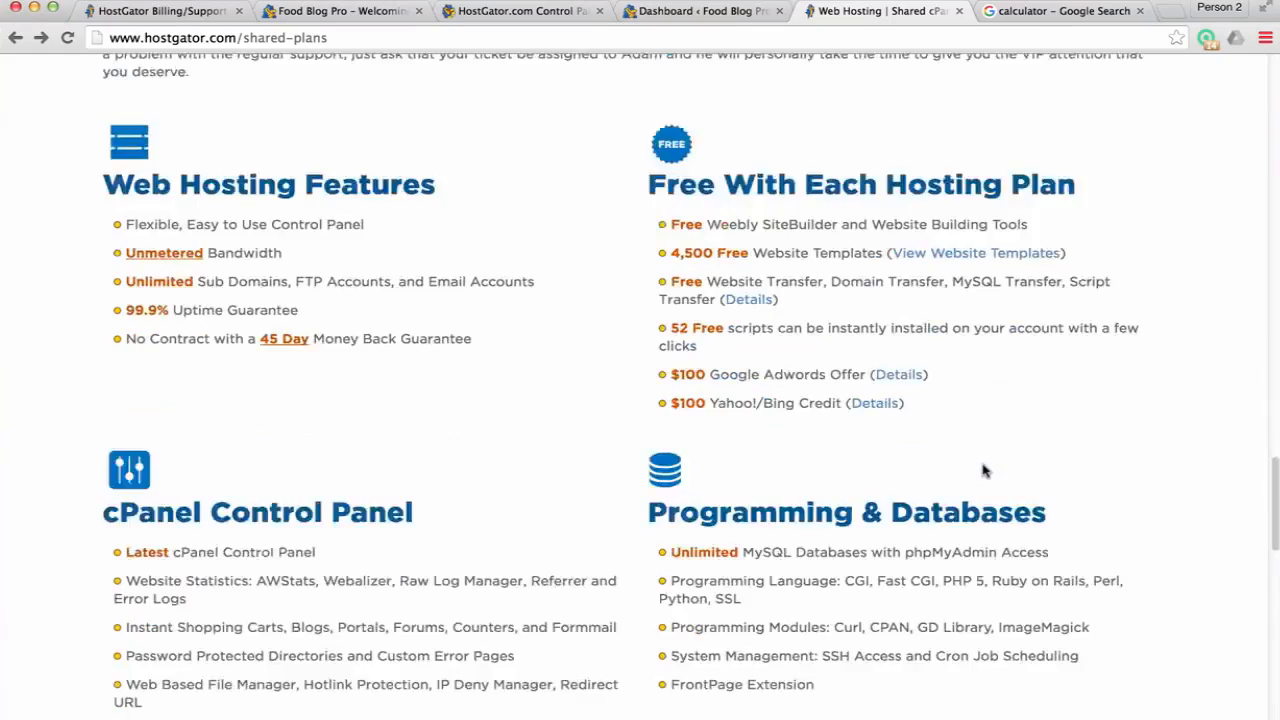
{"action": "scroll", "coordinate": [983, 465], "scroll_direction": "up", "scroll_amount": 2}
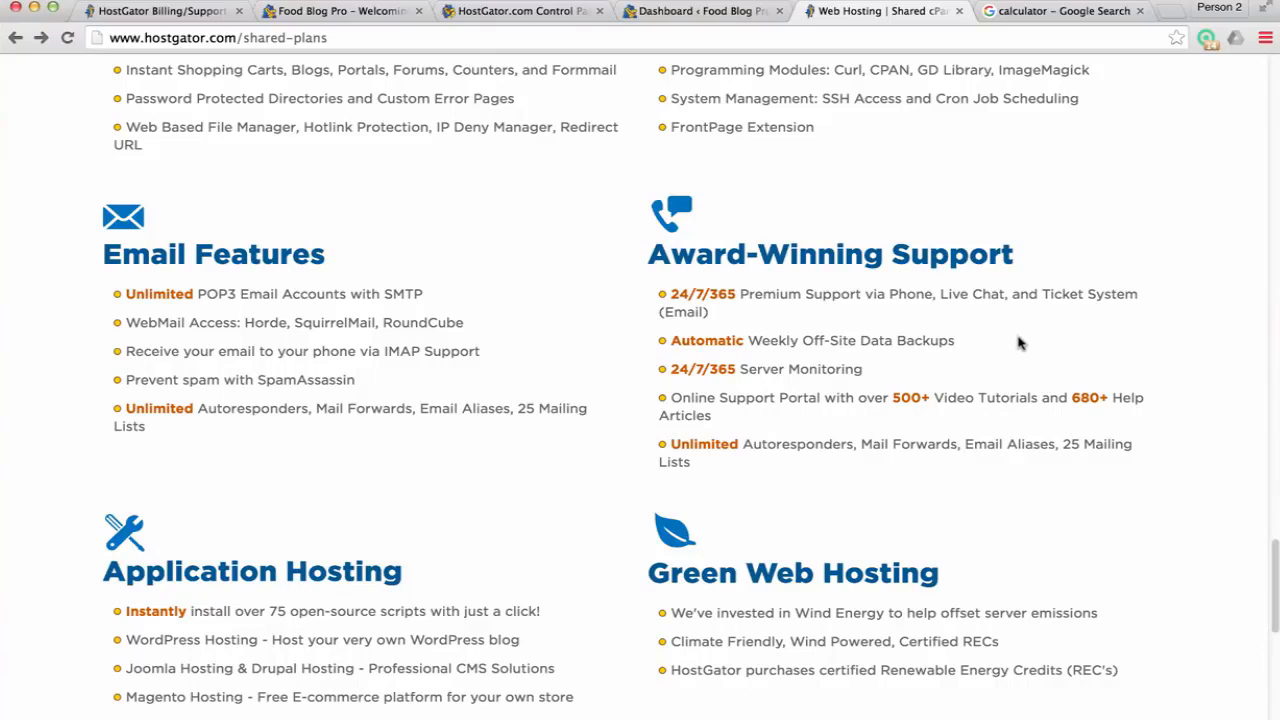
{"action": "scroll", "coordinate": [600, 354], "scroll_direction": "down", "scroll_amount": 1}
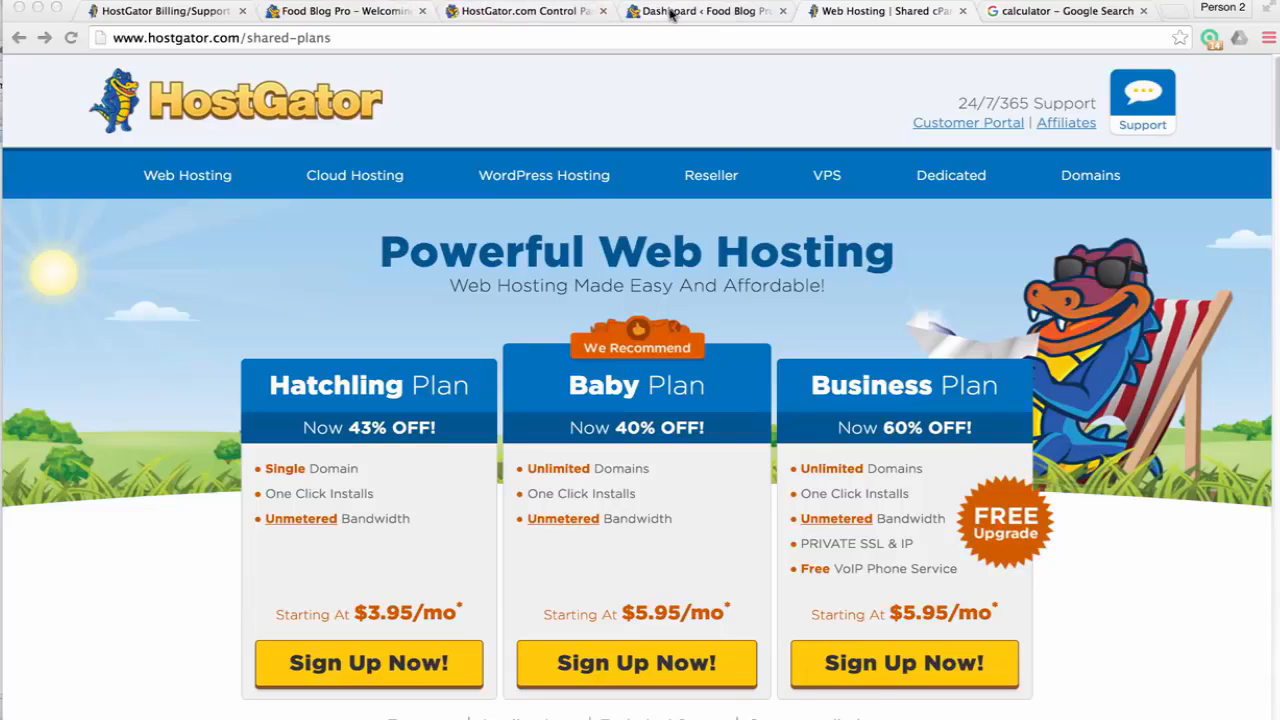
{"action": "left_click", "coordinate": [340, 11]}
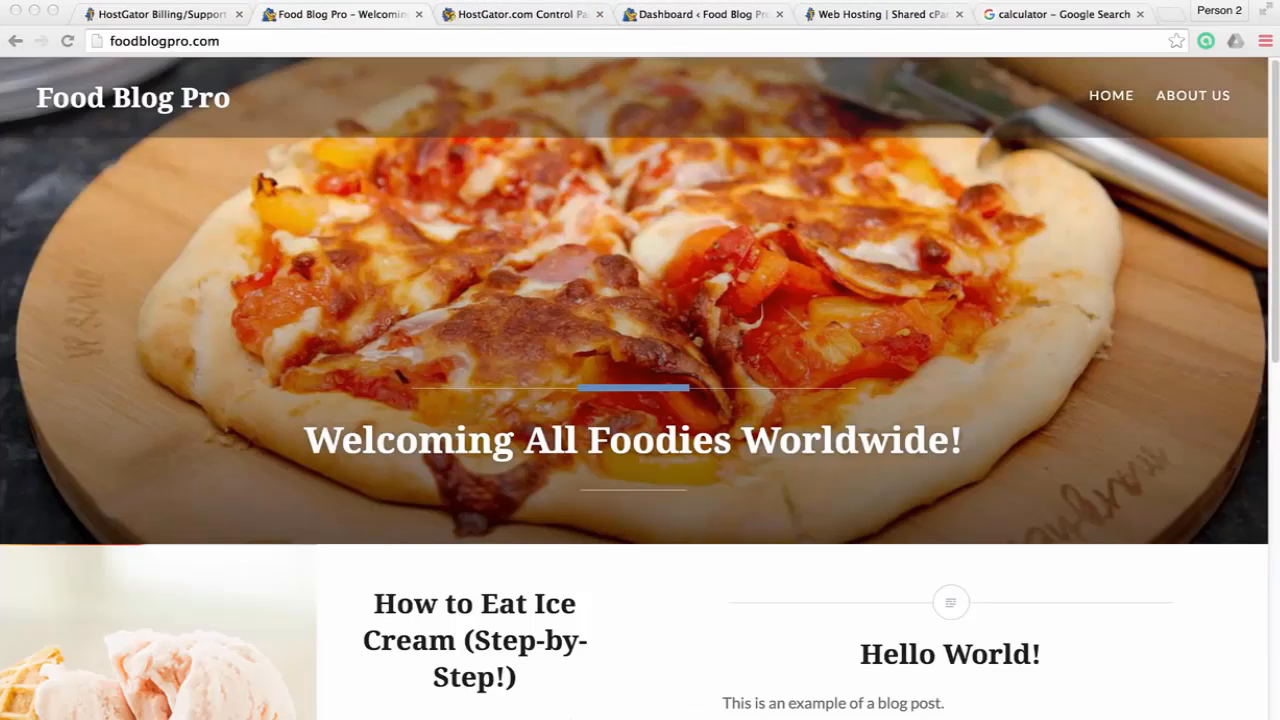